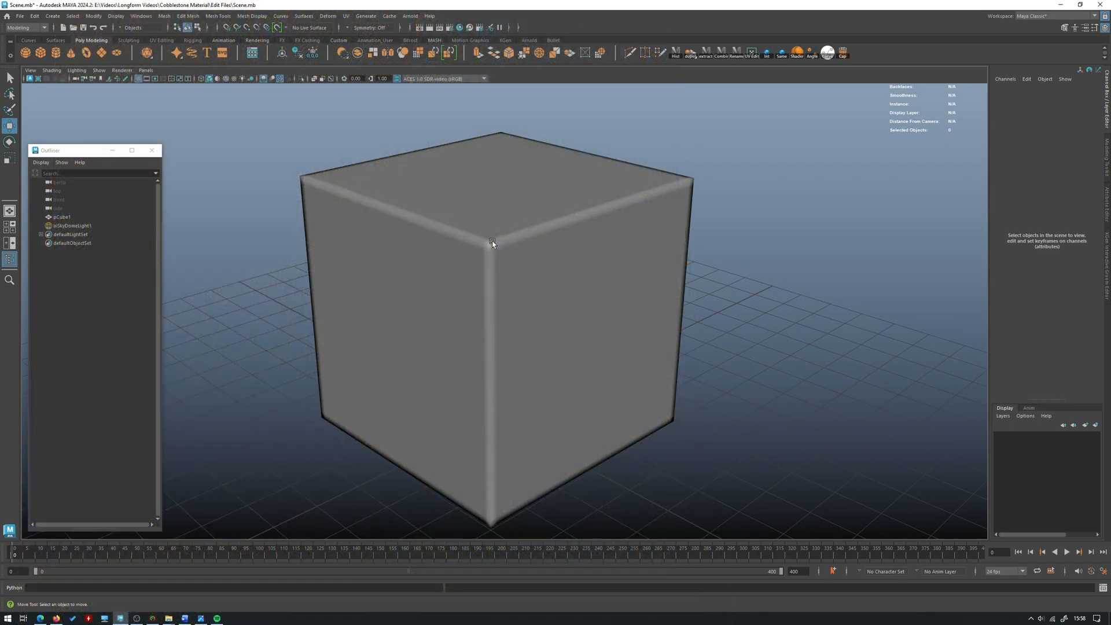
- Select the cube and examine its bevelled edges and subdivided faces from all sides
{"action": "left_click", "coordinate": [515, 261]}
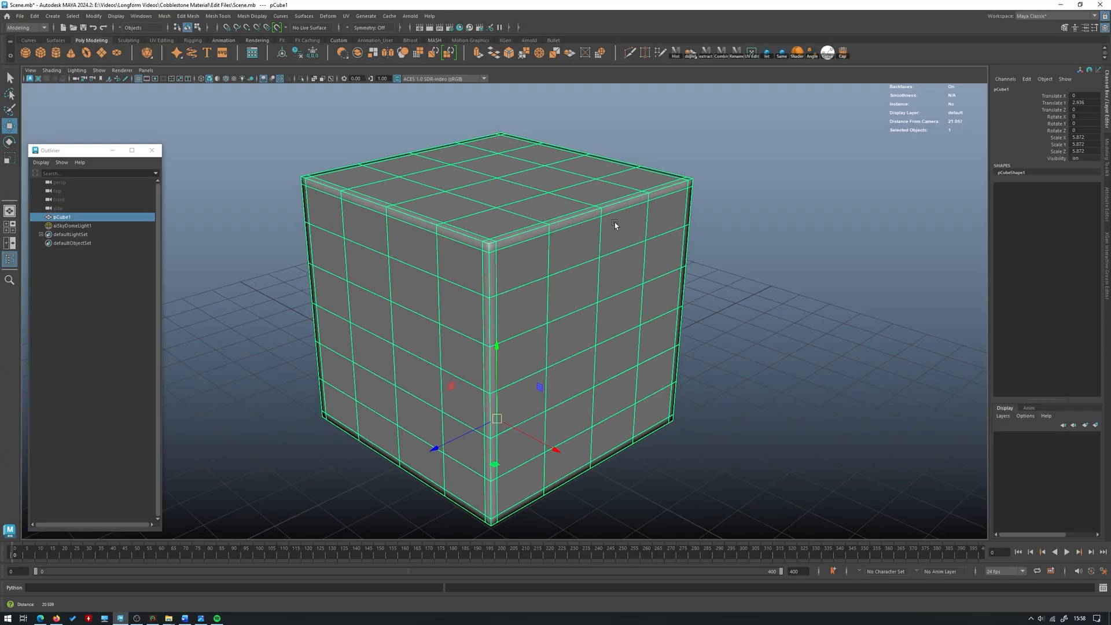
{"action": "left_click_drag", "start_coordinate": [615, 222], "coordinate": [540, 209], "text": "alt"}
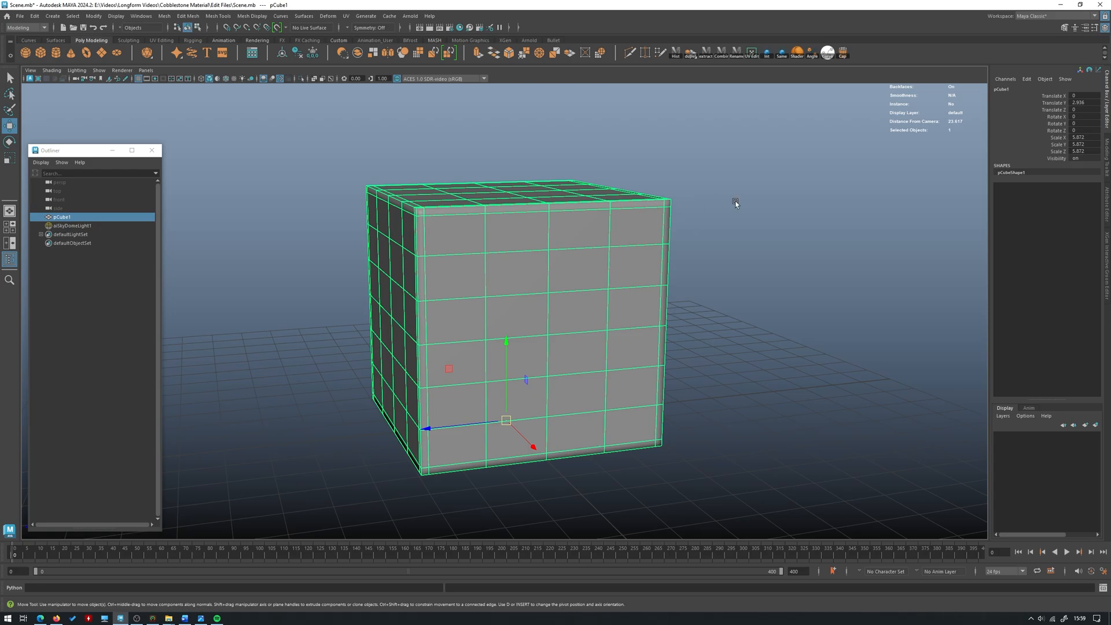
{"action": "left_click_drag", "start_coordinate": [735, 202], "coordinate": [662, 206], "text": "alt"}
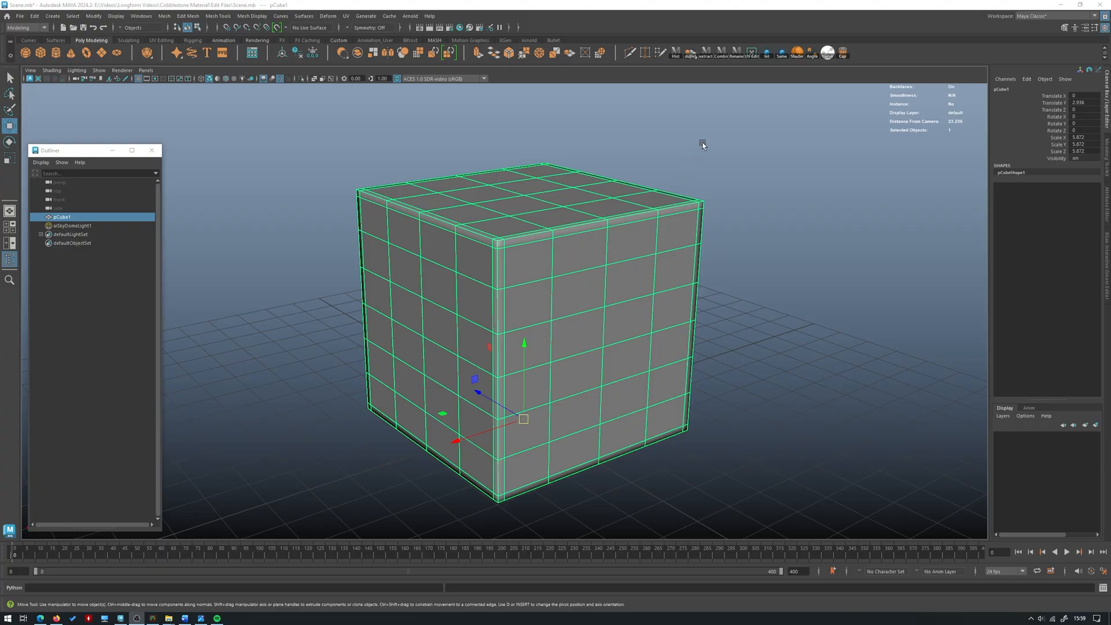
{"action": "left_click_drag", "start_coordinate": [669, 207], "coordinate": [576, 225], "text": "alt"}
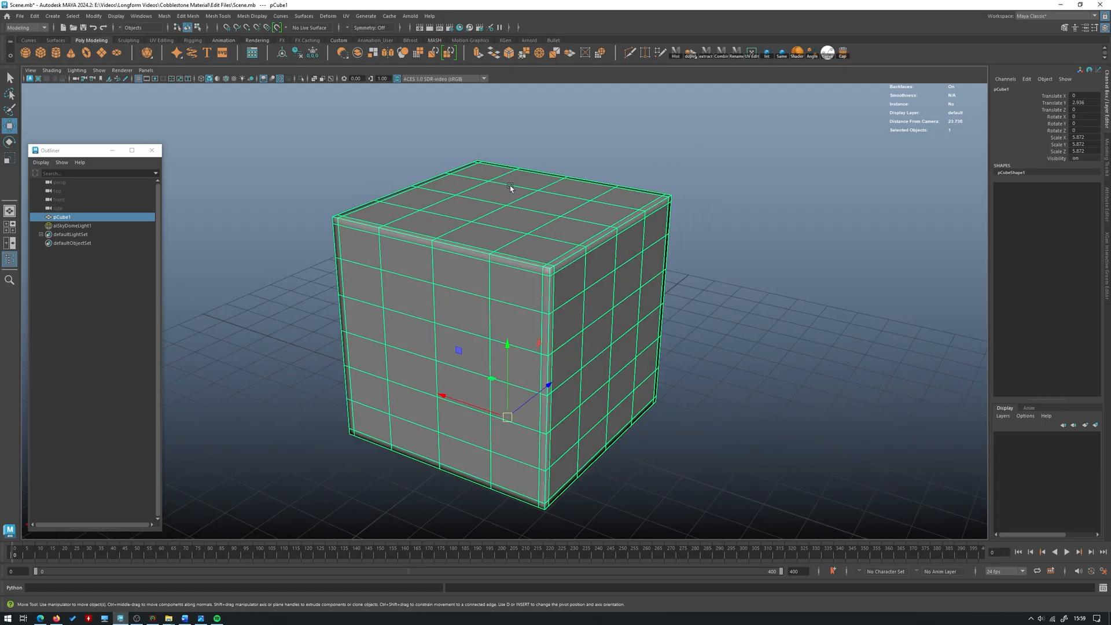
{"action": "left_click_drag", "start_coordinate": [511, 190], "coordinate": [461, 186], "text": "alt"}
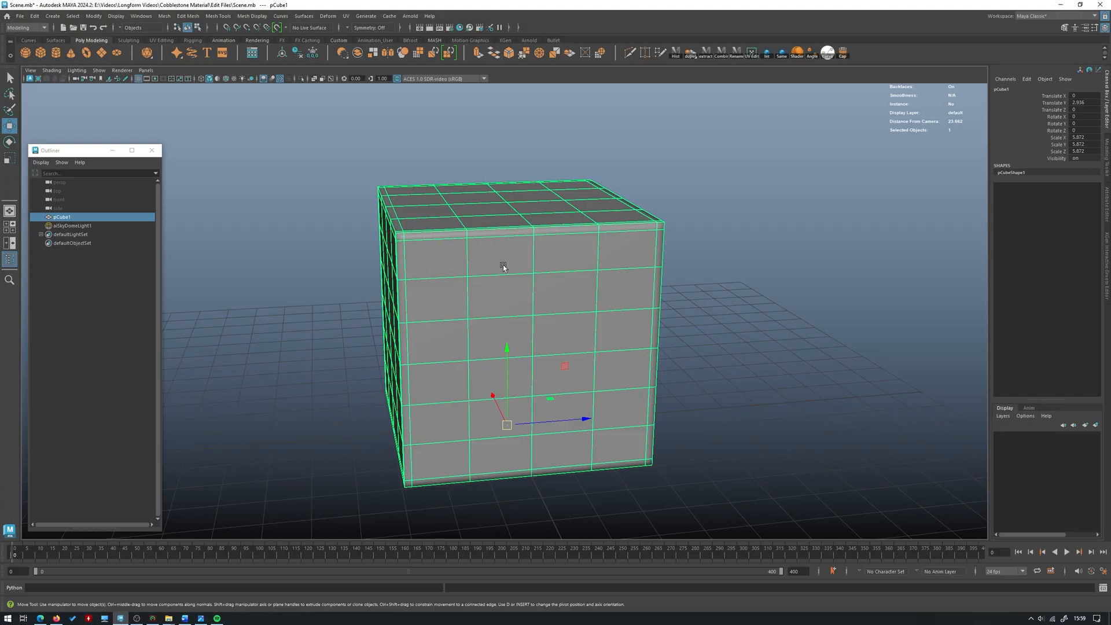
{"action": "left_click_drag", "start_coordinate": [504, 266], "coordinate": [538, 238], "text": "alt"}
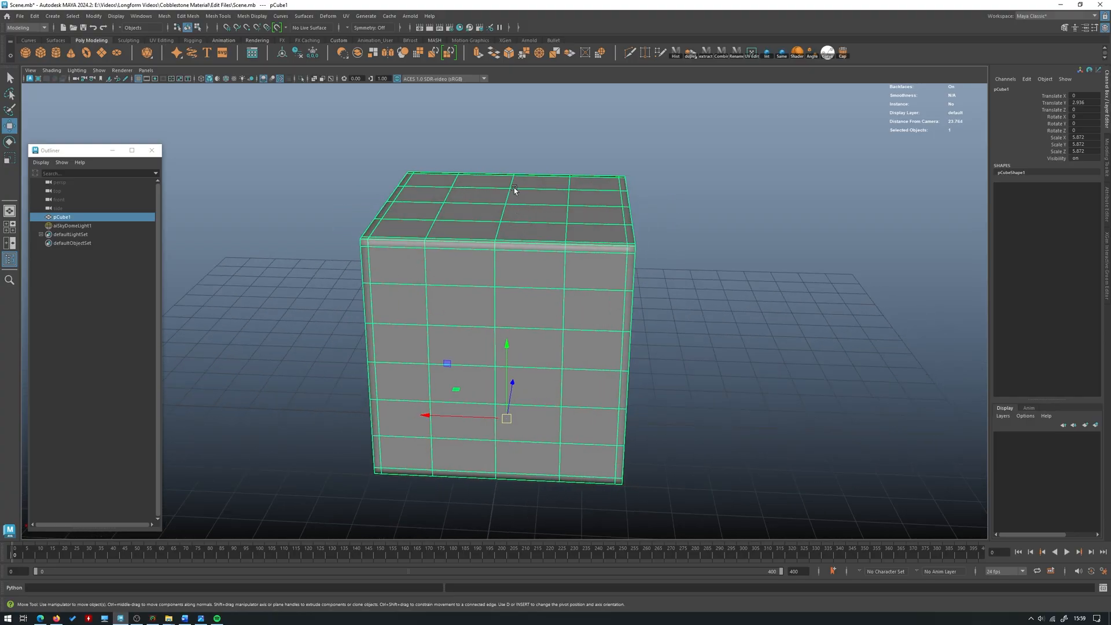
{"action": "left_click_drag", "start_coordinate": [622, 341], "coordinate": [496, 310], "text": "alt"}
{"action": "left_click_drag", "start_coordinate": [625, 267], "coordinate": [574, 256], "text": "alt"}
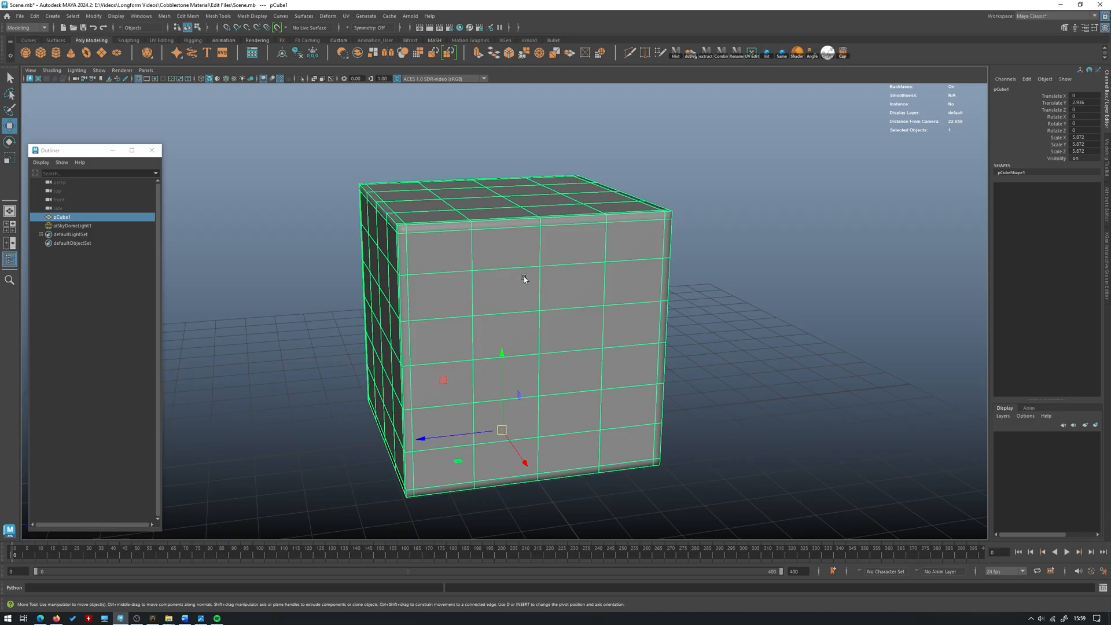
{"action": "left_click_drag", "start_coordinate": [524, 277], "coordinate": [498, 274], "text": "alt"}
{"action": "middle_click_drag", "start_coordinate": [498, 268], "coordinate": [515, 273], "text": "alt"}
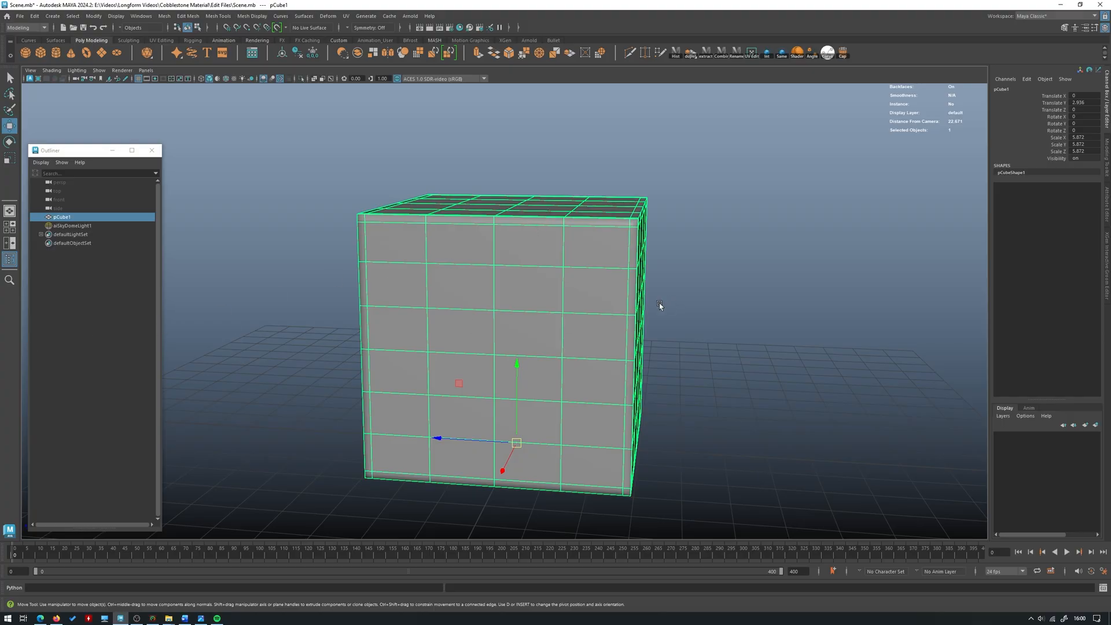
{"action": "left_click_drag", "start_coordinate": [658, 303], "coordinate": [628, 318], "text": "alt"}
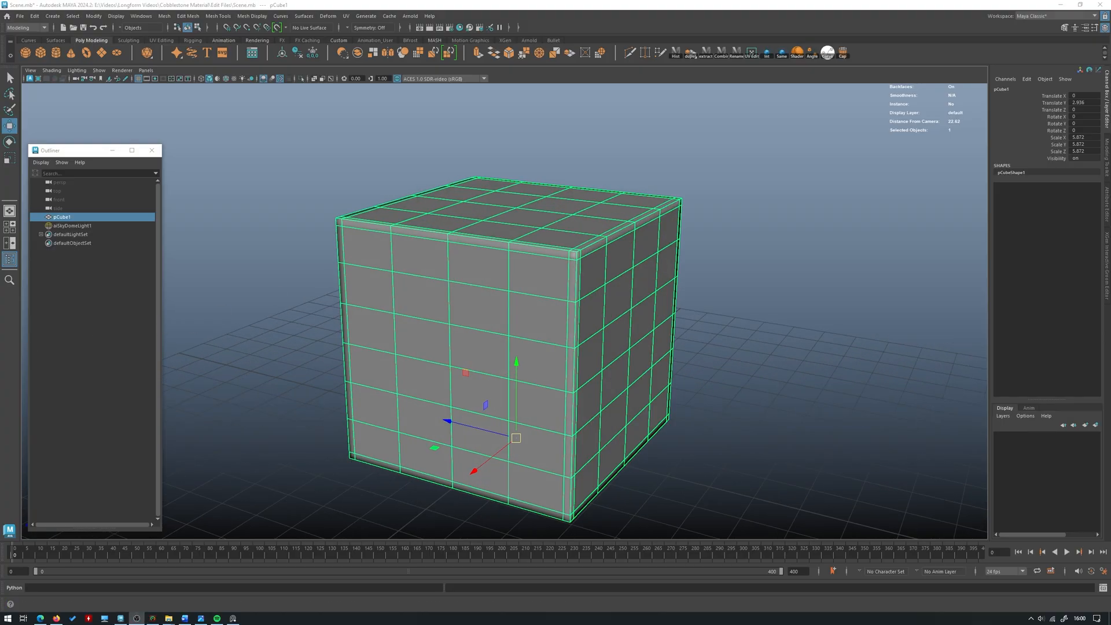
- Bring the reference image board over the viewport, examine the cobblestone photos' stone shapes, colours and mossy gaps, and put the board away
{"action": "left_click_drag", "start_coordinate": [0, 102], "coordinate": [669, 80]}
{"action": "scroll", "coordinate": [642, 276], "scroll_direction": "up", "scroll_amount": 3}
{"action": "middle_click_drag", "start_coordinate": [644, 413], "coordinate": [737, 399]}
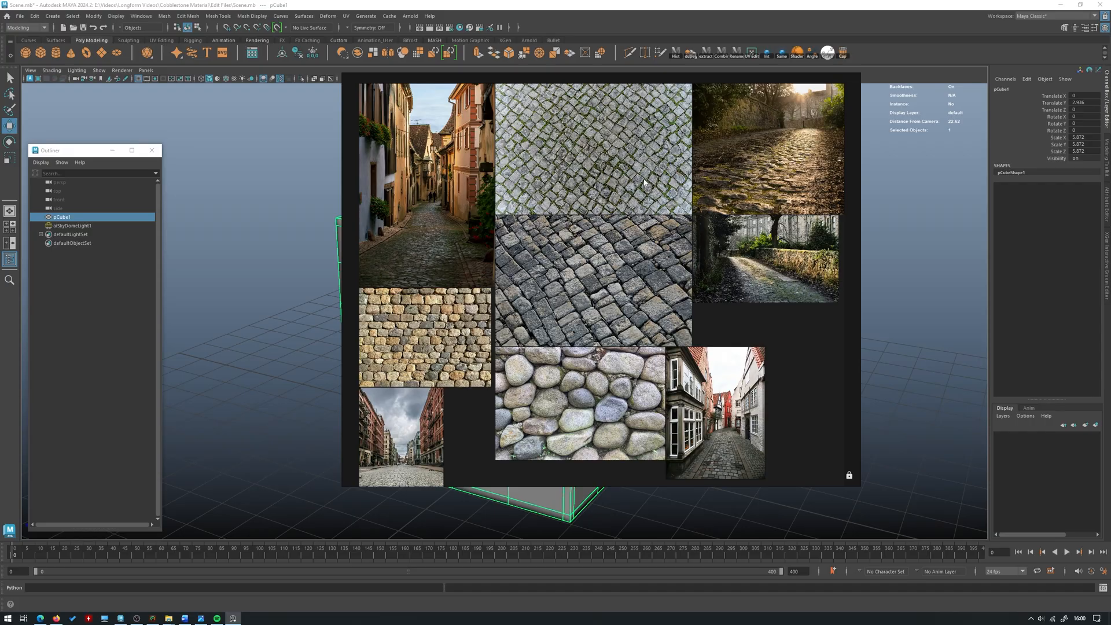
{"action": "scroll", "coordinate": [624, 177], "scroll_direction": "up", "scroll_amount": 2}
{"action": "scroll", "coordinate": [581, 140], "scroll_direction": "up", "scroll_amount": 5}
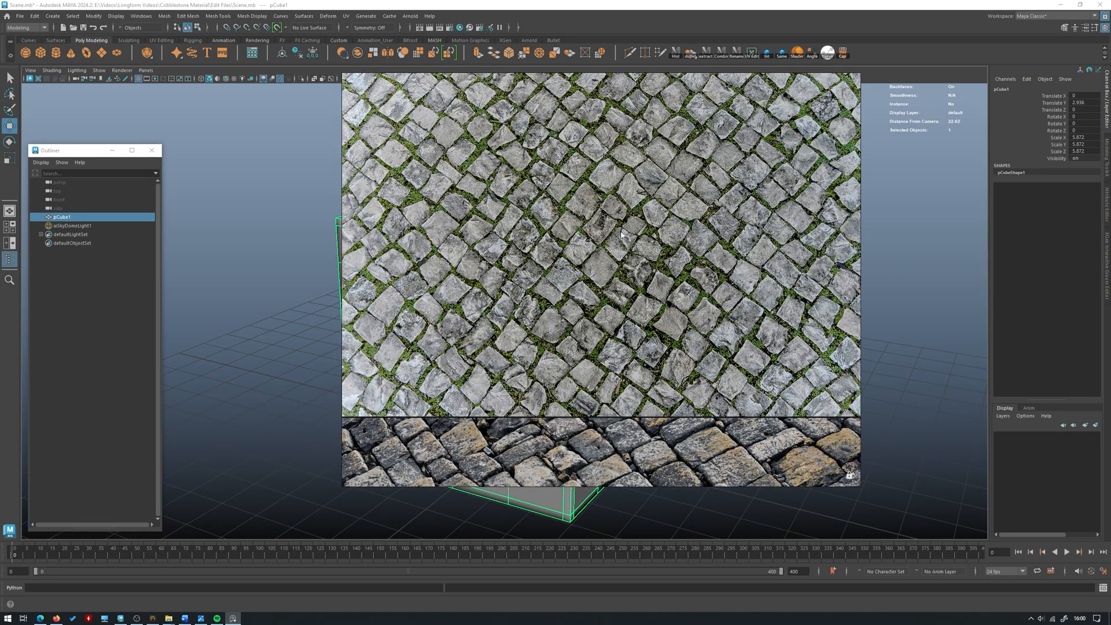
{"action": "scroll", "coordinate": [621, 233], "scroll_direction": "down", "scroll_amount": 6}
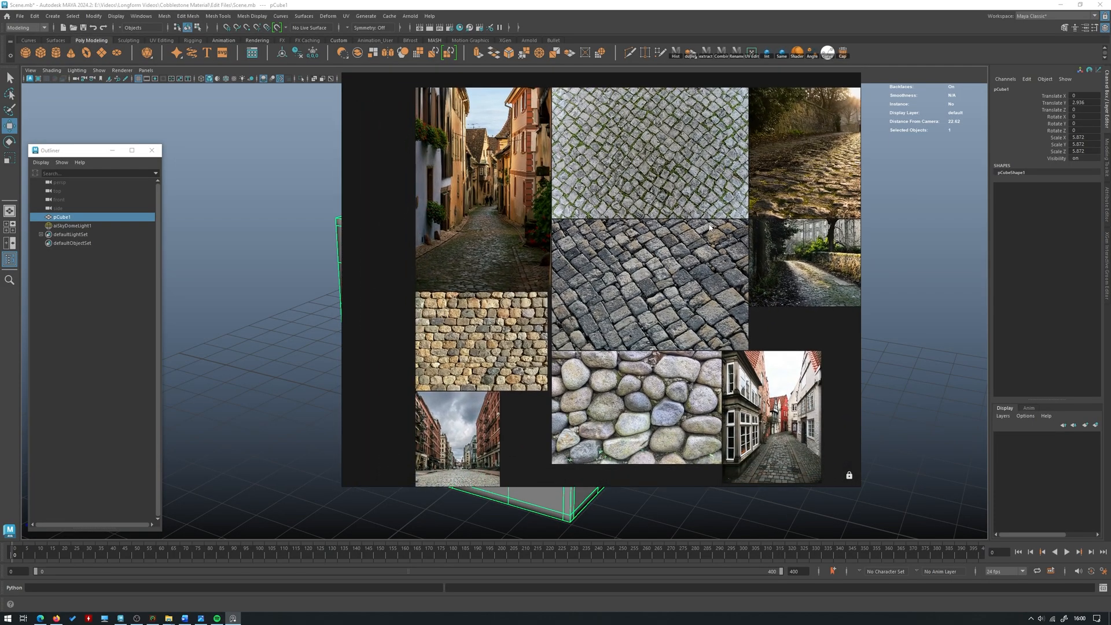
{"action": "scroll", "coordinate": [533, 324], "scroll_direction": "up", "scroll_amount": 2}
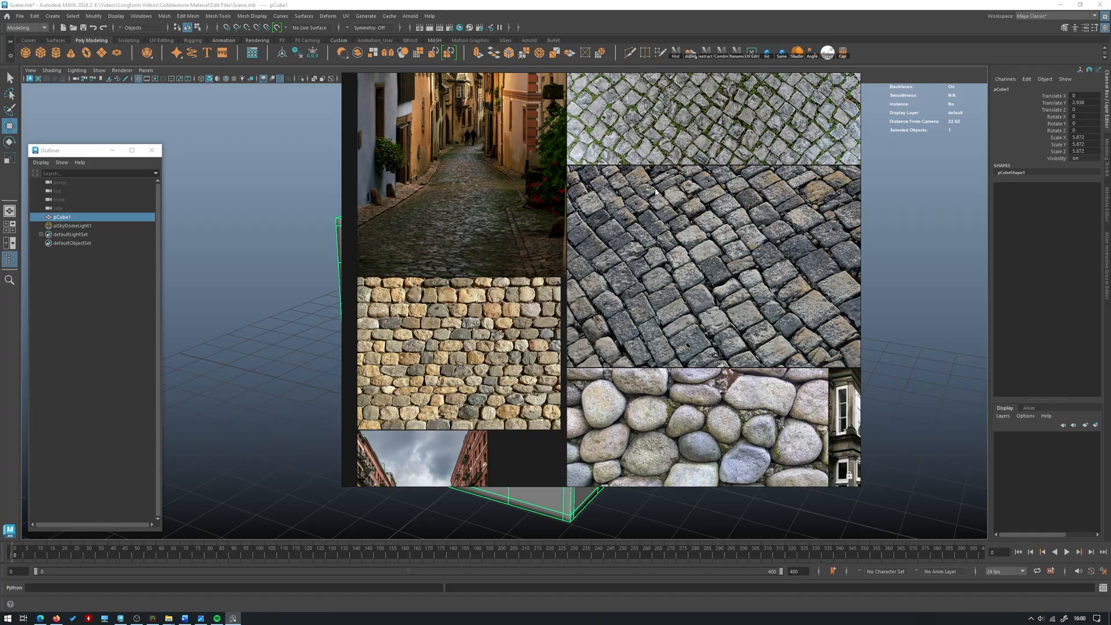
{"action": "scroll", "coordinate": [656, 192], "scroll_direction": "up", "scroll_amount": 3}
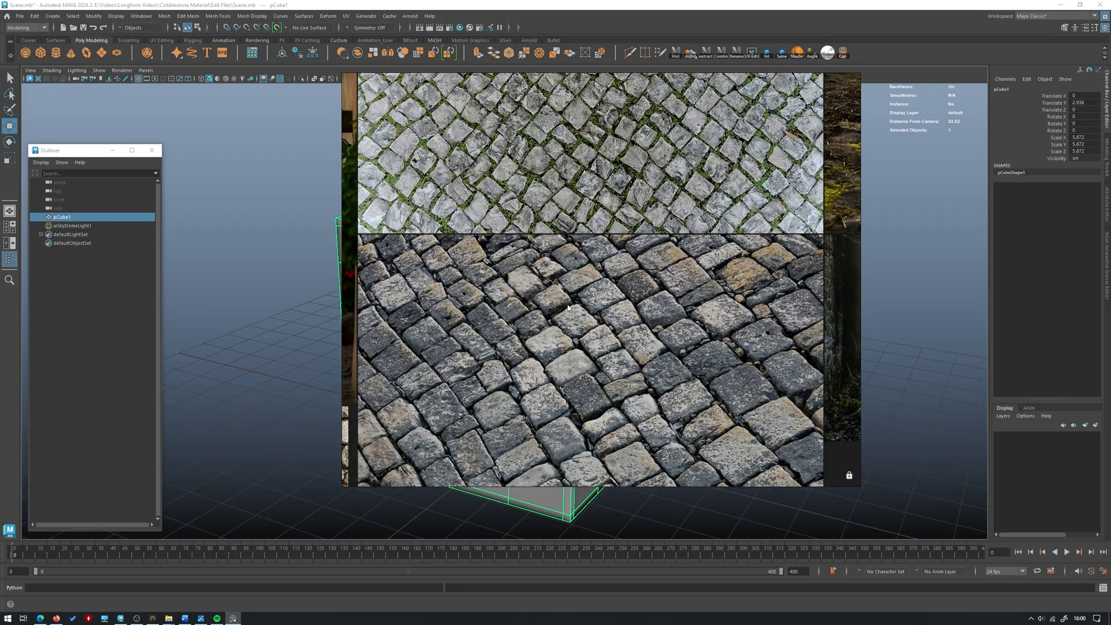
{"action": "scroll", "coordinate": [657, 199], "scroll_direction": "up", "scroll_amount": 3}
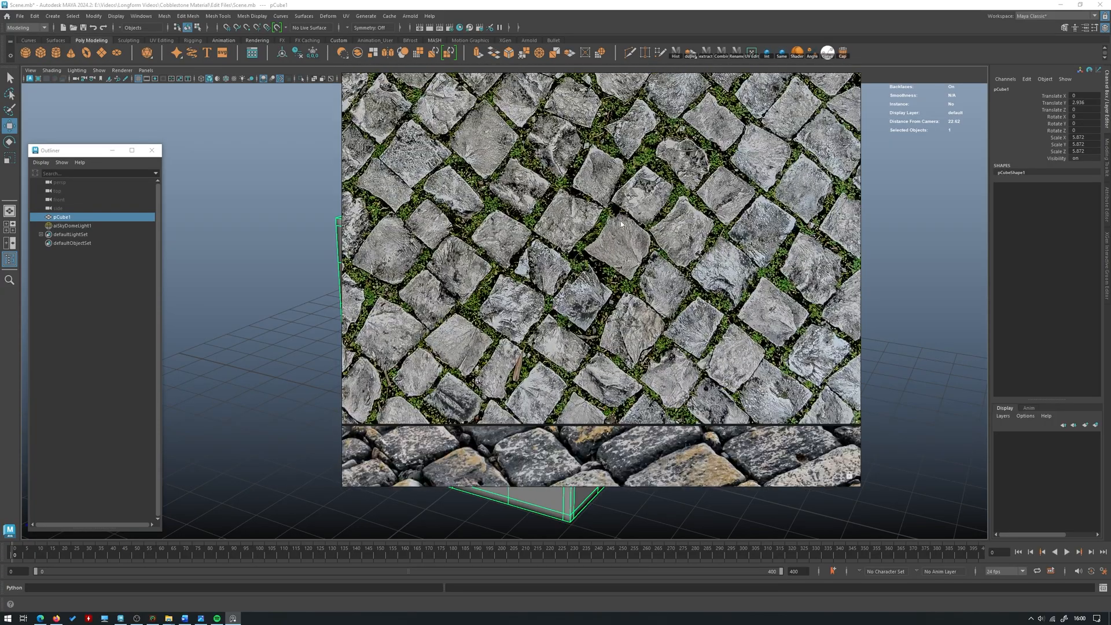
{"action": "scroll", "coordinate": [613, 162], "scroll_direction": "down", "scroll_amount": 5}
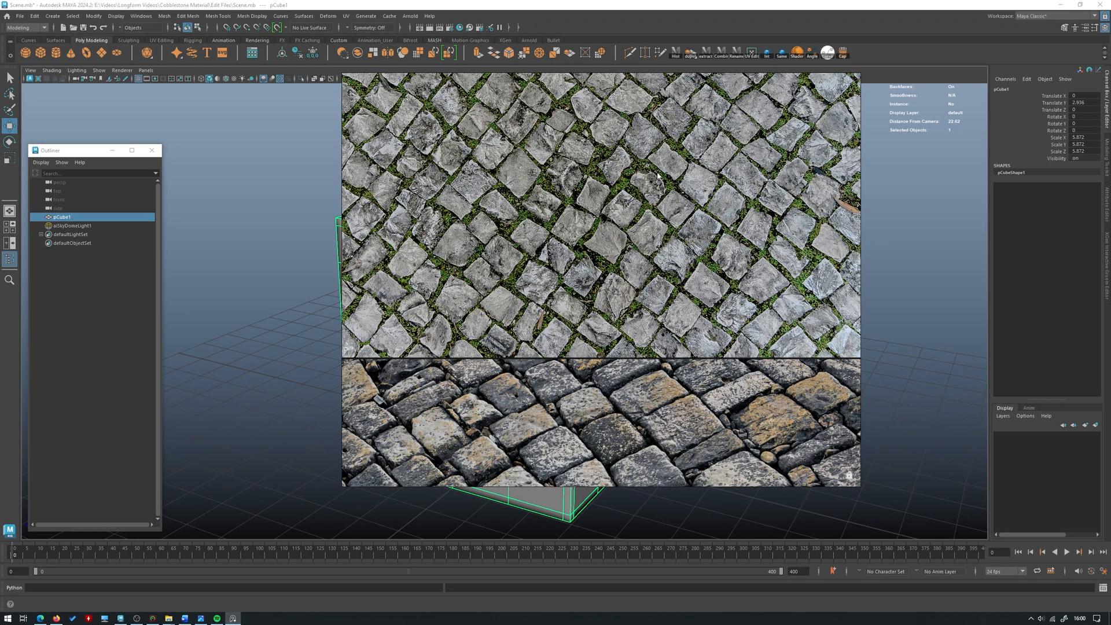
{"action": "scroll", "coordinate": [656, 217], "scroll_direction": "down", "scroll_amount": 2}
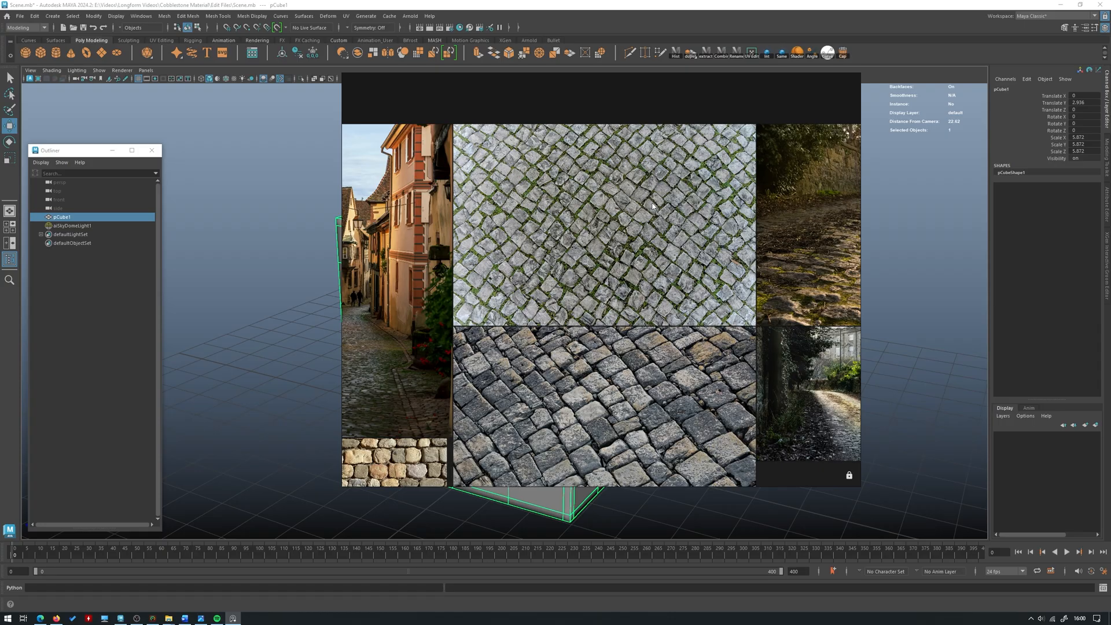
{"action": "scroll", "coordinate": [660, 232], "scroll_direction": "down", "scroll_amount": 2}
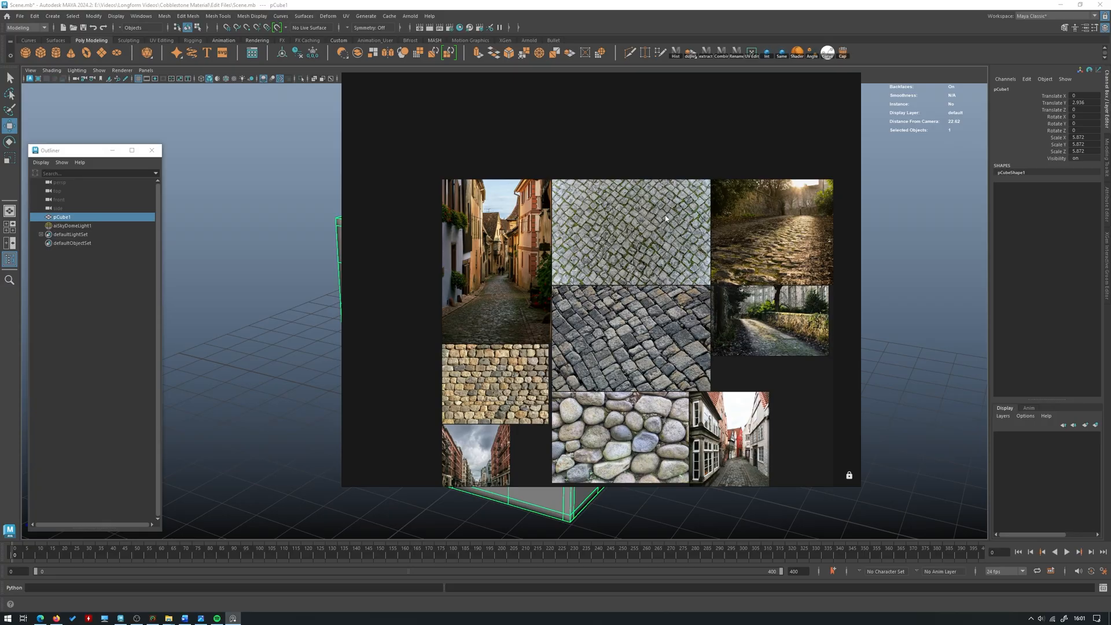
{"action": "right_click_drag", "start_coordinate": [666, 219], "coordinate": [0, 274]}
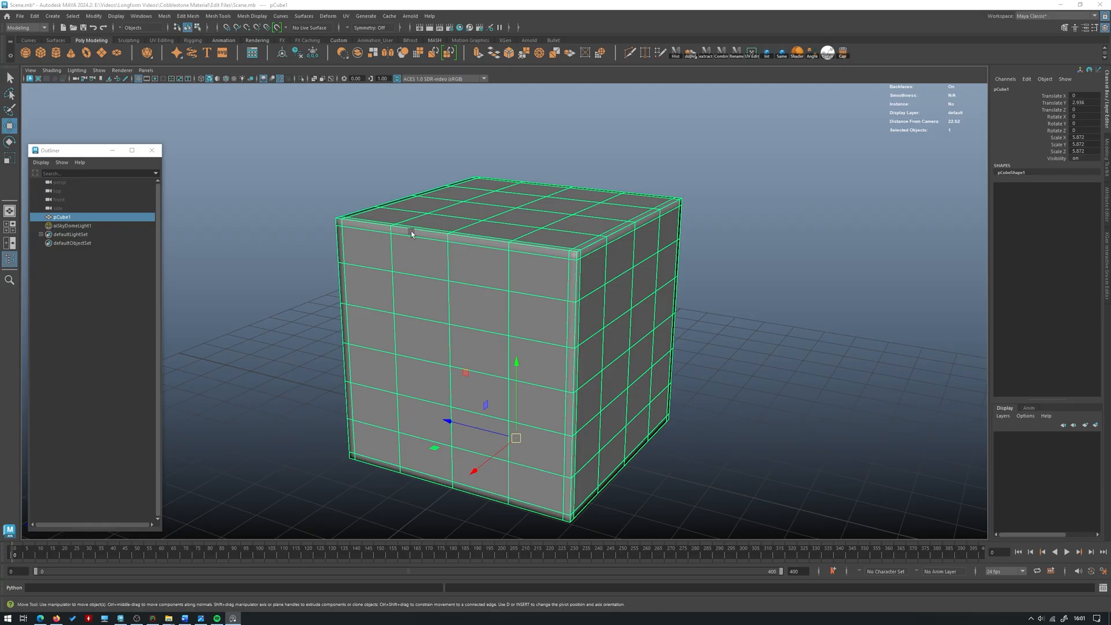
- Assign a new Arnold aiOpenPBRSurface material to the cube
{"action": "left_click_drag", "start_coordinate": [498, 264], "coordinate": [512, 260], "text": "alt"}
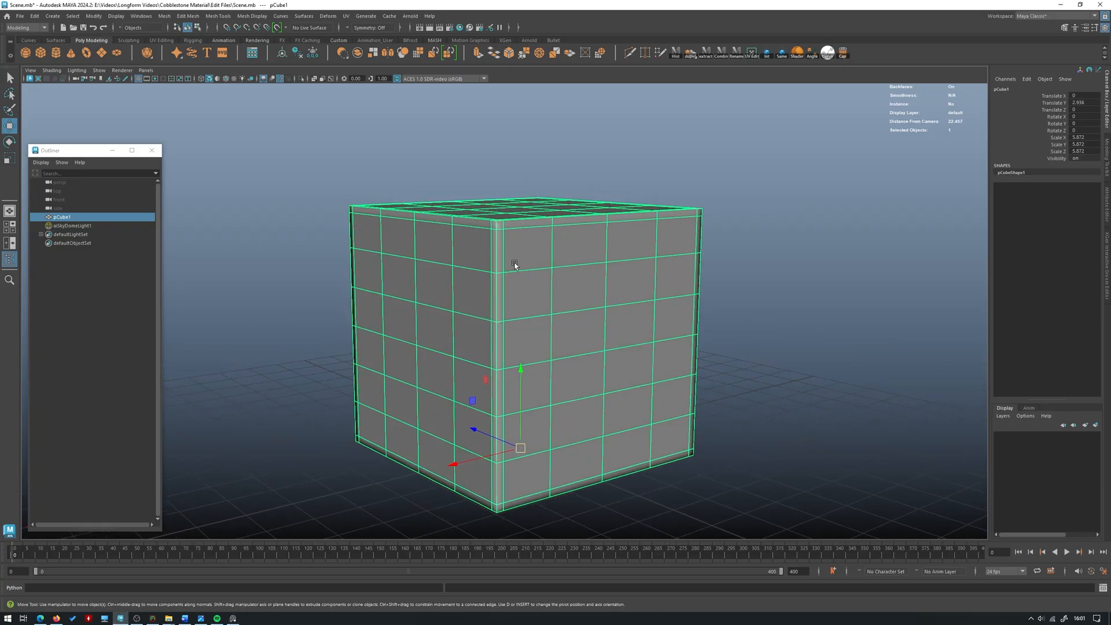
{"action": "left_click", "coordinate": [88, 226]}
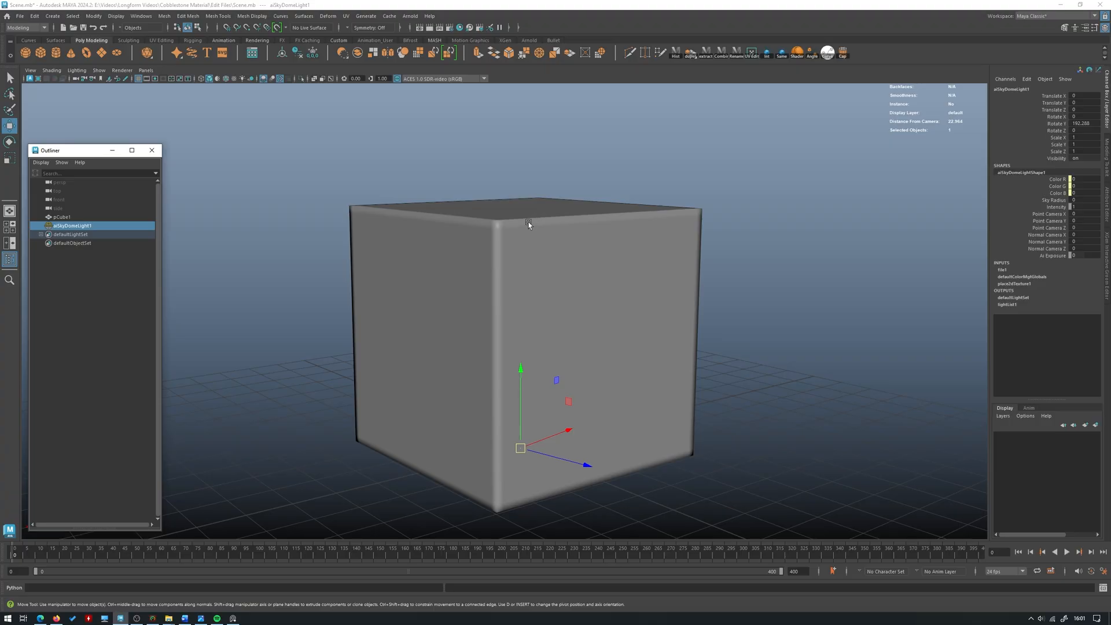
{"action": "left_click", "coordinate": [495, 221]}
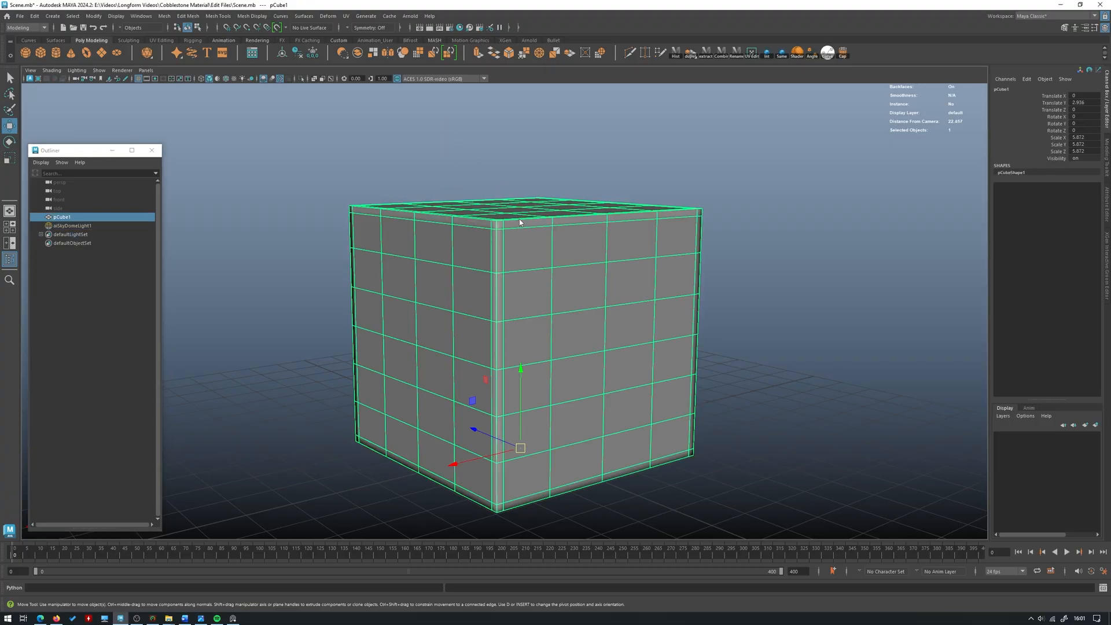
{"action": "right_click_drag", "start_coordinate": [520, 219], "coordinate": [538, 432]}
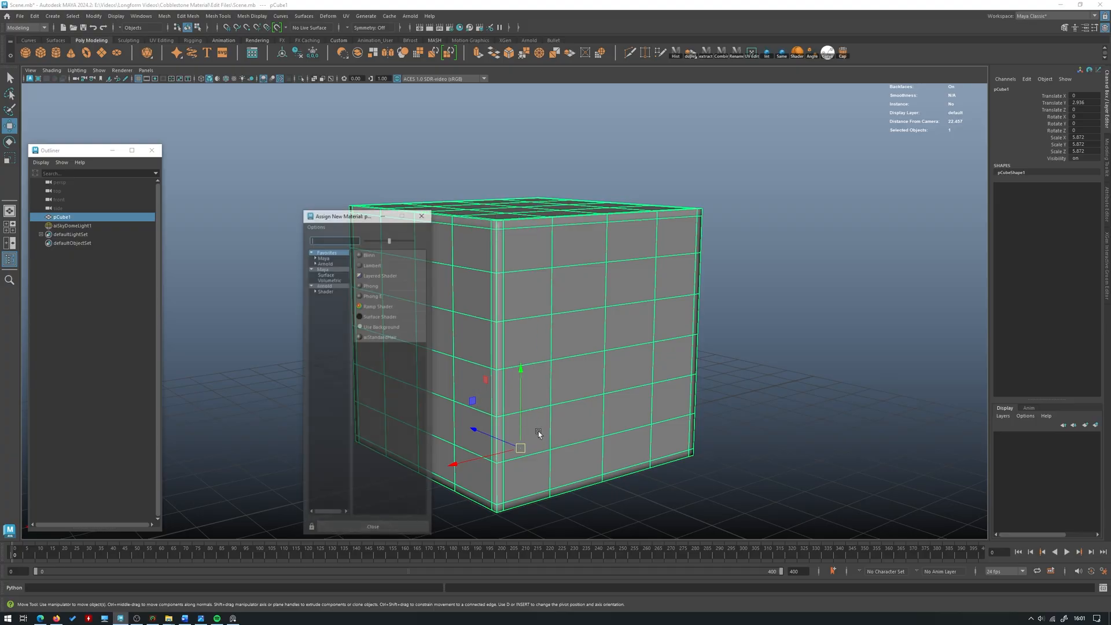
{"action": "left_click", "coordinate": [334, 285]}
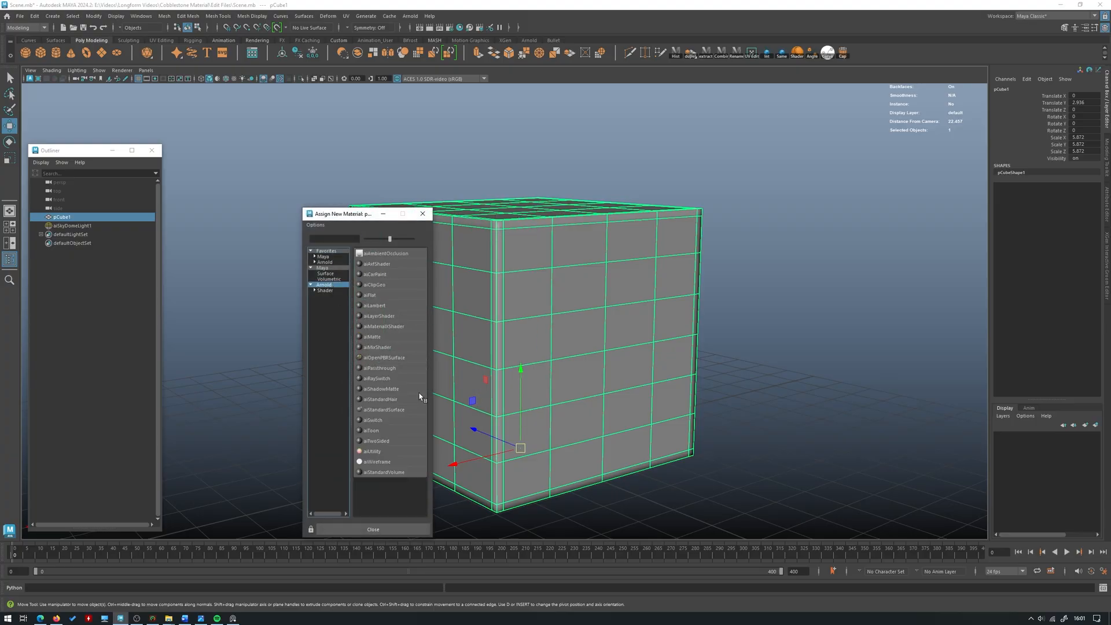
{"action": "left_click", "coordinate": [379, 357]}
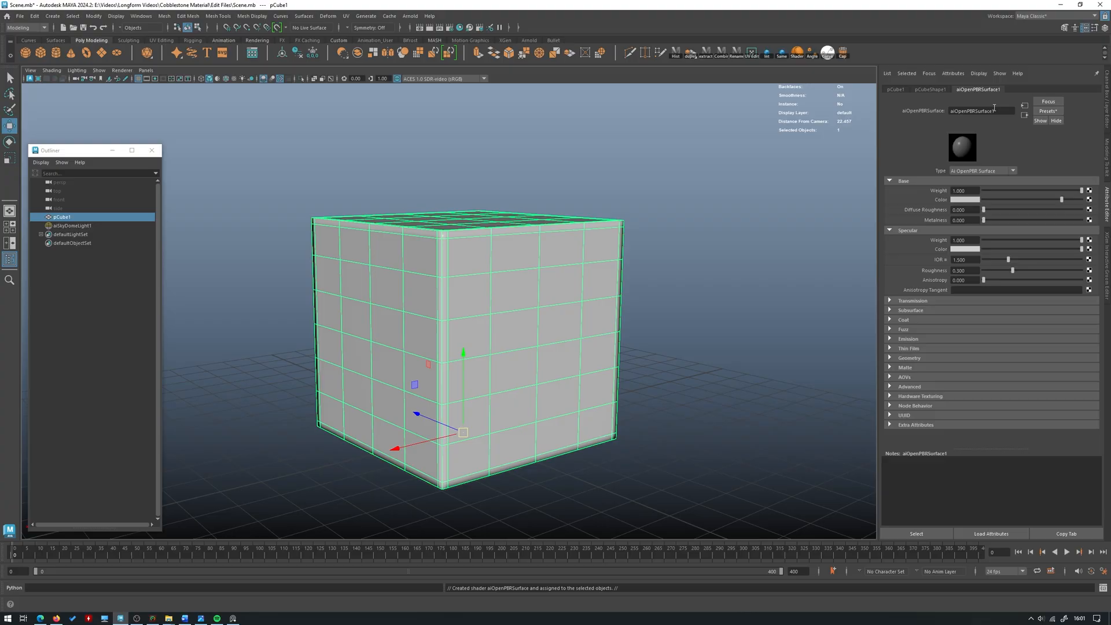
- Rename the cube's new shader as Cobblestone_Material and switch the viewport to the default material display
{"action": "double_click", "coordinate": [993, 110]}
{"action": "type", "text": "Cobblestone Matre"}
{"action": "key", "text": "Return"}
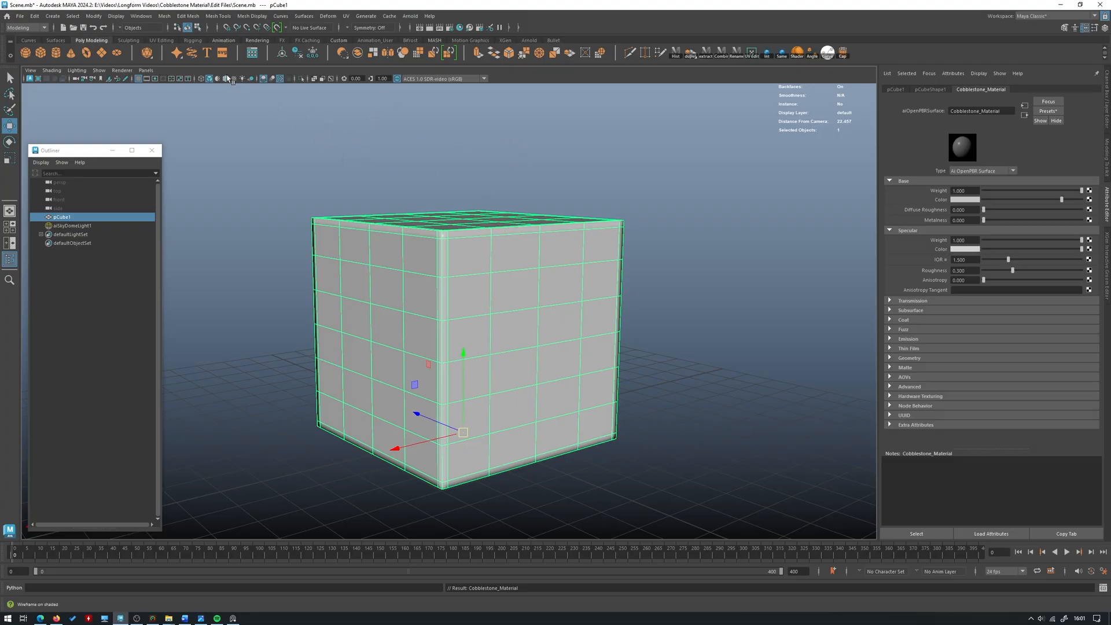
{"action": "left_click", "coordinate": [220, 79]}
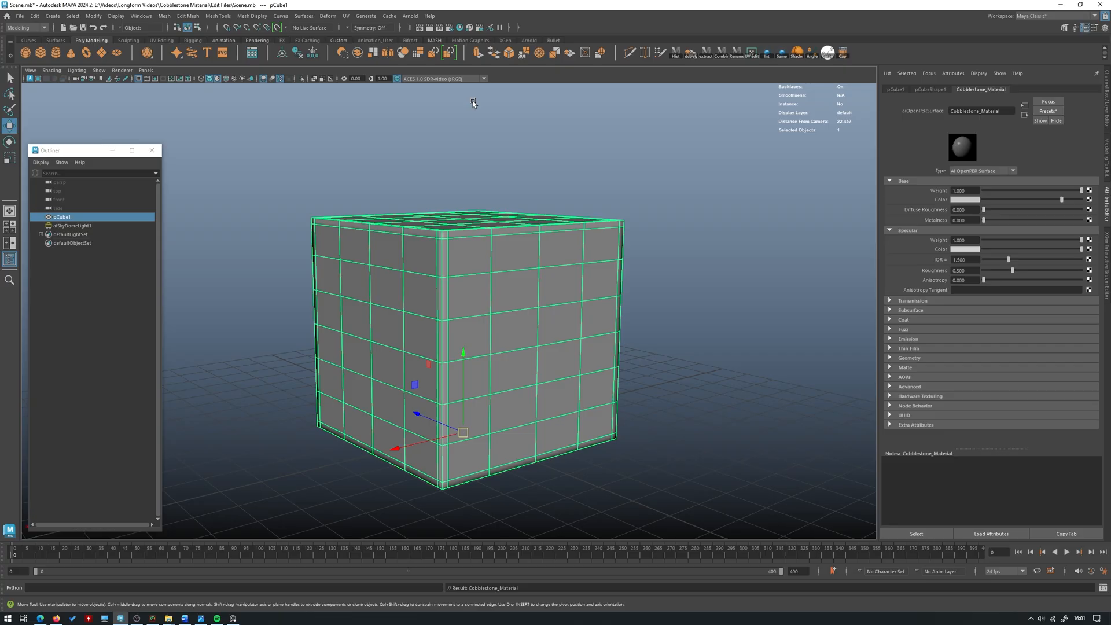
- Open Hypershade and graph the input and output connections of Cobblestone_Material
{"action": "left_click", "coordinate": [460, 32]}
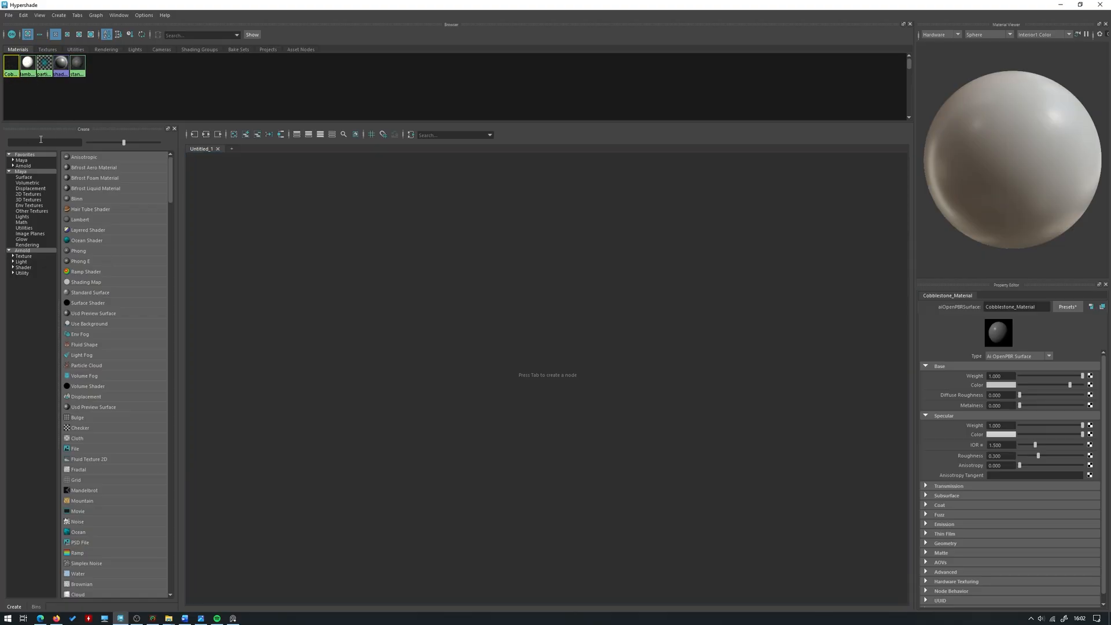
{"action": "left_click", "coordinate": [206, 135]}
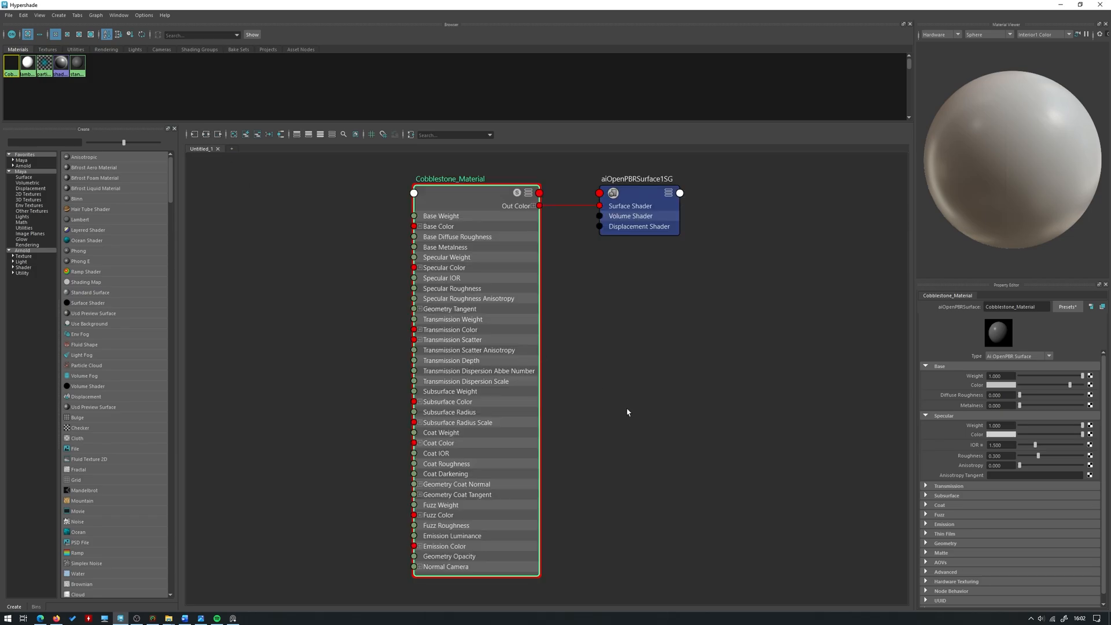
{"action": "middle_click_drag", "start_coordinate": [326, 301], "coordinate": [394, 315], "text": "alt"}
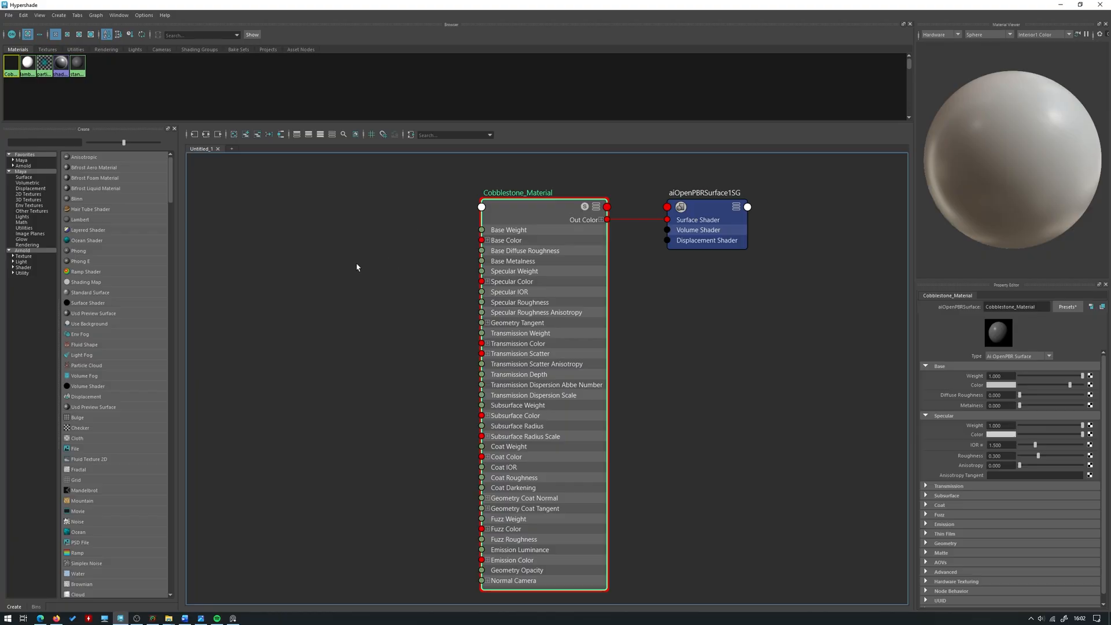
- Create a Granite 3D texture node and place it with its placement node beside Cobblestone_Material
{"action": "left_click", "coordinate": [29, 200]}
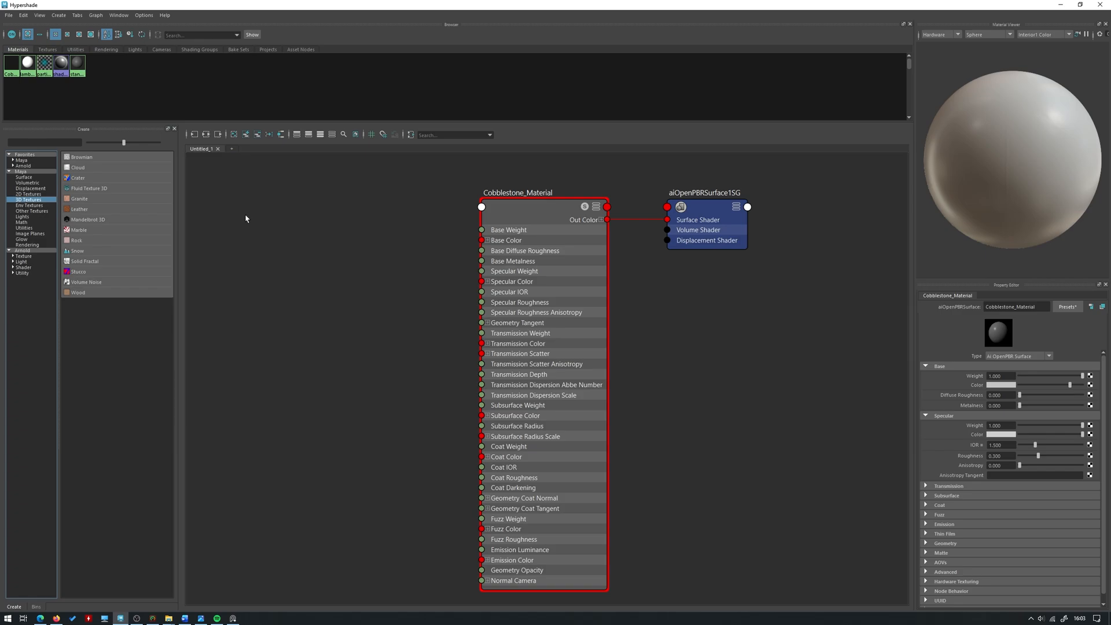
{"action": "left_click", "coordinate": [36, 194]}
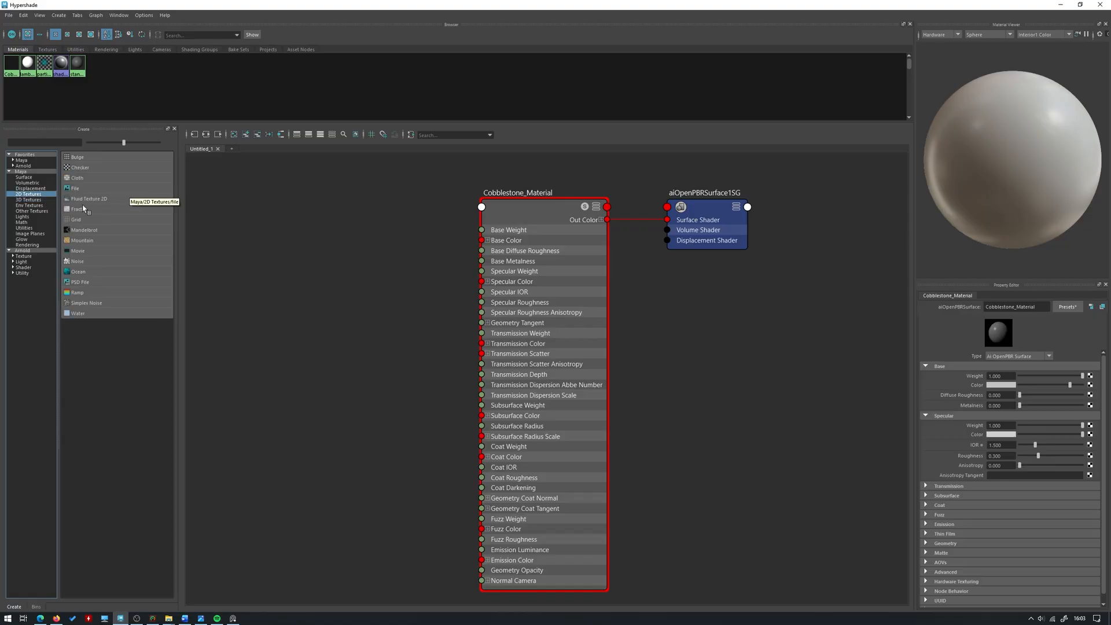
{"action": "left_click", "coordinate": [38, 200]}
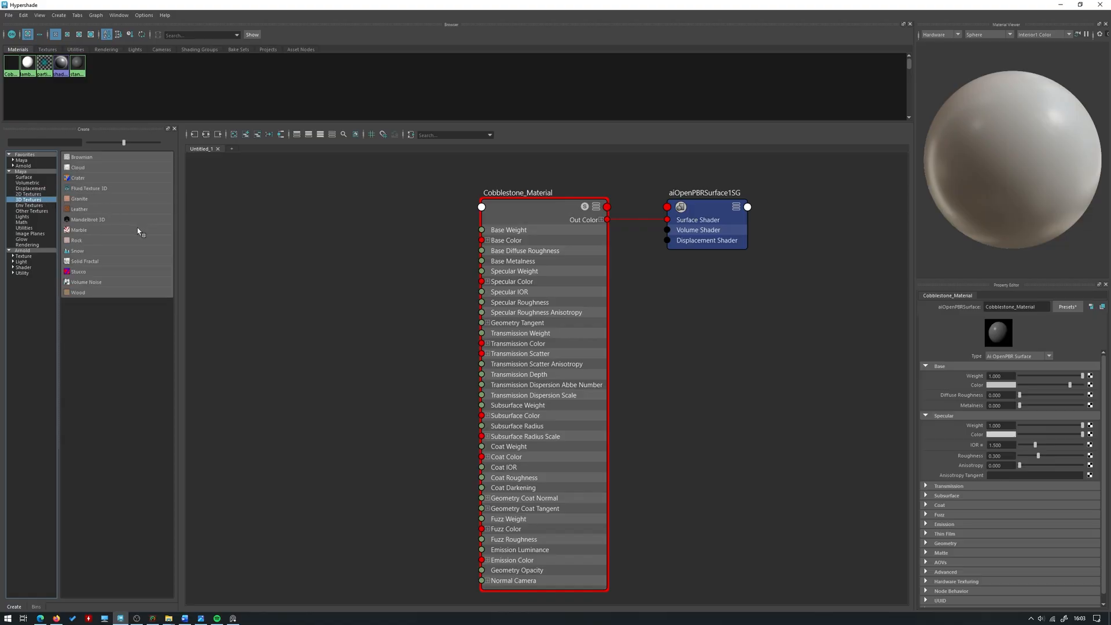
{"action": "left_click", "coordinate": [86, 201]}
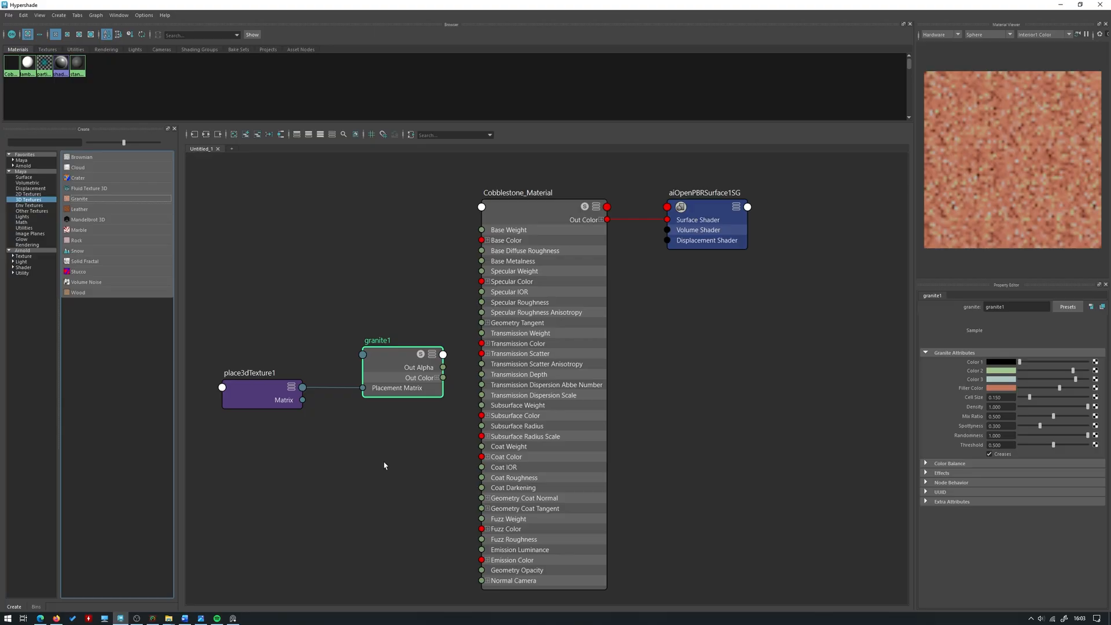
{"action": "left_click_drag", "start_coordinate": [406, 370], "coordinate": [394, 338]}
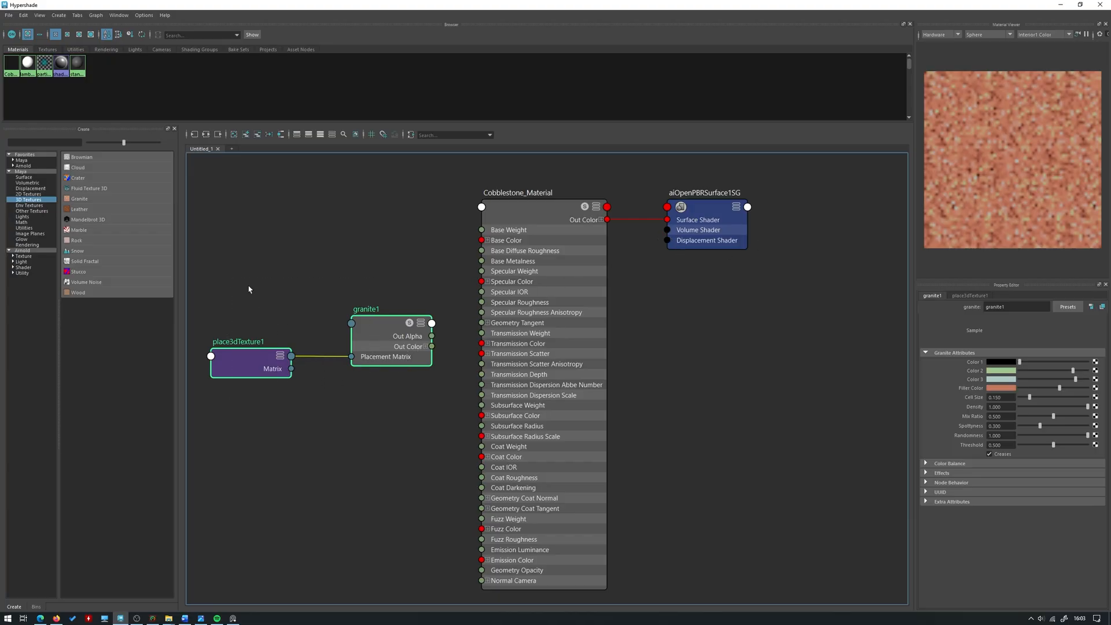
- Connect the granite1 texture's Out Color to the Base Color of Cobblestone_Material
{"action": "left_click_drag", "start_coordinate": [388, 351], "coordinate": [483, 240]}
{"action": "left_click", "coordinate": [386, 313]}
{"action": "left_click", "coordinate": [321, 273]}
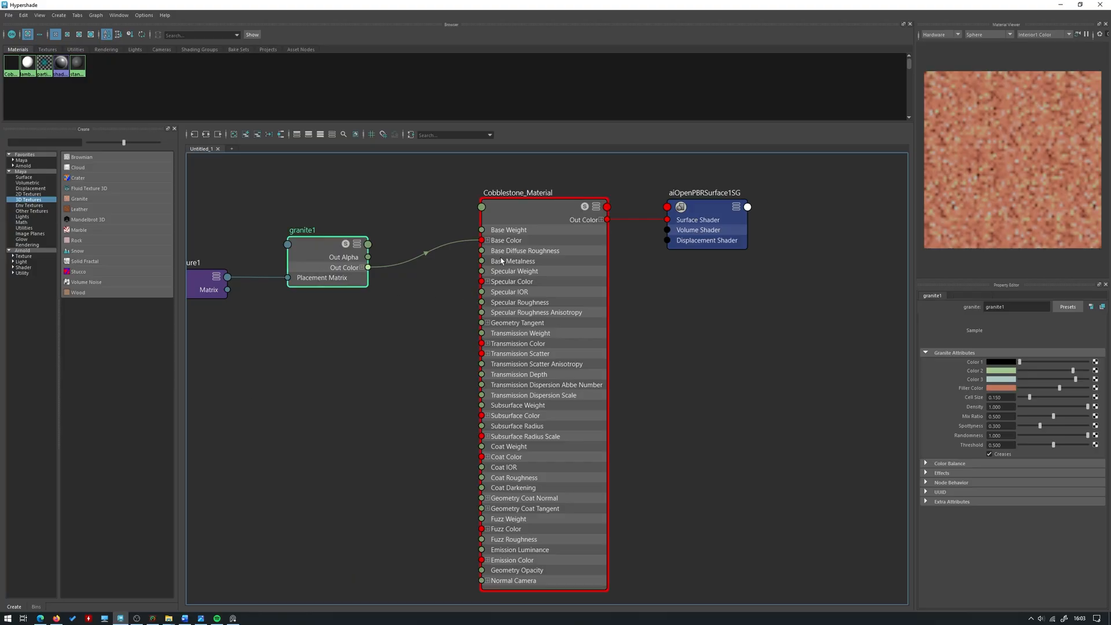
{"action": "left_click", "coordinate": [1061, 4]}
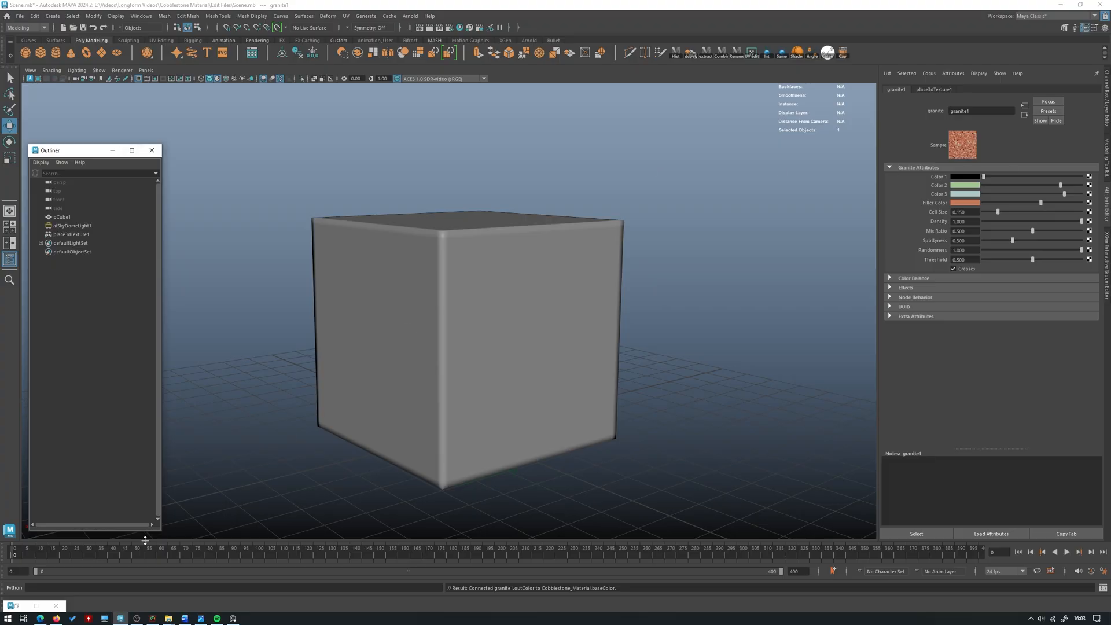
{"action": "left_click", "coordinate": [23, 607]}
{"action": "middle_click_drag", "start_coordinate": [351, 203], "coordinate": [375, 205], "text": "alt"}
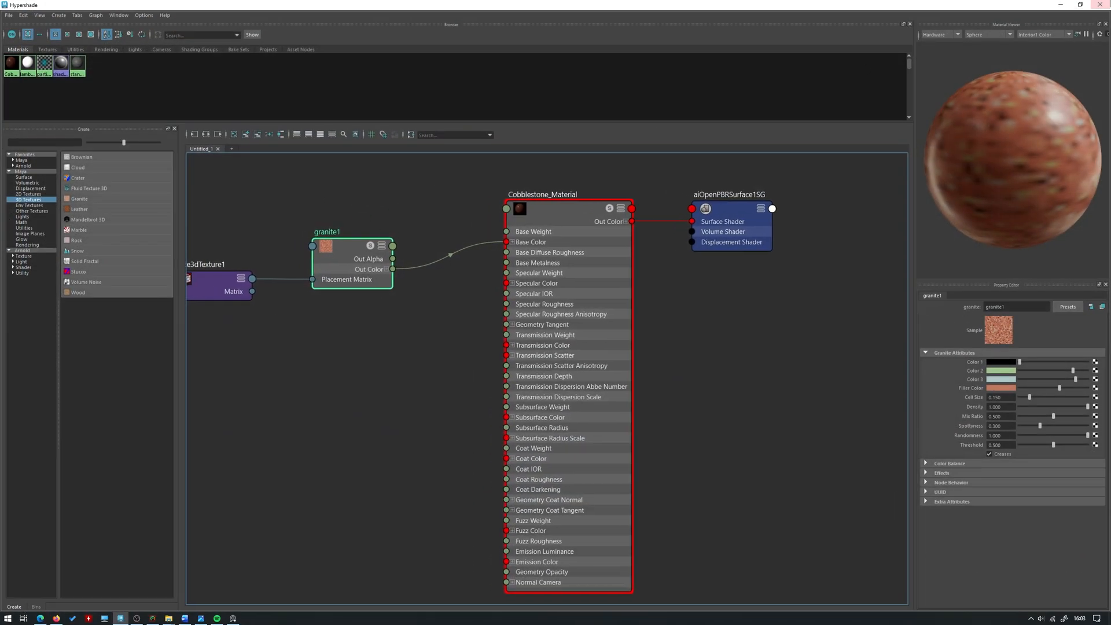
- Switch the viewport renderer to Arnold and inspect the granite texture on one of the cube's faces up close
{"action": "left_click", "coordinate": [1061, 5]}
{"action": "left_click", "coordinate": [122, 70]}
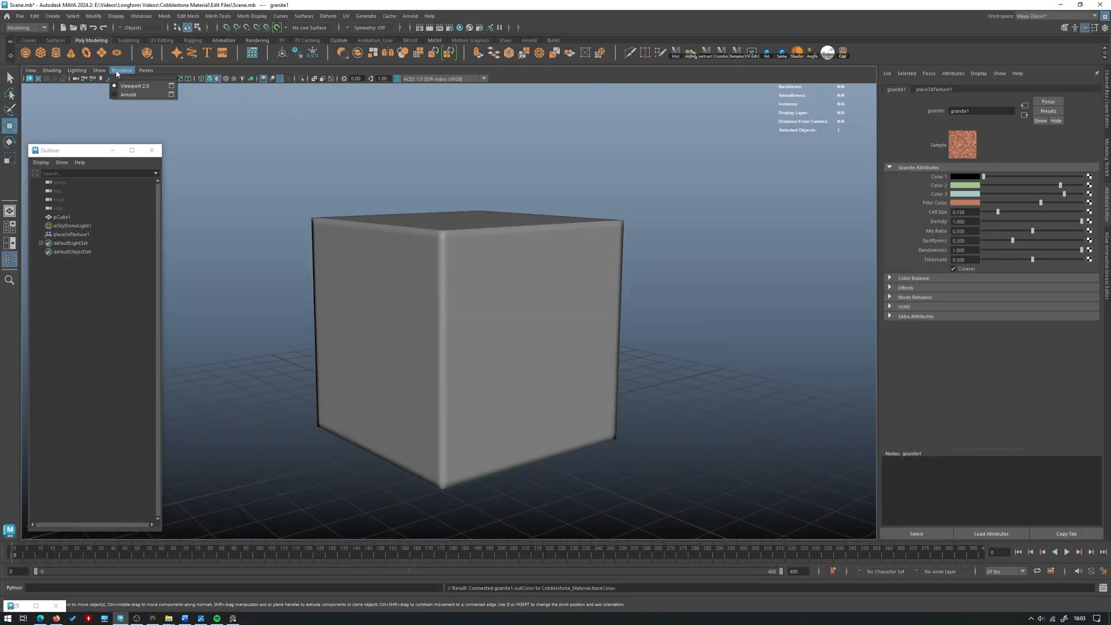
{"action": "left_click", "coordinate": [139, 91]}
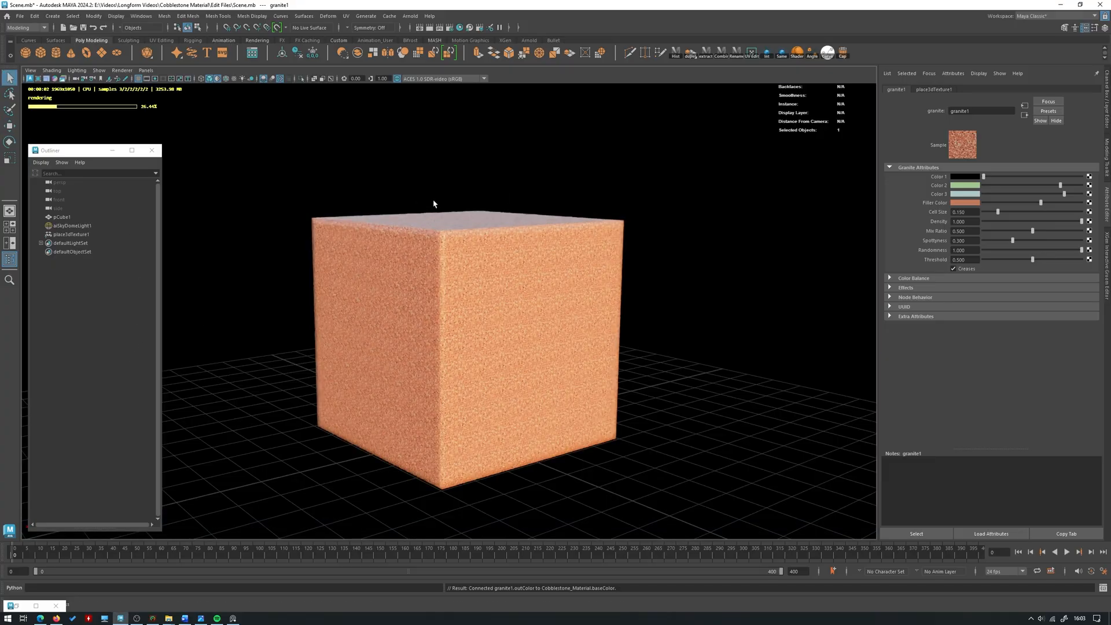
{"action": "left_click_drag", "start_coordinate": [359, 204], "coordinate": [324, 200], "text": "alt"}
{"action": "right_click_drag", "start_coordinate": [324, 199], "coordinate": [509, 279], "text": "alt"}
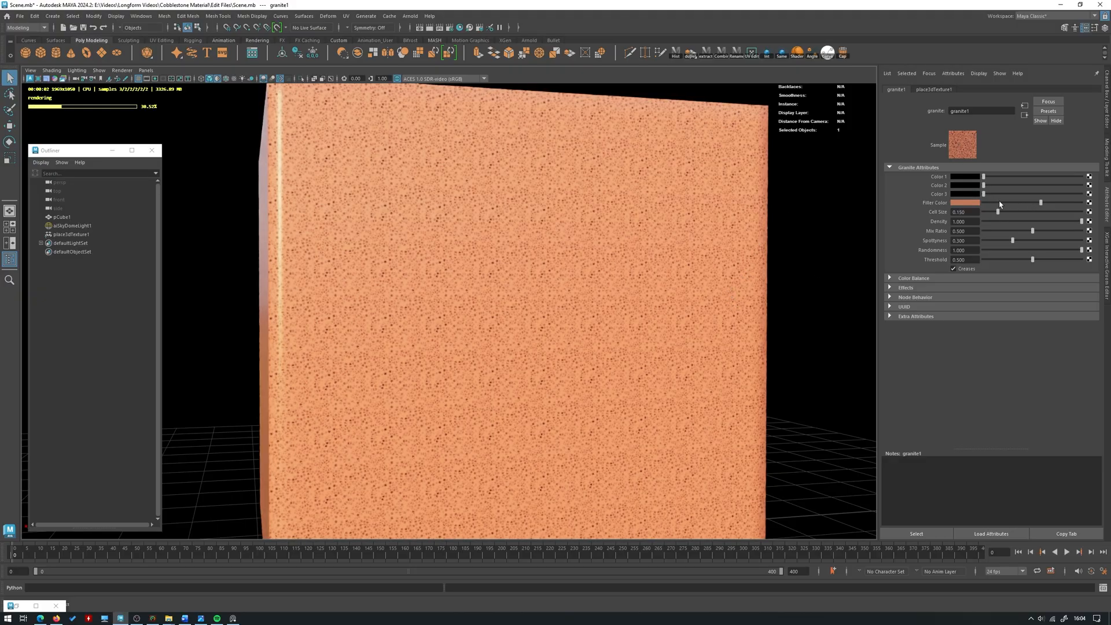
- Remove all saturation from the granite texture's Filler Color and raise its brightness to near white
{"action": "left_click", "coordinate": [974, 206]}
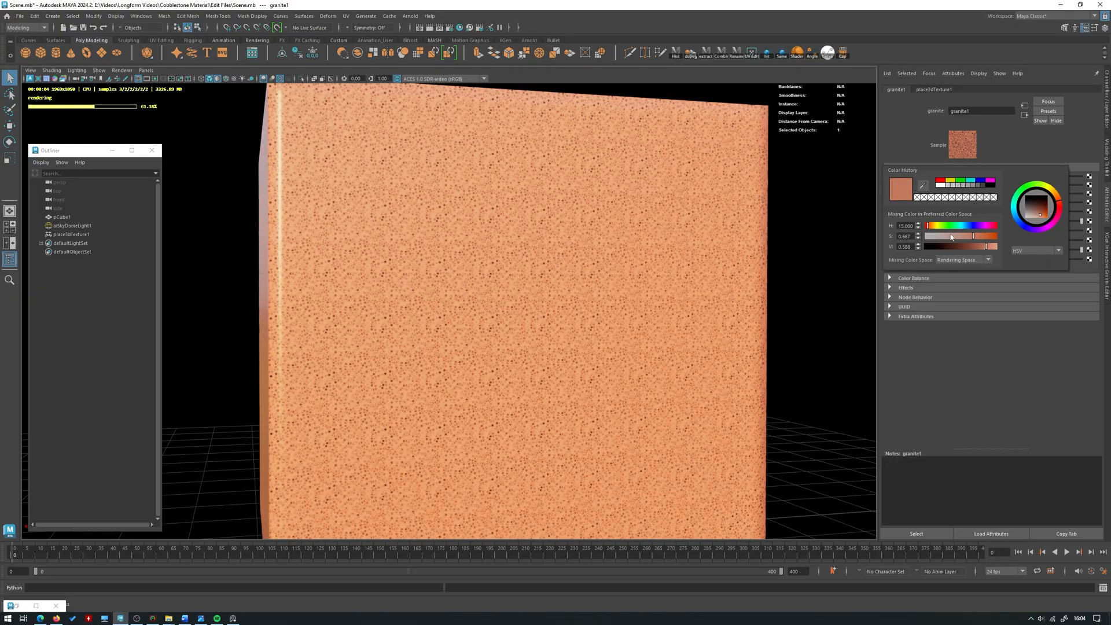
{"action": "left_click_drag", "start_coordinate": [951, 237], "coordinate": [927, 237]}
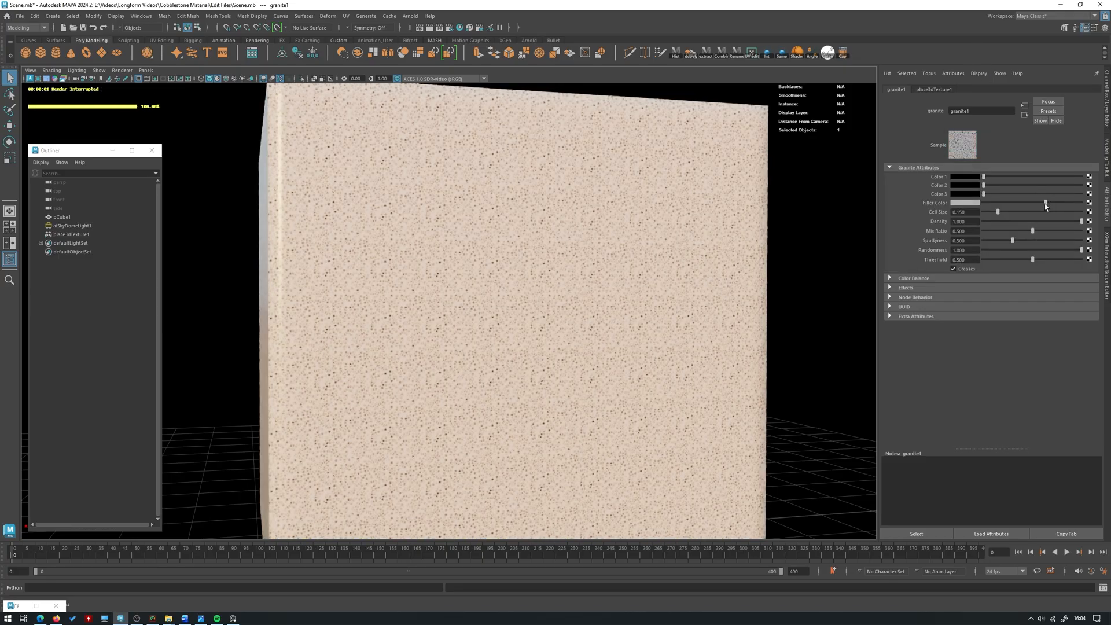
{"action": "left_click_drag", "start_coordinate": [1046, 207], "coordinate": [1082, 204]}
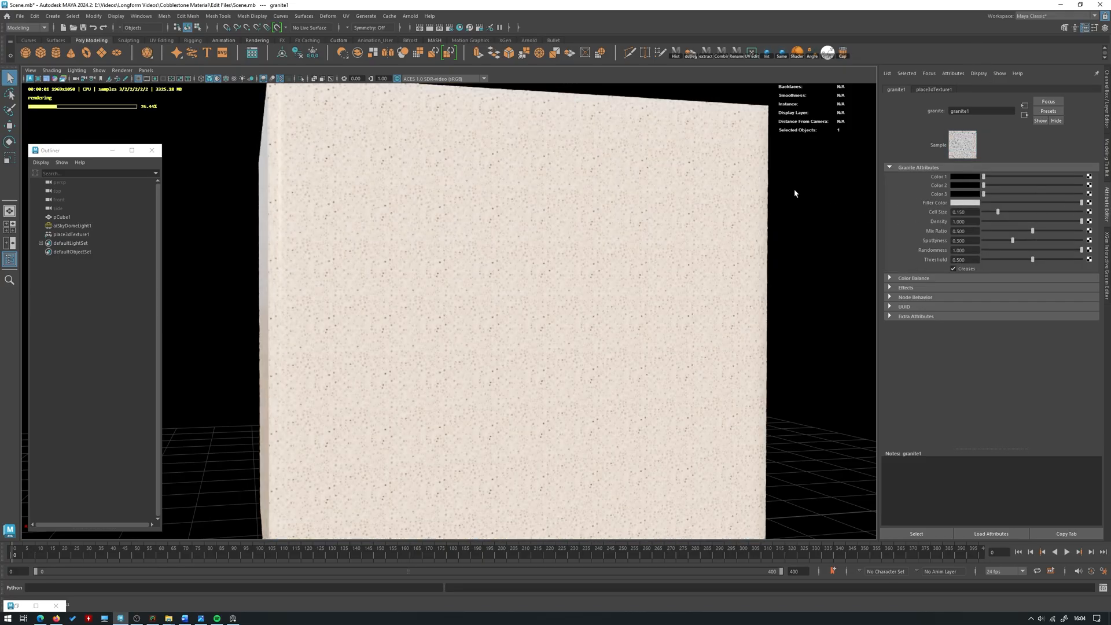
{"action": "scroll", "coordinate": [554, 207], "scroll_direction": "up", "scroll_amount": 5}
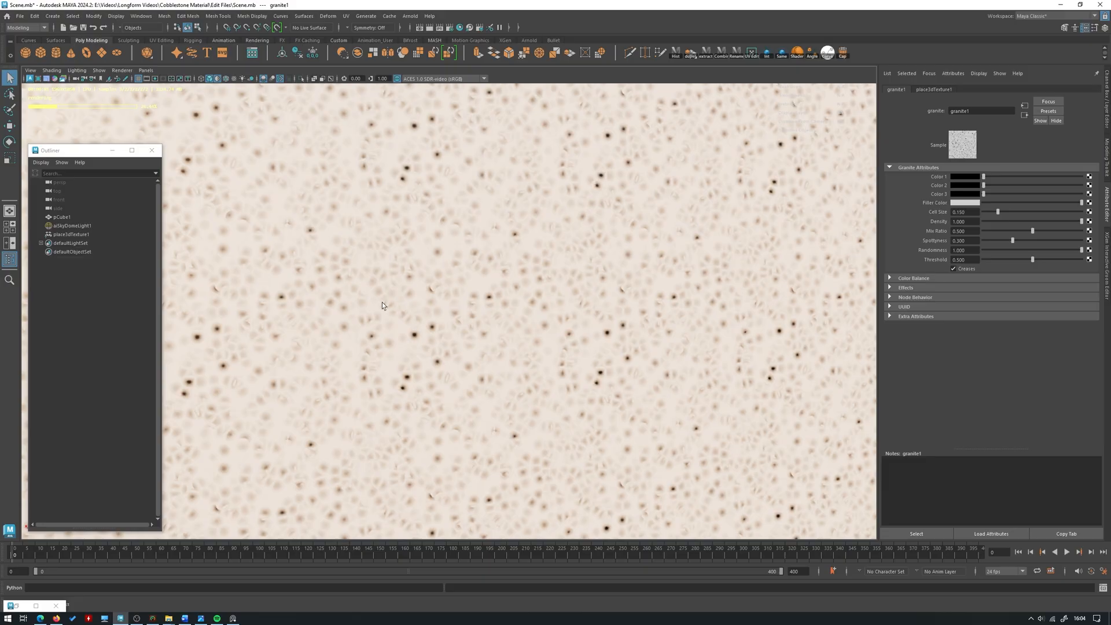
{"action": "scroll", "coordinate": [608, 249], "scroll_direction": "down", "scroll_amount": 3}
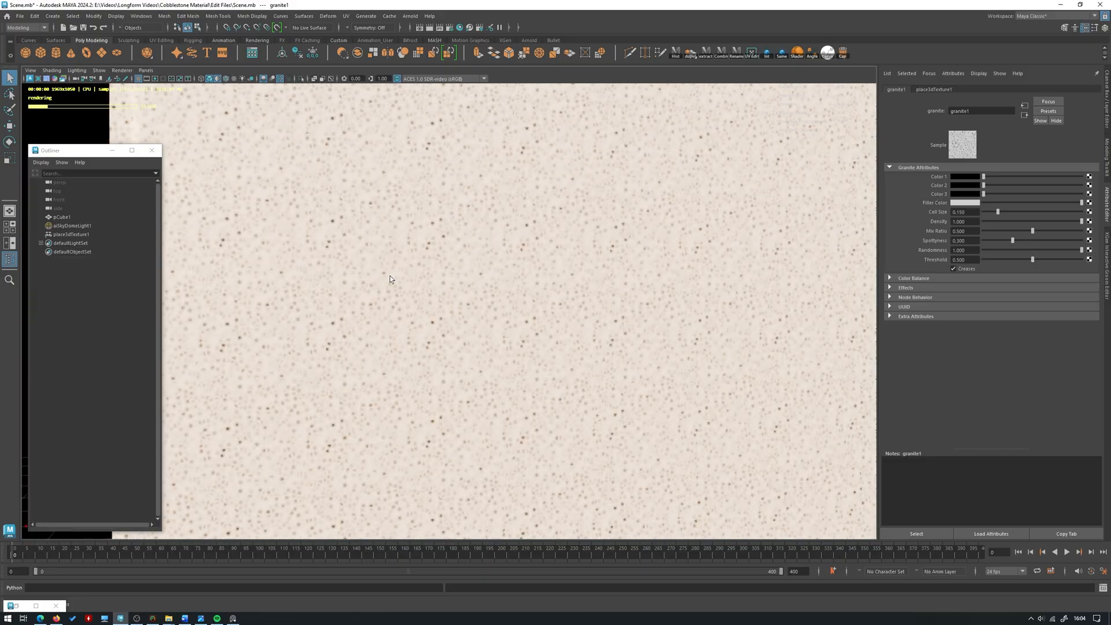
{"action": "scroll", "coordinate": [503, 255], "scroll_direction": "down", "scroll_amount": 2}
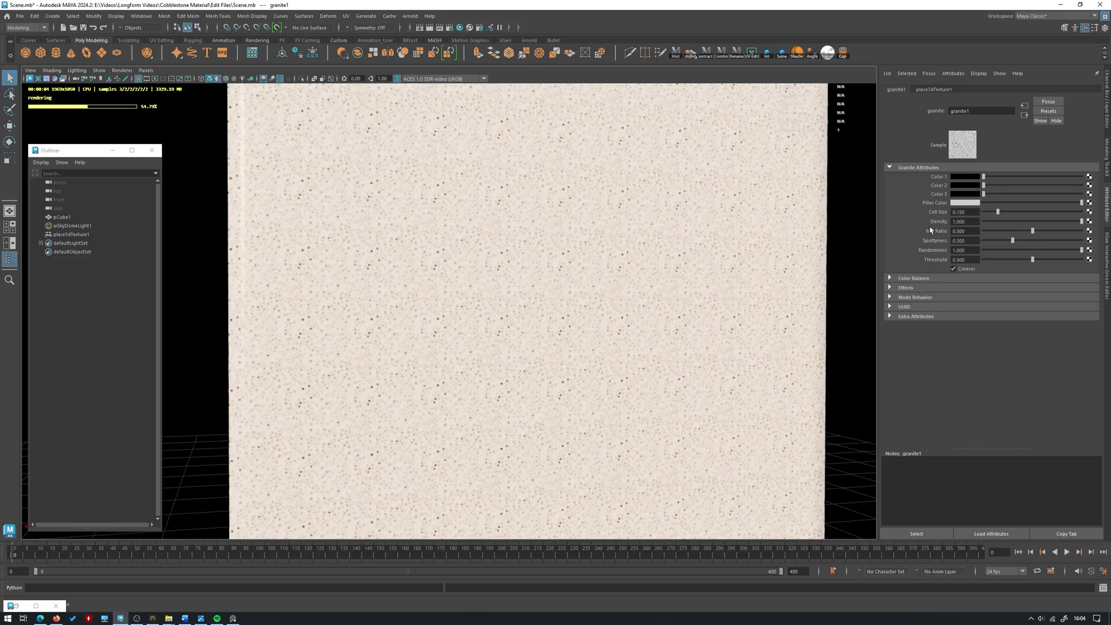
{"action": "left_click", "coordinate": [142, 618]}
{"action": "key", "text": "alt+Tab"}
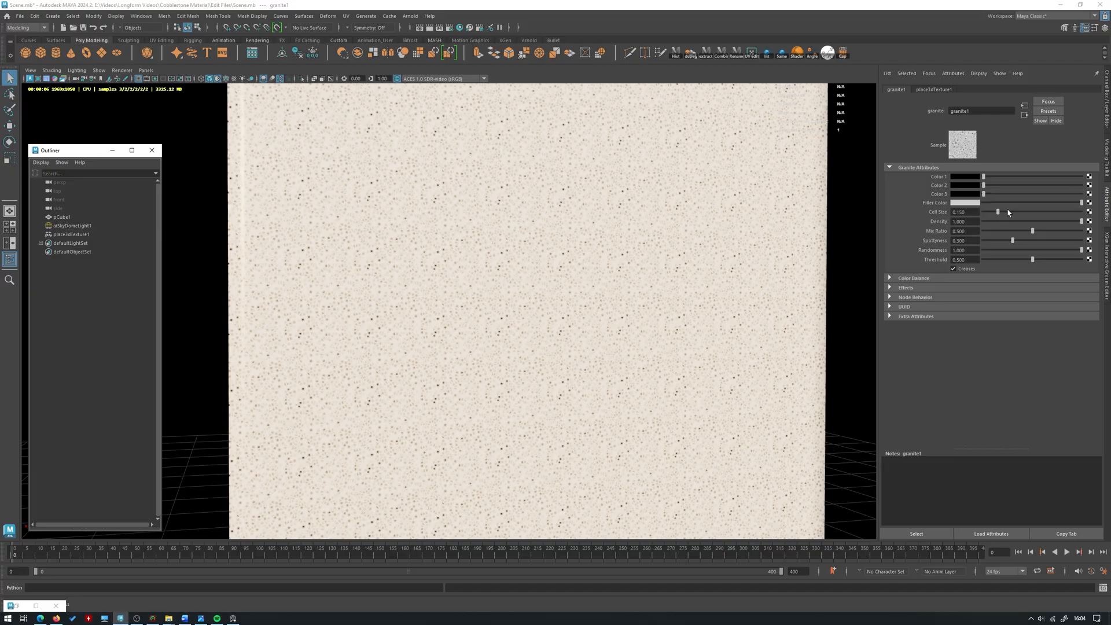
- Set the granite texture's Cell Size to 3.3 to enlarge the cells on the cube
{"action": "left_click_drag", "start_coordinate": [1008, 212], "coordinate": [1073, 214]}
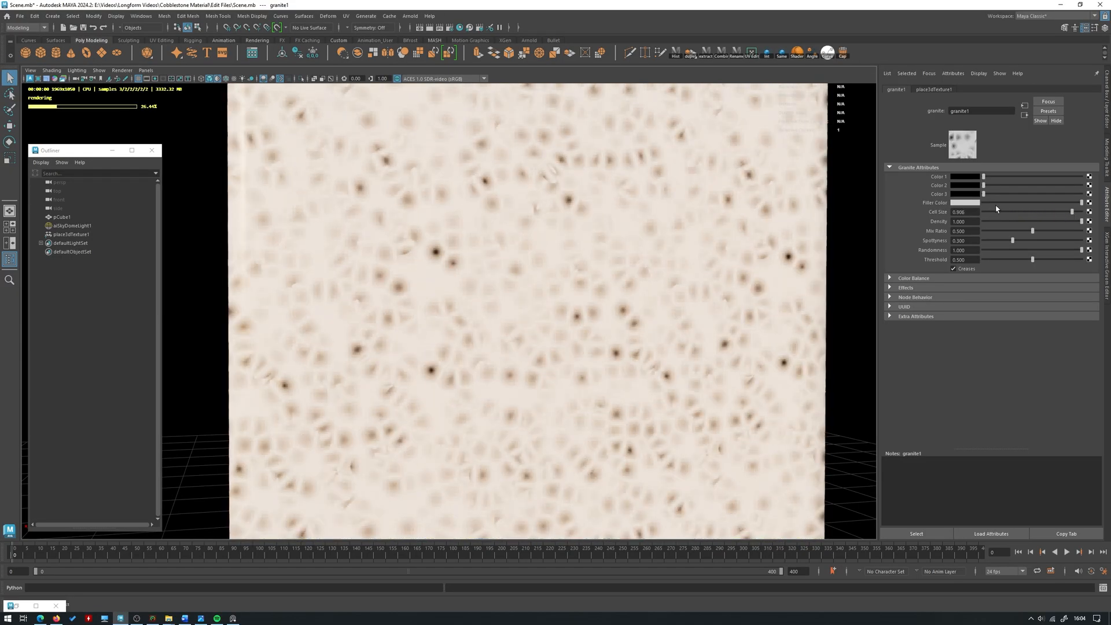
{"action": "left_click_drag", "start_coordinate": [974, 213], "coordinate": [919, 210]}
{"action": "type", "text": "3.3"}
{"action": "key", "text": "Return"}
{"action": "scroll", "coordinate": [383, 176], "scroll_direction": "down", "scroll_amount": 5}
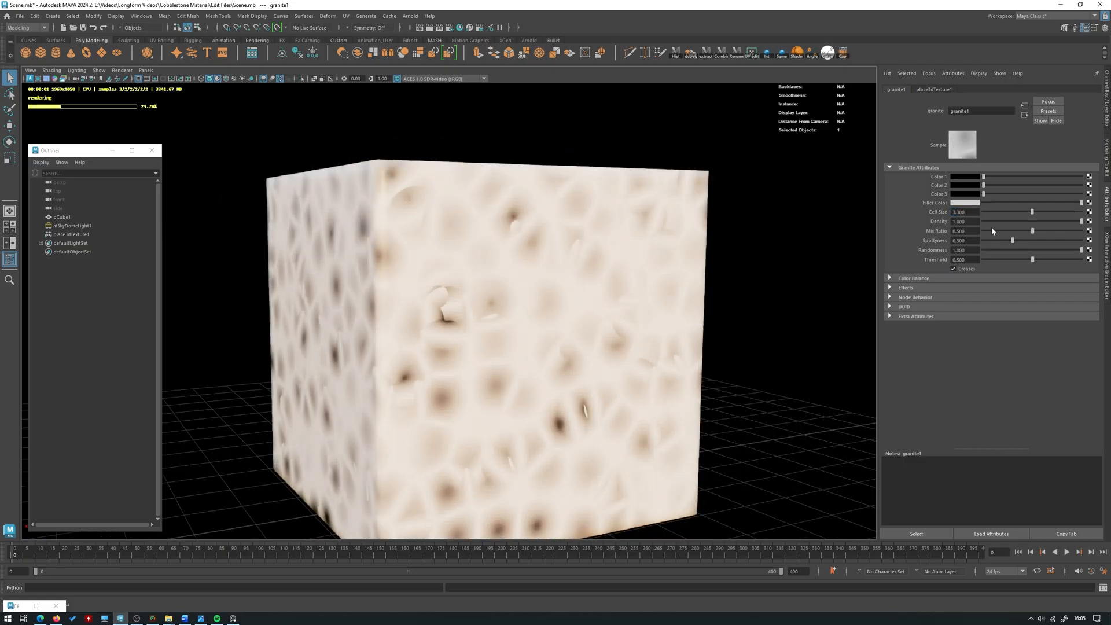
- Set the granite texture's Density to about 0.964, Mix Ratio to 1 and Spottyness to 0
{"action": "left_click_drag", "start_coordinate": [1082, 222], "coordinate": [1078, 224]}
{"action": "left_click_drag", "start_coordinate": [1032, 231], "coordinate": [1103, 239]}
{"action": "left_click_drag", "start_coordinate": [1012, 241], "coordinate": [984, 241]}
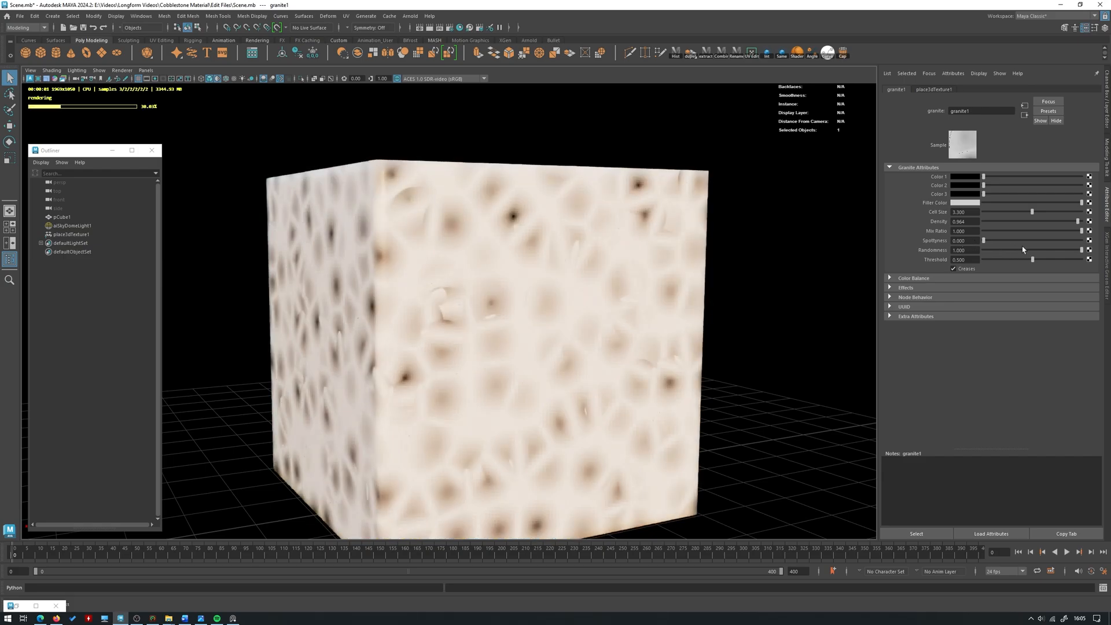
- Try low Randomness values on the granite texture and settle on 0.268
{"action": "left_click", "coordinate": [1003, 251]}
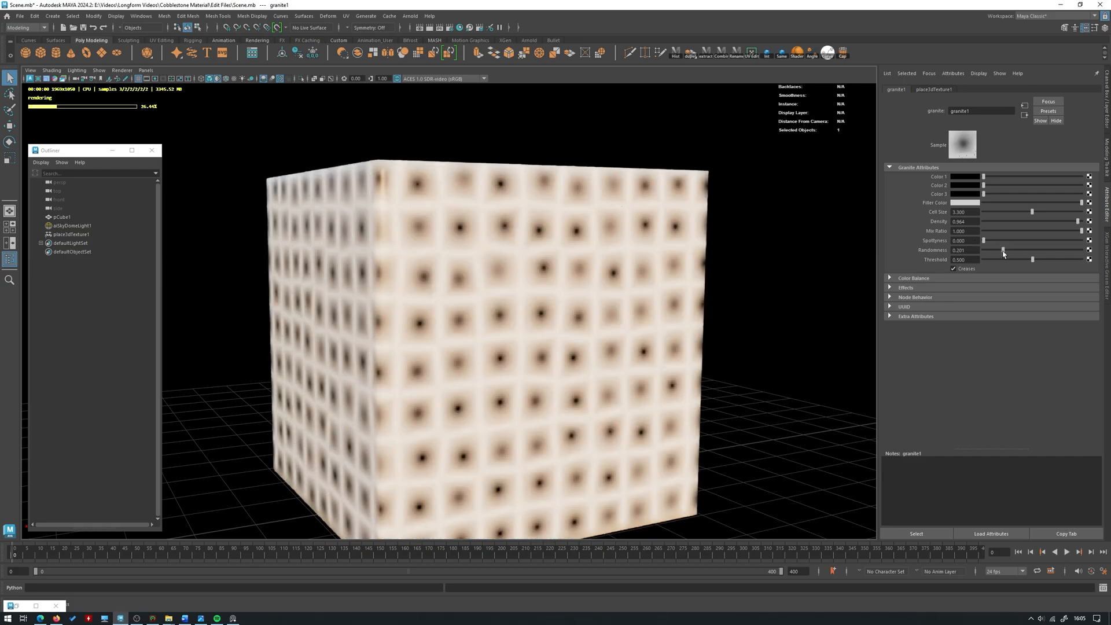
{"action": "mouse_move", "coordinate": [1003, 250]}
{"action": "left_mouse_down"}
{"action": "mouse_move", "coordinate": [983, 251]}
{"action": "mouse_move", "coordinate": [1084, 250]}
{"action": "mouse_move", "coordinate": [982, 250]}
{"action": "left_mouse_up"}
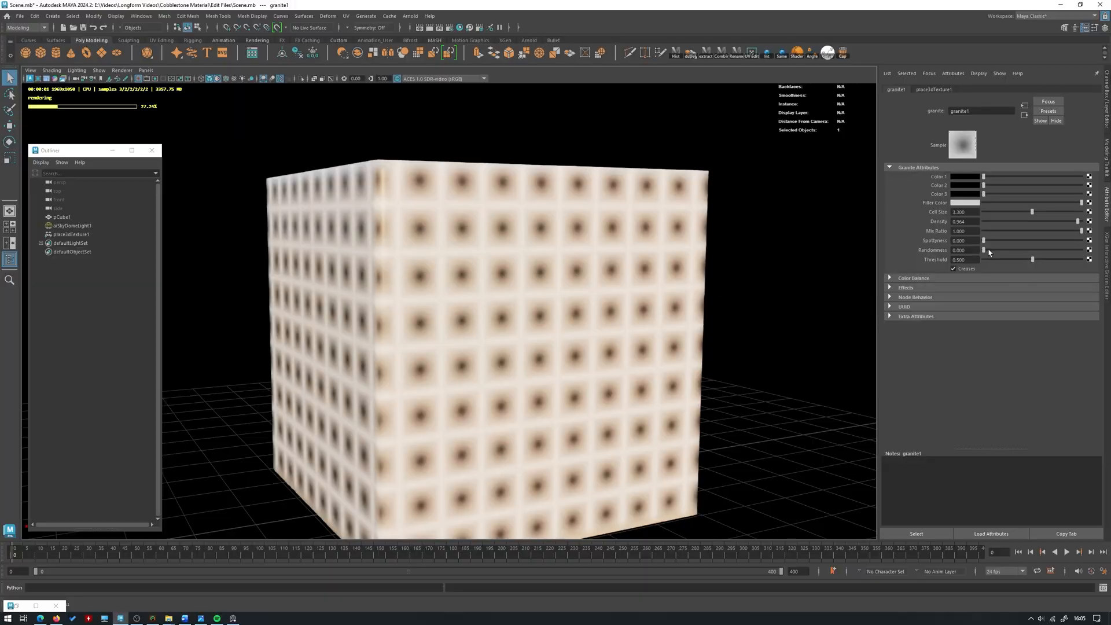
{"action": "left_click_drag", "start_coordinate": [984, 250], "coordinate": [991, 249]}
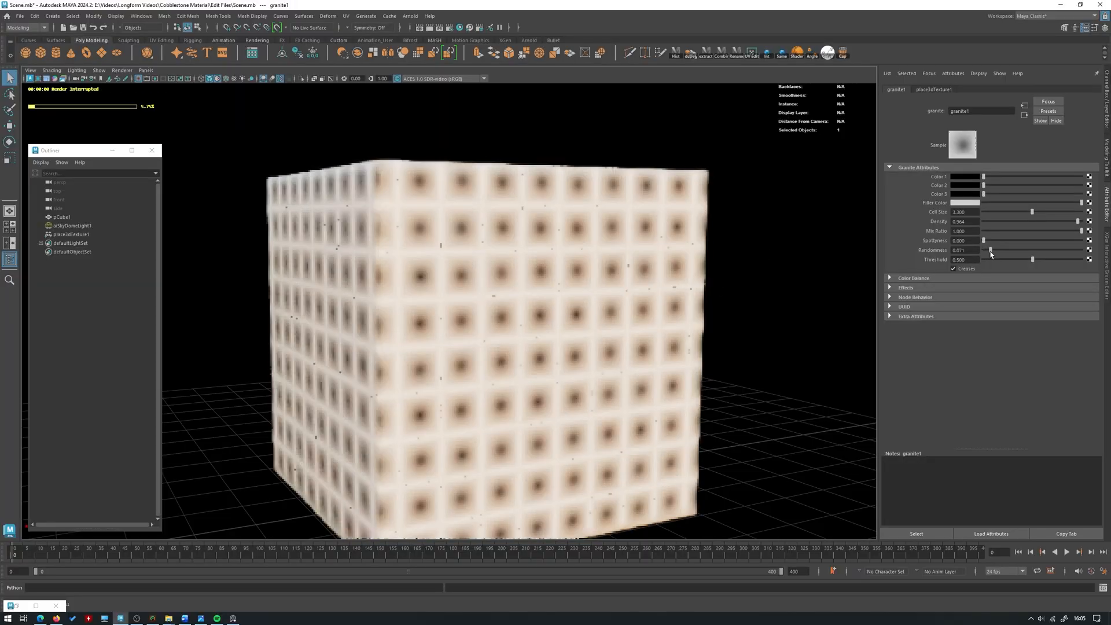
{"action": "left_click", "coordinate": [974, 250]}
{"action": "type", "text": "."}
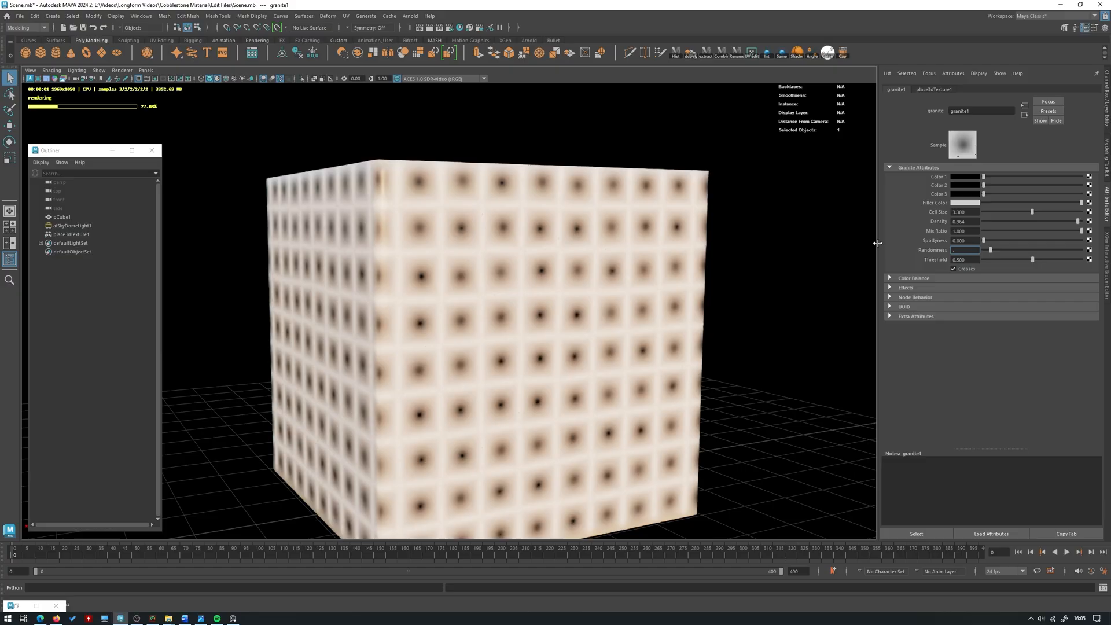
{"action": "type", "text": "268"}
{"action": "key", "text": "Return"}
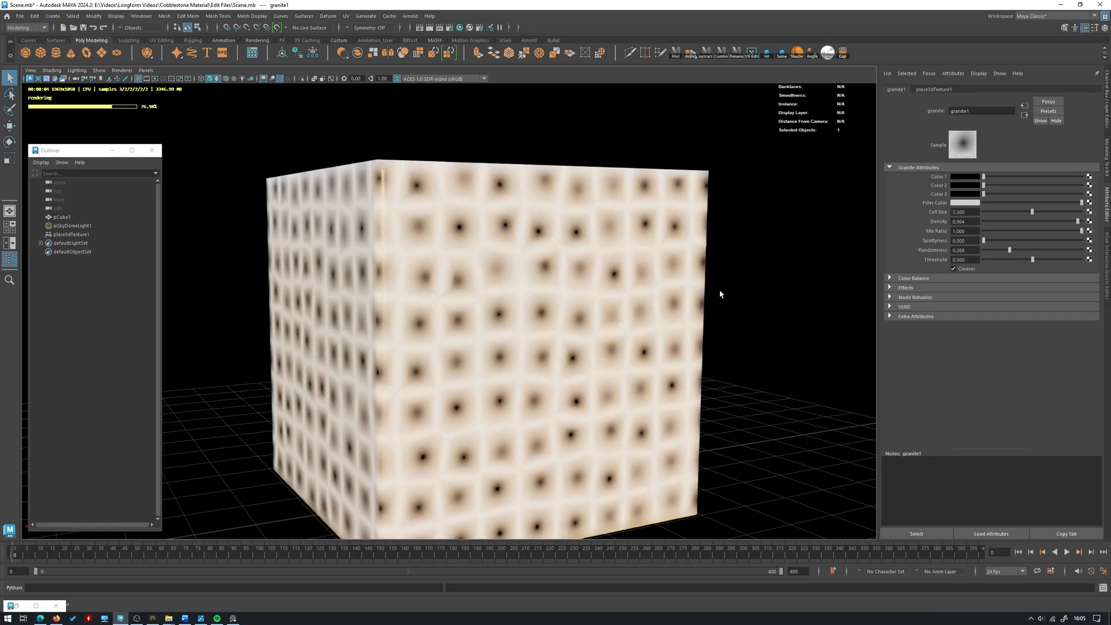
- Raise the granite texture's Threshold to 0.920 so the cells are separated by thin, sharp lines
{"action": "left_click_drag", "start_coordinate": [1035, 261], "coordinate": [1082, 261]}
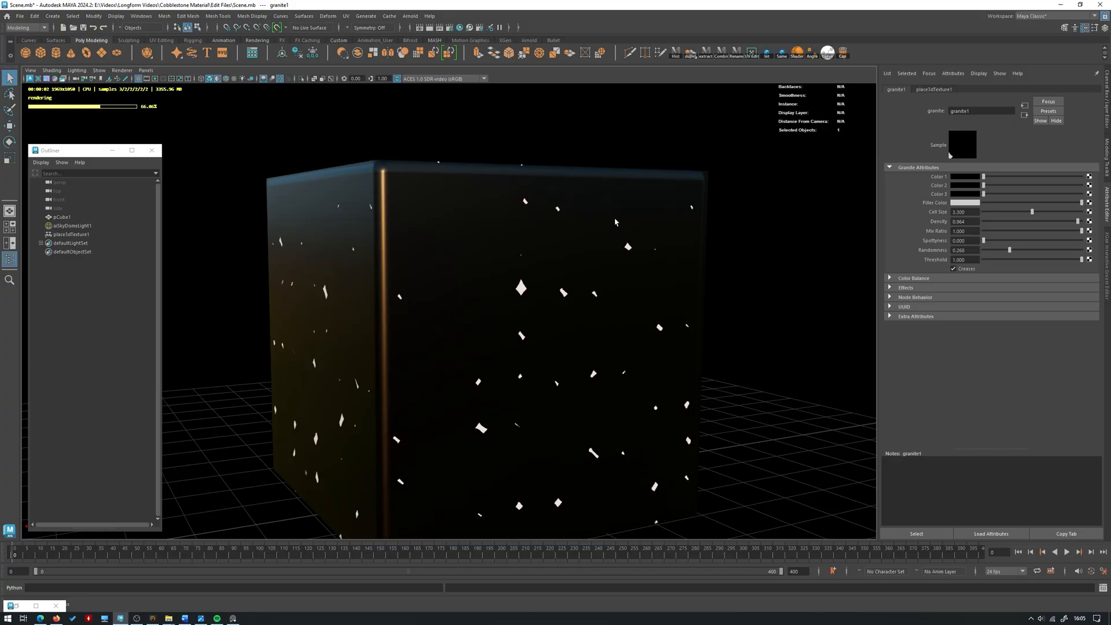
{"action": "left_click_drag", "start_coordinate": [1081, 260], "coordinate": [1072, 263]}
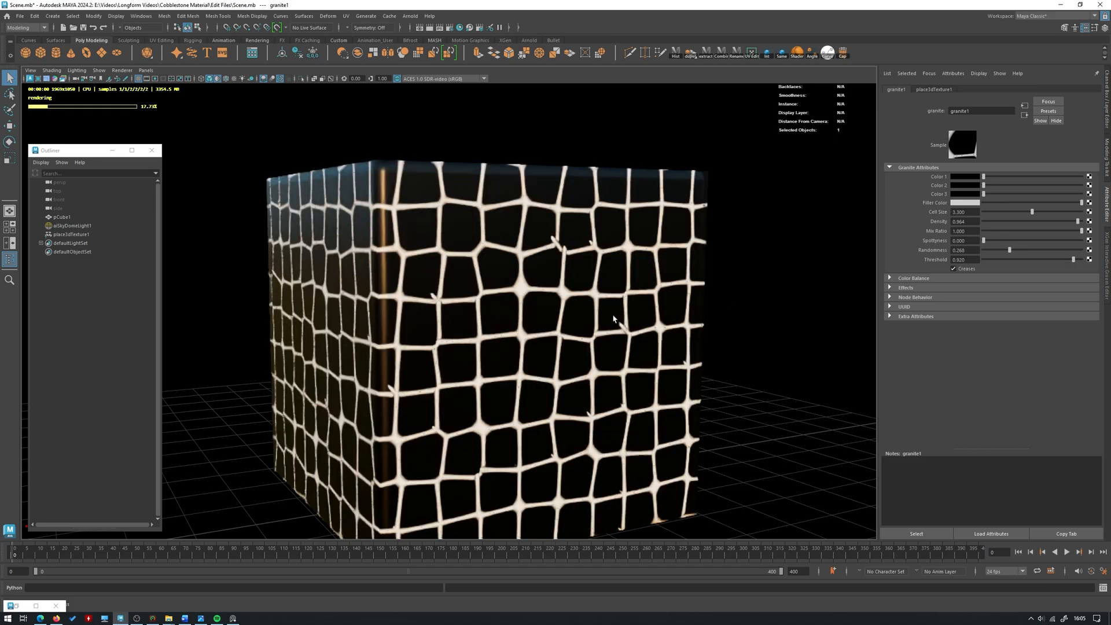
{"action": "left_click_drag", "start_coordinate": [666, 318], "coordinate": [565, 218], "text": "alt"}
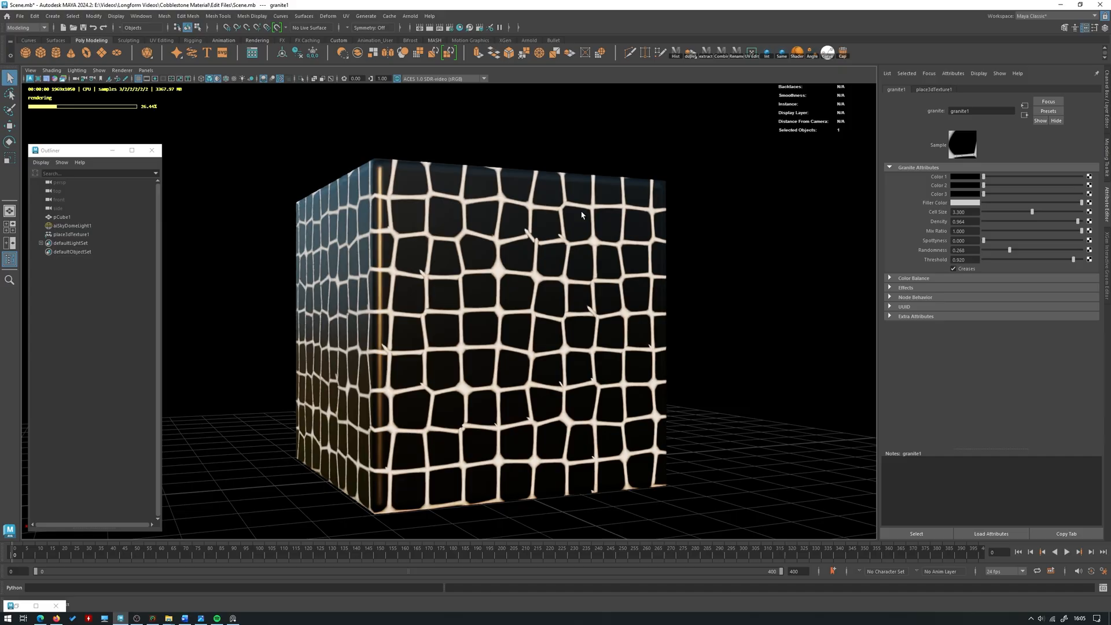
{"action": "left_click_drag", "start_coordinate": [537, 361], "coordinate": [491, 369], "text": "alt"}
{"action": "left_click_drag", "start_coordinate": [509, 260], "coordinate": [539, 258], "text": "alt"}
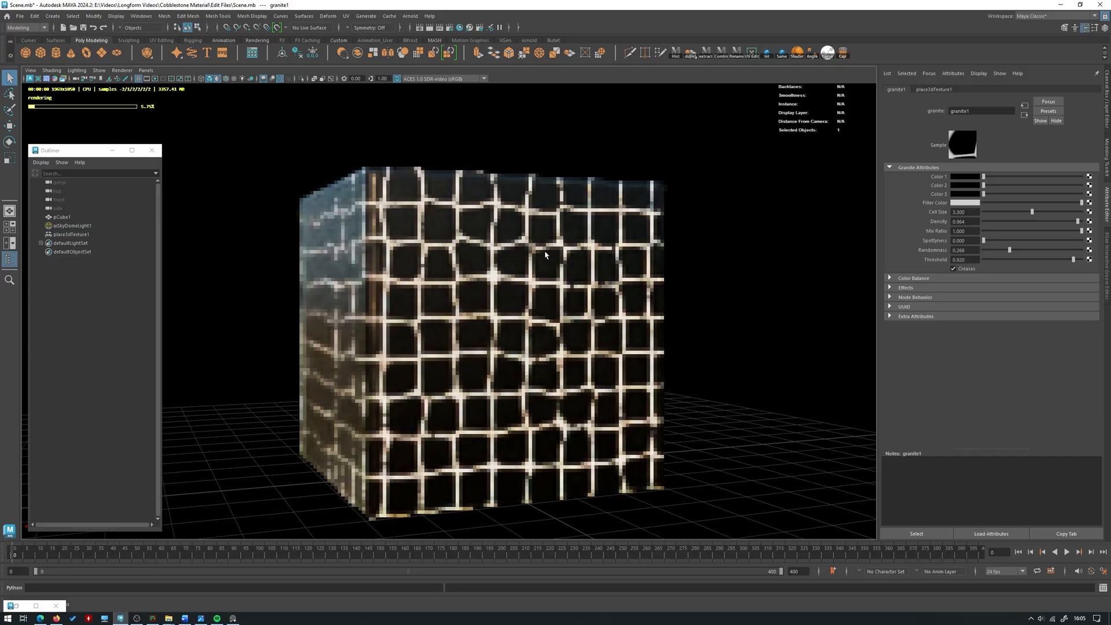
- Turn off the granite texture's Creases to compare the pattern, and turn the option back on
{"action": "left_click", "coordinate": [965, 270]}
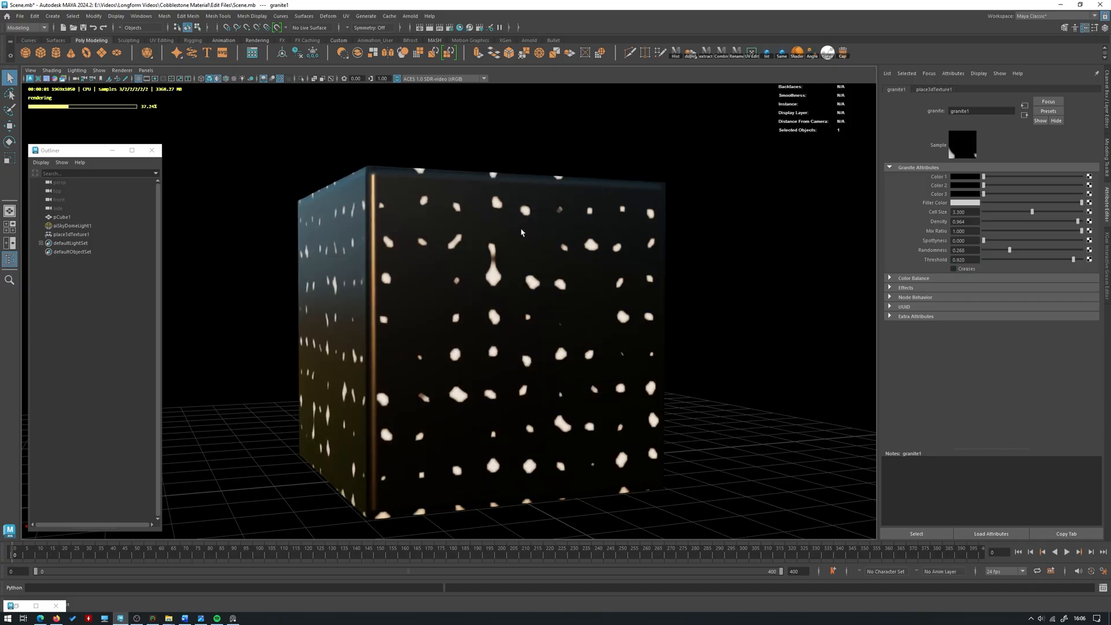
{"action": "left_click", "coordinate": [965, 270]}
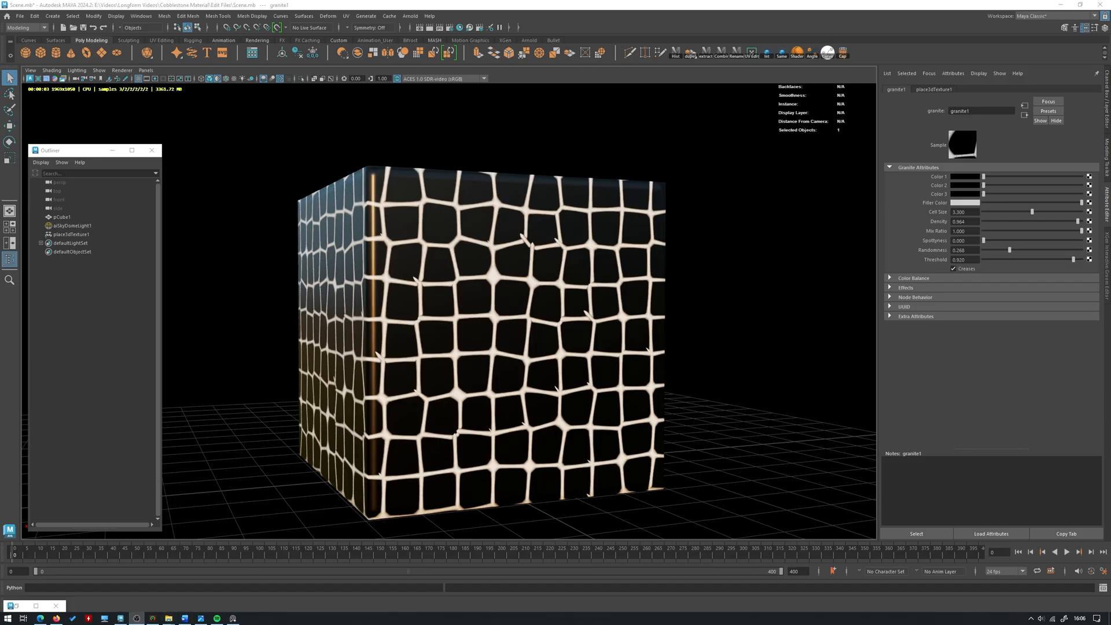
{"action": "left_click_drag", "start_coordinate": [717, 168], "coordinate": [478, 302], "text": "alt"}
{"action": "scroll", "coordinate": [486, 304], "scroll_direction": "down", "scroll_amount": 3}
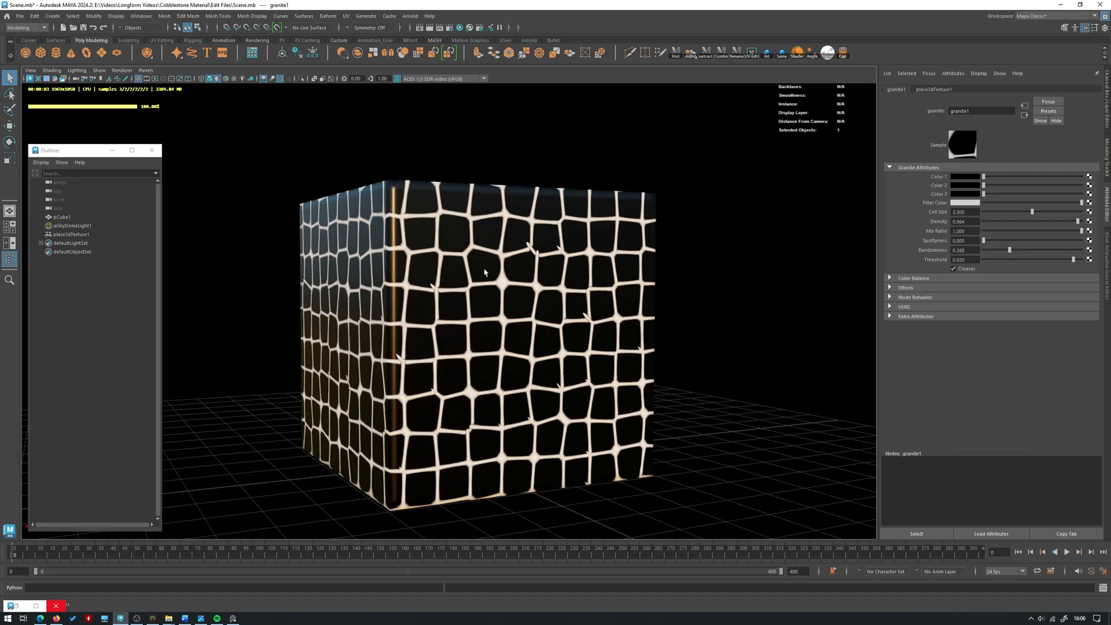
{"action": "middle_click_drag", "start_coordinate": [458, 343], "coordinate": [484, 322], "text": "alt"}
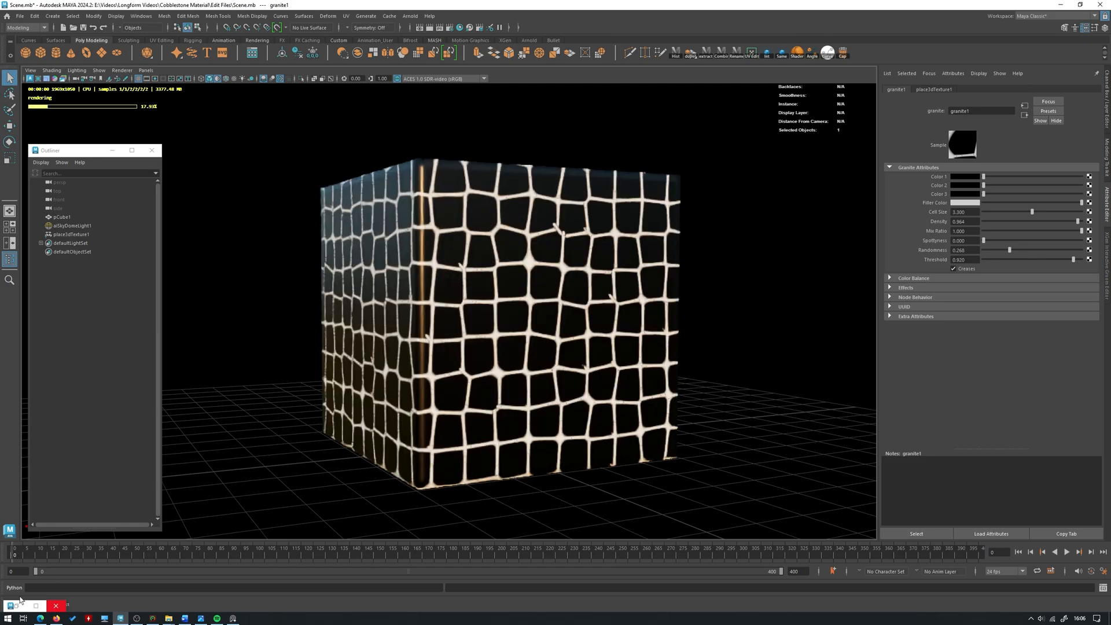
- Delete the connection between granite1 and the Base Color of Cobblestone_Material in Hypershade and check the plain cube
{"action": "double_click", "coordinate": [21, 608]}
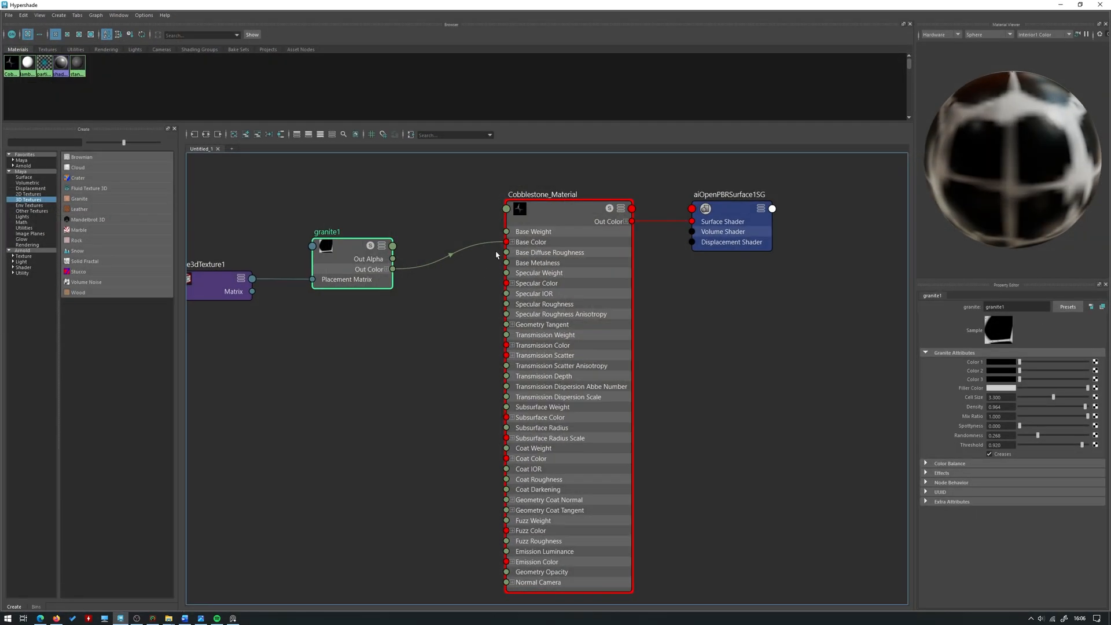
{"action": "left_click", "coordinate": [453, 261]}
{"action": "key", "text": "Delete"}
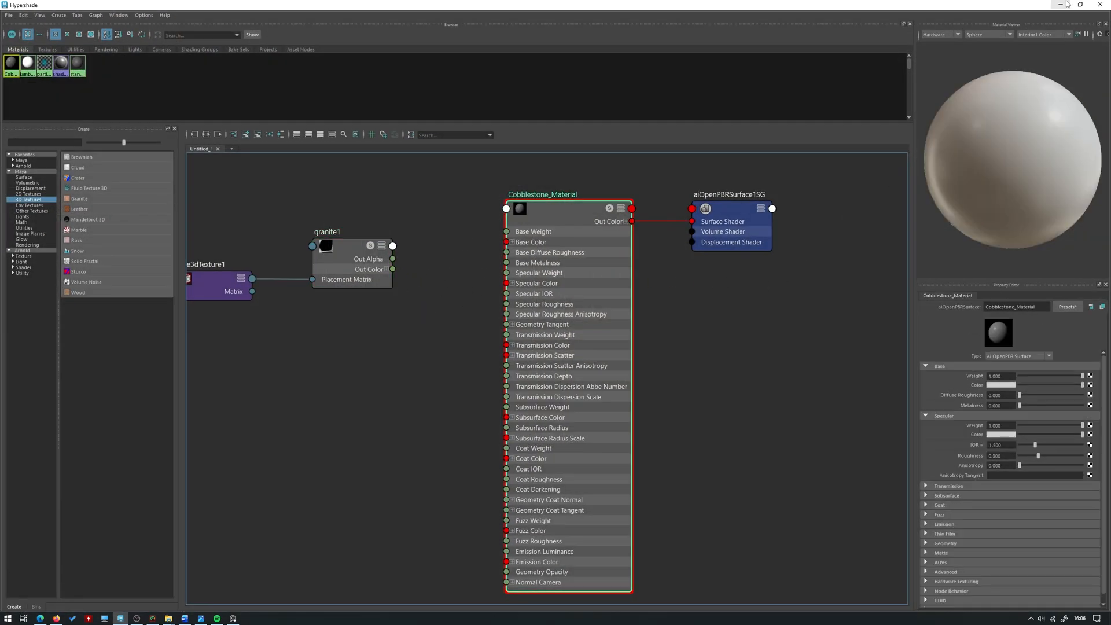
{"action": "left_click", "coordinate": [1060, 4]}
{"action": "left_click", "coordinate": [21, 607]}
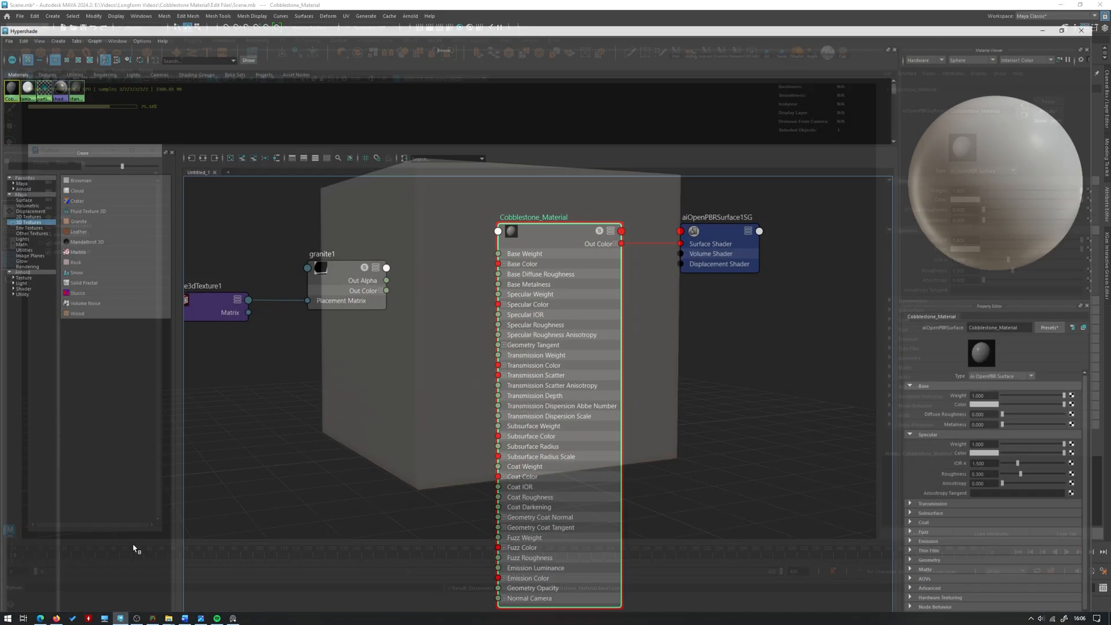
- Move the aiOpenPBRSurface1SG shading group node well away from Cobblestone_Material to make room for more nodes
{"action": "middle_click_drag", "start_coordinate": [730, 259], "coordinate": [543, 278], "text": "alt"}
{"action": "left_click", "coordinate": [570, 256]}
{"action": "left_click_drag", "start_coordinate": [569, 256], "coordinate": [896, 255]}
{"action": "middle_click_drag", "start_coordinate": [679, 320], "coordinate": [562, 313], "text": "alt"}
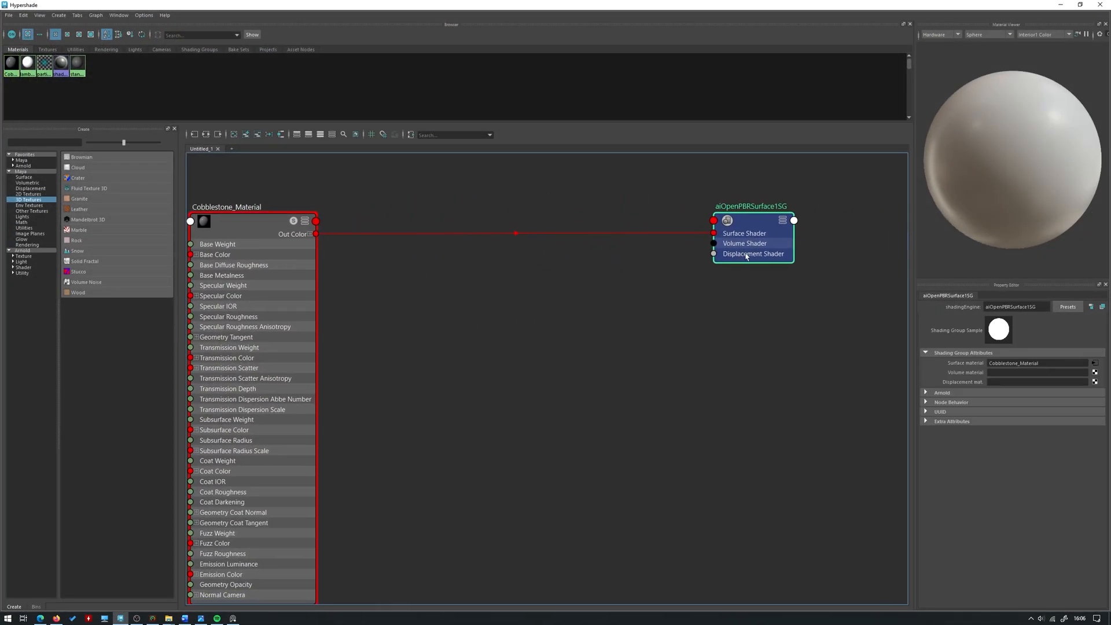
{"action": "left_click_drag", "start_coordinate": [757, 254], "coordinate": [849, 254]}
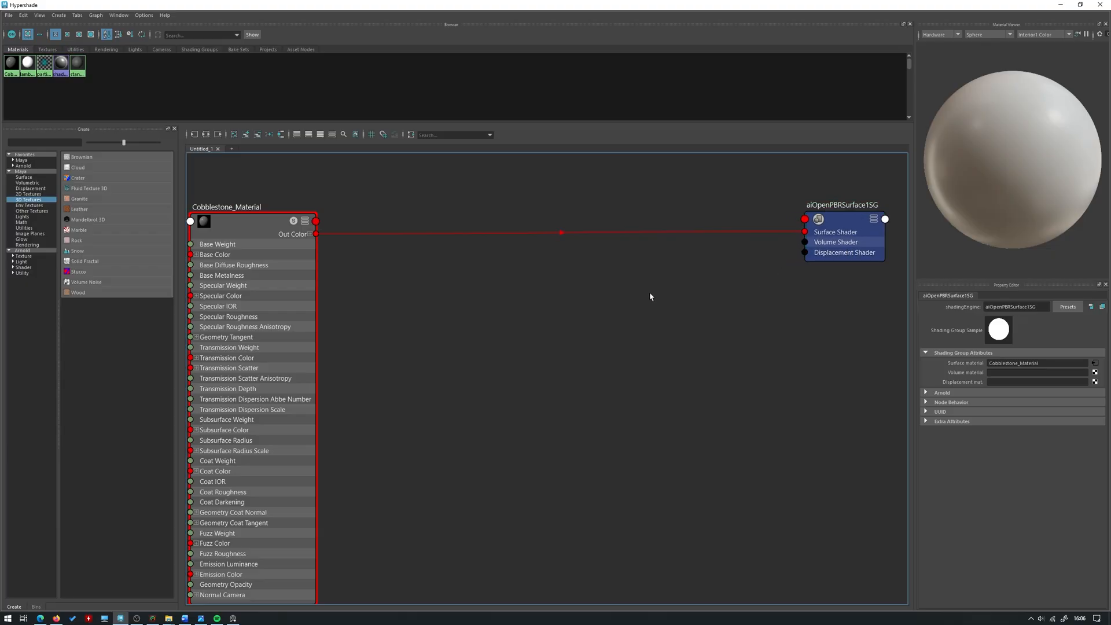
- Create a displacement shader node in the gap between Cobblestone_Material and its shading group
{"action": "key", "text": "Tab"}
{"action": "type", "text": "disp"}
{"action": "key", "text": "Return"}
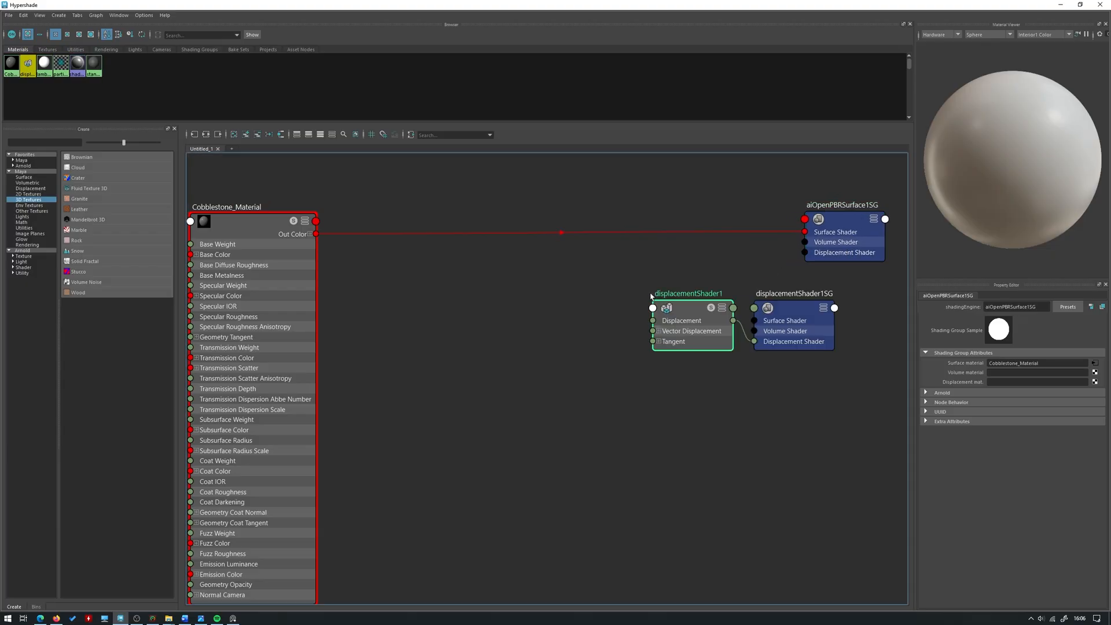
- Delete the extra displacementShader1SG node and connect displacementShader1 to the Displacement Shader input of aiOpenPBRSurface1SG
{"action": "left_click", "coordinate": [793, 331]}
{"action": "key", "text": "Delete"}
{"action": "left_click_drag", "start_coordinate": [709, 329], "coordinate": [731, 299]}
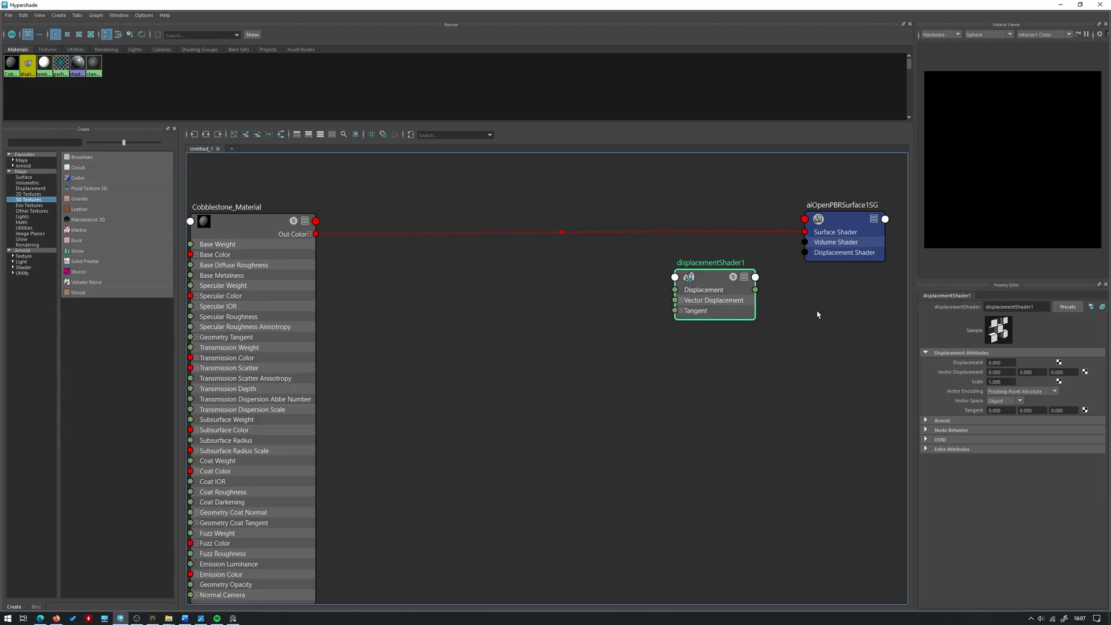
{"action": "left_click_drag", "start_coordinate": [744, 311], "coordinate": [804, 253]}
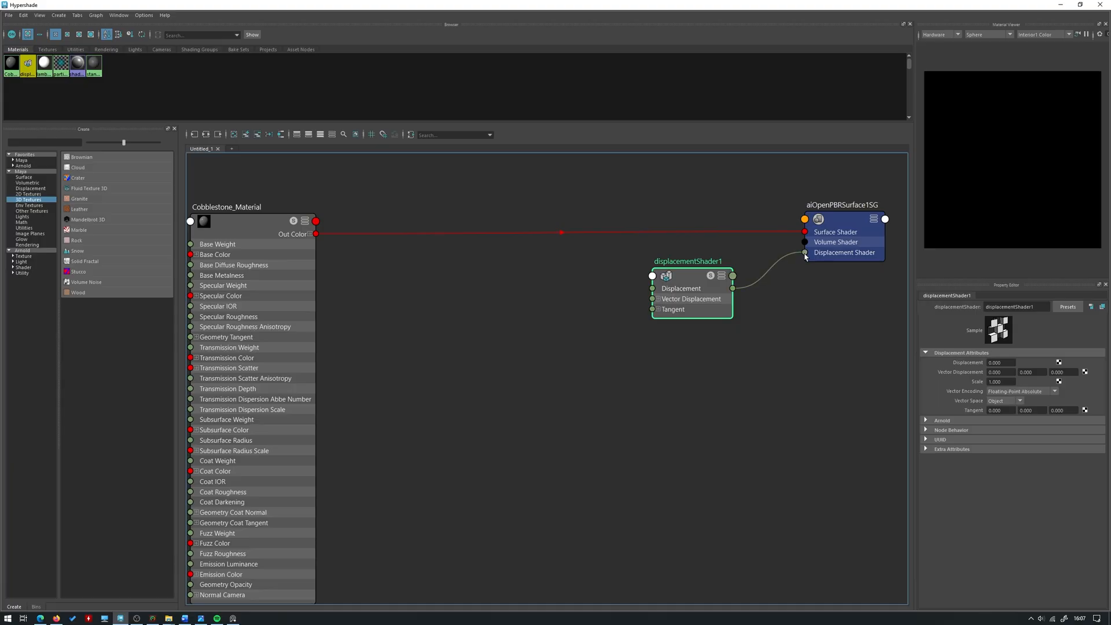
- Expand granite1's Out Color and connect its Out Color R to the Displacement input of displacementShader1
{"action": "middle_click_drag", "start_coordinate": [408, 255], "coordinate": [451, 254], "text": "alt"}
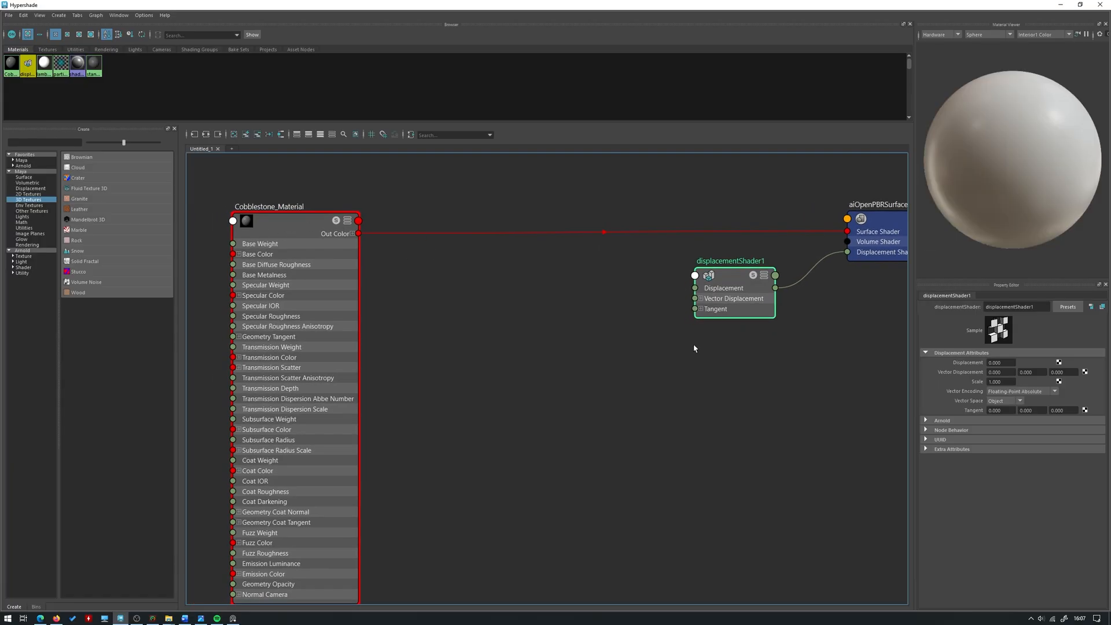
{"action": "scroll", "coordinate": [591, 328], "scroll_direction": "down", "scroll_amount": 2}
{"action": "middle_click_drag", "start_coordinate": [285, 311], "coordinate": [331, 343], "text": "alt"}
{"action": "left_click", "coordinate": [289, 283]}
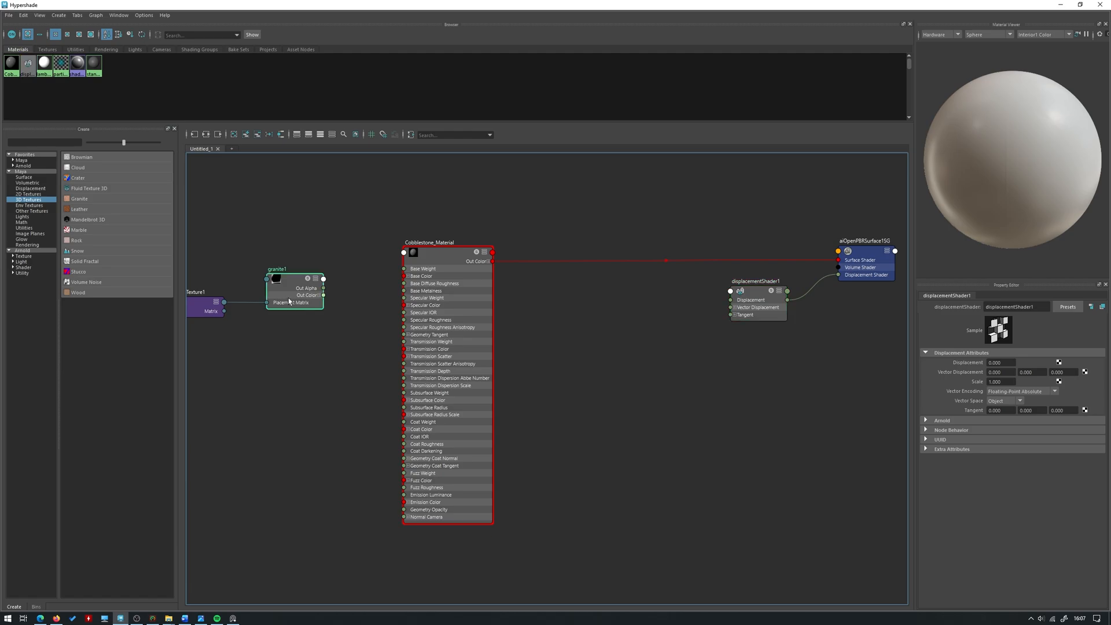
{"action": "left_click", "coordinate": [319, 295]}
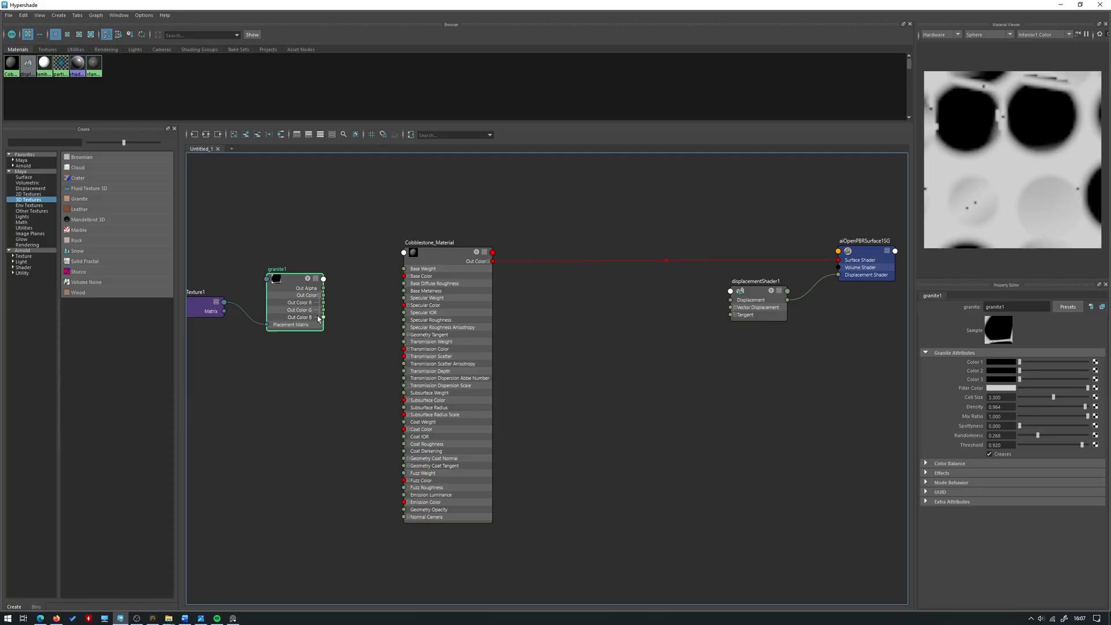
{"action": "left_click_drag", "start_coordinate": [324, 303], "coordinate": [731, 301]}
{"action": "left_click_drag", "start_coordinate": [323, 296], "coordinate": [361, 367]}
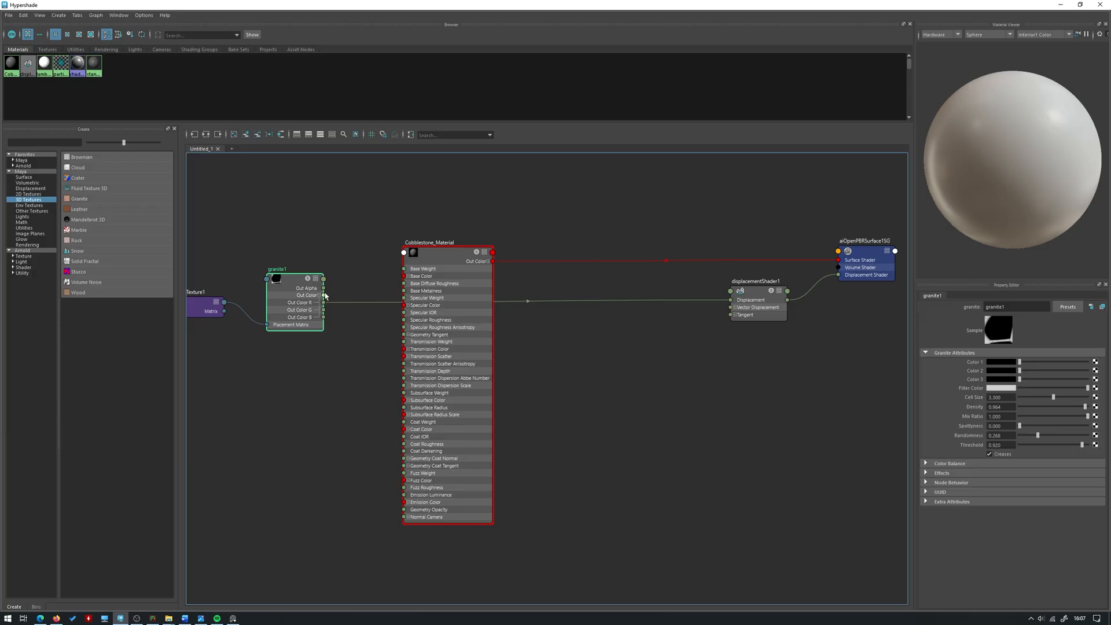
{"action": "left_click_drag", "start_coordinate": [323, 287], "coordinate": [352, 307]}
- Check the displaced cube in the viewport and turn off Auto Bump in displacementShader1's Arnold settings
{"action": "left_click", "coordinate": [765, 316]}
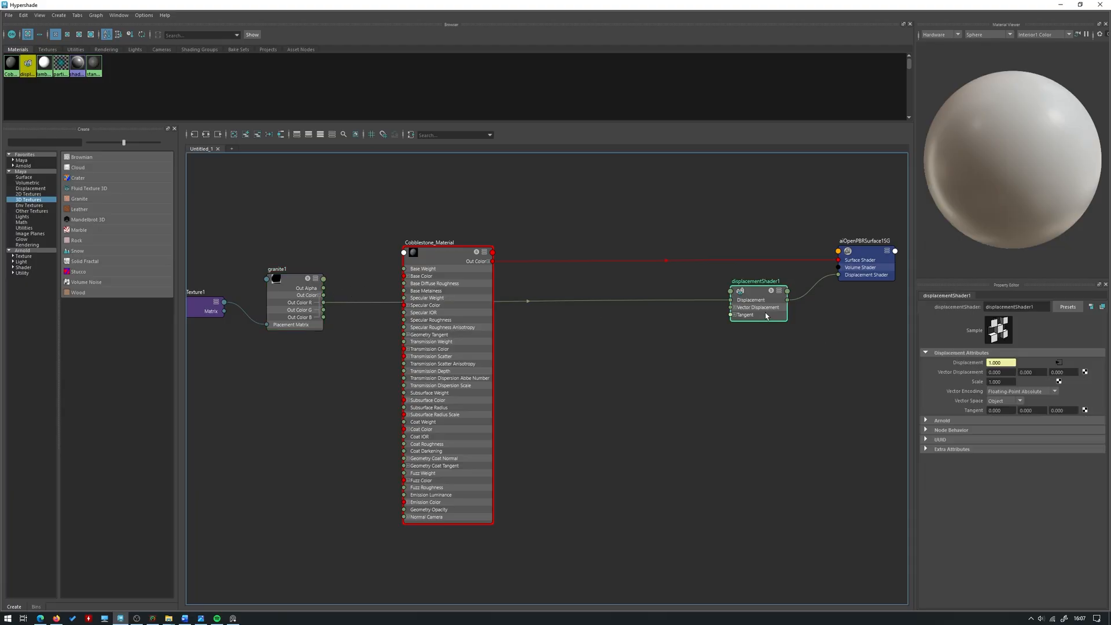
{"action": "left_click", "coordinate": [1061, 4]}
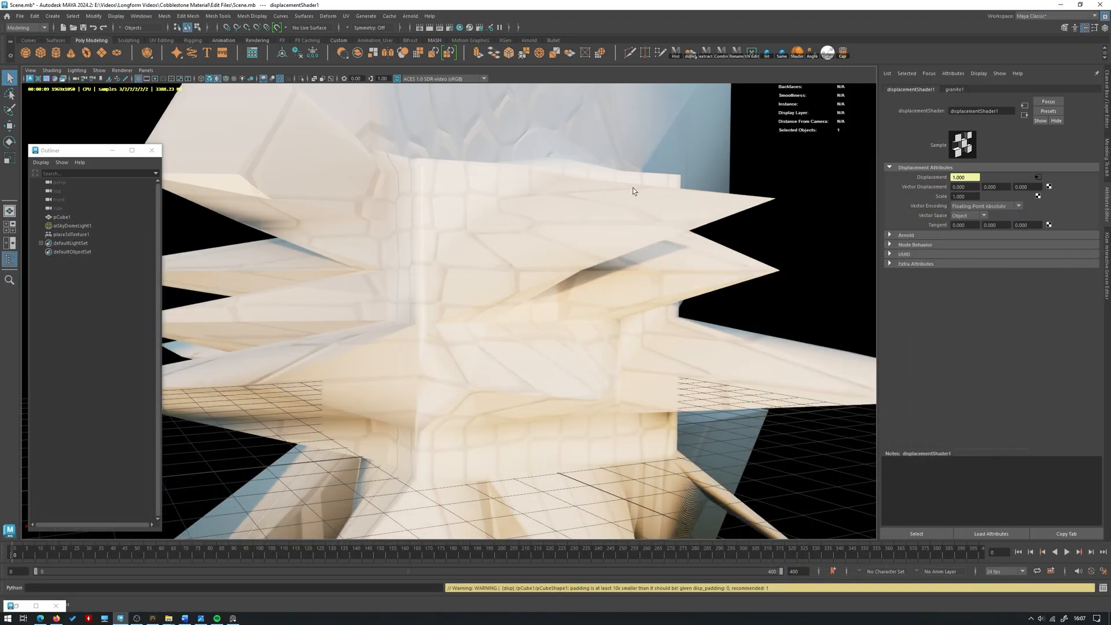
{"action": "right_click_drag", "start_coordinate": [643, 229], "coordinate": [507, 227], "text": "alt"}
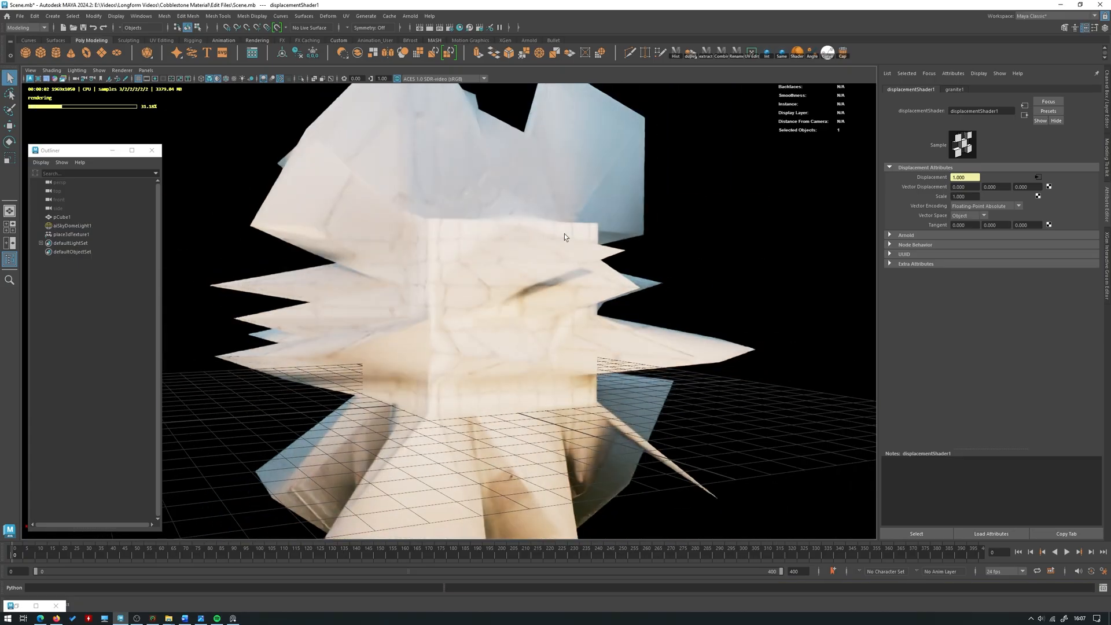
{"action": "left_click", "coordinate": [907, 235]}
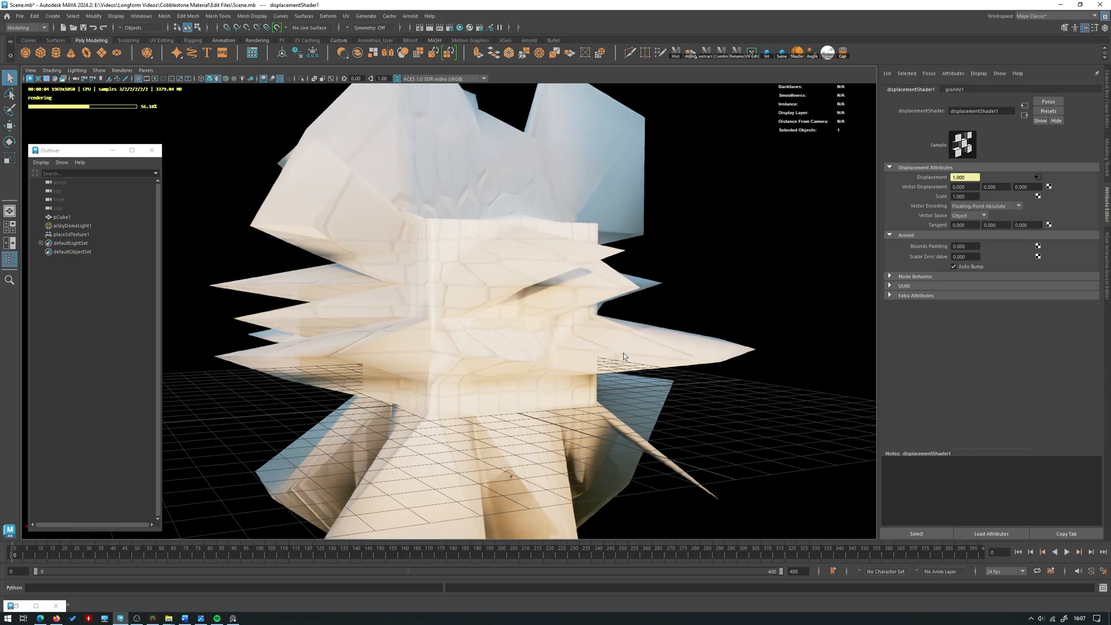
{"action": "left_click", "coordinate": [966, 268]}
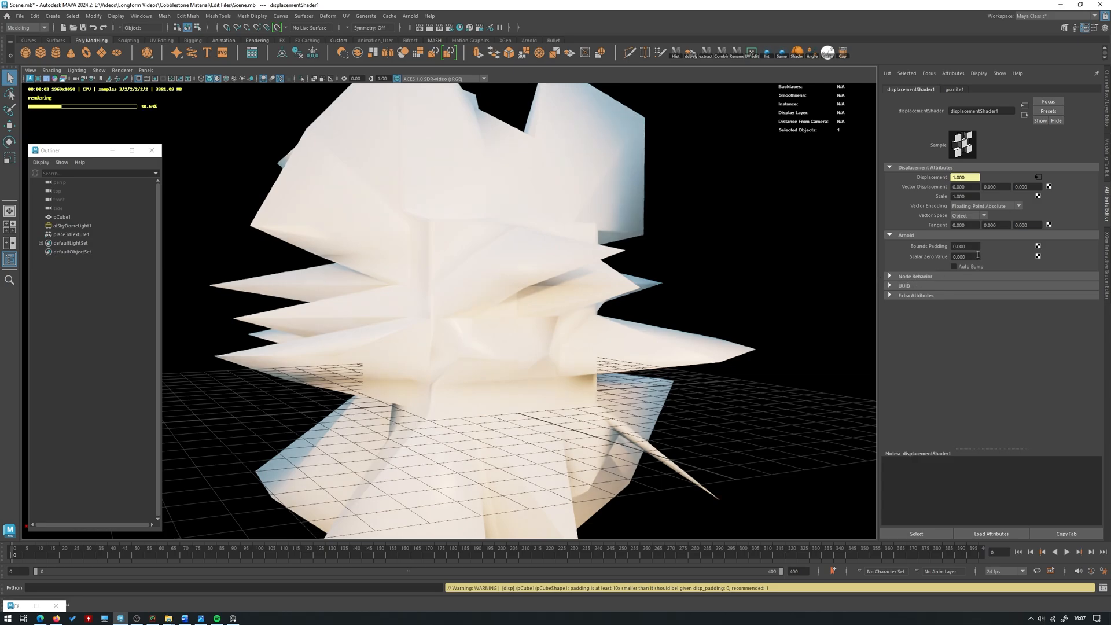
- Set the displacement shader's Scalar Zero Value to 0.5
{"action": "left_click", "coordinate": [973, 256]}
{"action": "type", "text": "0.5"}
{"action": "key", "text": "Return"}
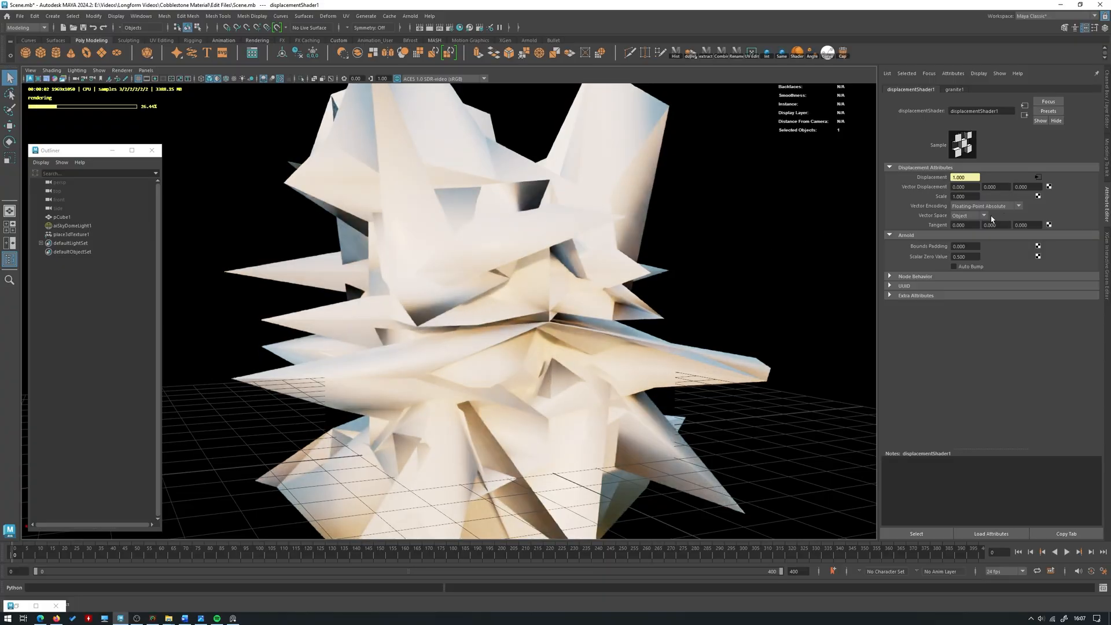
- Set the displacement shader's Scale to -0.010 and check the effect on the cube
{"action": "left_click", "coordinate": [976, 196]}
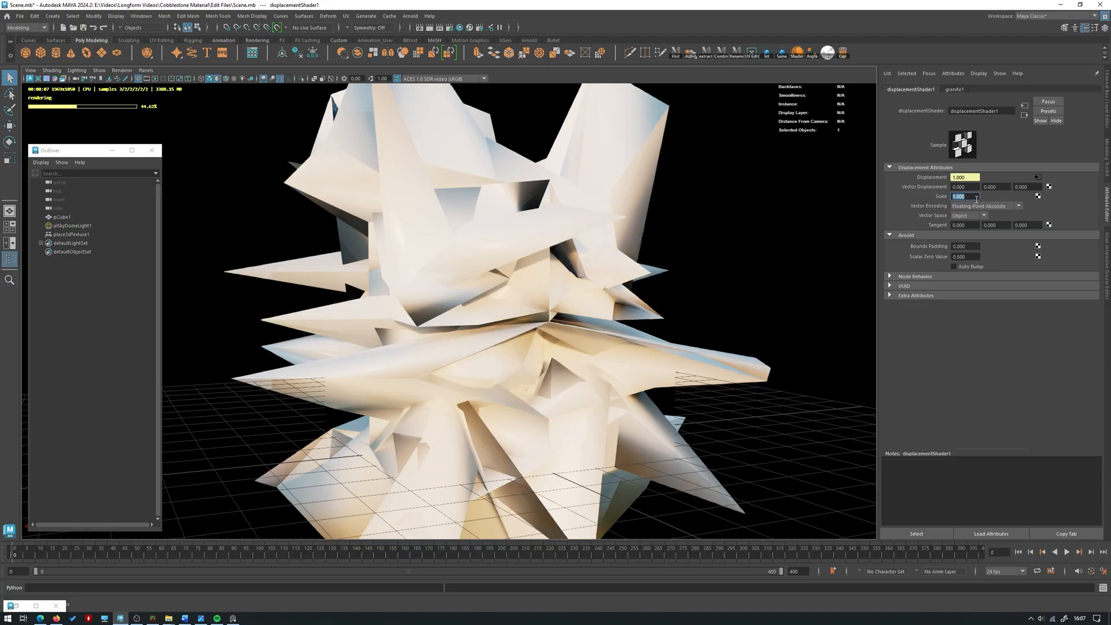
{"action": "key", "text": "BackSpace"}
{"action": "type", "text": "."}
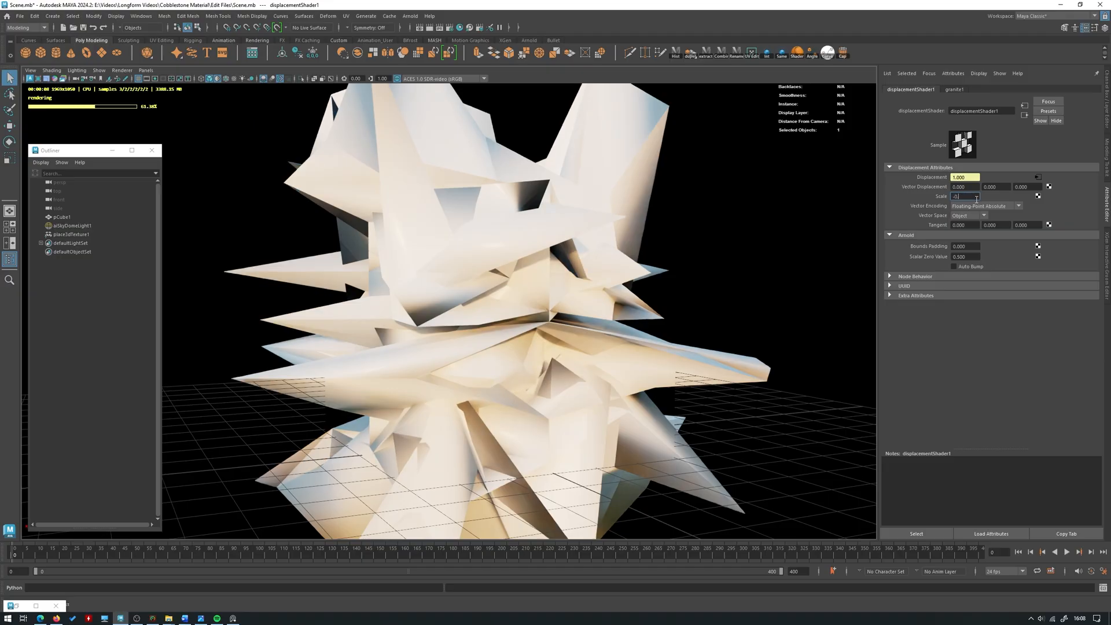
{"action": "type", "text": "0010"}
{"action": "key", "text": "Return"}
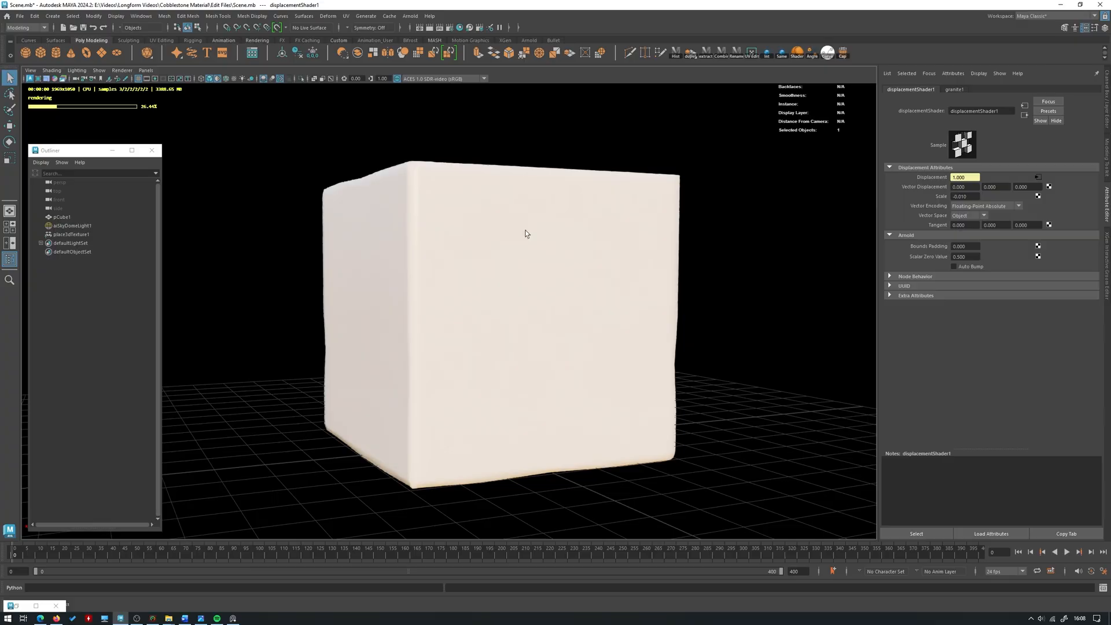
{"action": "mouse_move", "coordinate": [525, 233]}
{"action": "left_mouse_down", "text": "alt"}
{"action": "mouse_move", "coordinate": [516, 221]}
{"action": "mouse_move", "coordinate": [519, 242]}
{"action": "left_mouse_up", "text": "alt"}
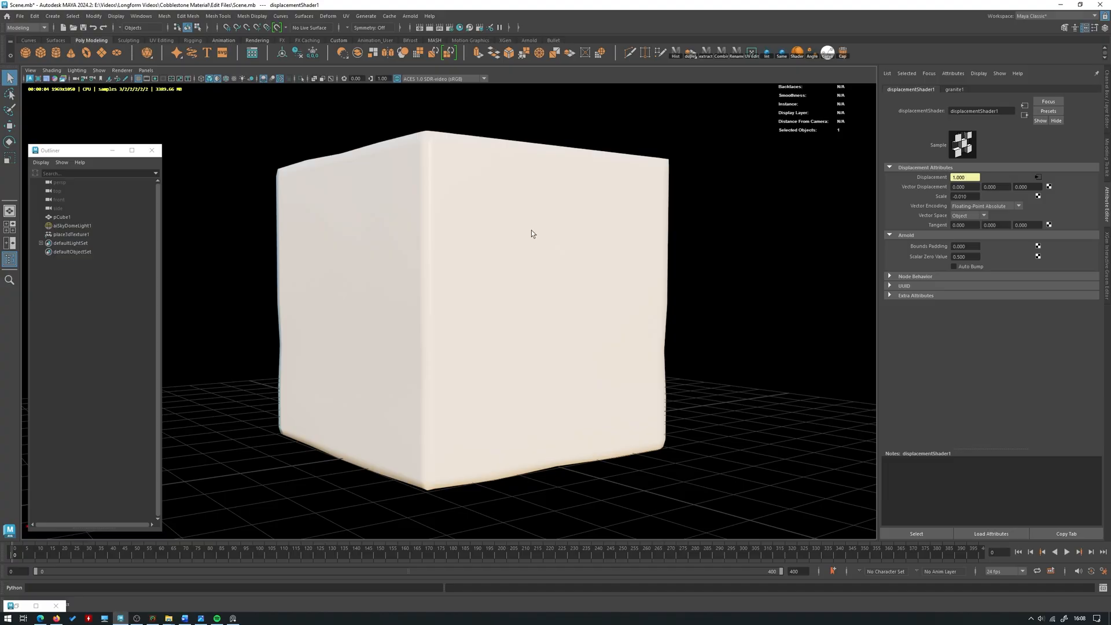
- Select the cube and switch the viewport renderer to Viewport 2.0 to show its mesh topology
{"action": "left_click", "coordinate": [520, 263]}
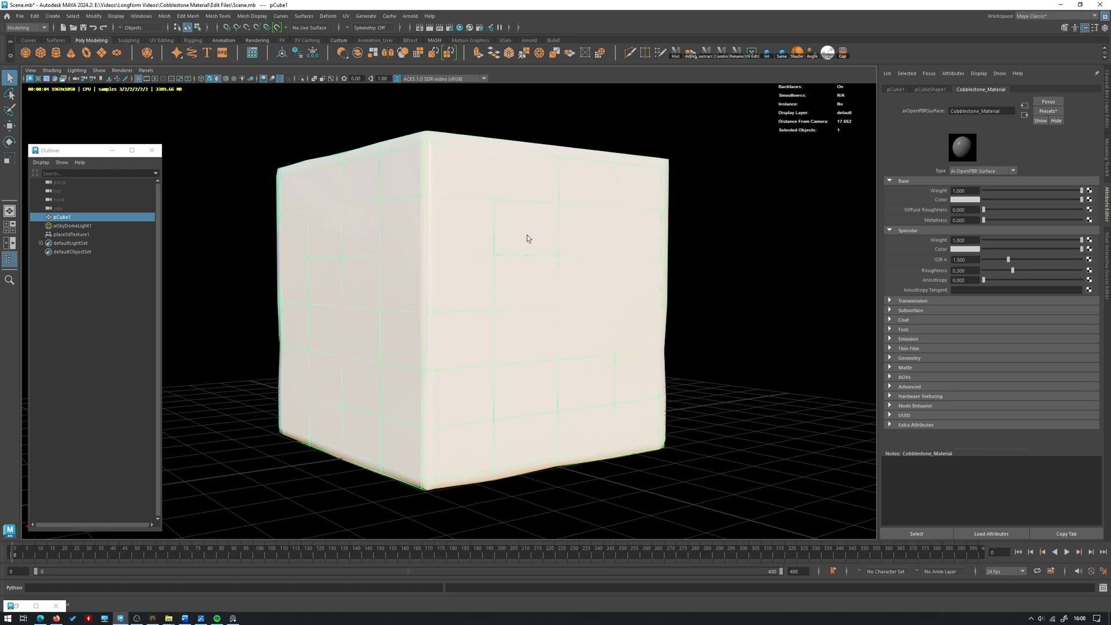
{"action": "left_click_drag", "start_coordinate": [501, 252], "coordinate": [523, 267], "text": "alt"}
{"action": "key", "text": "ctrl+z"}
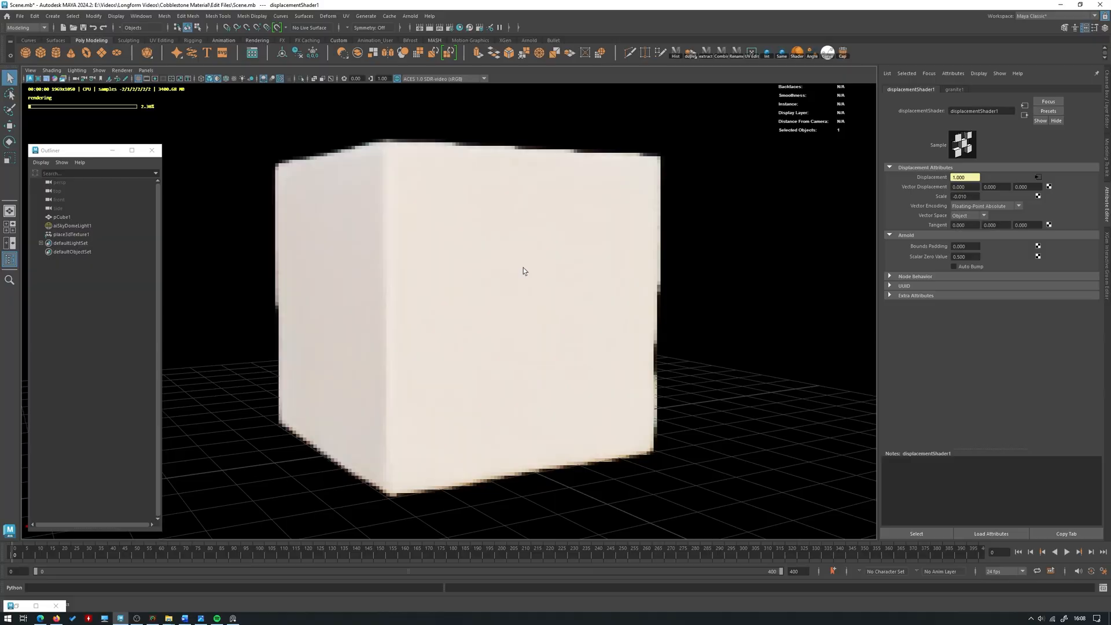
{"action": "left_click", "coordinate": [290, 212]}
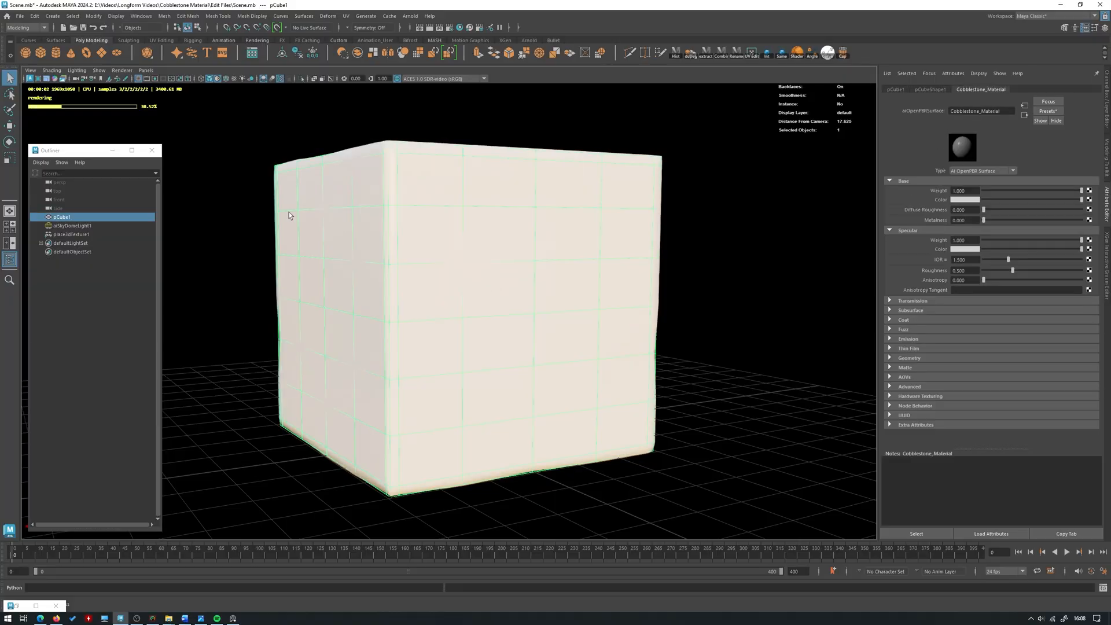
{"action": "left_click", "coordinate": [122, 70]}
{"action": "left_click", "coordinate": [134, 85]}
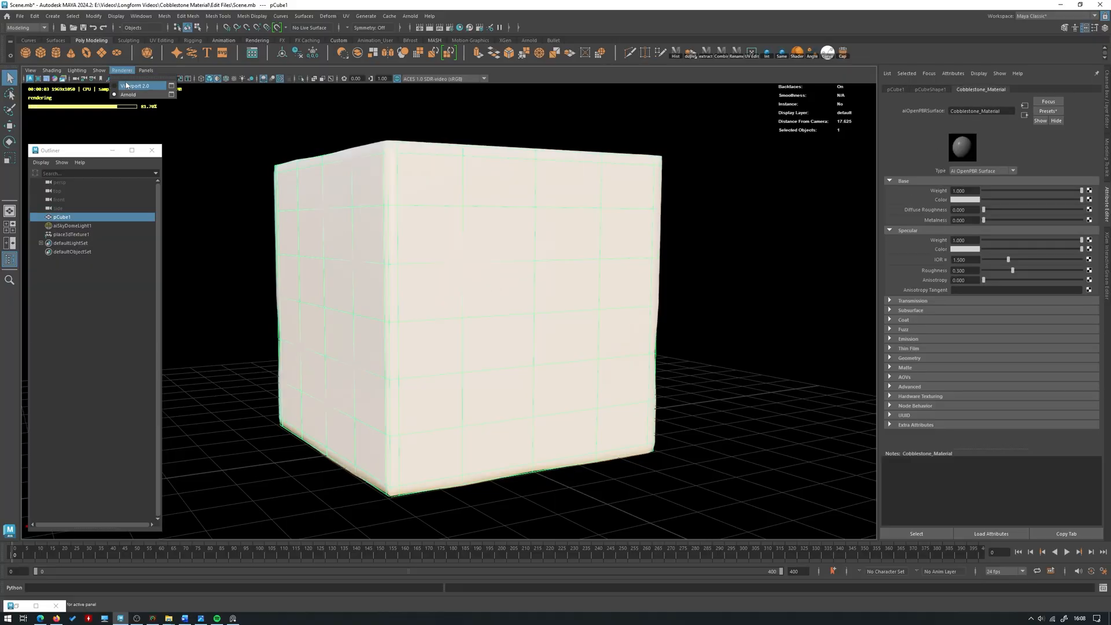
- Try smoothing the cube's polygon mesh and undo the smoothing
{"action": "right_click_drag", "start_coordinate": [489, 217], "coordinate": [467, 273], "text": "shift"}
{"action": "key", "text": "ctrl+z"}
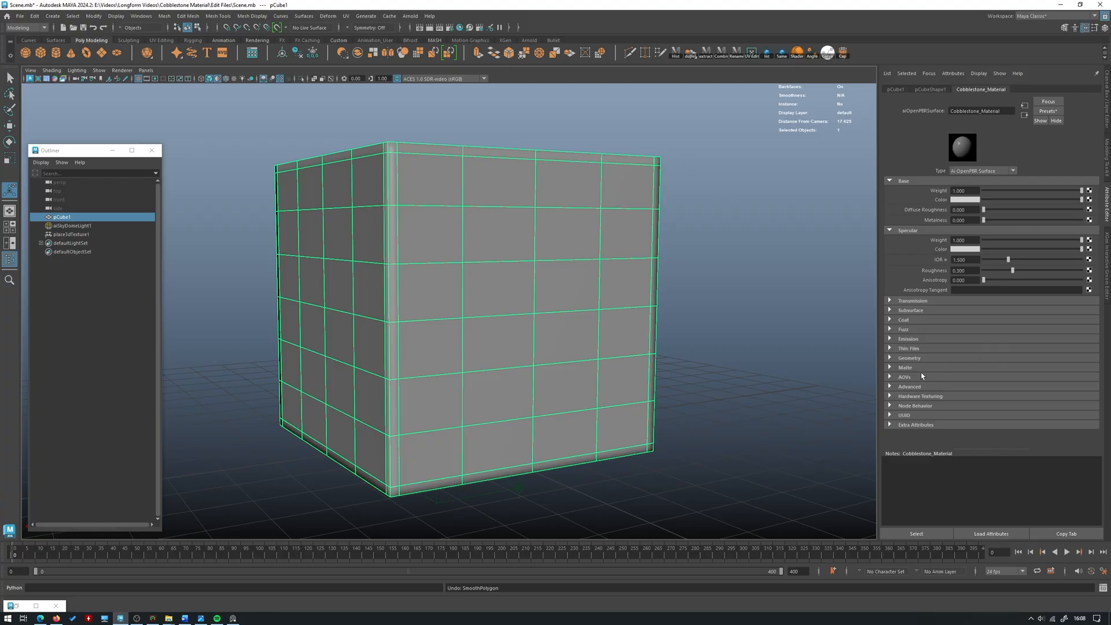
- Set the Arnold Subdivision Type of pCubeShape1 to catclark
{"action": "left_click", "coordinate": [930, 89]}
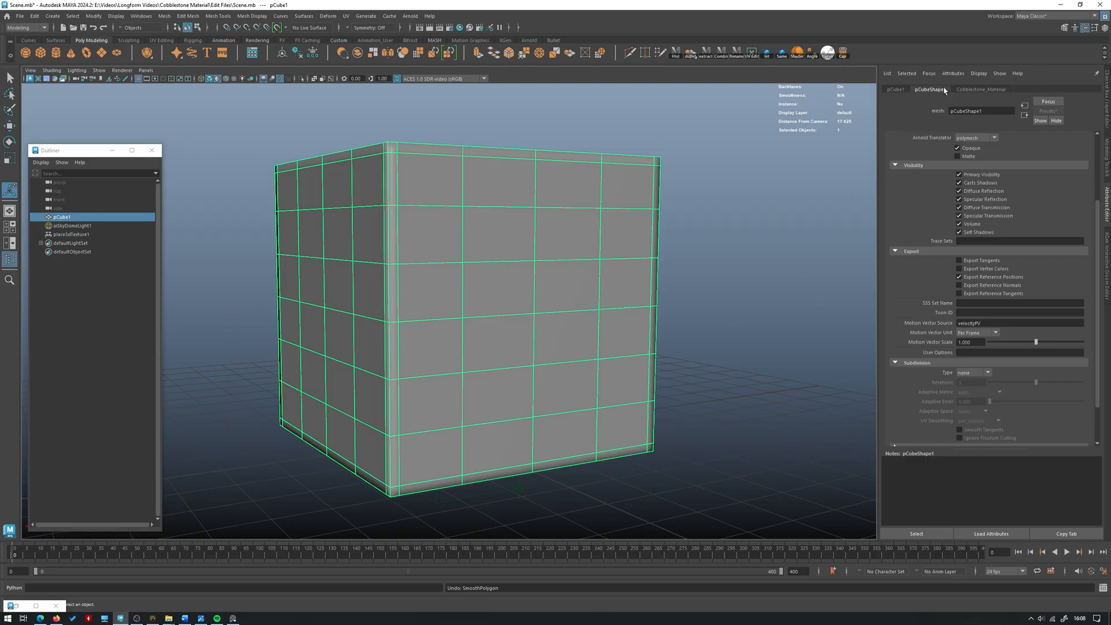
{"action": "scroll", "coordinate": [988, 260], "scroll_direction": "down", "scroll_amount": 3}
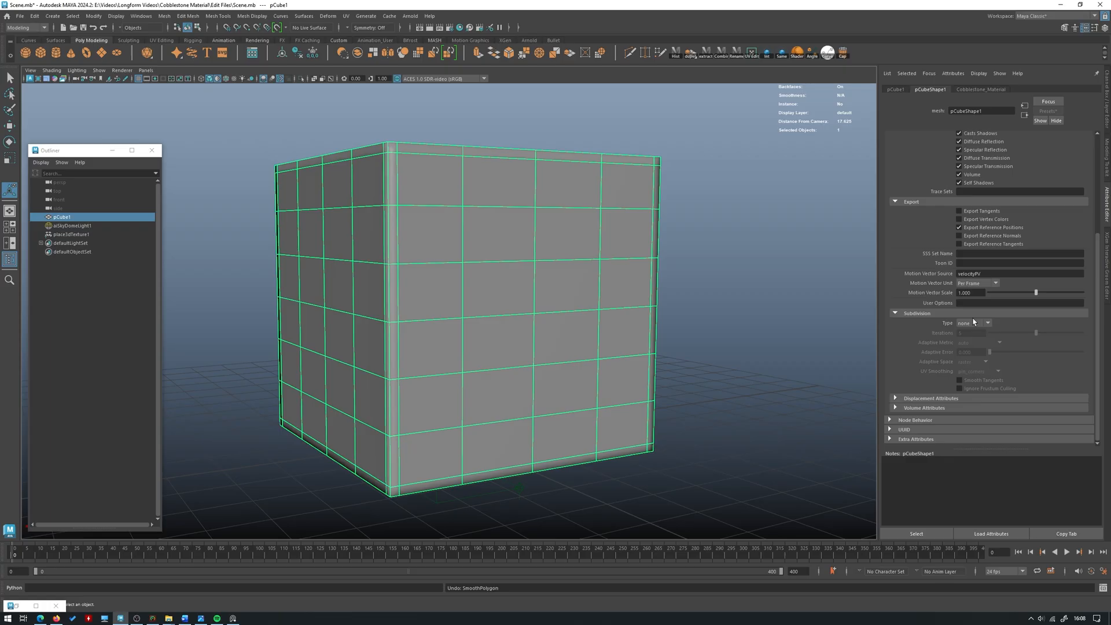
{"action": "scroll", "coordinate": [989, 221], "scroll_direction": "up", "scroll_amount": 5}
{"action": "left_click", "coordinate": [890, 223]}
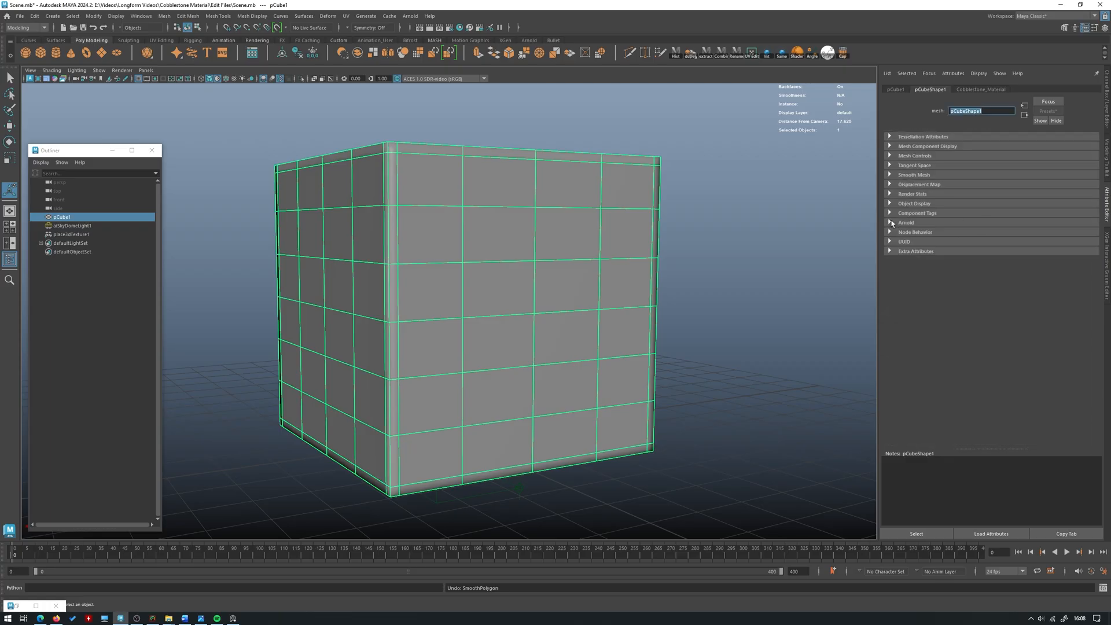
{"action": "left_click", "coordinate": [890, 222]}
{"action": "scroll", "coordinate": [960, 316], "scroll_direction": "down", "scroll_amount": 5}
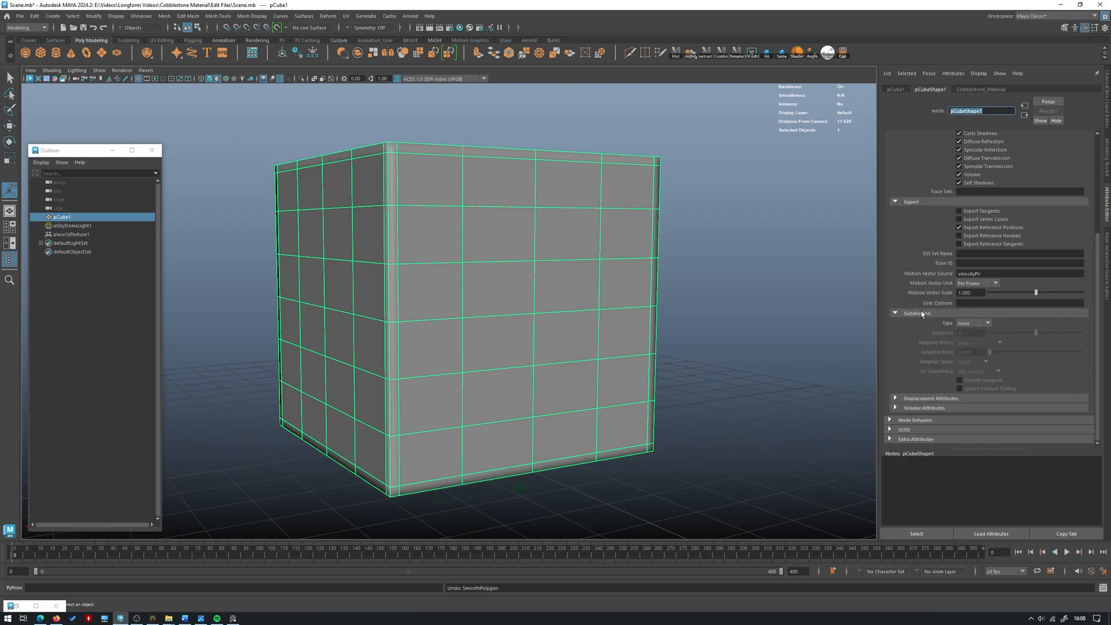
{"action": "left_click", "coordinate": [969, 325]}
{"action": "left_click", "coordinate": [971, 338]}
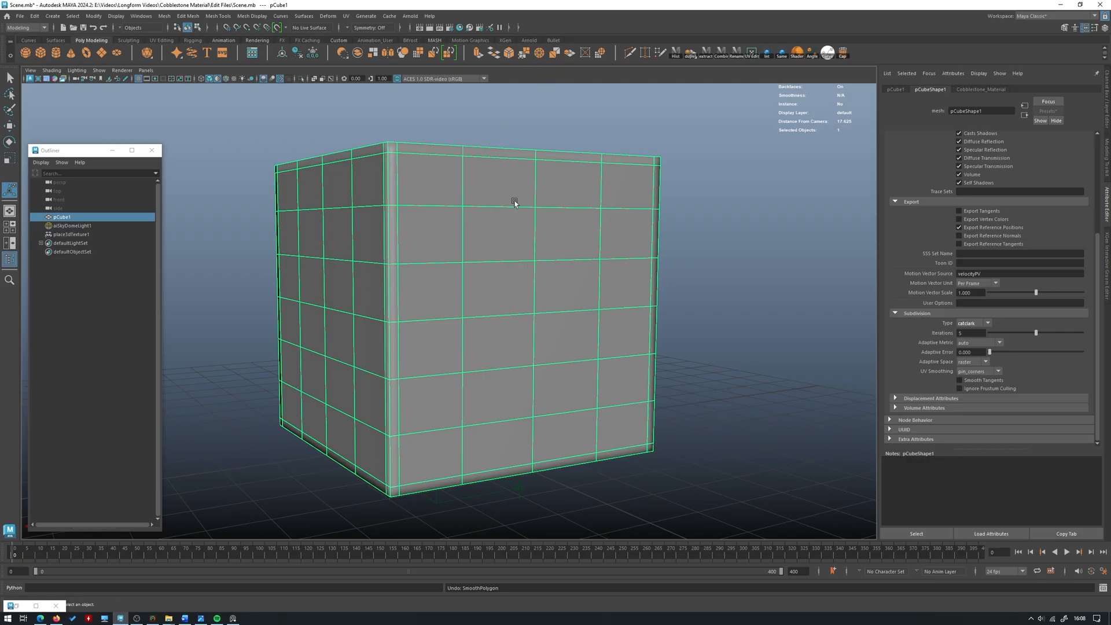
- Deselect the cube, render the viewport with Arnold again and examine the displaced stones from several sides
{"action": "left_click", "coordinate": [714, 173]}
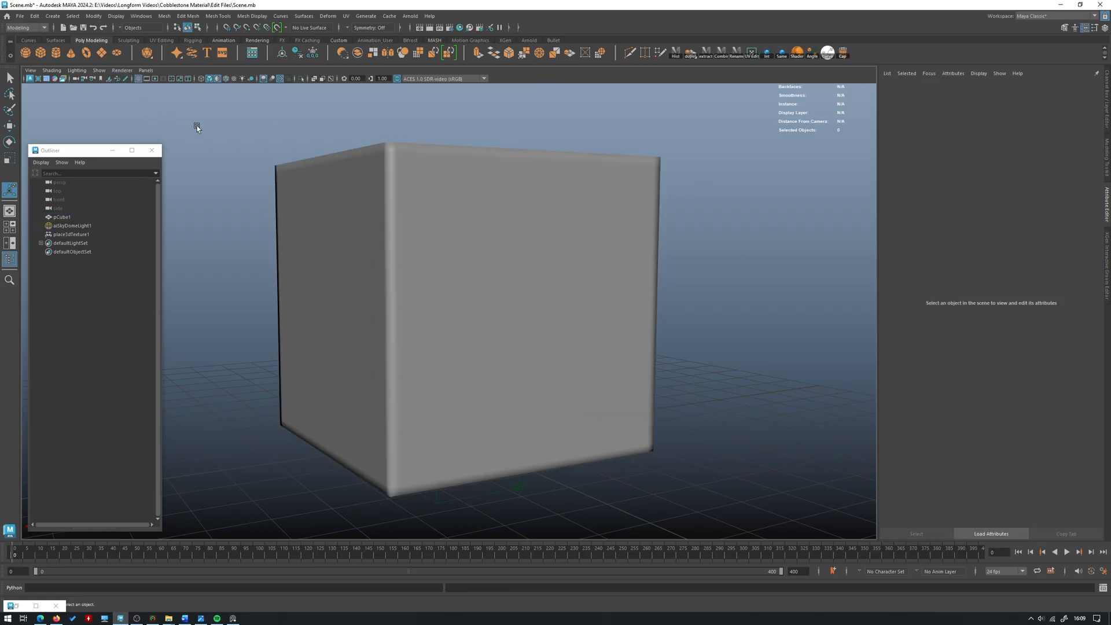
{"action": "key", "text": "q"}
{"action": "left_click_drag", "start_coordinate": [557, 232], "coordinate": [490, 219], "text": "alt"}
{"action": "scroll", "coordinate": [490, 220], "scroll_direction": "up", "scroll_amount": 2}
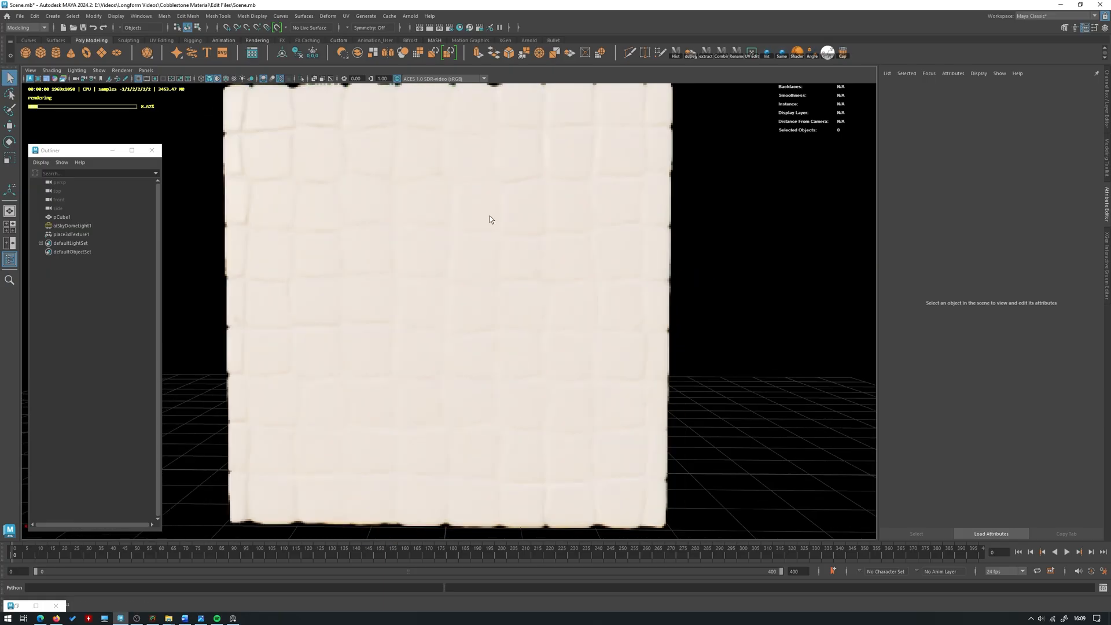
{"action": "scroll", "coordinate": [490, 216], "scroll_direction": "down", "scroll_amount": 2}
{"action": "left_click_drag", "start_coordinate": [562, 225], "coordinate": [538, 272], "text": "alt"}
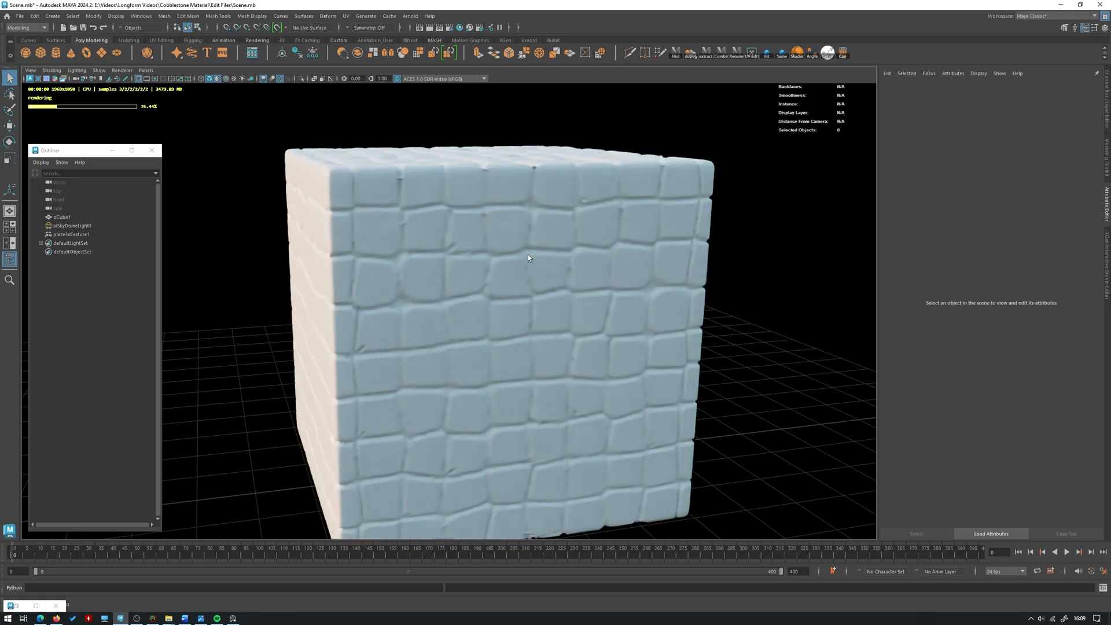
{"action": "left_click_drag", "start_coordinate": [455, 258], "coordinate": [401, 241], "text": "alt"}
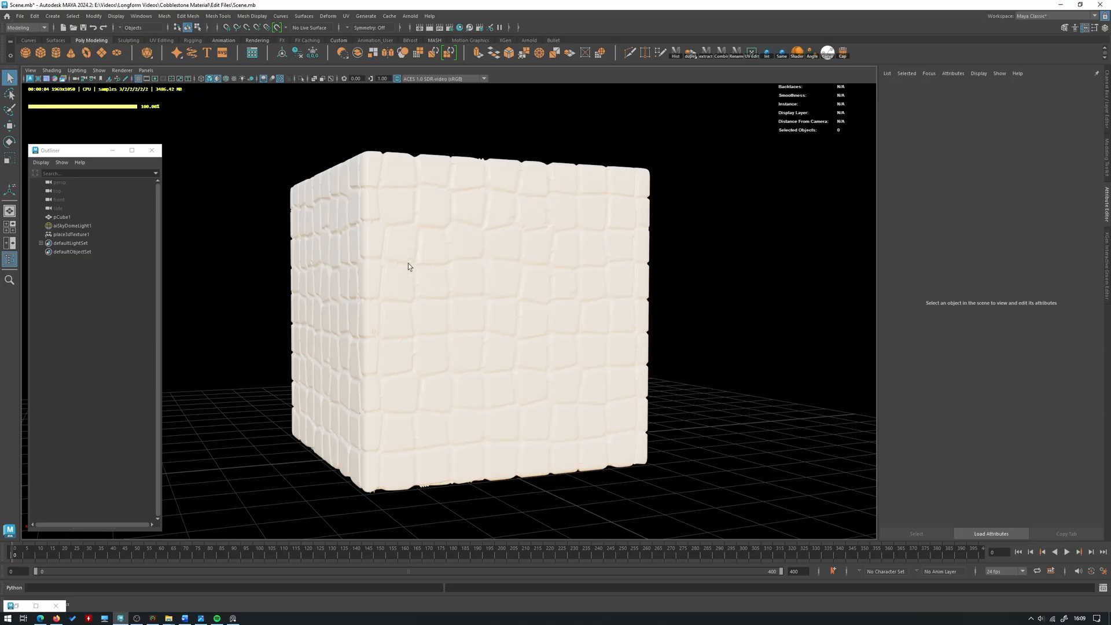
- Reopen Hypershade and re-graph the network from aiOpenPBRSurface1SG so its input nodes are arranged compactly
{"action": "left_click", "coordinate": [36, 606]}
{"action": "scroll", "coordinate": [590, 265], "scroll_direction": "down", "scroll_amount": 2}
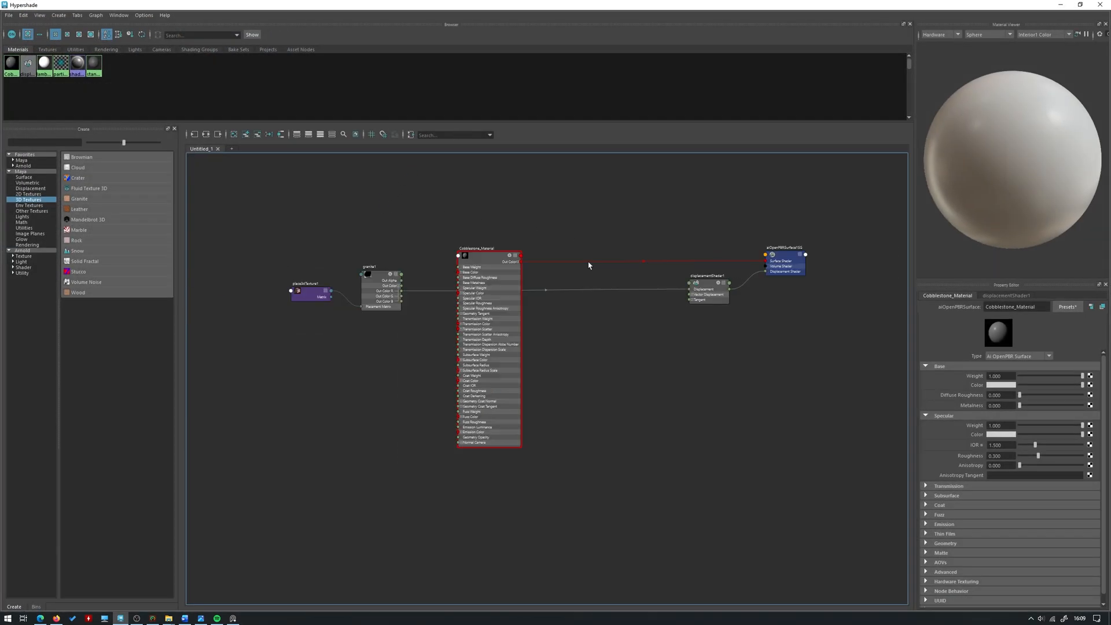
{"action": "left_click", "coordinate": [779, 273]}
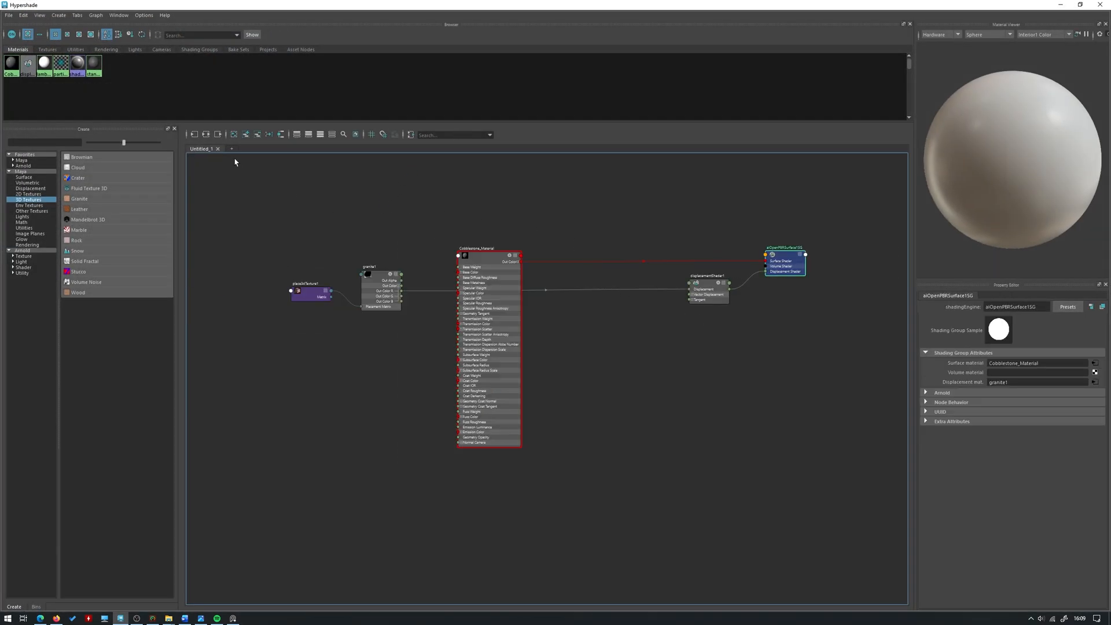
{"action": "left_click", "coordinate": [194, 134]}
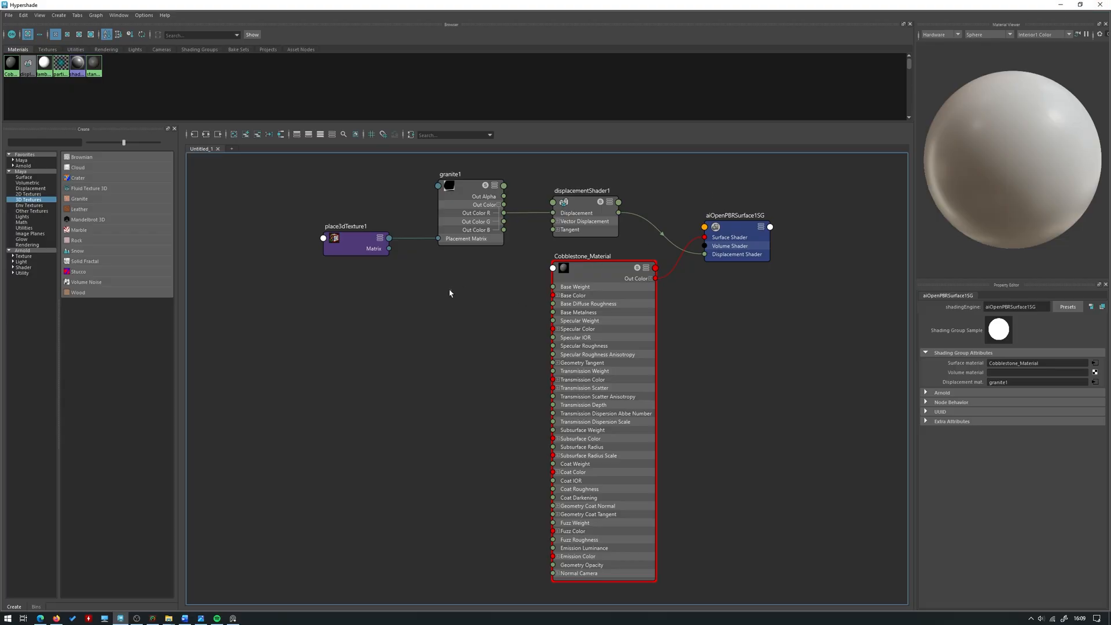
- Create an Arnold mix shader node beside Cobblestone_Material, below granite1, and move it slightly away from the material
{"action": "key", "text": "Tab"}
{"action": "type", "text": "mix"}
{"action": "key", "text": "Down"}
{"action": "key", "text": "Return"}
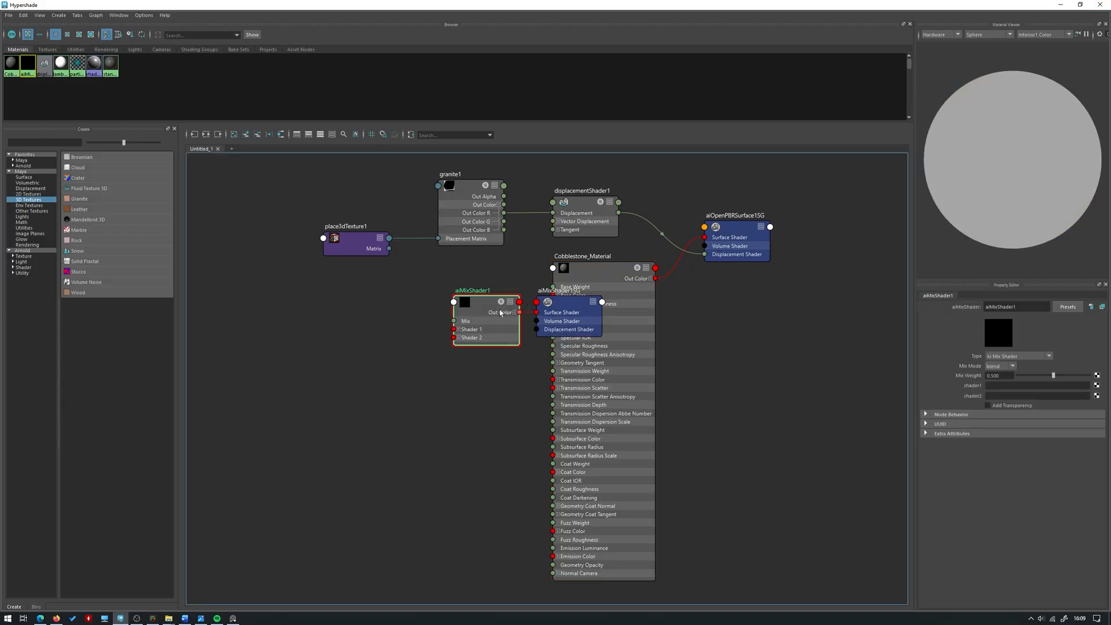
{"action": "left_click", "coordinate": [545, 322]}
{"action": "left_click_drag", "start_coordinate": [480, 331], "coordinate": [461, 330]}
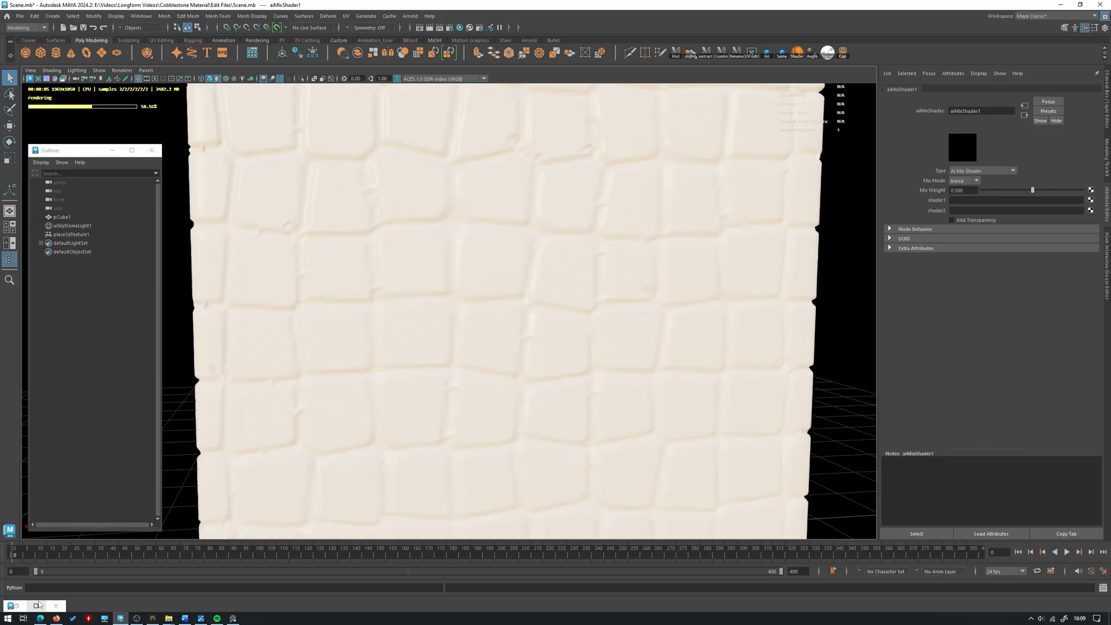
- Connect aiMixShader1's Out Color to the Base Color of Cobblestone_Material and place the mix node closer to the material
{"action": "left_click", "coordinate": [37, 606]}
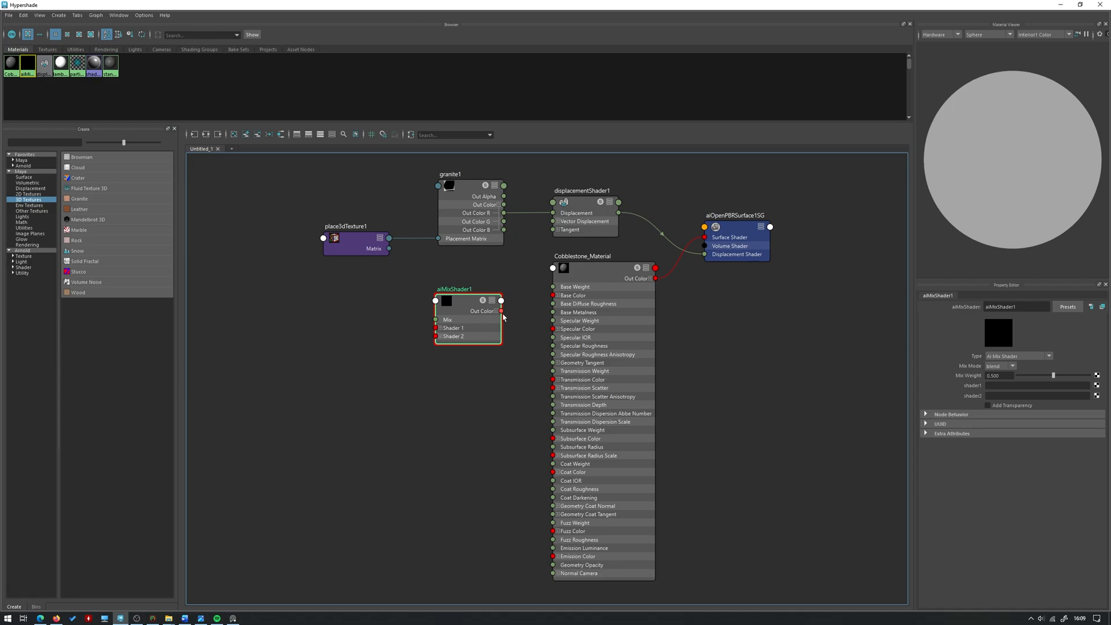
{"action": "left_click_drag", "start_coordinate": [500, 312], "coordinate": [553, 296]}
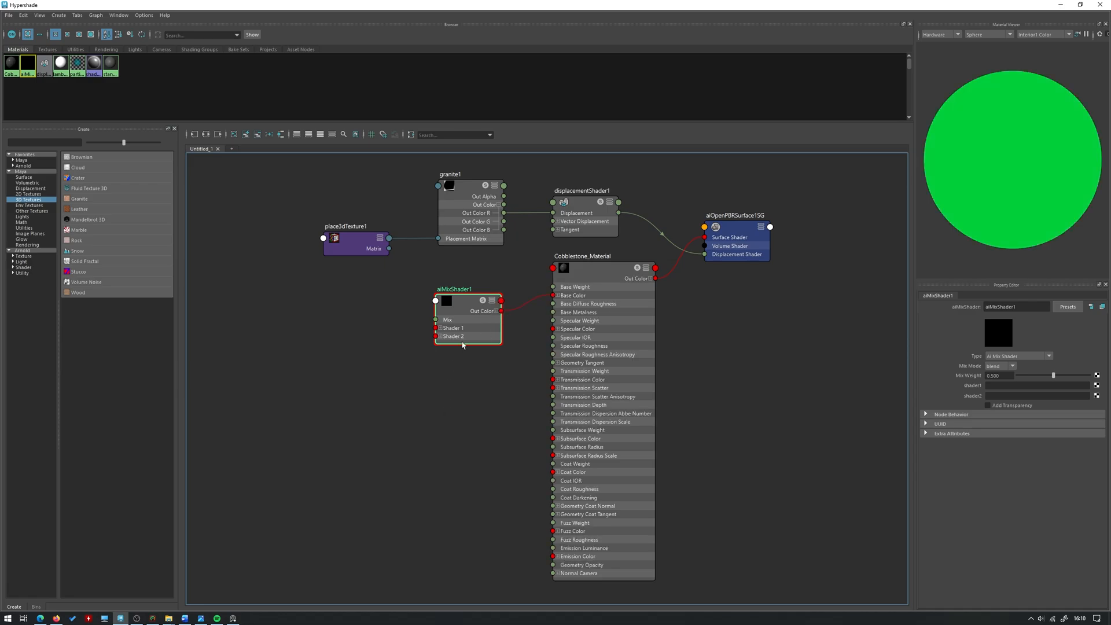
{"action": "left_click_drag", "start_coordinate": [463, 342], "coordinate": [485, 334]}
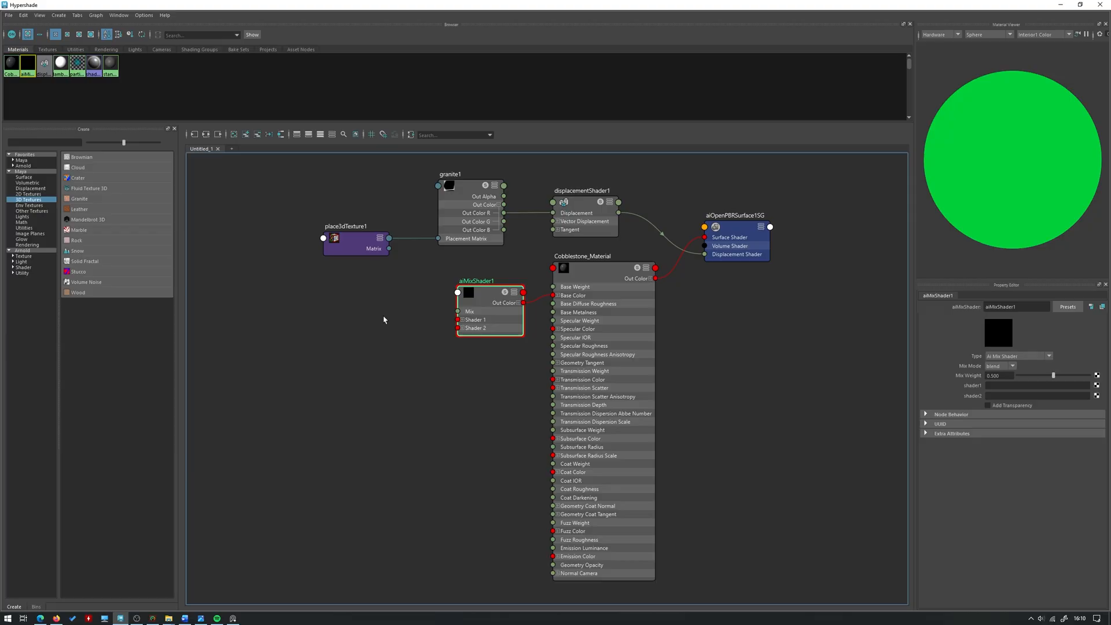
{"action": "middle_click_drag", "start_coordinate": [397, 312], "coordinate": [467, 318], "text": "alt"}
{"action": "left_click", "coordinate": [382, 344]}
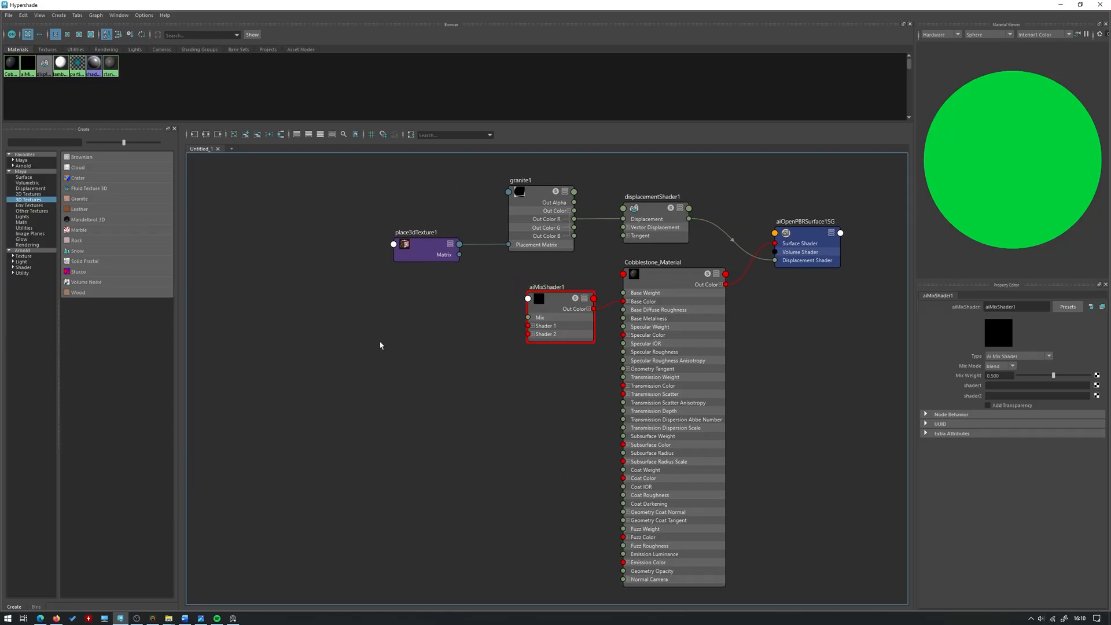
- Create a Volume Noise 3D texture in the Hypershade graph
{"action": "left_click", "coordinate": [566, 246]}
{"action": "left_click", "coordinate": [372, 325]}
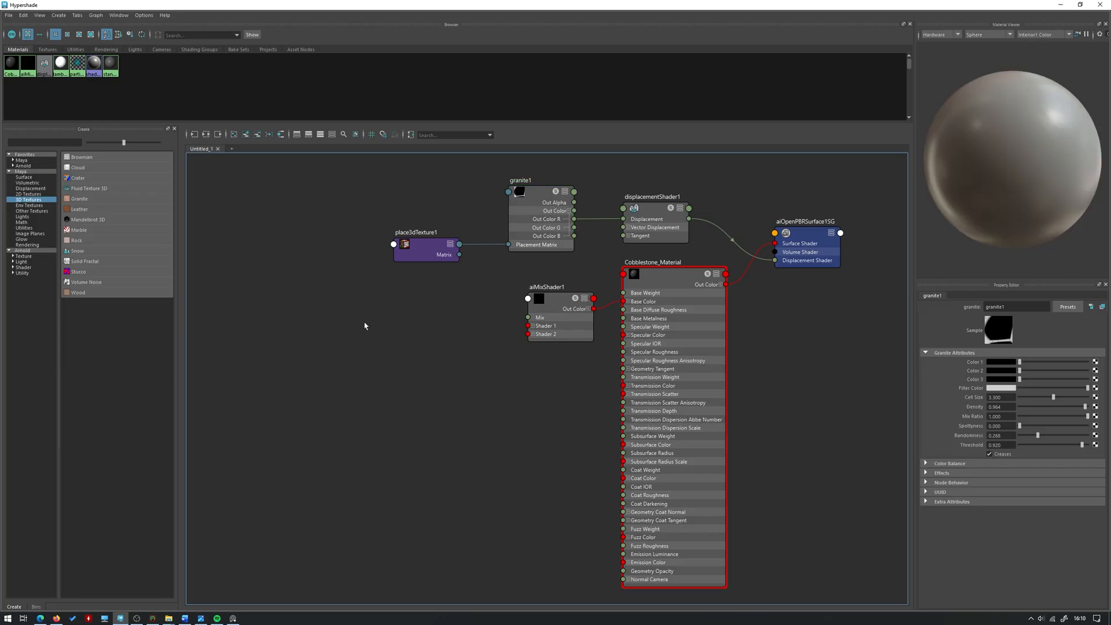
{"action": "key", "text": "Tab"}
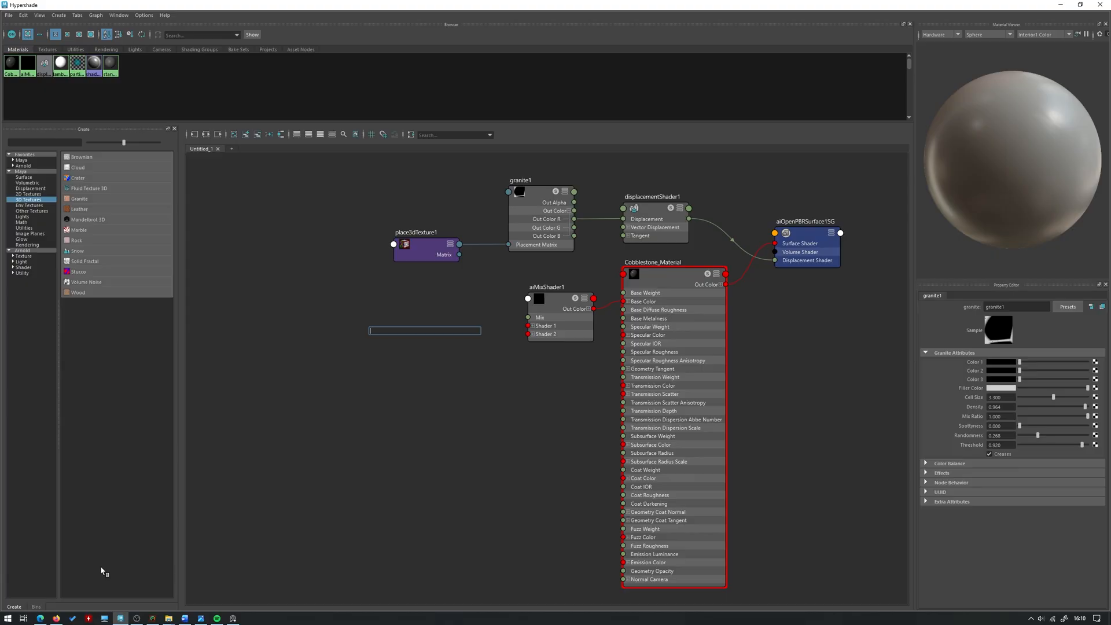
{"action": "left_click", "coordinate": [260, 287]}
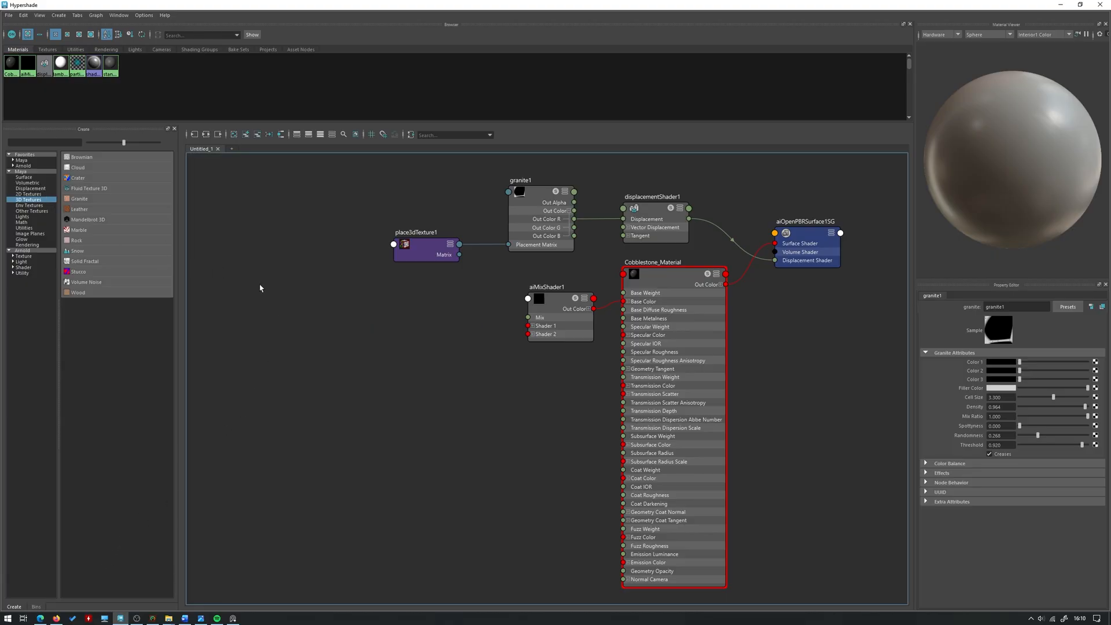
{"action": "left_click", "coordinate": [106, 281]}
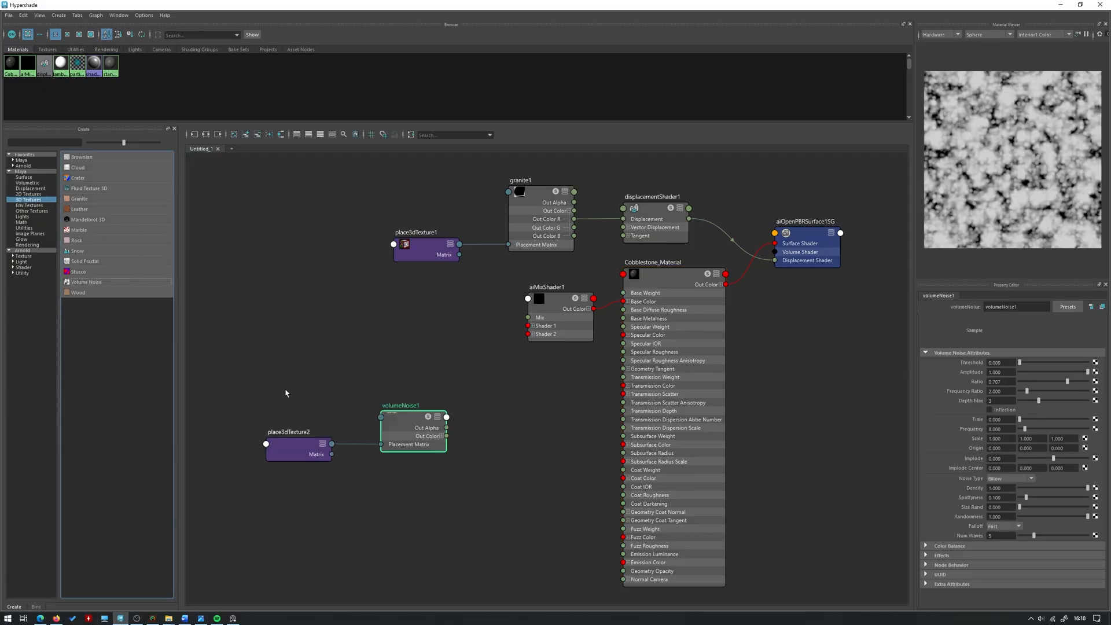
{"action": "left_click", "coordinate": [395, 338]}
{"action": "key", "text": "Tab"}
{"action": "type", "text": "aifl"}
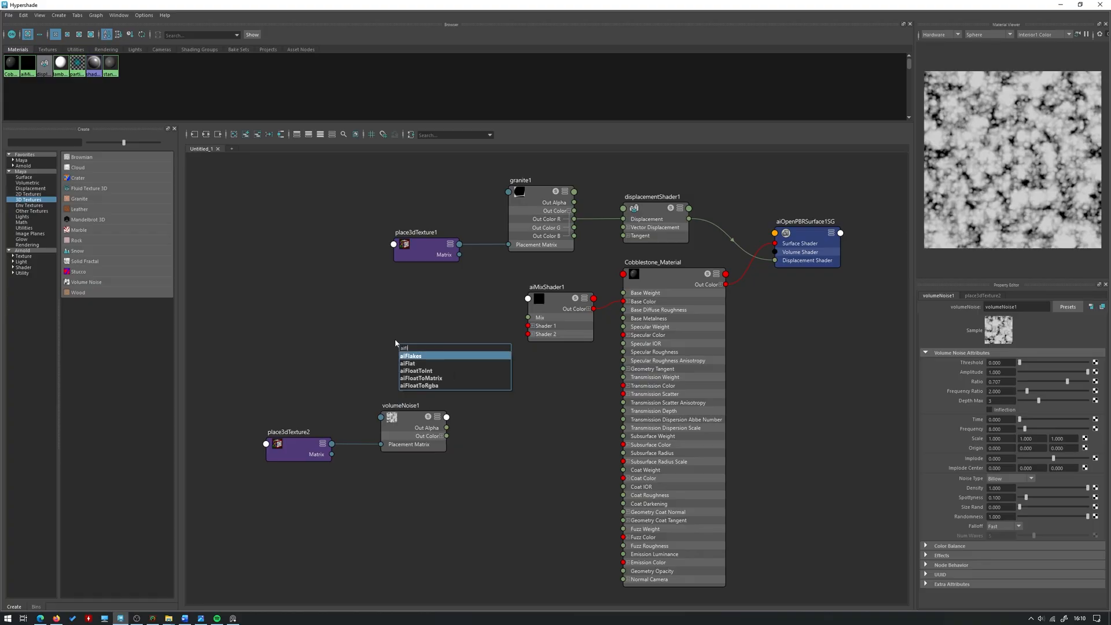
{"action": "left_click", "coordinate": [417, 363]}
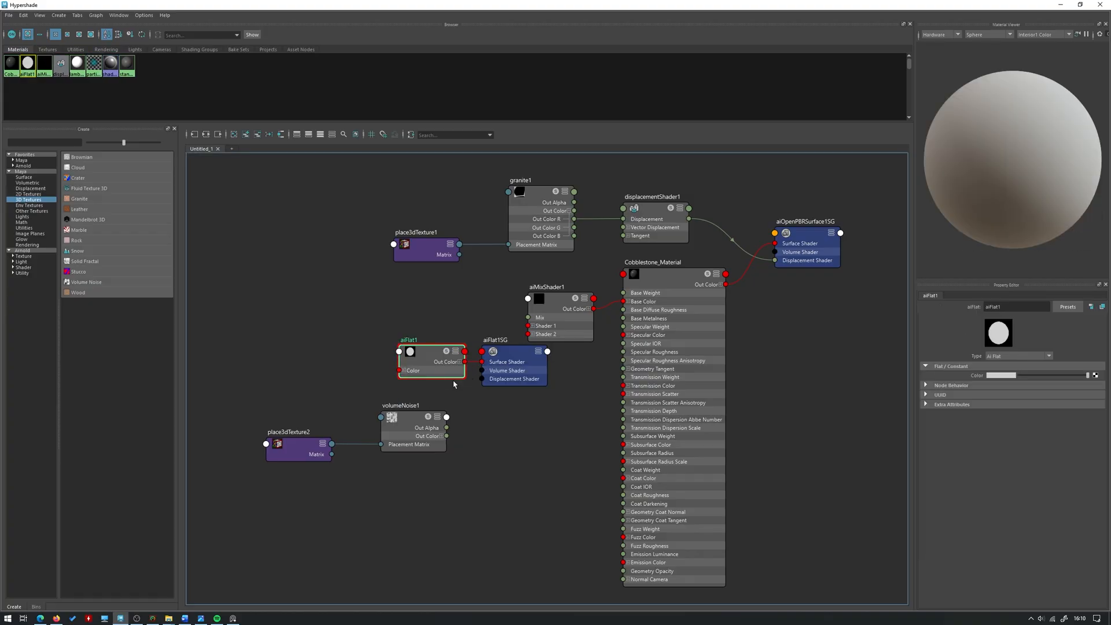
{"action": "left_click_drag", "start_coordinate": [565, 378], "coordinate": [406, 349]}
{"action": "key", "text": "Delete"}
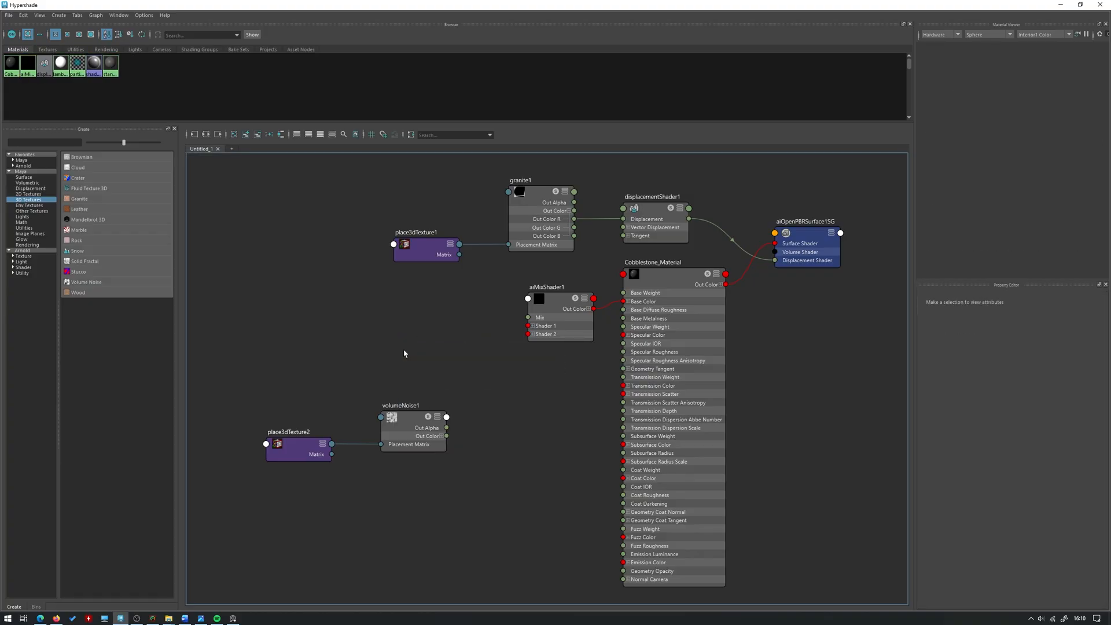
- Move volumeNoise1 together with its placement node up beside aiMixShader1
{"action": "left_click_drag", "start_coordinate": [402, 499], "coordinate": [310, 413]}
{"action": "left_click_drag", "start_coordinate": [406, 436], "coordinate": [434, 348]}
- Switch to the PureRef board and examine the stone colours and surface variation in the cobblestone reference photo
{"action": "mouse_move", "coordinate": [233, 618]}
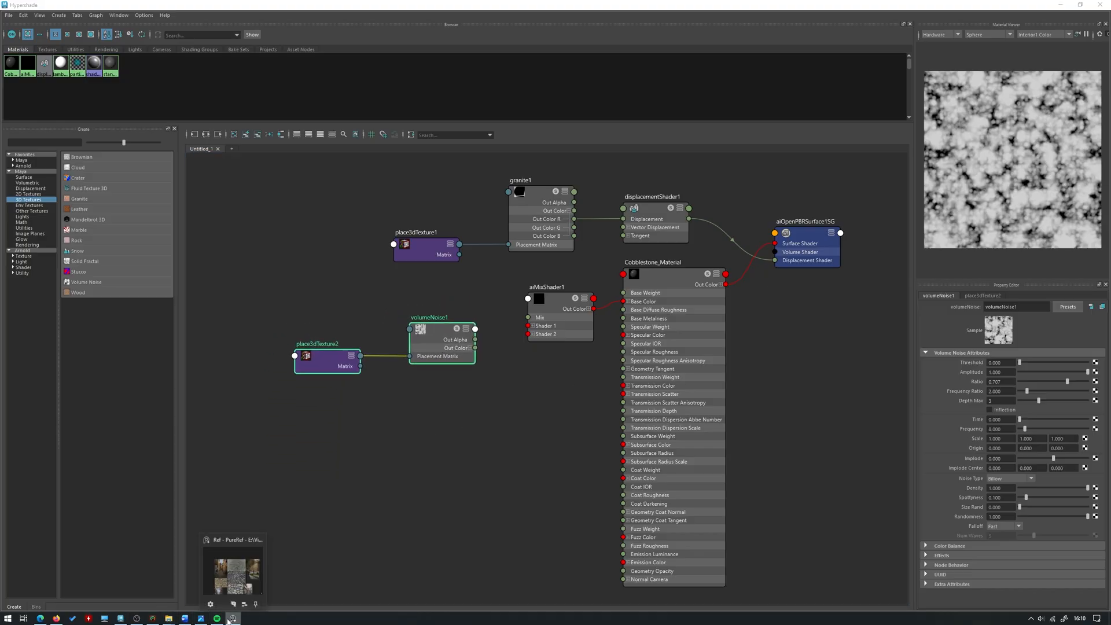
{"action": "left_click", "coordinate": [234, 570]}
{"action": "scroll", "coordinate": [462, 421], "scroll_direction": "up", "scroll_amount": 3}
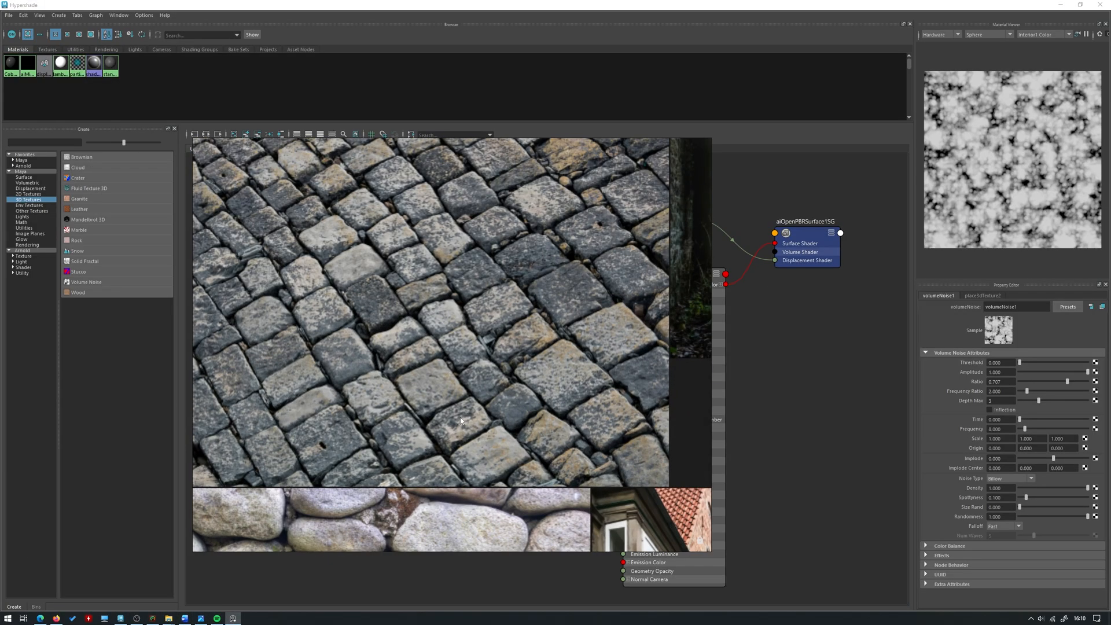
{"action": "scroll", "coordinate": [434, 278], "scroll_direction": "down", "scroll_amount": 2}
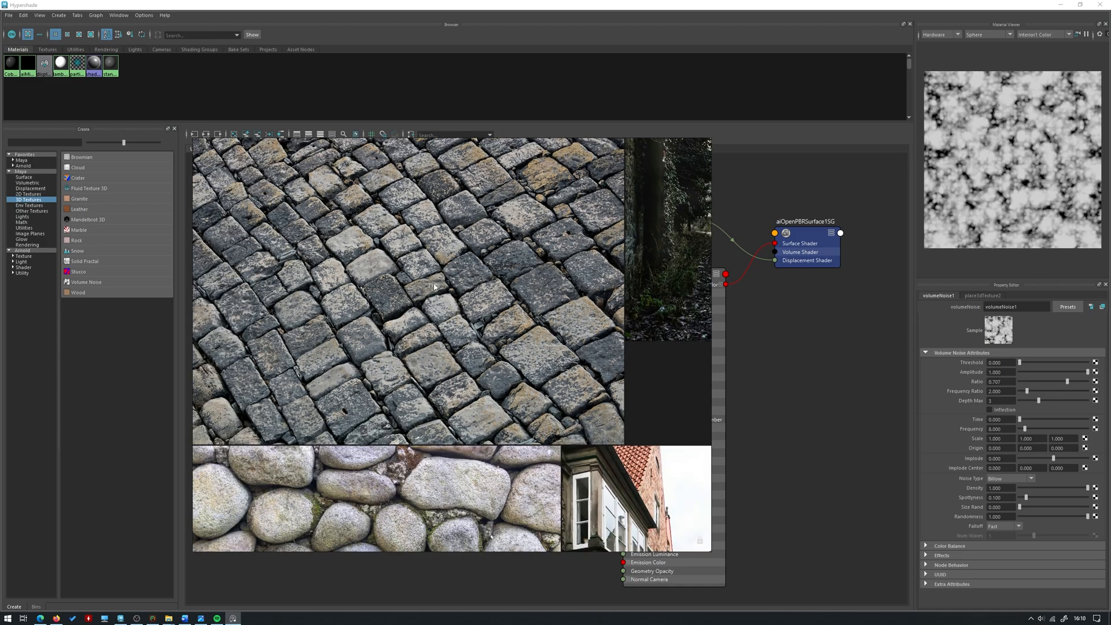
{"action": "right_click_drag", "start_coordinate": [439, 282], "coordinate": [0, 274]}
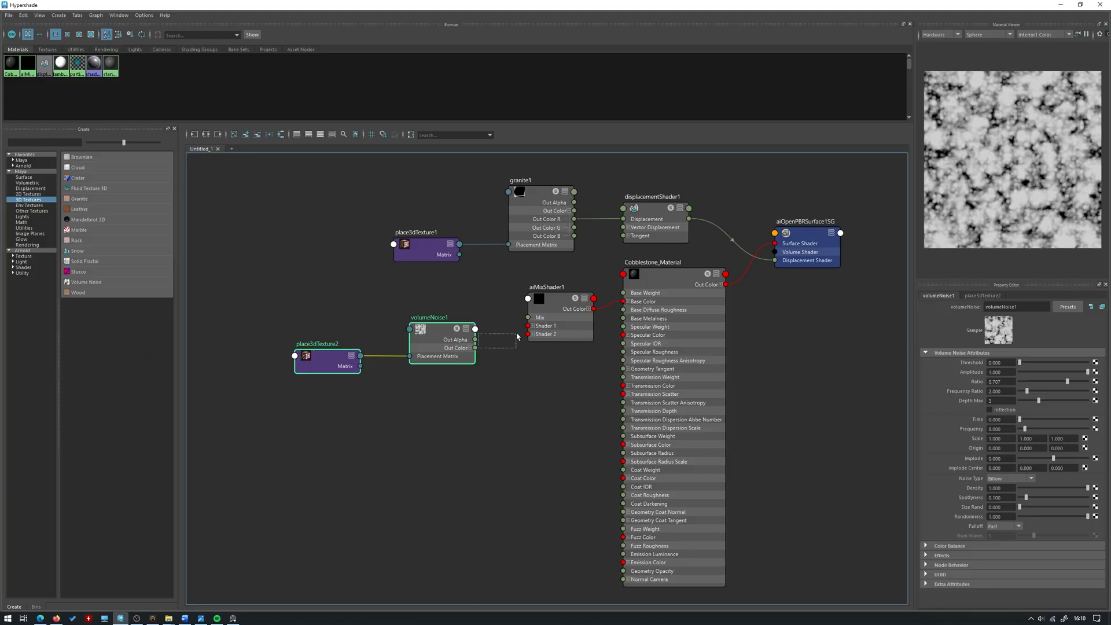
- Connect volumeNoise1's Out Color to Shader 1 of aiMixShader1 and check the cube in the viewport render
{"action": "left_click_drag", "start_coordinate": [476, 348], "coordinate": [529, 327]}
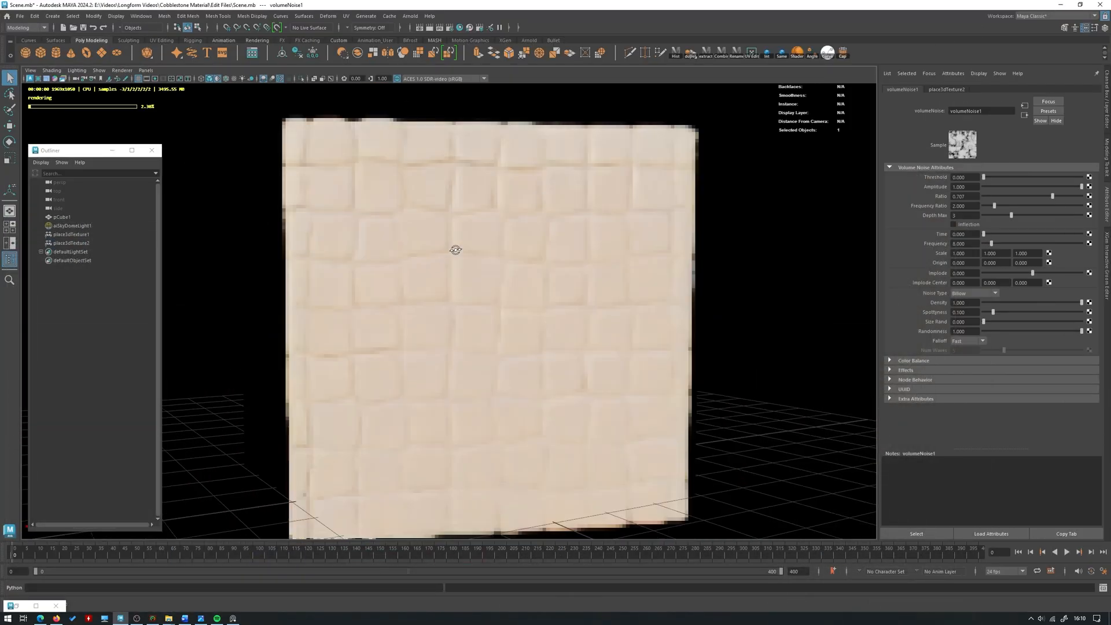
{"action": "left_click_drag", "start_coordinate": [455, 250], "coordinate": [436, 272], "text": "alt"}
{"action": "left_click", "coordinate": [35, 606]}
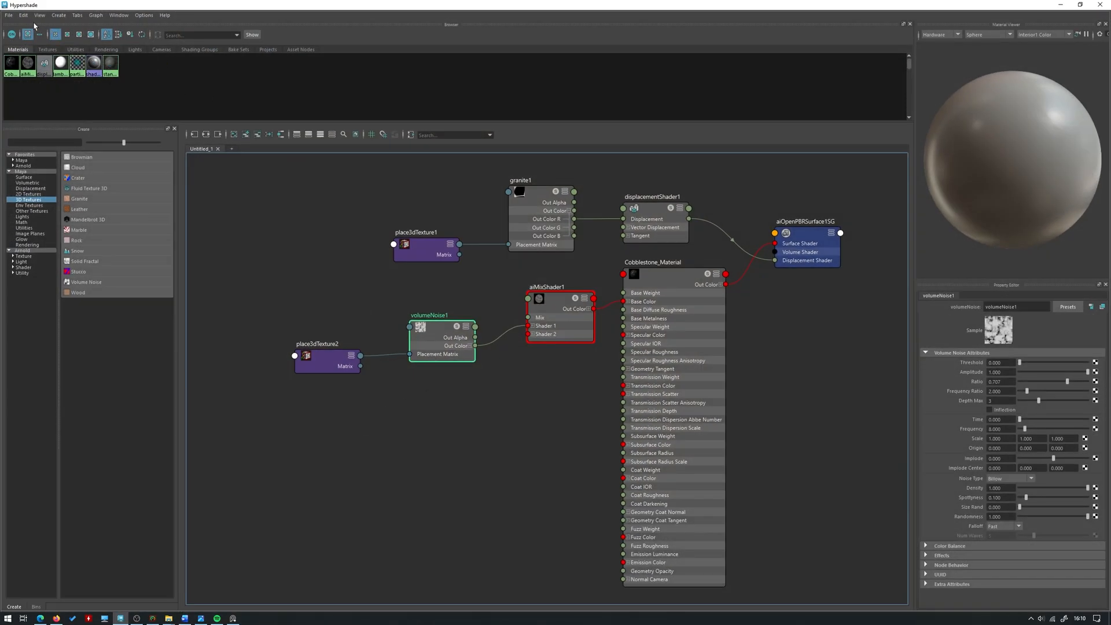
- Duplicate volumeNoise1 along with its 3D placement node, and move the original pair up below granite1
{"action": "left_click", "coordinate": [23, 16]}
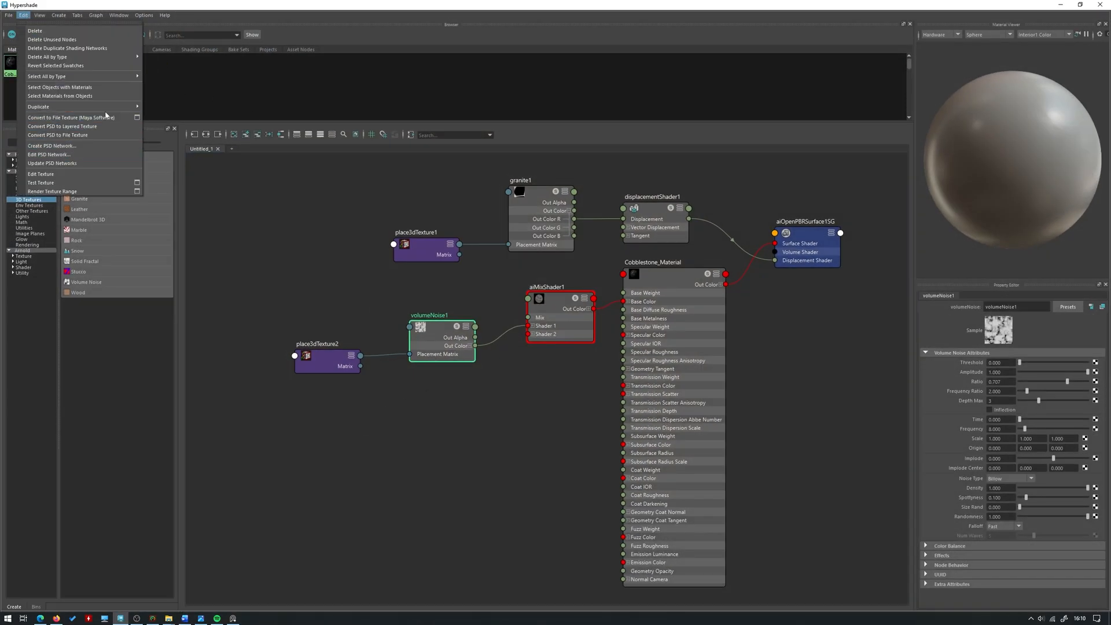
{"action": "mouse_move", "coordinate": [115, 106]}
{"action": "left_click", "coordinate": [183, 108]}
{"action": "left_click_drag", "start_coordinate": [527, 572], "coordinate": [313, 459]}
{"action": "left_click_drag", "start_coordinate": [441, 378], "coordinate": [336, 322]}
{"action": "left_click_drag", "start_coordinate": [438, 322], "coordinate": [441, 288]}
- Place volumeNoise2 and its placement node below volumeNoise1 and connect its Out Color to Shader 2 of aiMixShader1
{"action": "left_click_drag", "start_coordinate": [522, 547], "coordinate": [316, 454]}
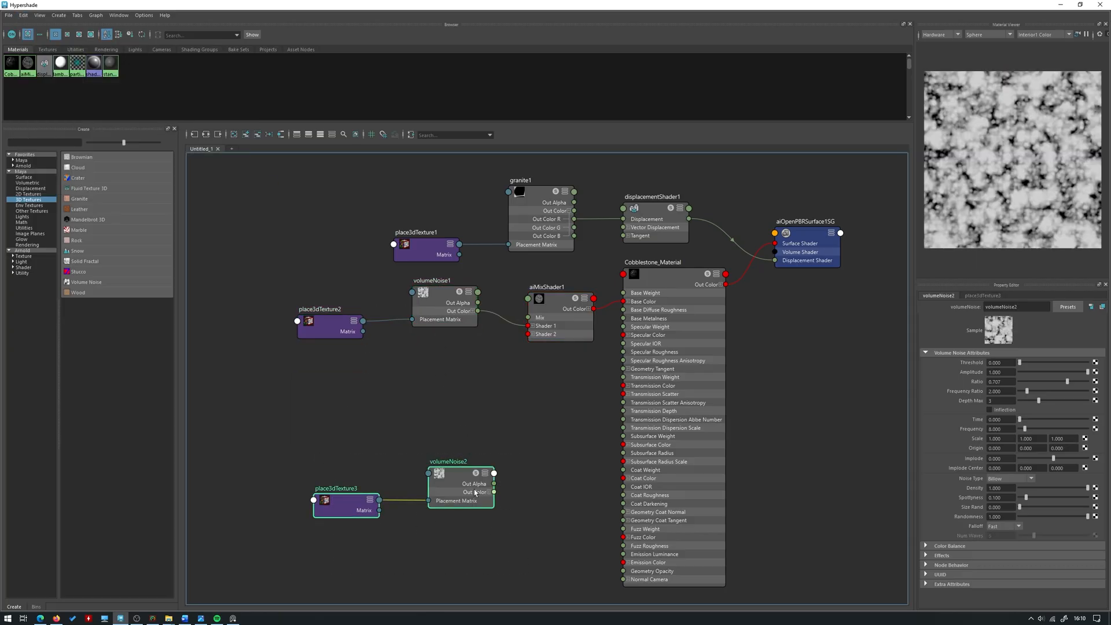
{"action": "left_click_drag", "start_coordinate": [463, 492], "coordinate": [527, 334]}
{"action": "left_click", "coordinate": [487, 386]}
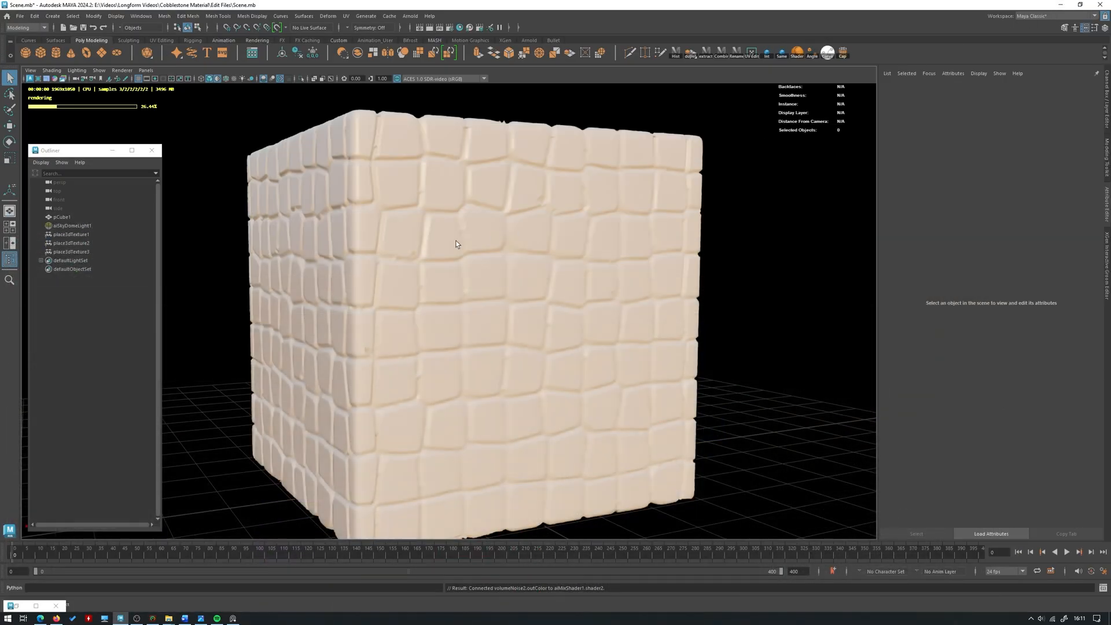
{"action": "left_click", "coordinate": [21, 606]}
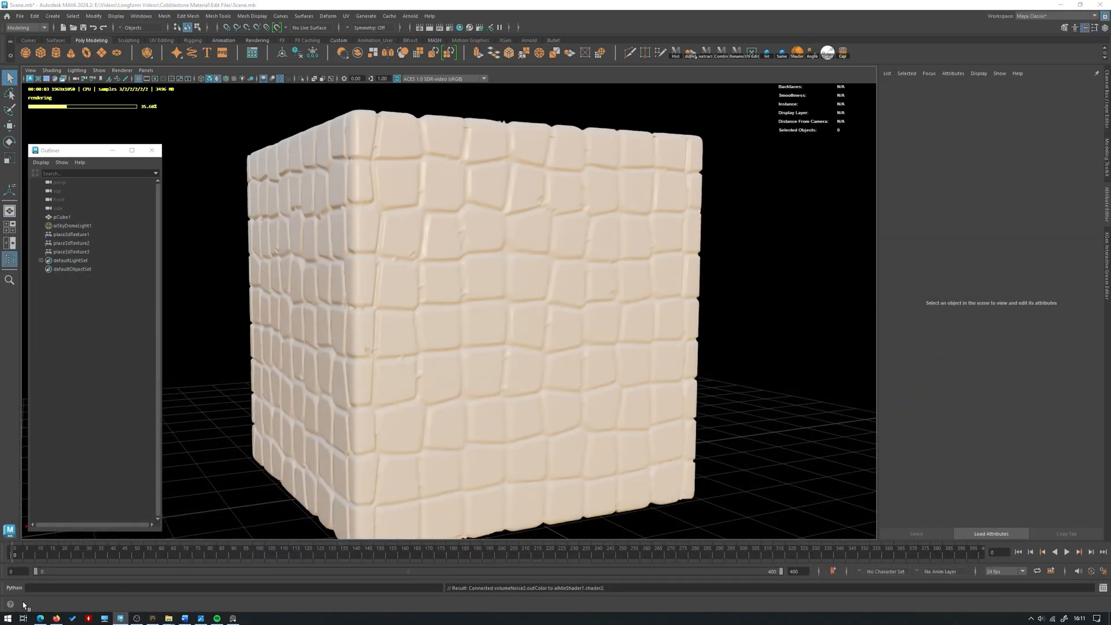
- Connect granite1's Out Color R to the Mix input of aiMixShader1
{"action": "left_click", "coordinate": [565, 208]}
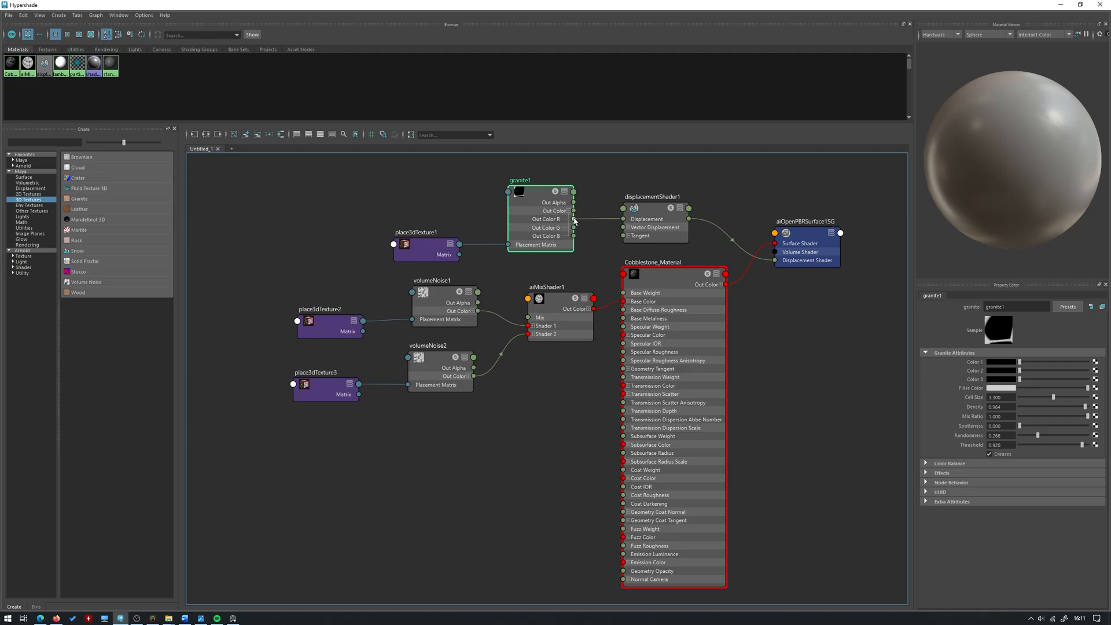
{"action": "left_click_drag", "start_coordinate": [574, 211], "coordinate": [580, 267]}
{"action": "left_click_drag", "start_coordinate": [574, 220], "coordinate": [529, 317]}
{"action": "left_click_drag", "start_coordinate": [529, 317], "coordinate": [529, 318]}
- Move granite1 and place3dTexture1 in line above the two volume noise nodes
{"action": "left_click_drag", "start_coordinate": [405, 168], "coordinate": [537, 254]}
{"action": "left_click_drag", "start_coordinate": [534, 231], "coordinate": [434, 233]}
{"action": "left_click", "coordinate": [547, 249]}
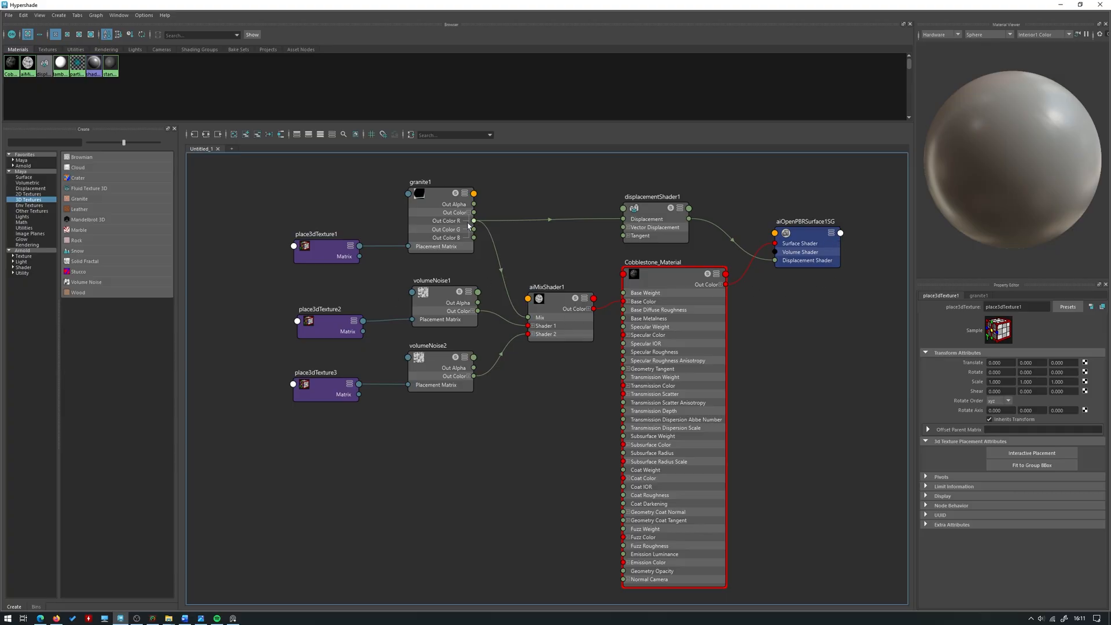
- Review the granite1 mask and both volume noise nodes feeding aiMixShader1, and check the rendered cube
{"action": "left_click", "coordinate": [447, 228]}
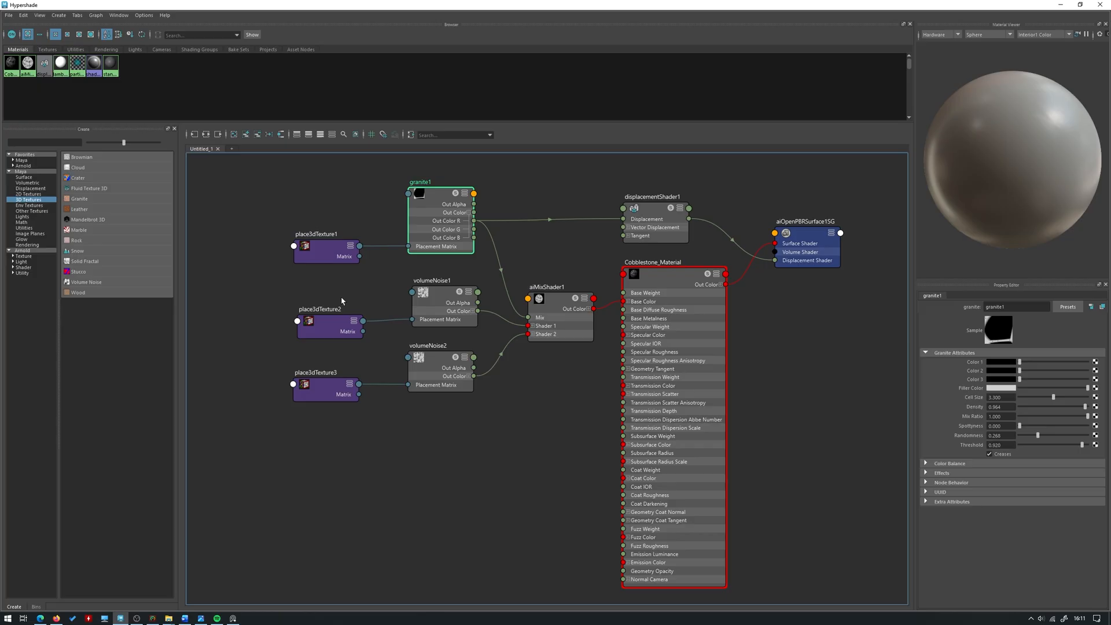
{"action": "left_click_drag", "start_coordinate": [341, 301], "coordinate": [431, 306]}
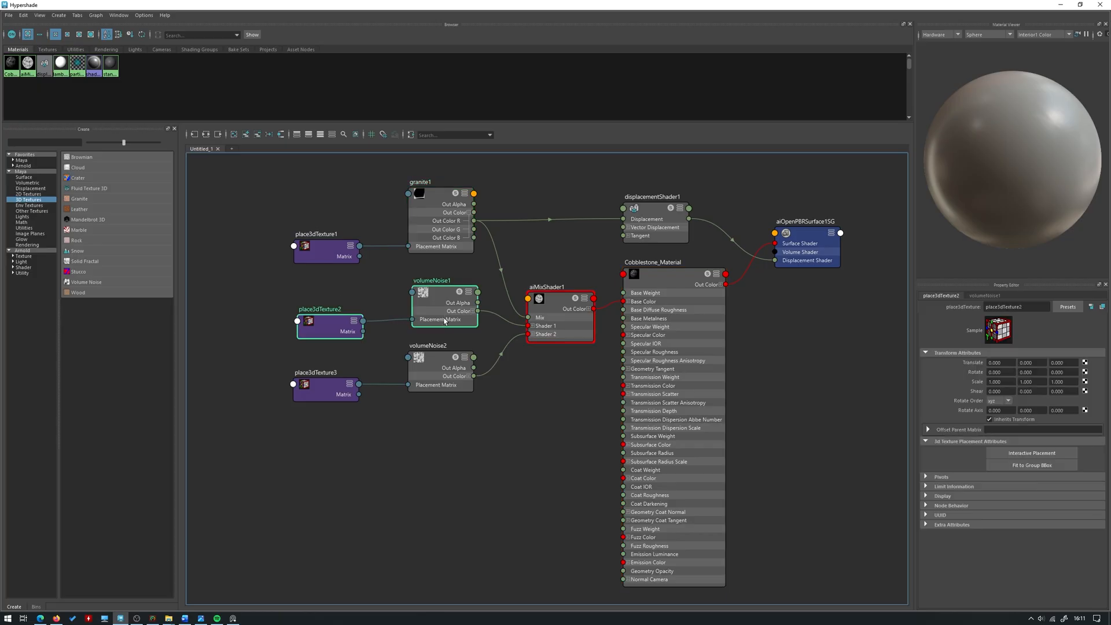
{"action": "left_click", "coordinate": [435, 371]}
{"action": "left_click", "coordinate": [440, 220]}
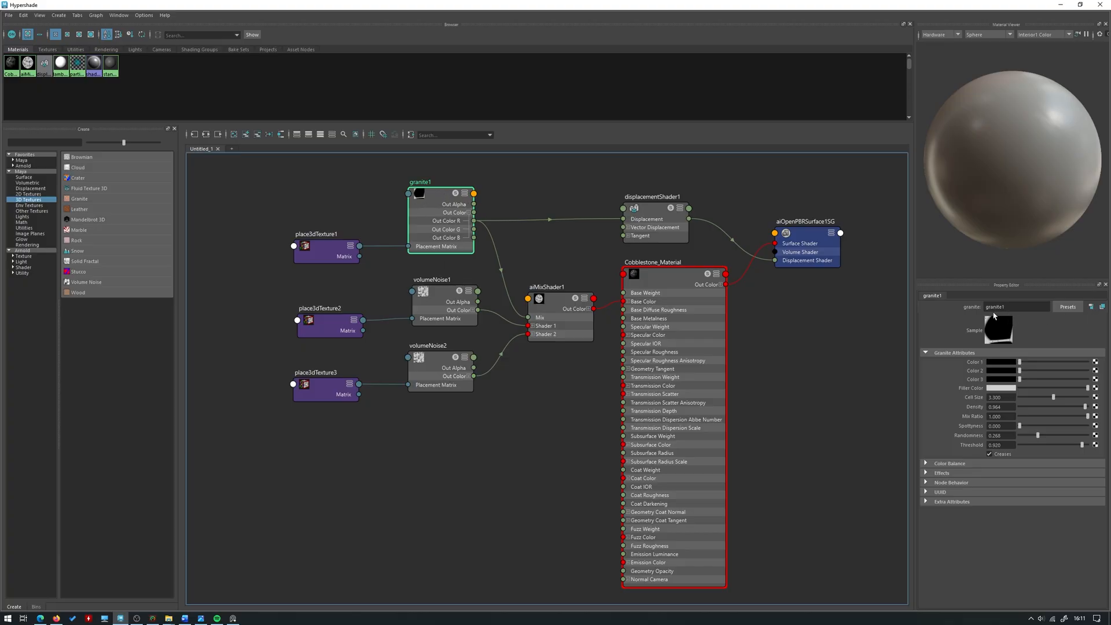
{"action": "left_click", "coordinate": [415, 353]}
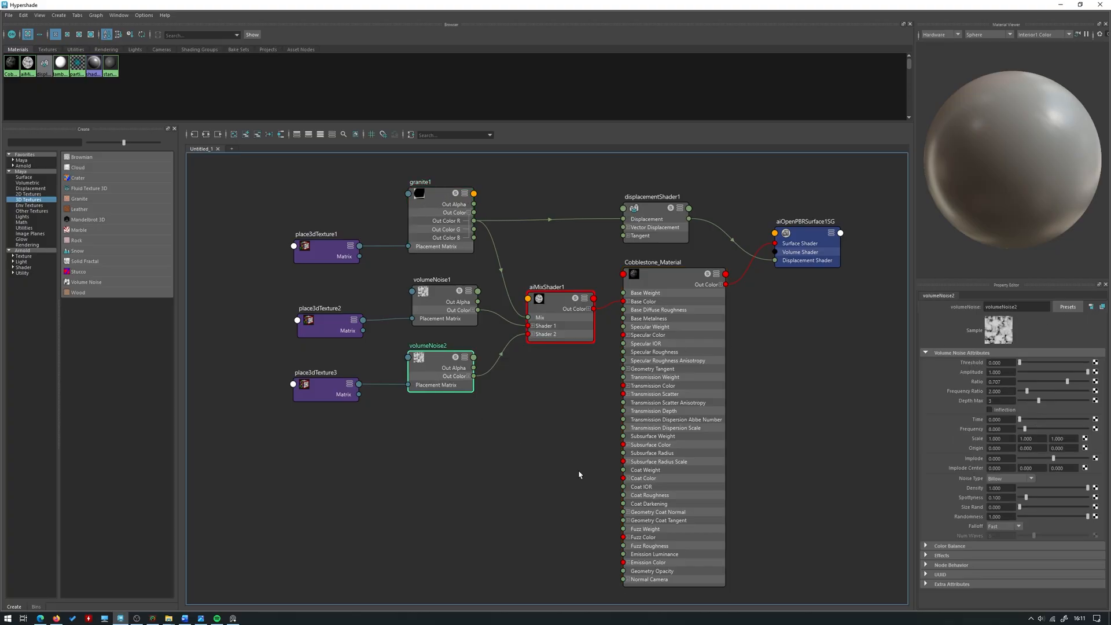
{"action": "left_click", "coordinate": [457, 250]}
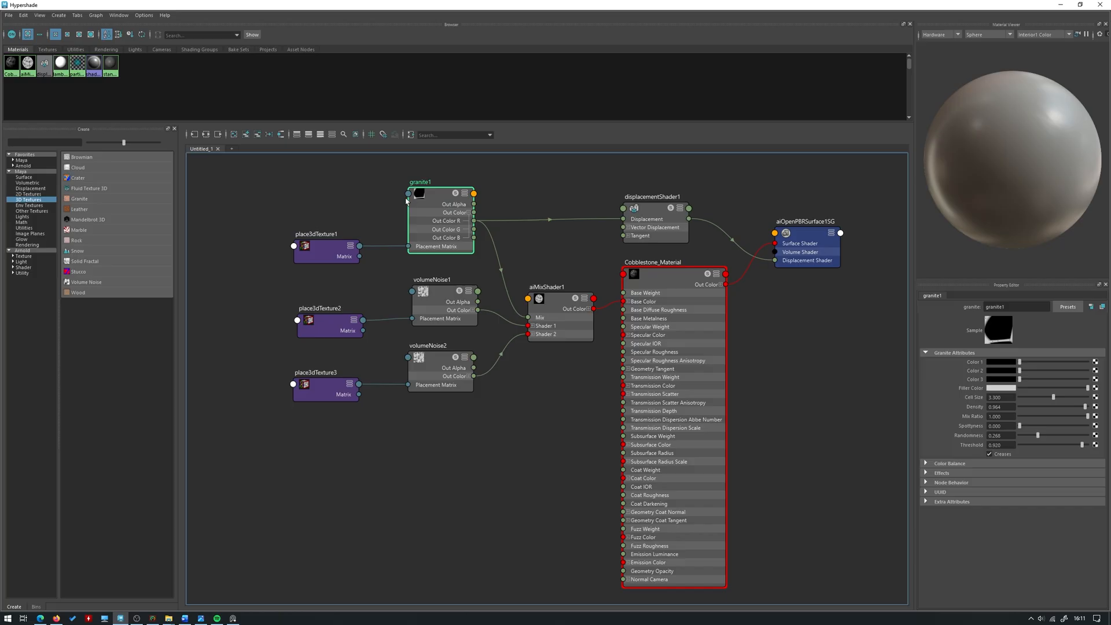
{"action": "left_click", "coordinate": [453, 316]}
{"action": "left_click", "coordinate": [1061, 4]}
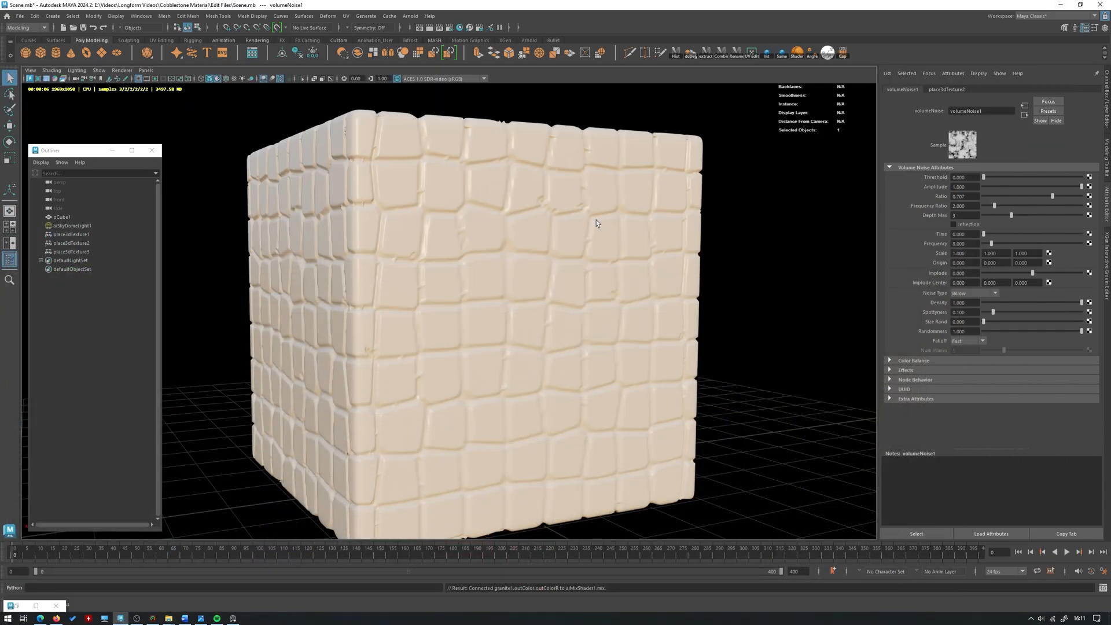
{"action": "left_click", "coordinate": [36, 605]}
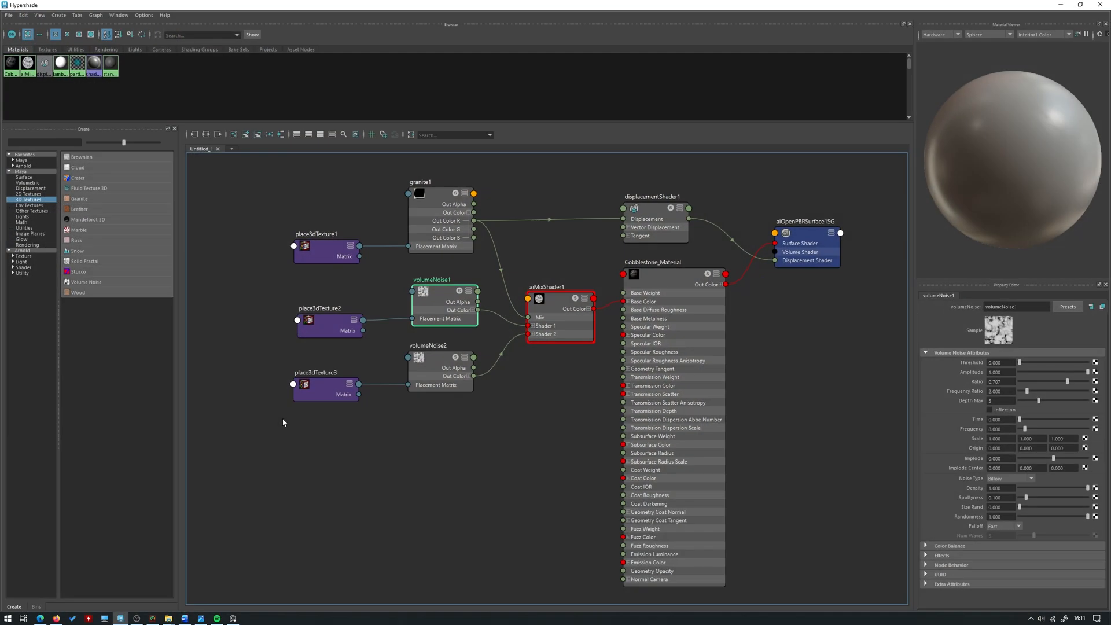
- Set the Color Gain of volumeNoise2 to green in its Color Balance attributes
{"action": "left_click", "coordinate": [438, 385]}
{"action": "left_click", "coordinate": [441, 324]}
{"action": "left_click", "coordinate": [441, 379]}
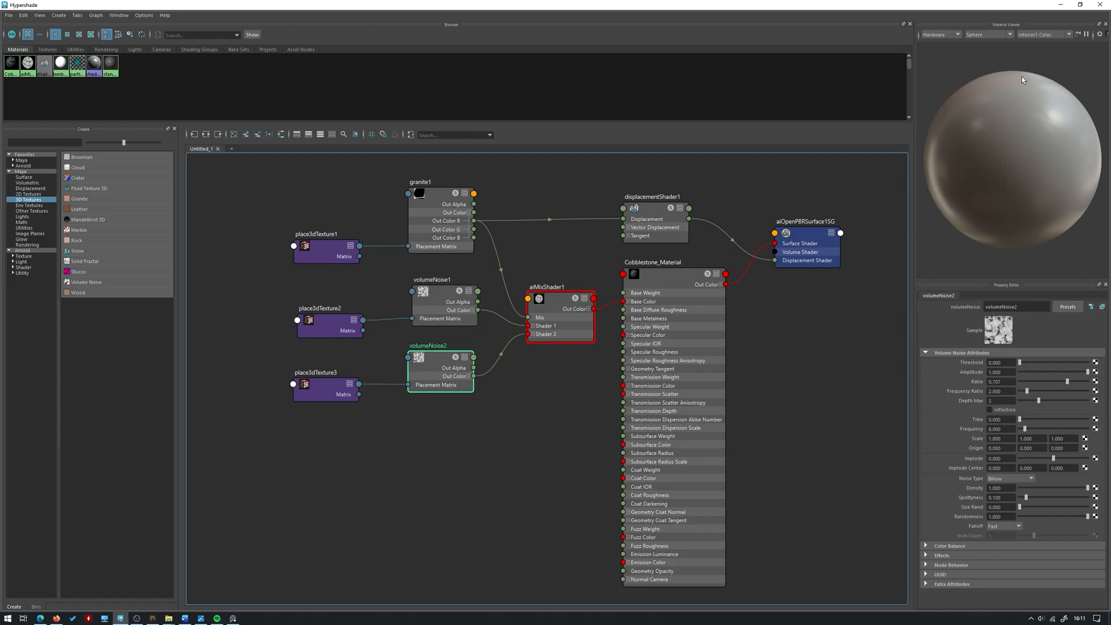
{"action": "left_click", "coordinate": [1061, 4]}
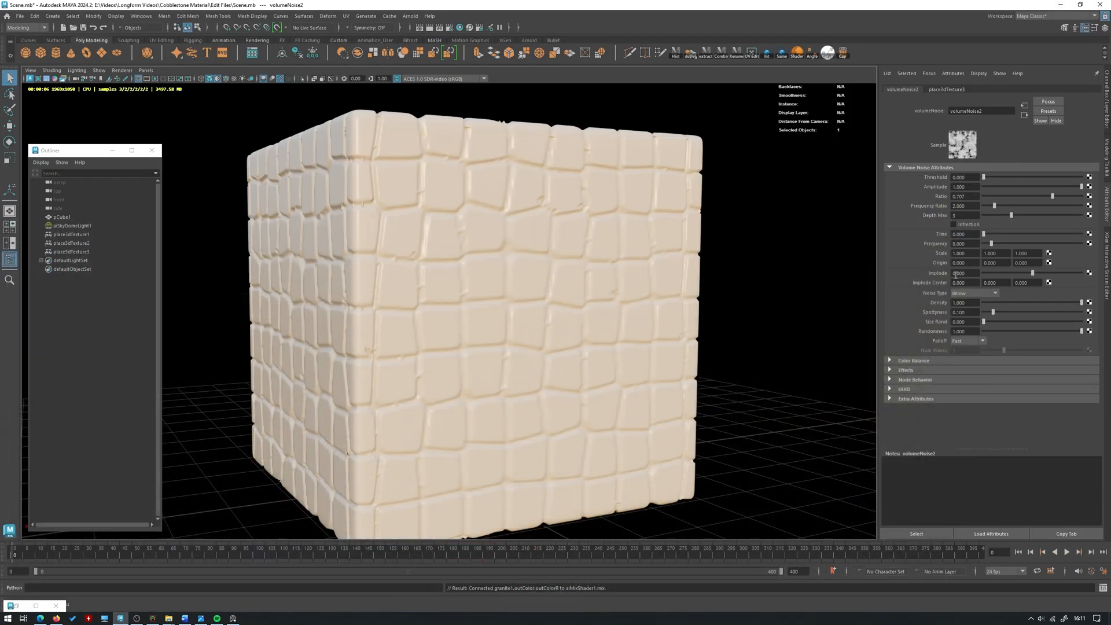
{"action": "left_click", "coordinate": [909, 362]}
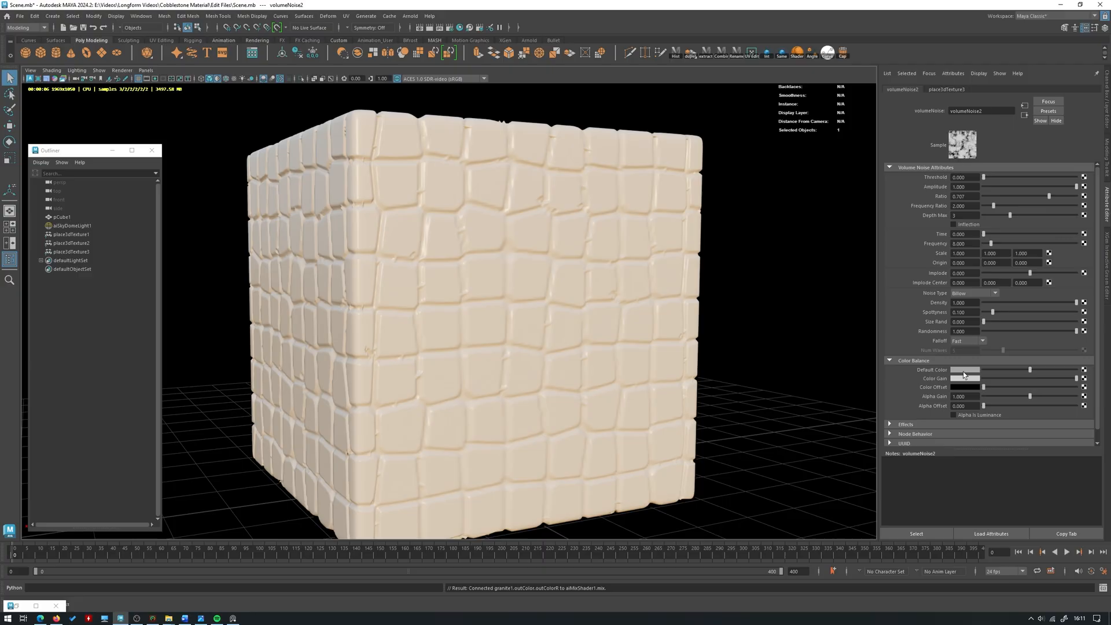
{"action": "left_click", "coordinate": [970, 369]}
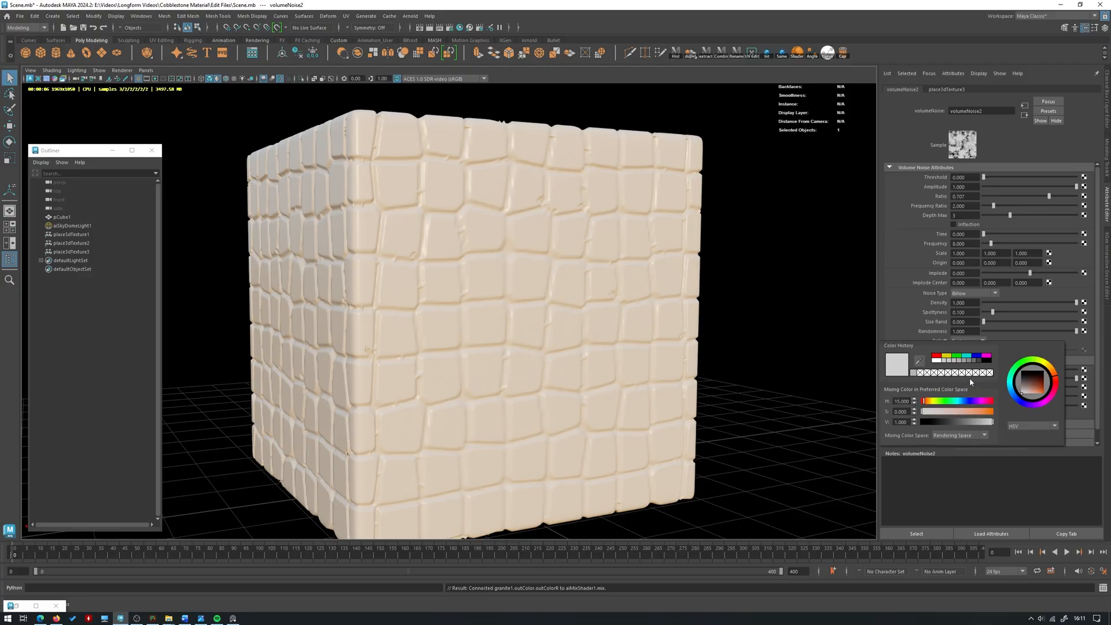
{"action": "left_click", "coordinate": [958, 356]}
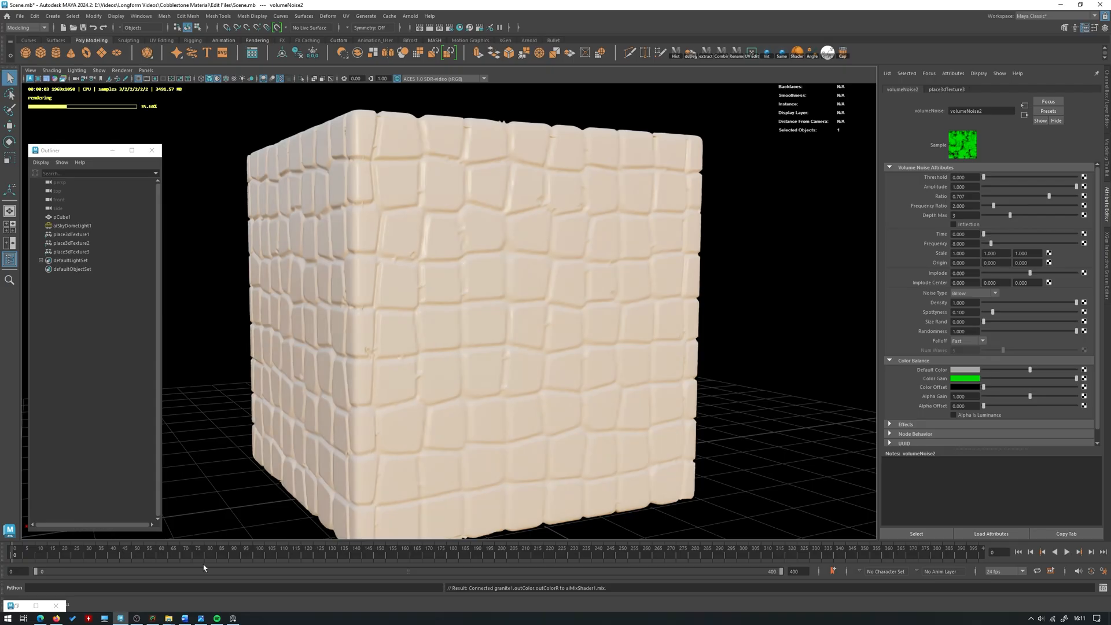
- Select volumeNoise1 in the shading network and set its Color Gain to a mid grey
{"action": "left_click", "coordinate": [36, 605]}
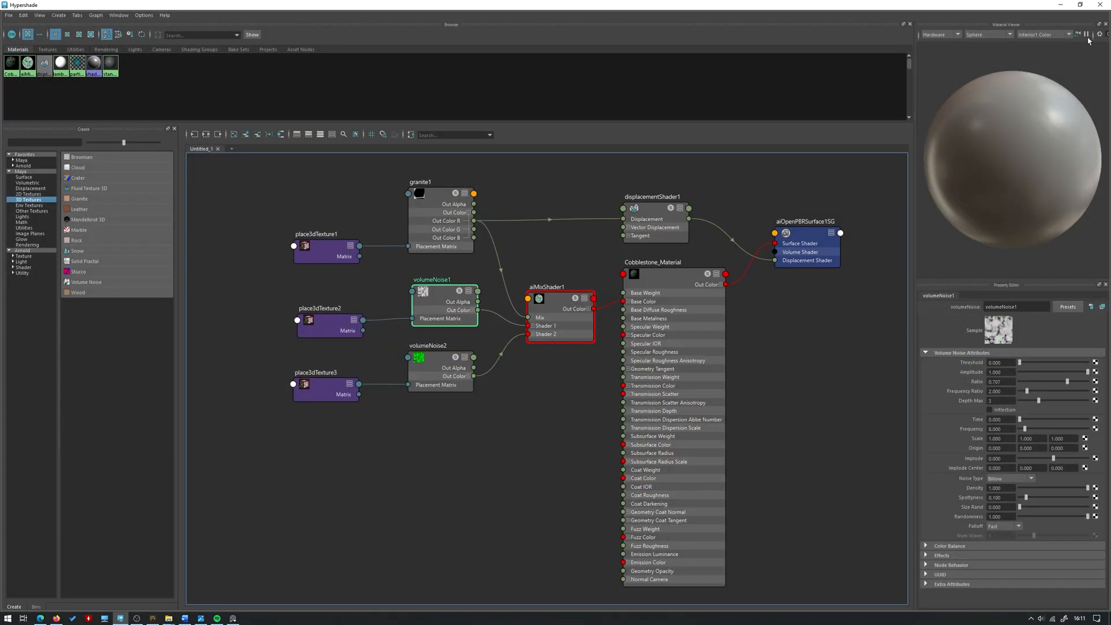
{"action": "left_click", "coordinate": [1061, 5]}
{"action": "left_click", "coordinate": [966, 380]}
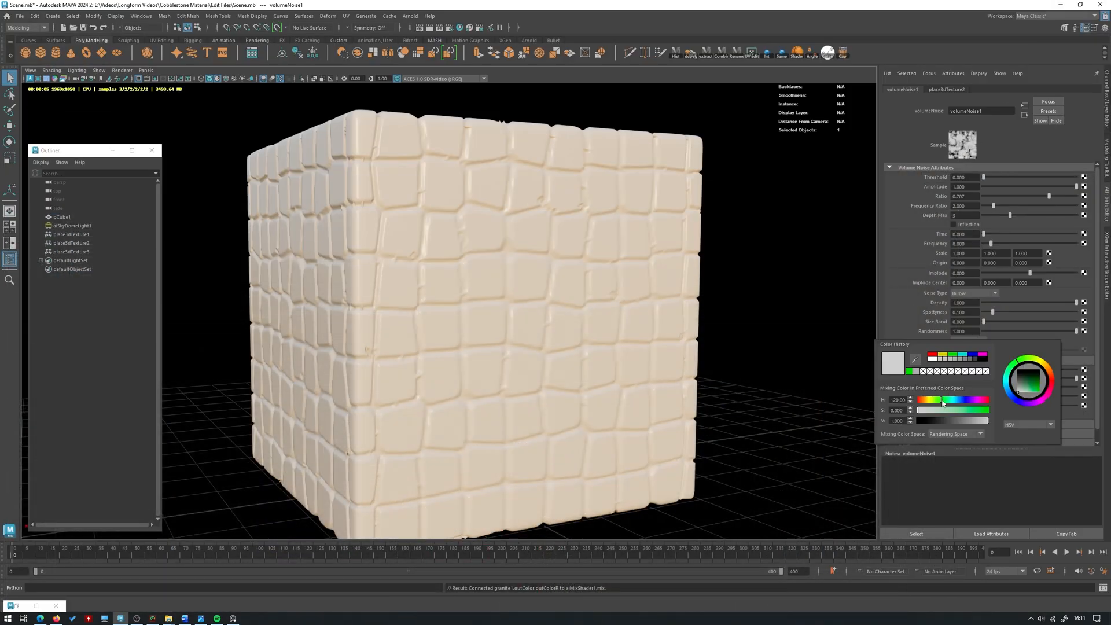
{"action": "left_click", "coordinate": [975, 421]}
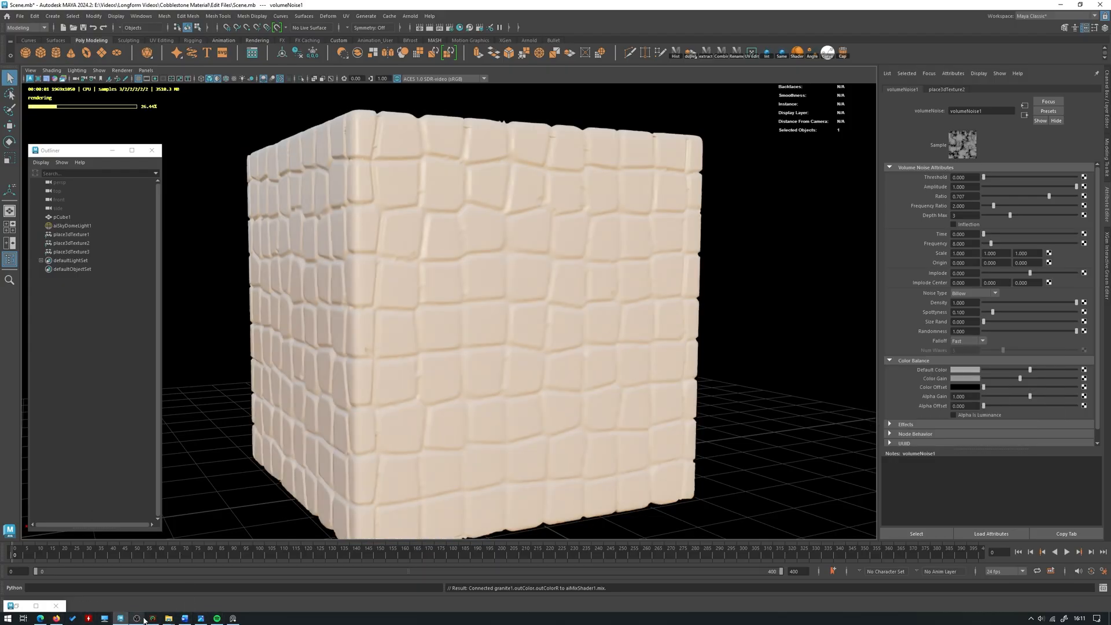
- Undo the last attribute change and restart the viewport render by switching the renderer to Viewport 2.0 and back to Arnold
{"action": "key", "text": "ctrl+z"}
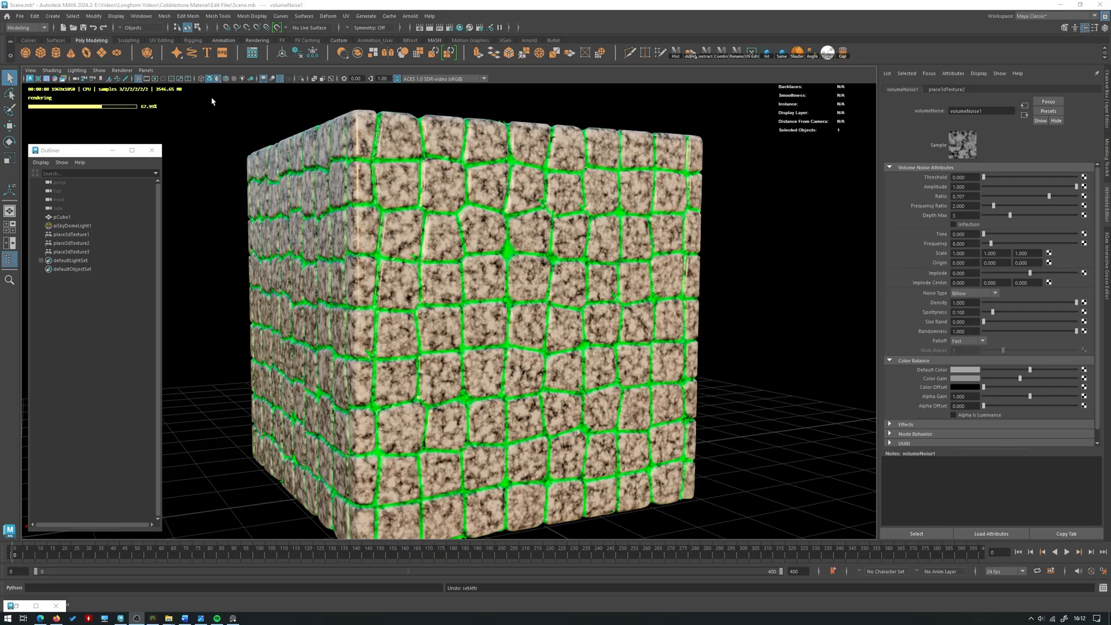
{"action": "left_click", "coordinate": [122, 70]}
{"action": "left_click", "coordinate": [132, 86]}
{"action": "left_click", "coordinate": [121, 70]}
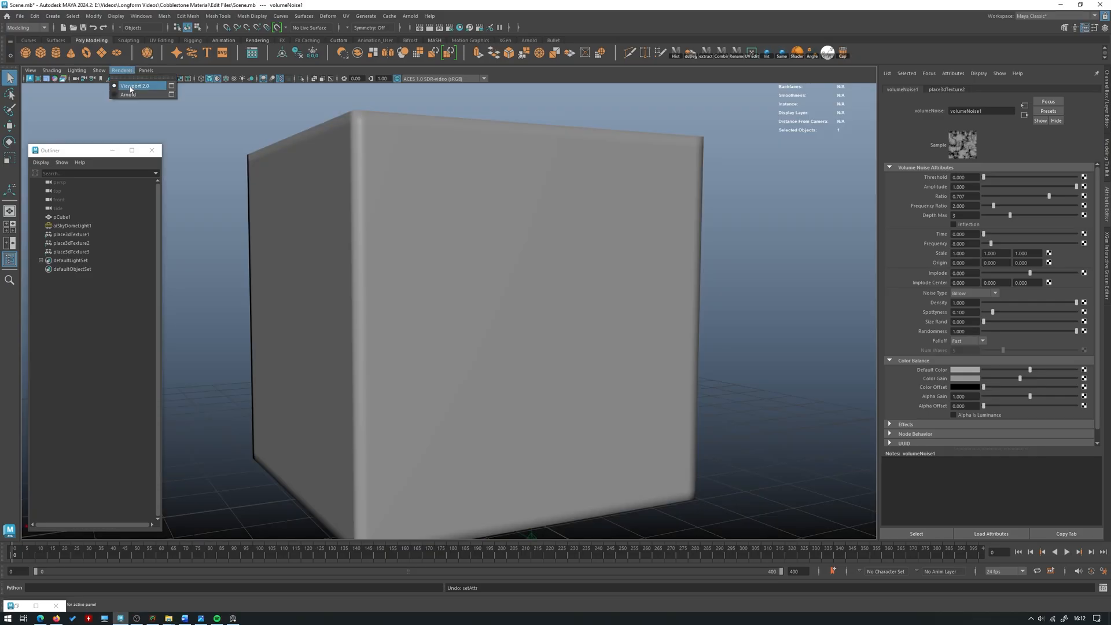
{"action": "left_click", "coordinate": [131, 87]}
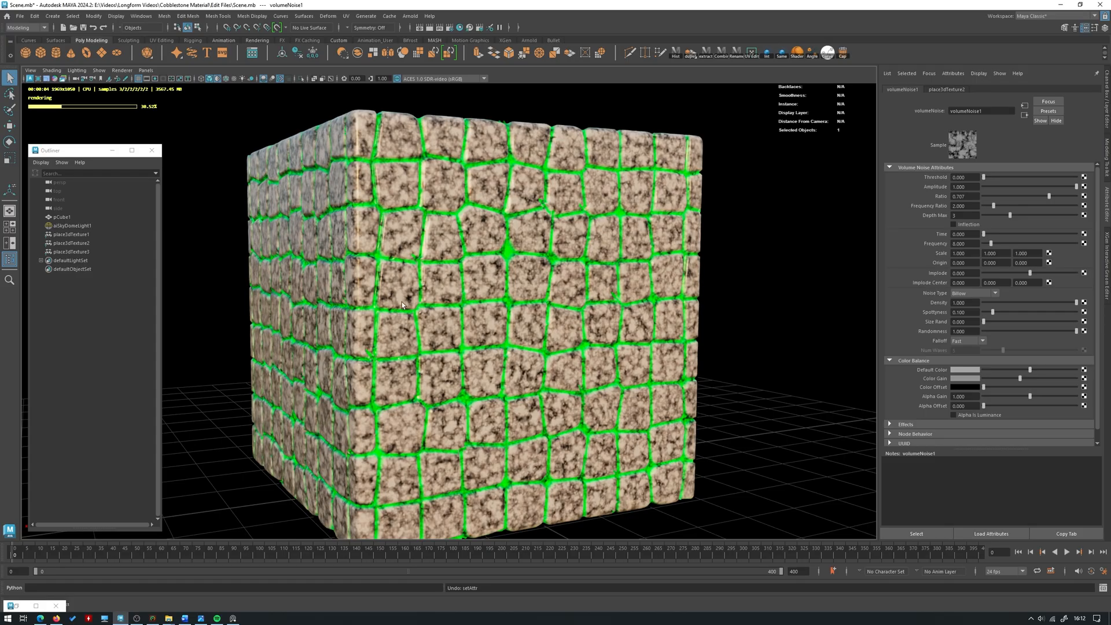
- Examine the green joints and mottled stone faces of the rendered cube up close, and compare volumeNoise1 with volumeNoise2
{"action": "left_click_drag", "start_coordinate": [450, 276], "coordinate": [477, 270], "text": "alt"}
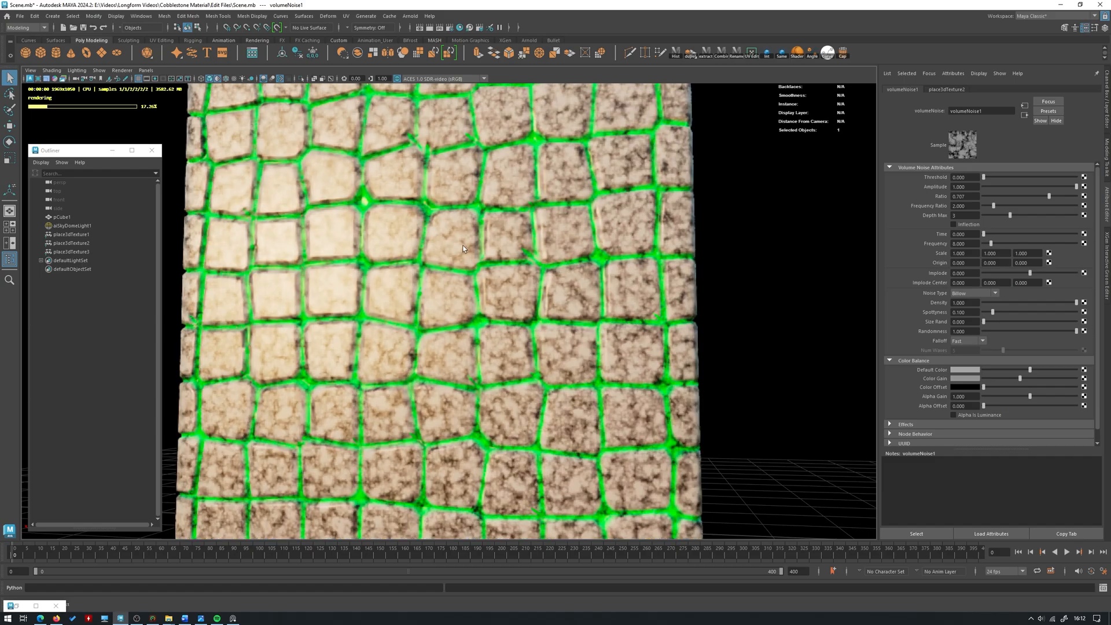
{"action": "mouse_move", "coordinate": [418, 213]}
{"action": "left_mouse_down", "text": "alt"}
{"action": "mouse_move", "coordinate": [423, 229]}
{"action": "mouse_move", "coordinate": [418, 213]}
{"action": "left_mouse_up", "text": "alt"}
{"action": "right_click_drag", "start_coordinate": [301, 268], "coordinate": [353, 258], "text": "alt"}
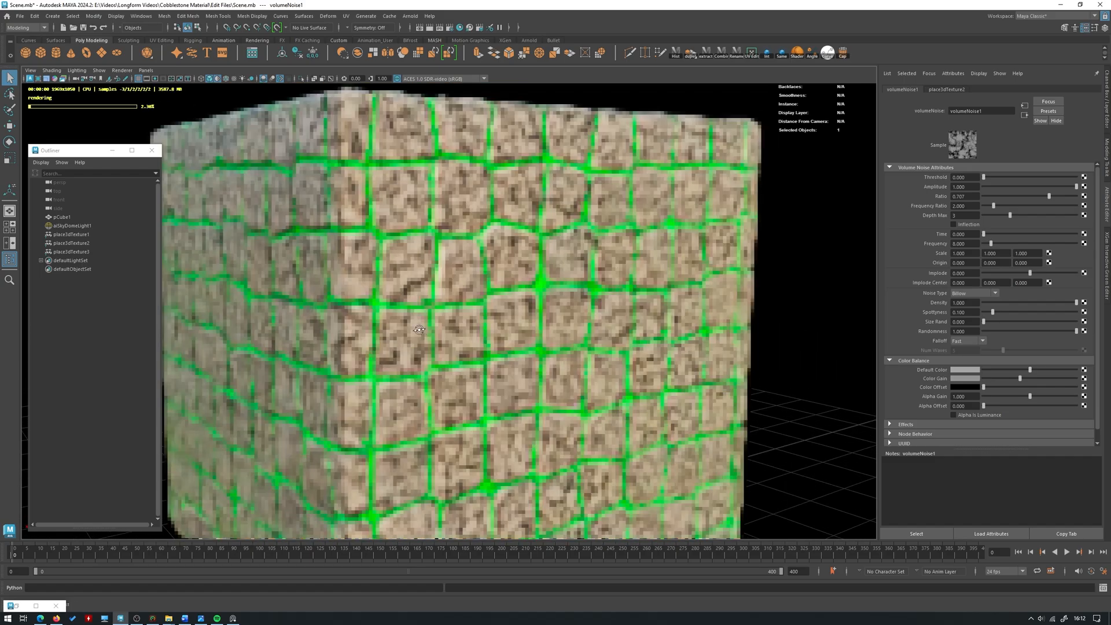
{"action": "left_click_drag", "start_coordinate": [353, 257], "coordinate": [321, 261], "text": "alt"}
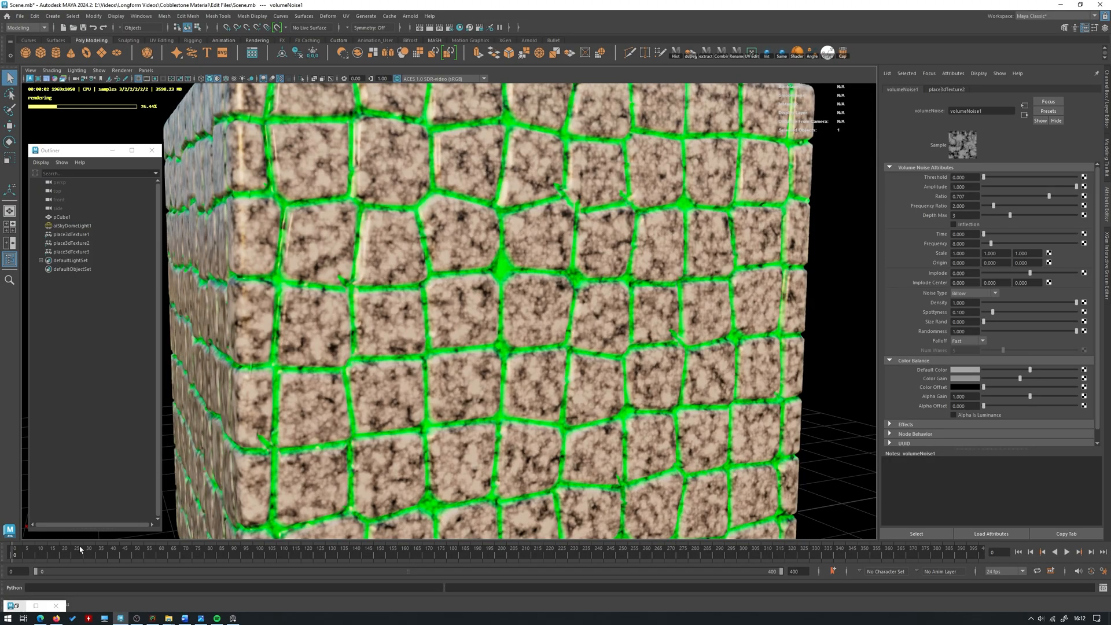
{"action": "double_click", "coordinate": [21, 609]}
{"action": "left_click", "coordinate": [440, 388]}
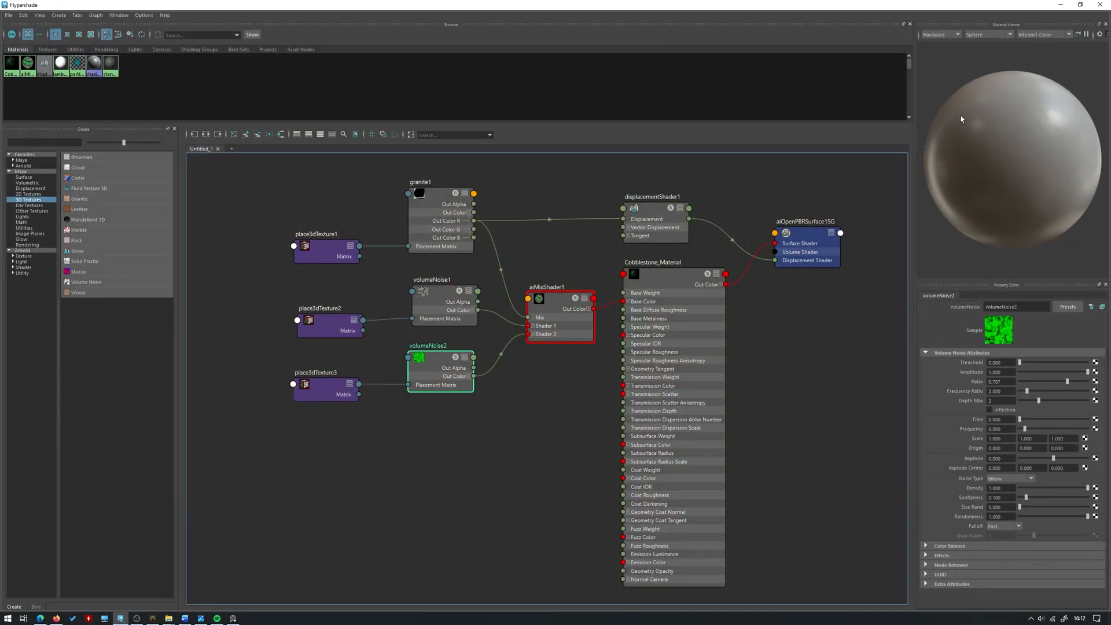
{"action": "left_click", "coordinate": [450, 306]}
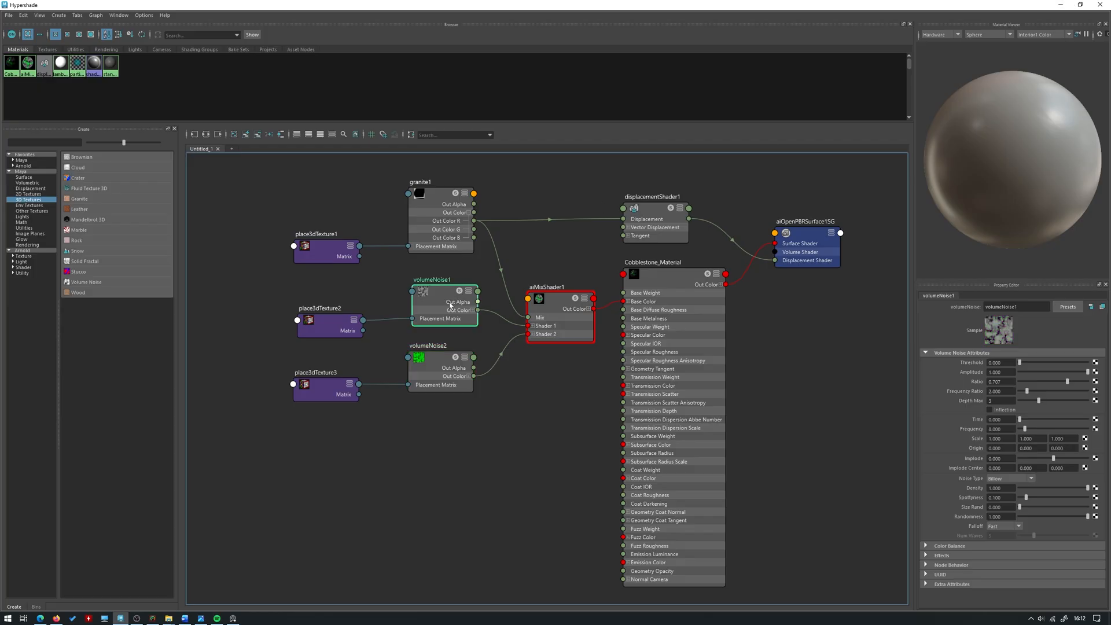
{"action": "left_click", "coordinate": [1061, 4]}
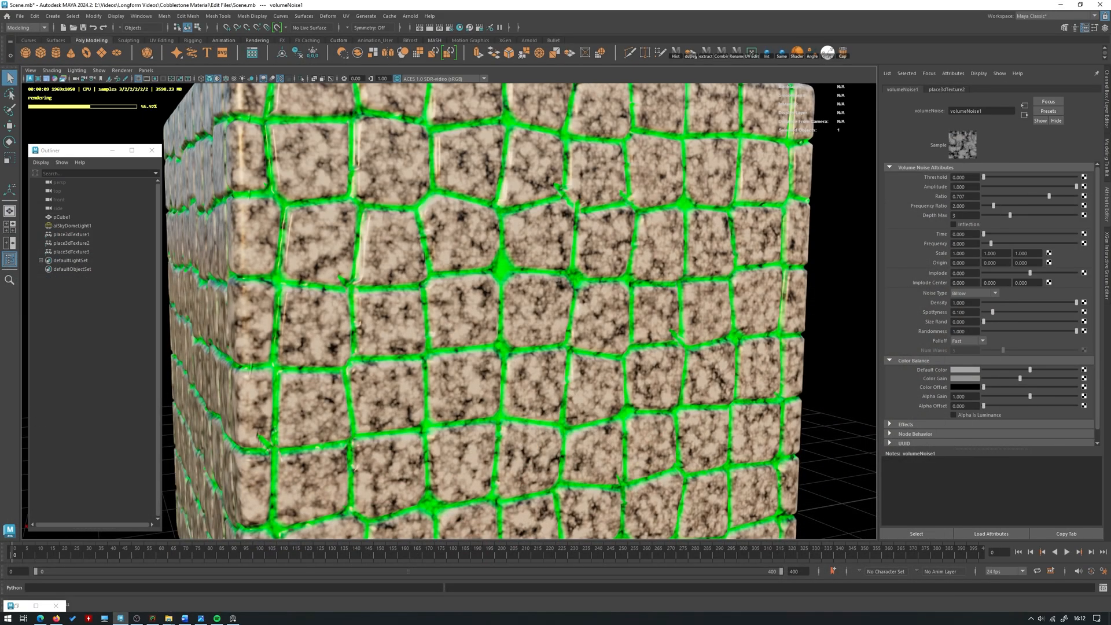
{"action": "scroll", "coordinate": [529, 218], "scroll_direction": "up", "scroll_amount": 2}
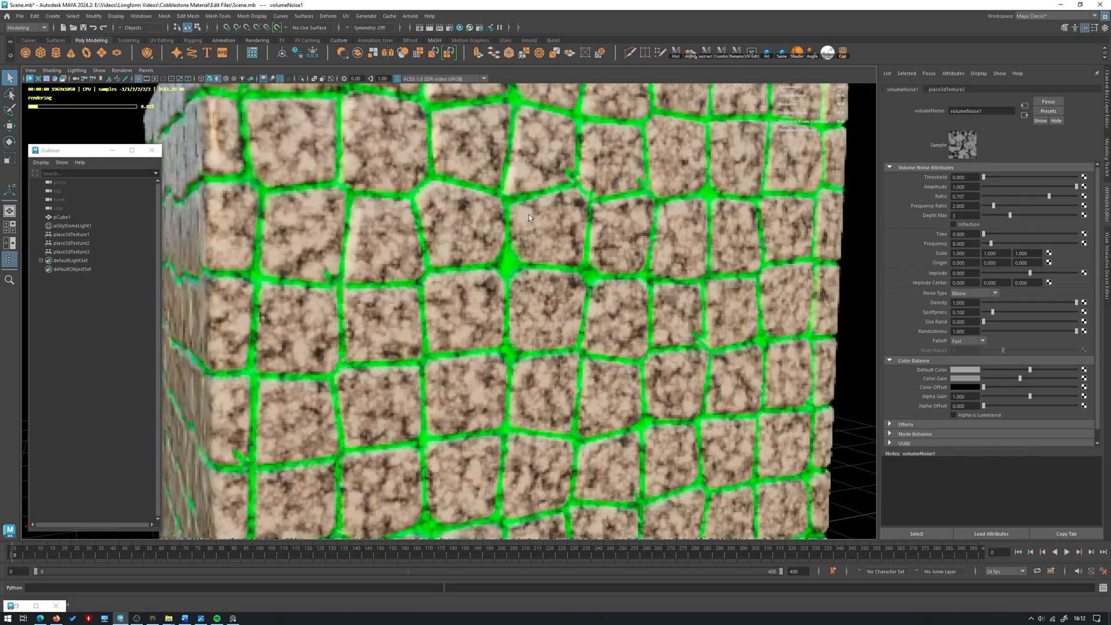
{"action": "scroll", "coordinate": [554, 253], "scroll_direction": "up", "scroll_amount": 3}
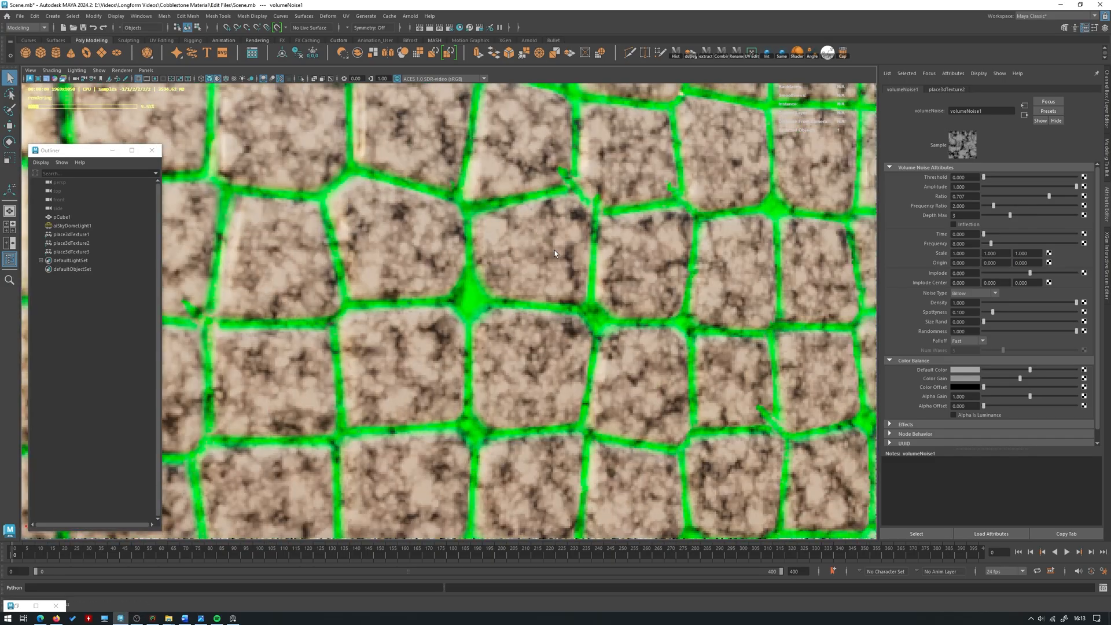
{"action": "scroll", "coordinate": [555, 252], "scroll_direction": "down", "scroll_amount": 2}
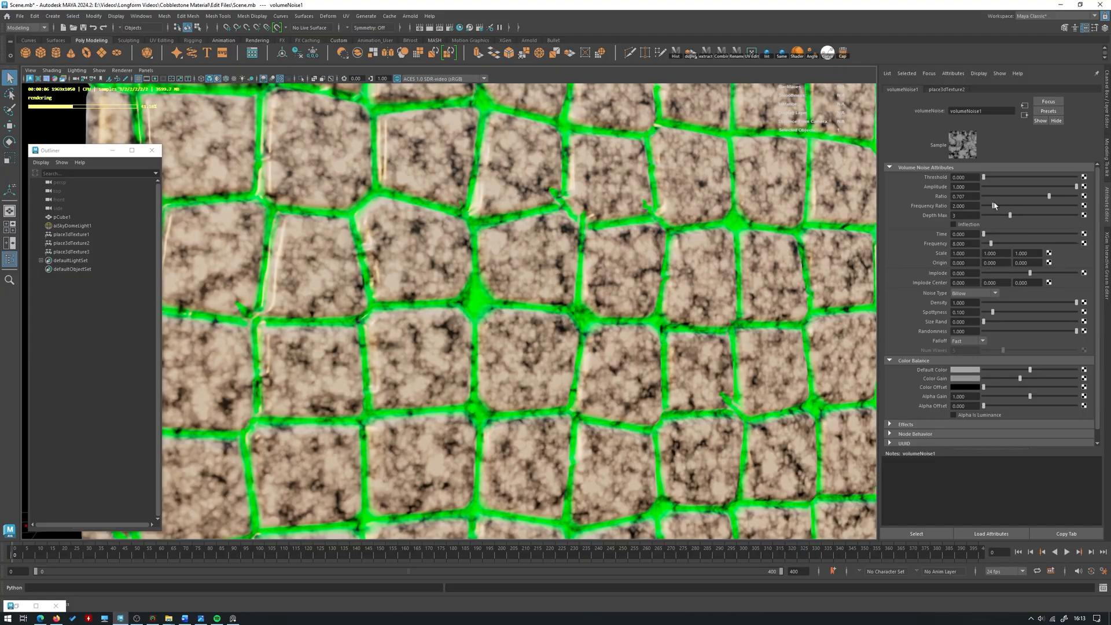
- Darken the Color Gain of volumeNoise1 slightly and raise its Color Offset to a dark grey to soften the stone contrast
{"action": "left_click", "coordinate": [965, 379]}
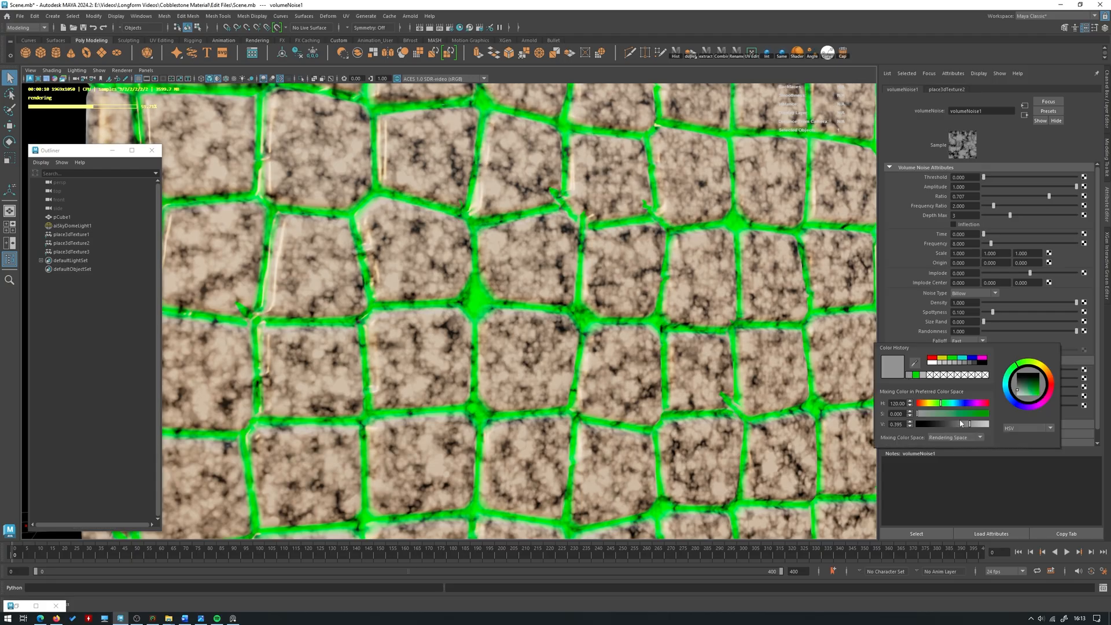
{"action": "left_click_drag", "start_coordinate": [961, 424], "coordinate": [966, 425]}
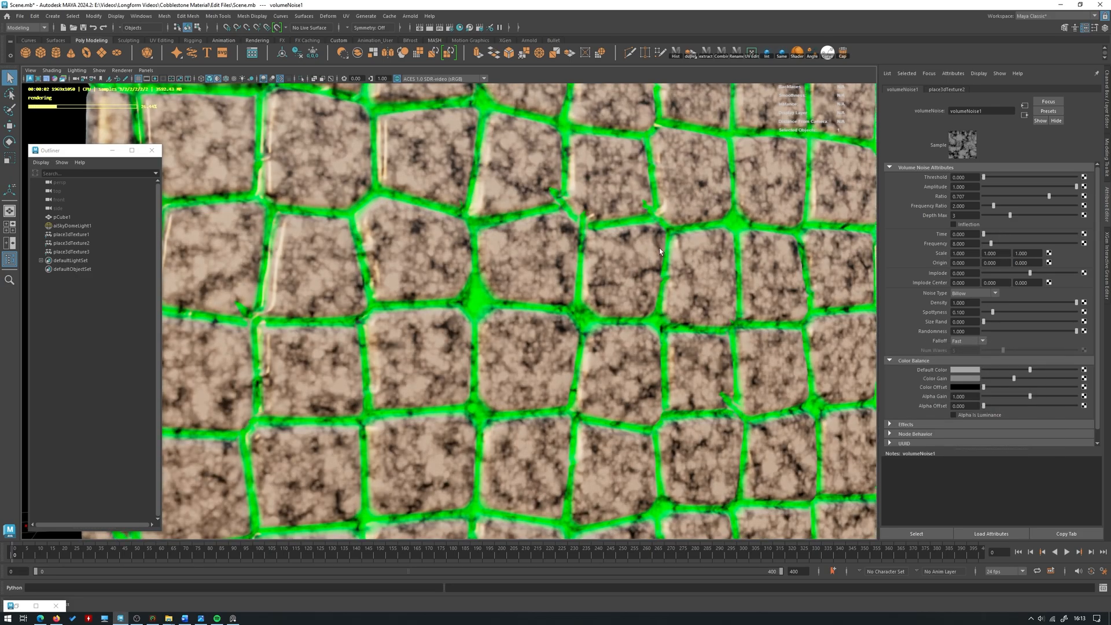
{"action": "left_click", "coordinate": [970, 387]}
{"action": "left_click", "coordinate": [950, 432]}
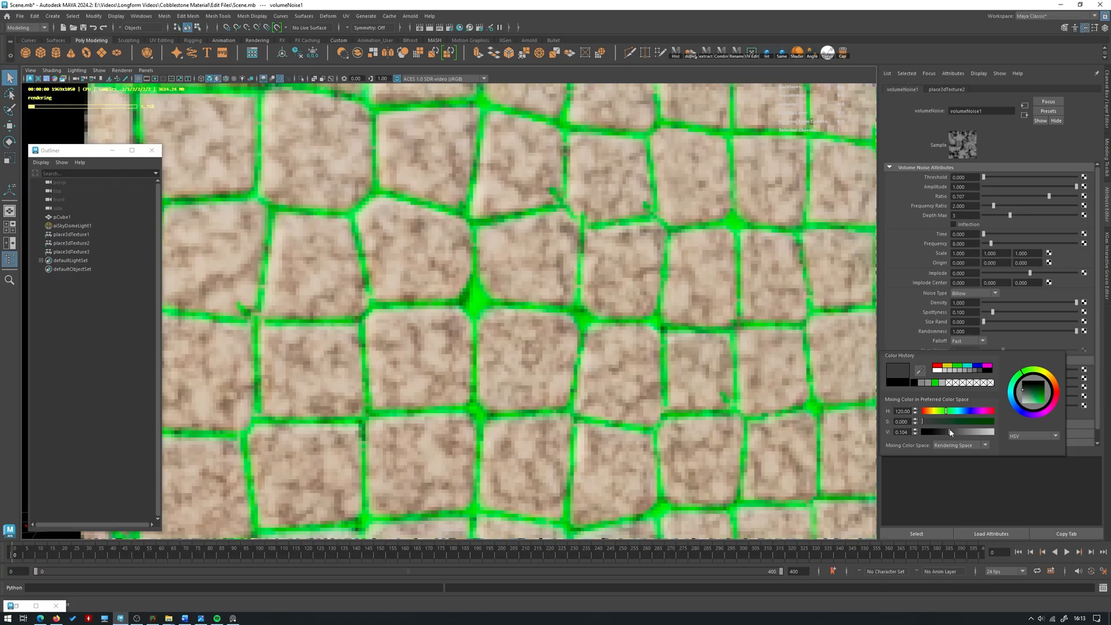
{"action": "left_click_drag", "start_coordinate": [950, 432], "coordinate": [960, 431]}
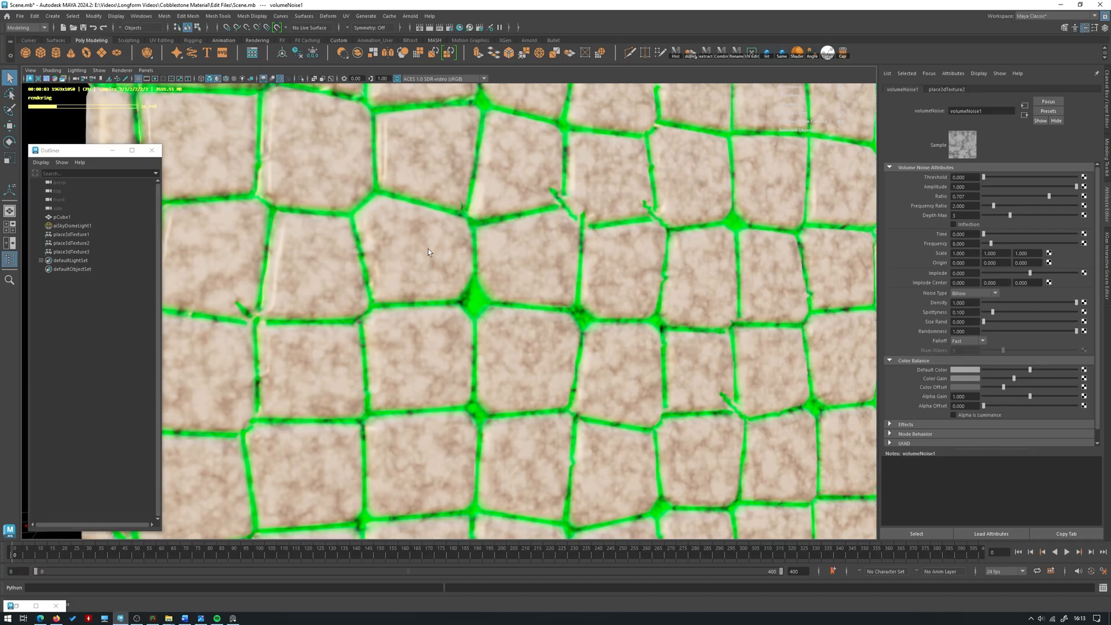
- Set volumeNoise1's Density to 0.656 and its Spottyness, Size Rand and Randomness to 1, and check the spots on the cube
{"action": "left_click_drag", "start_coordinate": [1021, 333], "coordinate": [979, 332]}
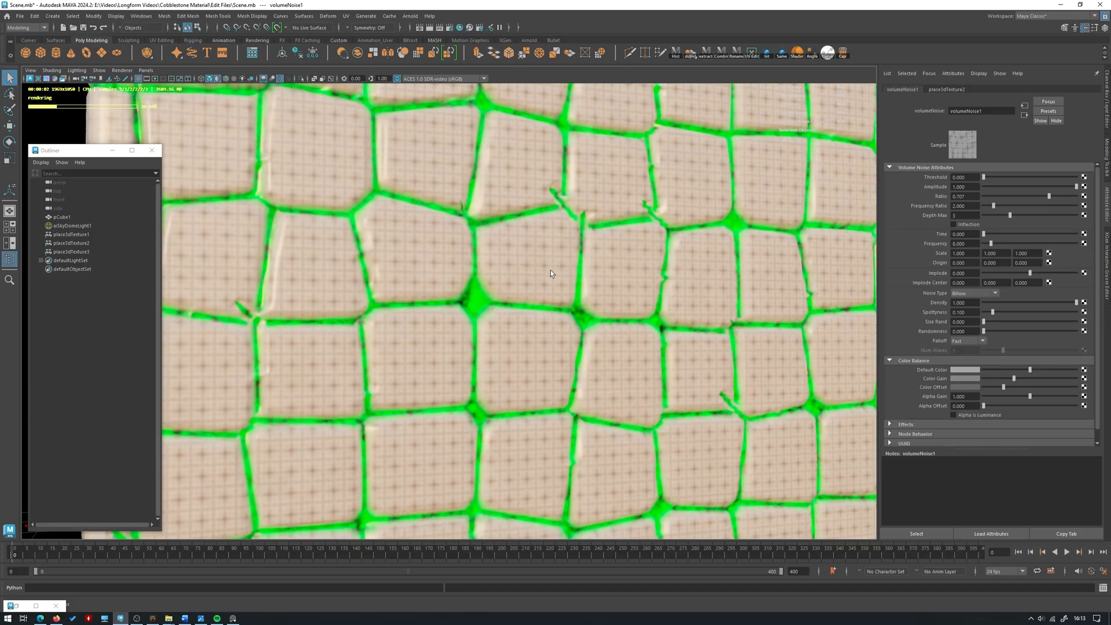
{"action": "left_click_drag", "start_coordinate": [1006, 335], "coordinate": [1081, 335]}
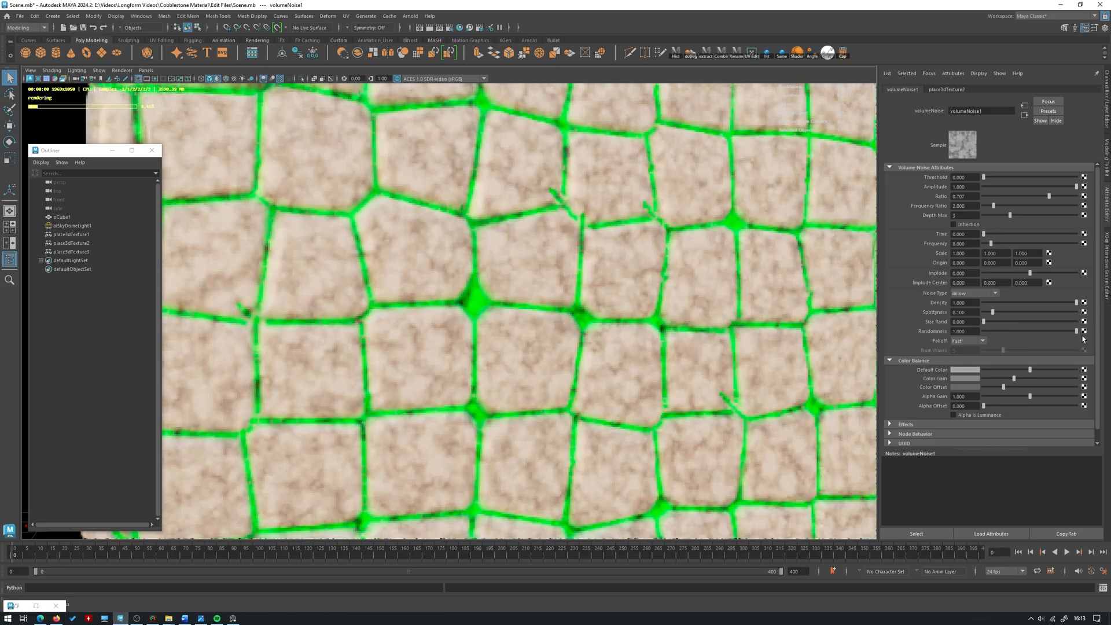
{"action": "left_click_drag", "start_coordinate": [985, 322], "coordinate": [1051, 323]}
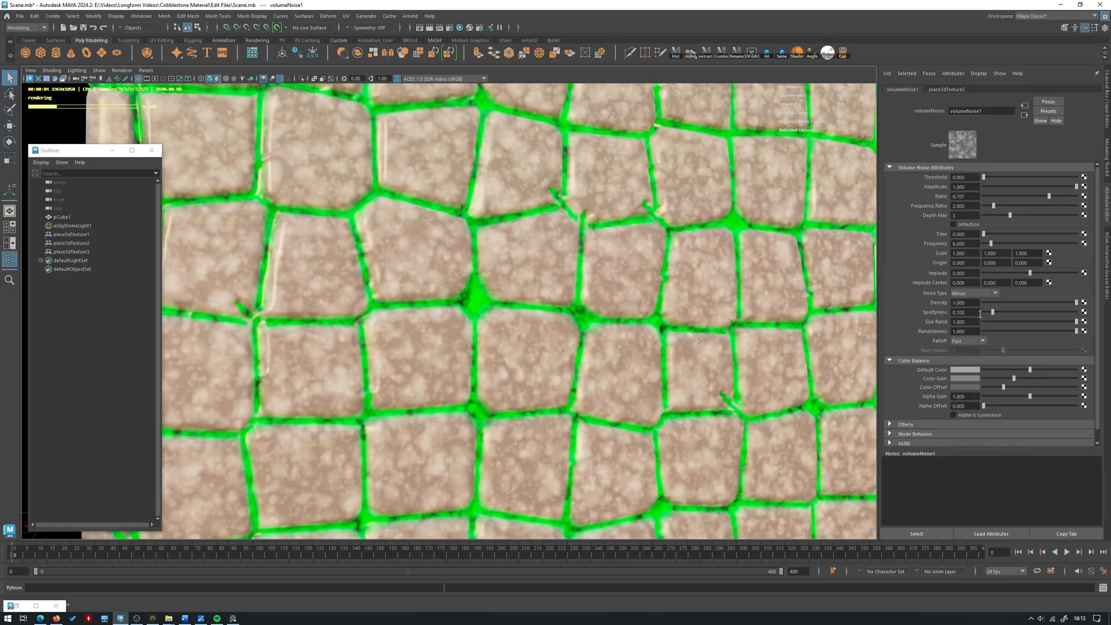
{"action": "left_click_drag", "start_coordinate": [990, 312], "coordinate": [1044, 303]}
{"action": "scroll", "coordinate": [446, 370], "scroll_direction": "down", "scroll_amount": 5}
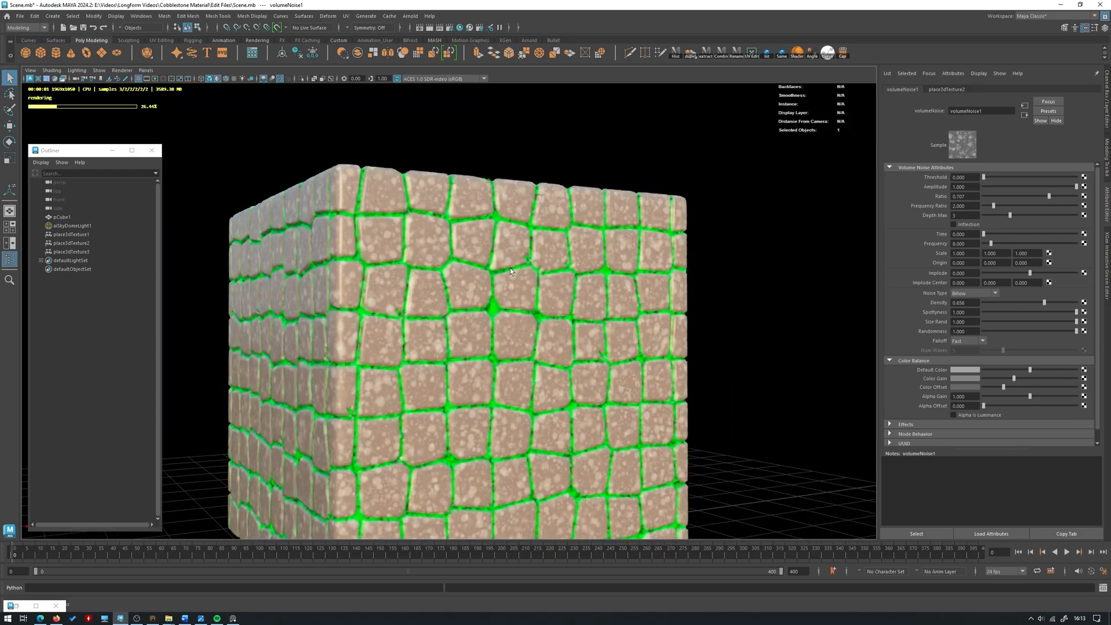
{"action": "scroll", "coordinate": [498, 220], "scroll_direction": "up", "scroll_amount": 4}
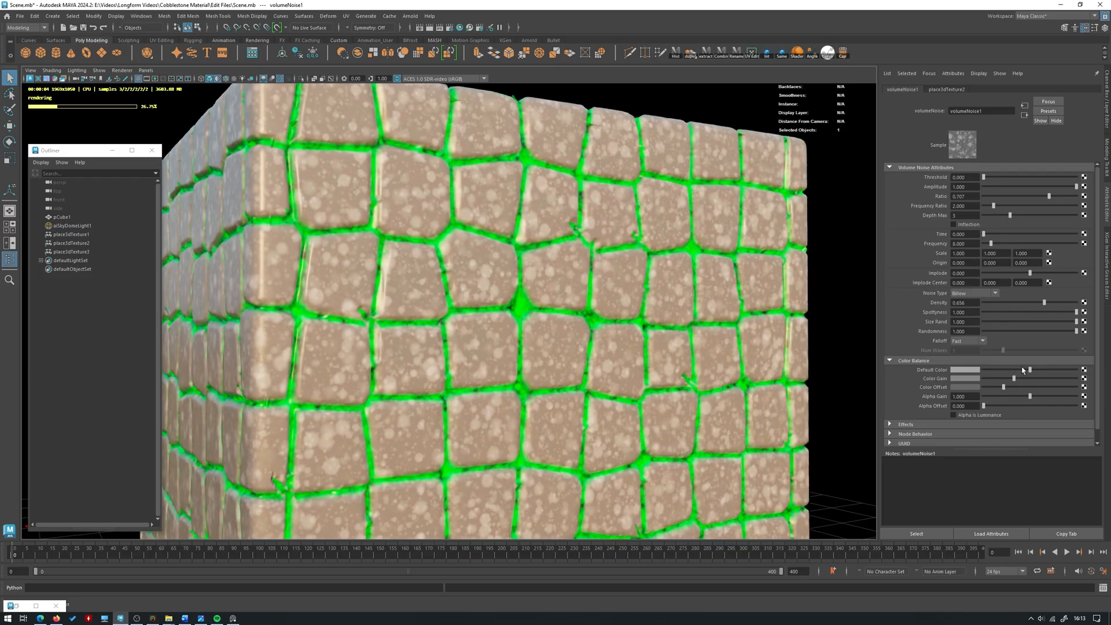
- Lower the Color Gain and Color Offset of volumeNoise1 to darker greys for more subtle stone speckles
{"action": "left_click_drag", "start_coordinate": [1005, 387], "coordinate": [998, 387]}
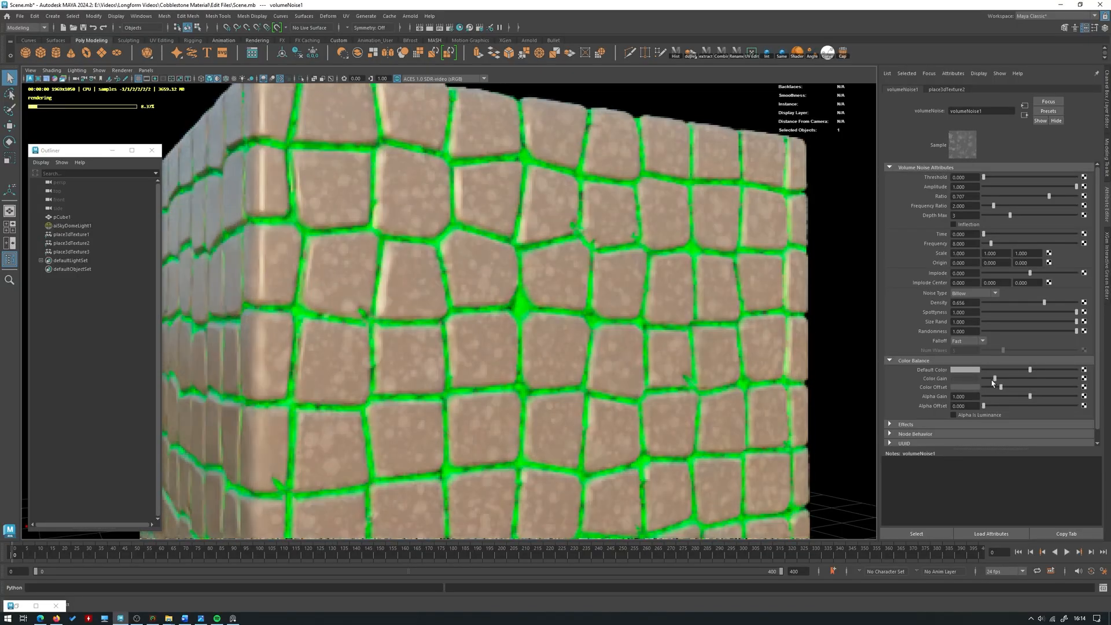
{"action": "left_click", "coordinate": [993, 378]}
{"action": "mouse_move", "coordinate": [998, 387]}
{"action": "left_mouse_down"}
{"action": "mouse_move", "coordinate": [1042, 387]}
{"action": "mouse_move", "coordinate": [1003, 391]}
{"action": "mouse_move", "coordinate": [1022, 379]}
{"action": "mouse_move", "coordinate": [1004, 379]}
{"action": "left_mouse_up"}
{"action": "left_click", "coordinate": [1030, 379]}
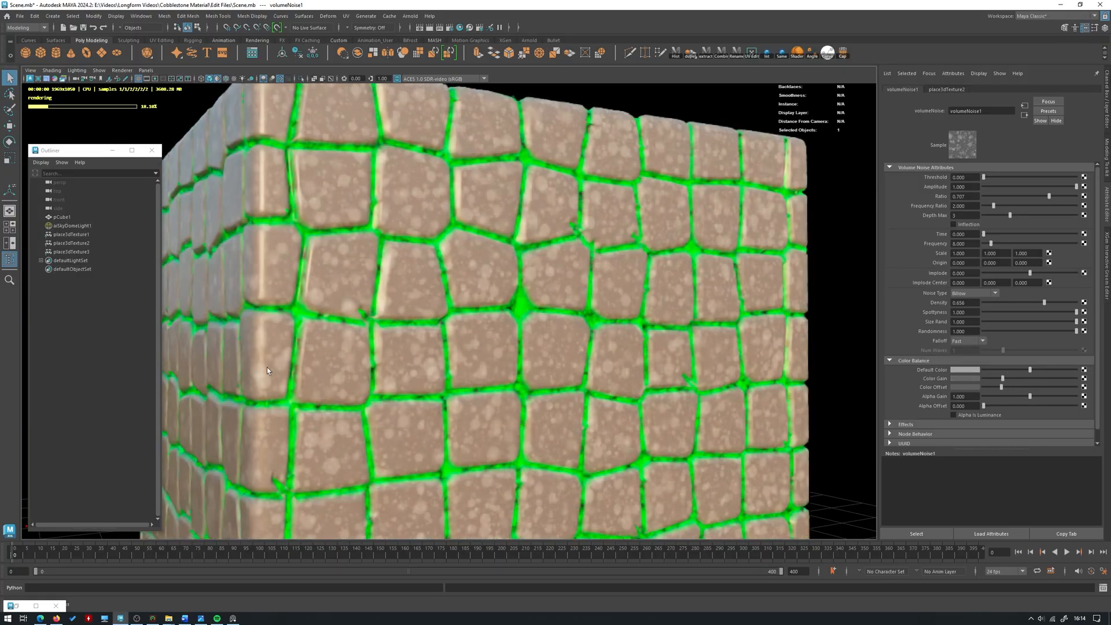
- Select volumeNoise2 and change its Color Gain to a dark yellowish moss green with a hue of about 83 and full saturation
{"action": "left_click", "coordinate": [11, 605]}
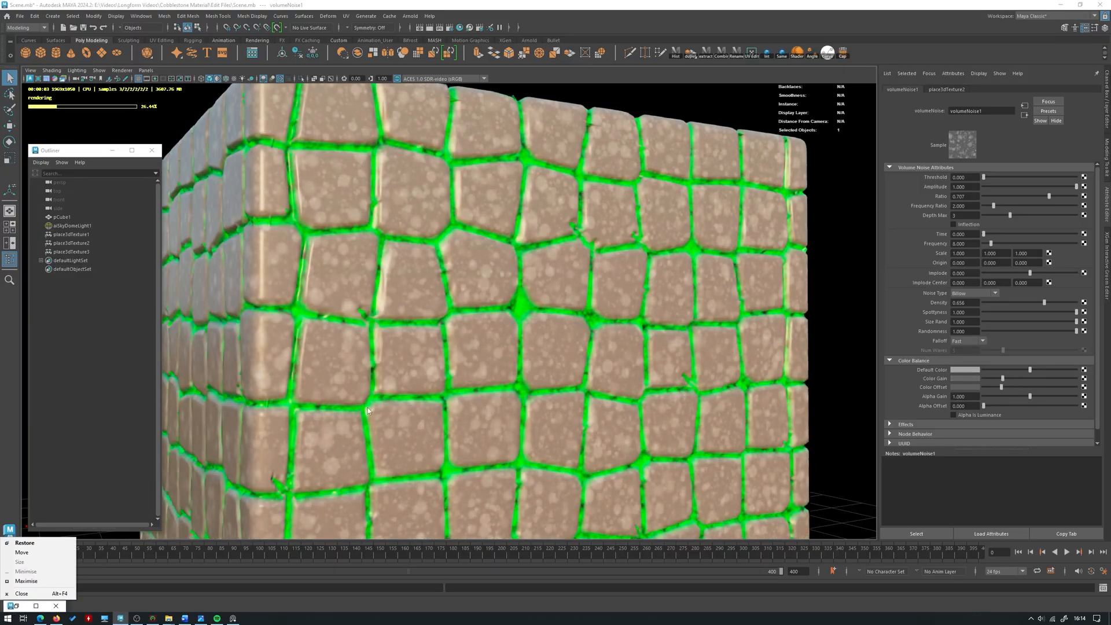
{"action": "left_click", "coordinate": [36, 547]}
{"action": "left_click", "coordinate": [450, 370]}
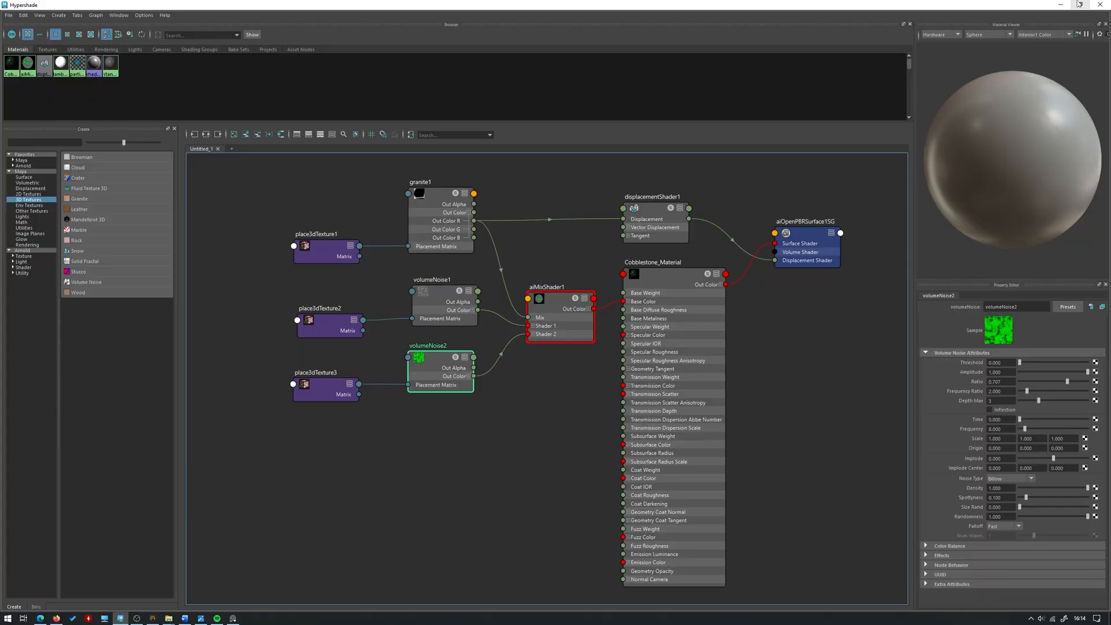
{"action": "left_click", "coordinate": [1062, 5]}
{"action": "left_click", "coordinate": [965, 379]}
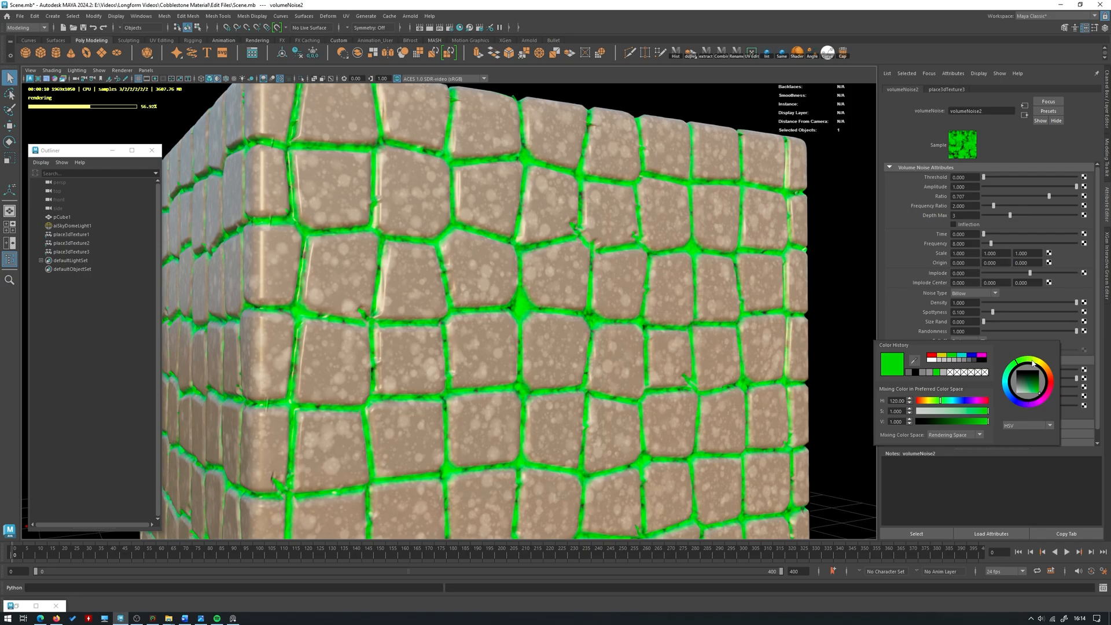
{"action": "left_click_drag", "start_coordinate": [1031, 362], "coordinate": [1028, 359]}
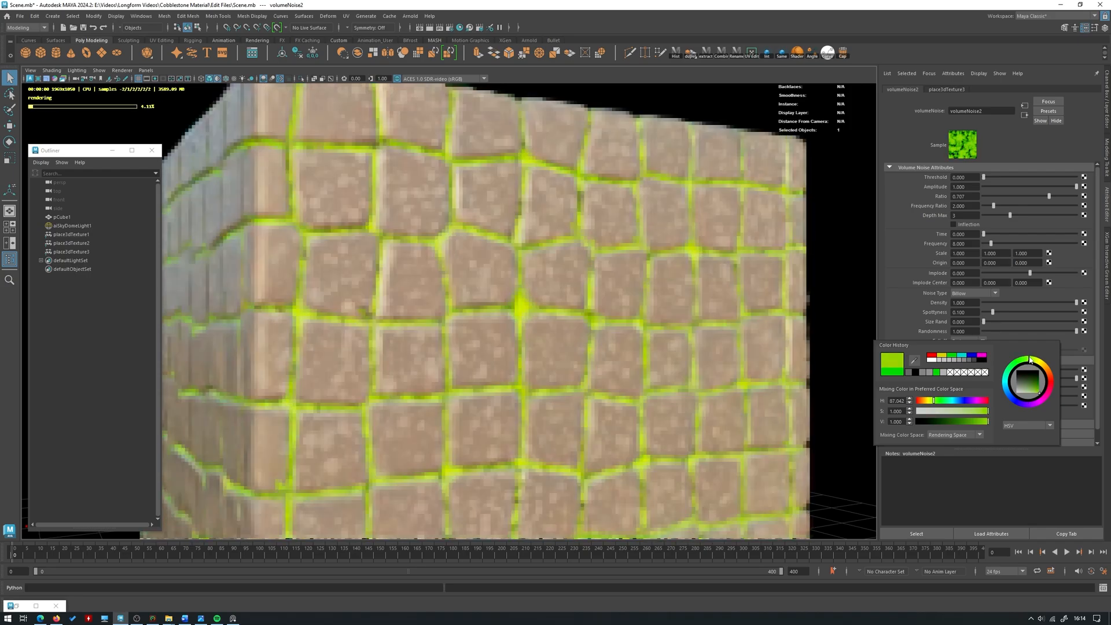
{"action": "left_click_drag", "start_coordinate": [973, 422], "coordinate": [970, 421]}
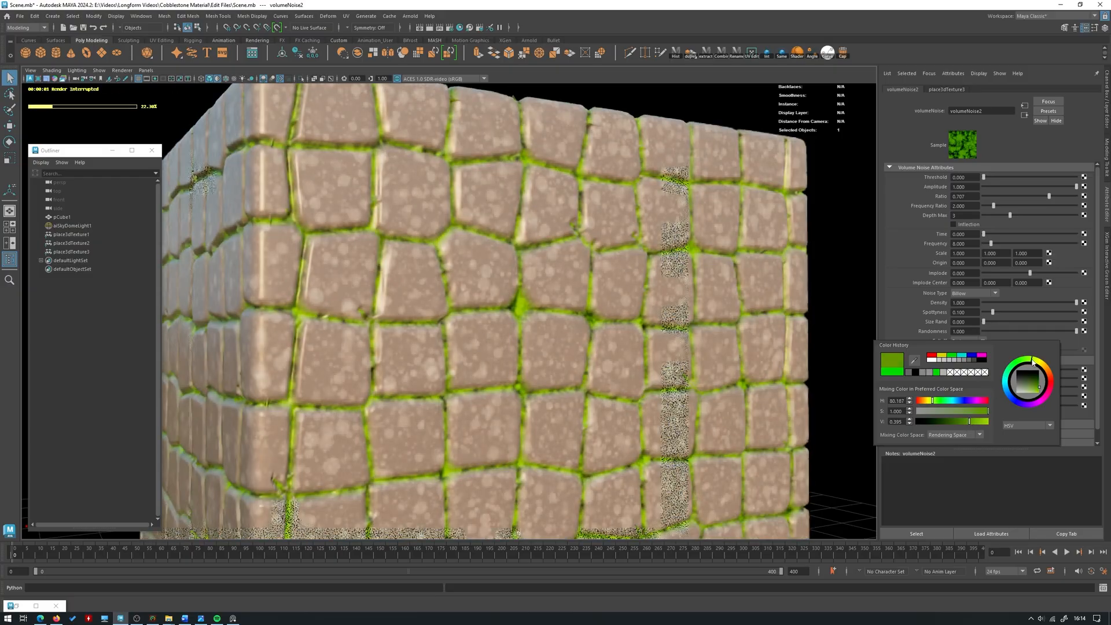
{"action": "left_click_drag", "start_coordinate": [1031, 360], "coordinate": [1031, 361]}
{"action": "left_click", "coordinate": [963, 421]}
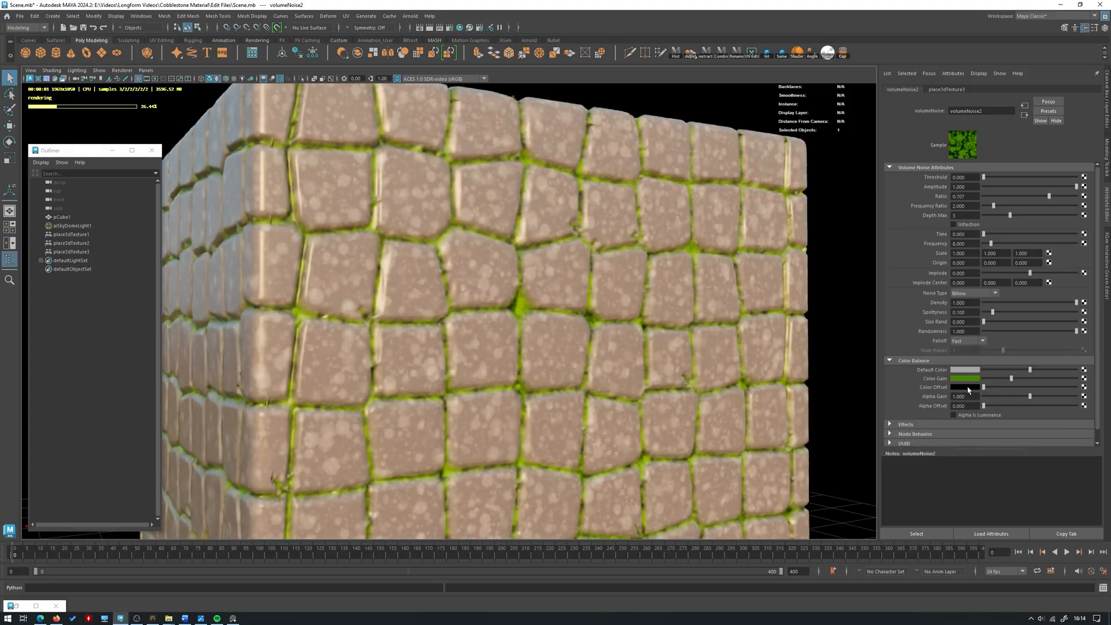
- Sample the moss green into the Color Offset of volumeNoise2 and darken it to a value of about 0.054
{"action": "left_click", "coordinate": [965, 388]}
{"action": "left_click", "coordinate": [915, 383]}
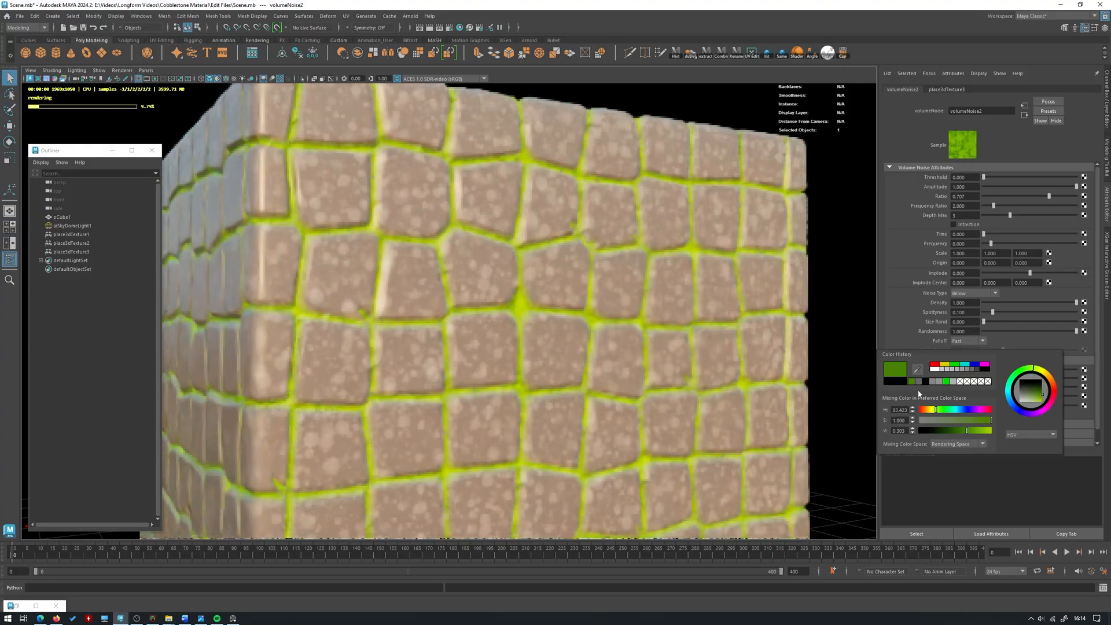
{"action": "left_click", "coordinate": [956, 431]}
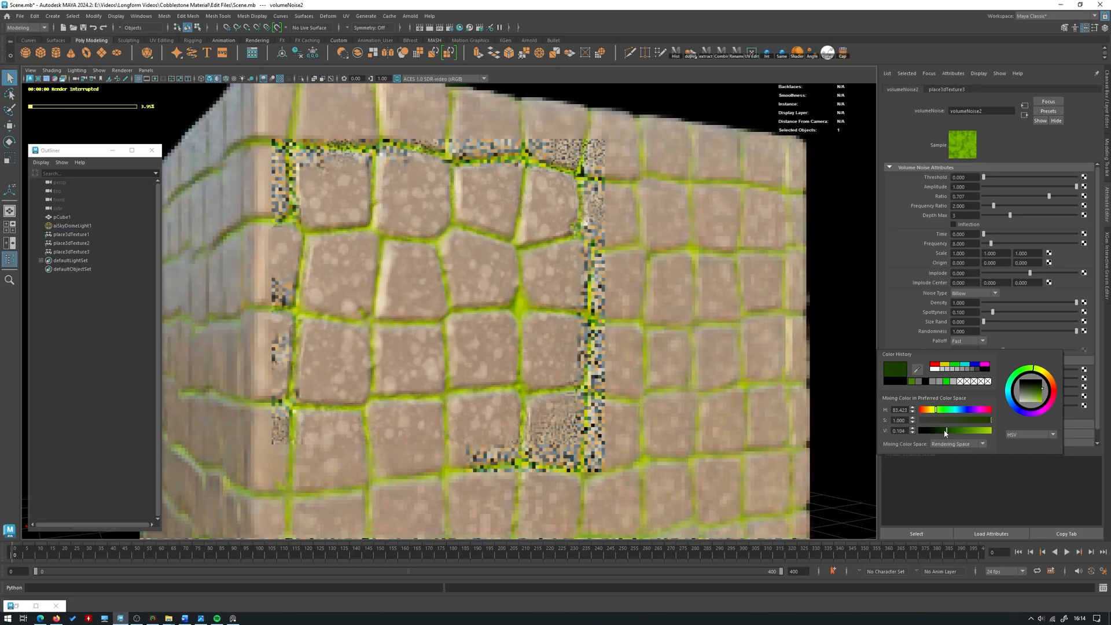
{"action": "left_click", "coordinate": [940, 431]}
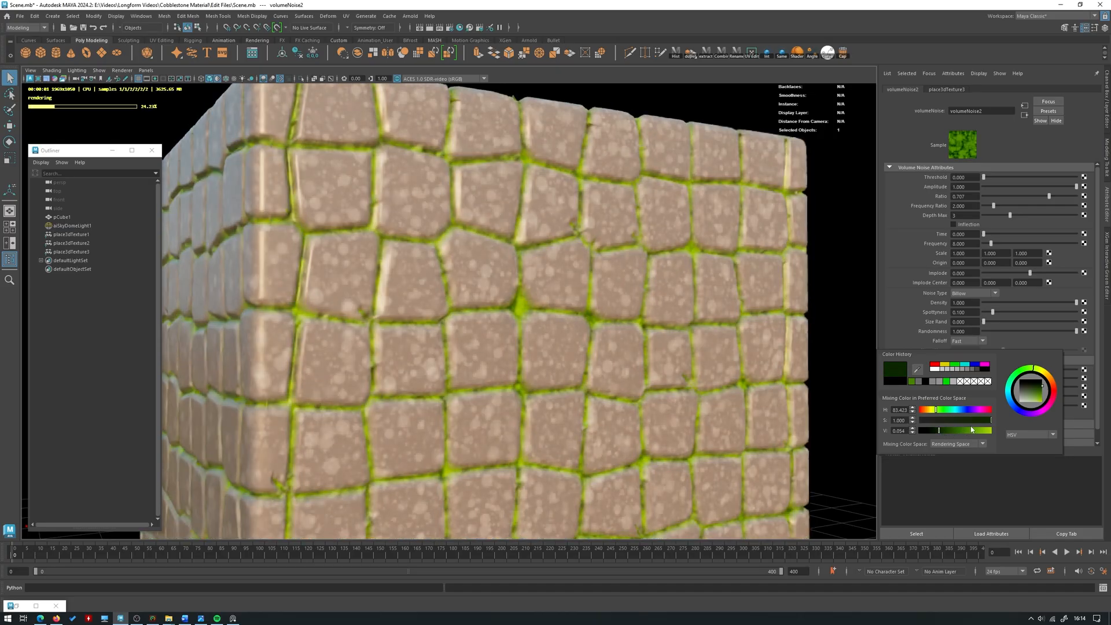
- Shift the Color Offset of volumeNoise2 to a greener hue of about 103 with saturation about 0.96, and check the cube
{"action": "left_click", "coordinate": [988, 420]}
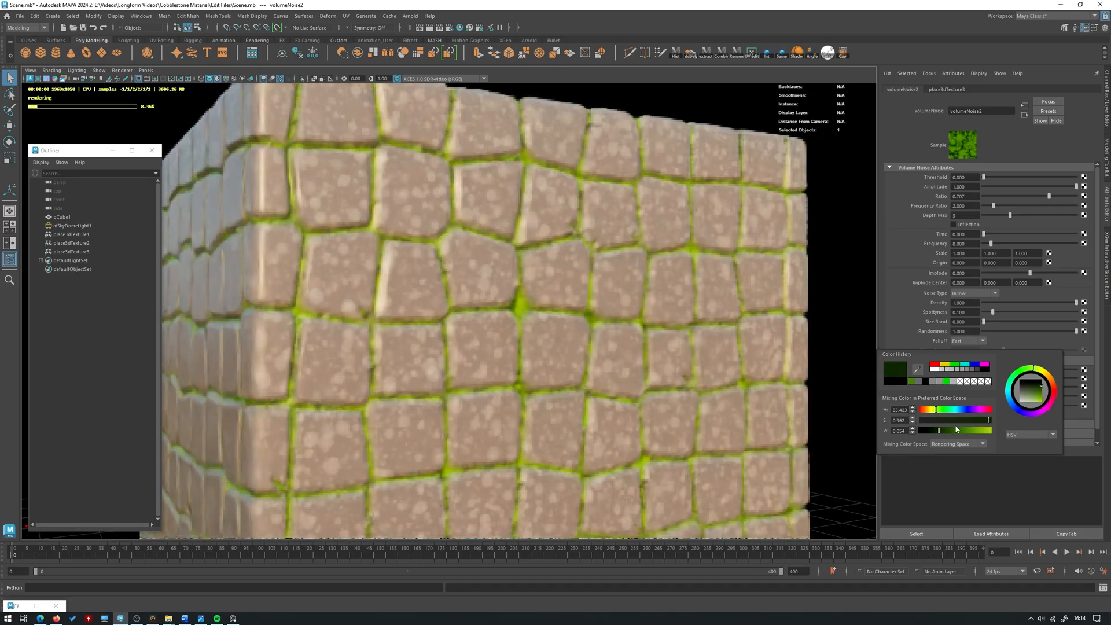
{"action": "left_click", "coordinate": [1027, 374]}
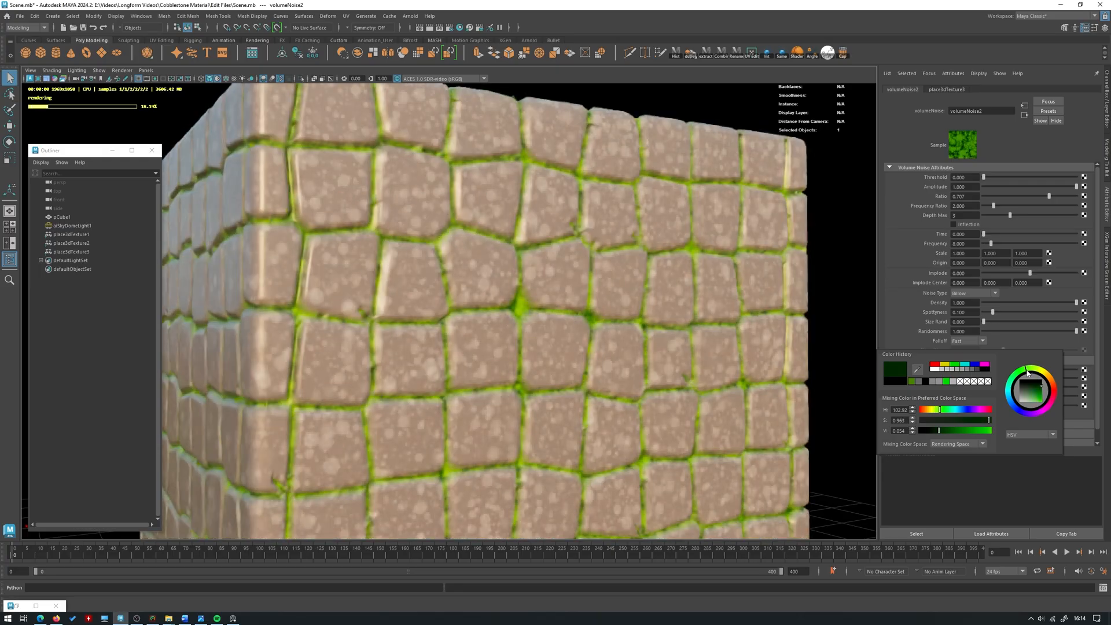
{"action": "scroll", "coordinate": [531, 255], "scroll_direction": "down", "scroll_amount": 5}
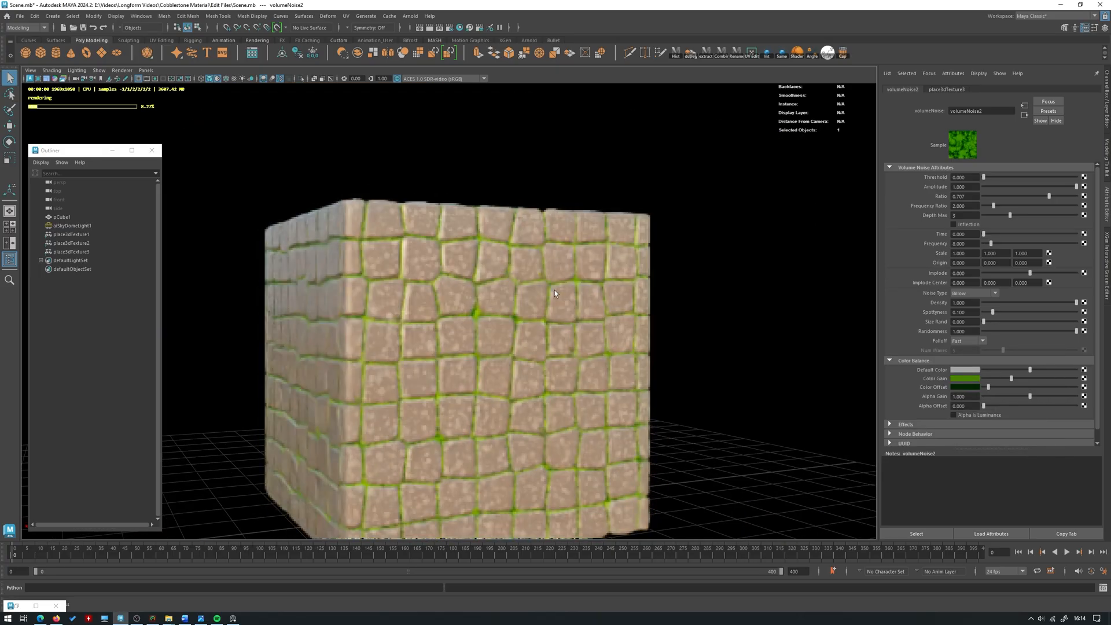
{"action": "left_click_drag", "start_coordinate": [555, 290], "coordinate": [595, 236], "text": "alt"}
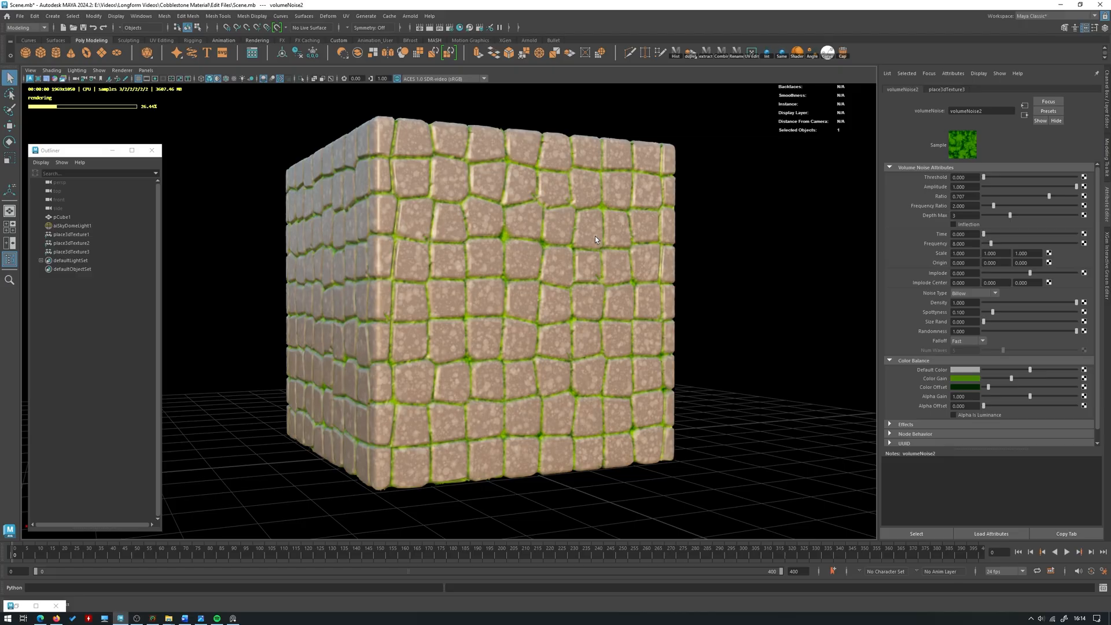
{"action": "left_click_drag", "start_coordinate": [595, 236], "coordinate": [503, 216], "text": "alt"}
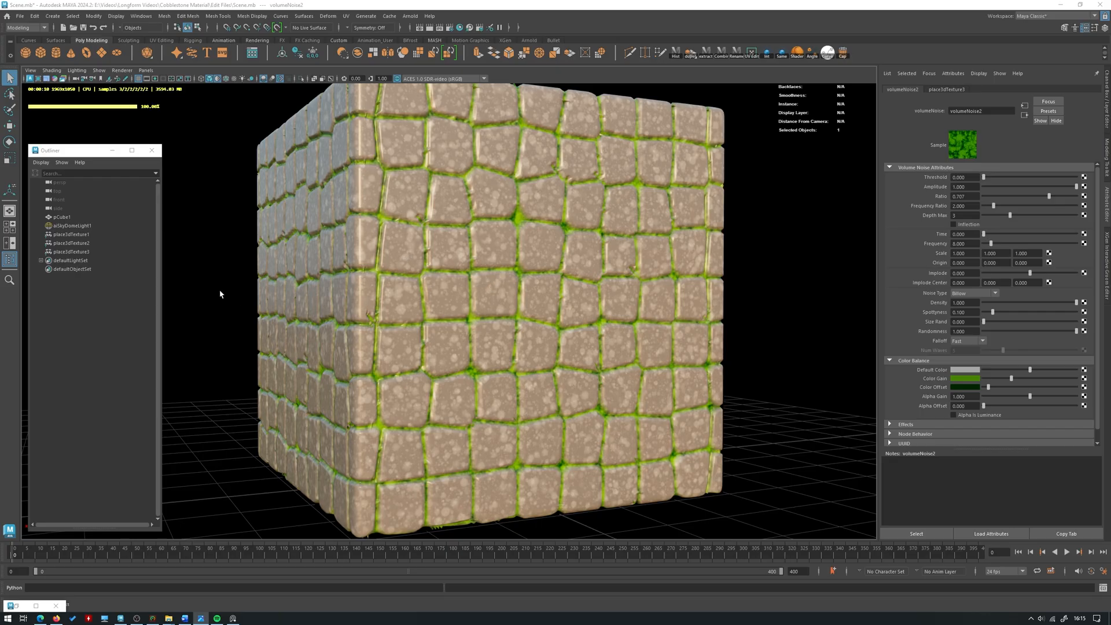
- Create a bump2d node in the material graph and connect its Out Normal to the Normal Camera of Cobblestone_Material
{"action": "left_click", "coordinate": [17, 606]}
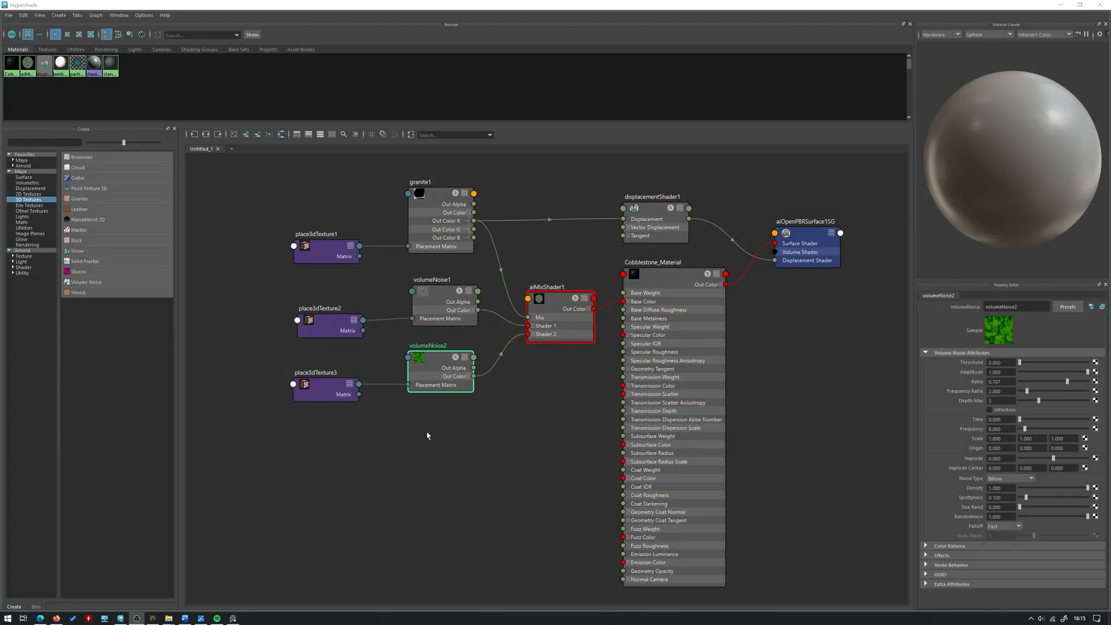
{"action": "left_click", "coordinate": [421, 470]}
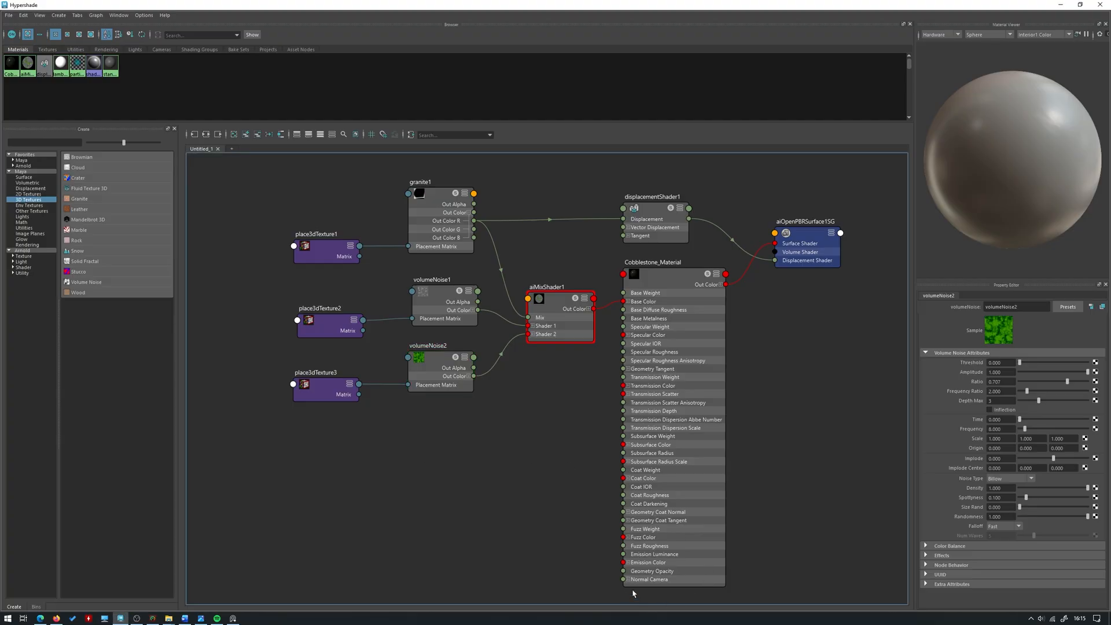
{"action": "middle_click_drag", "start_coordinate": [523, 533], "coordinate": [491, 505], "text": "alt"}
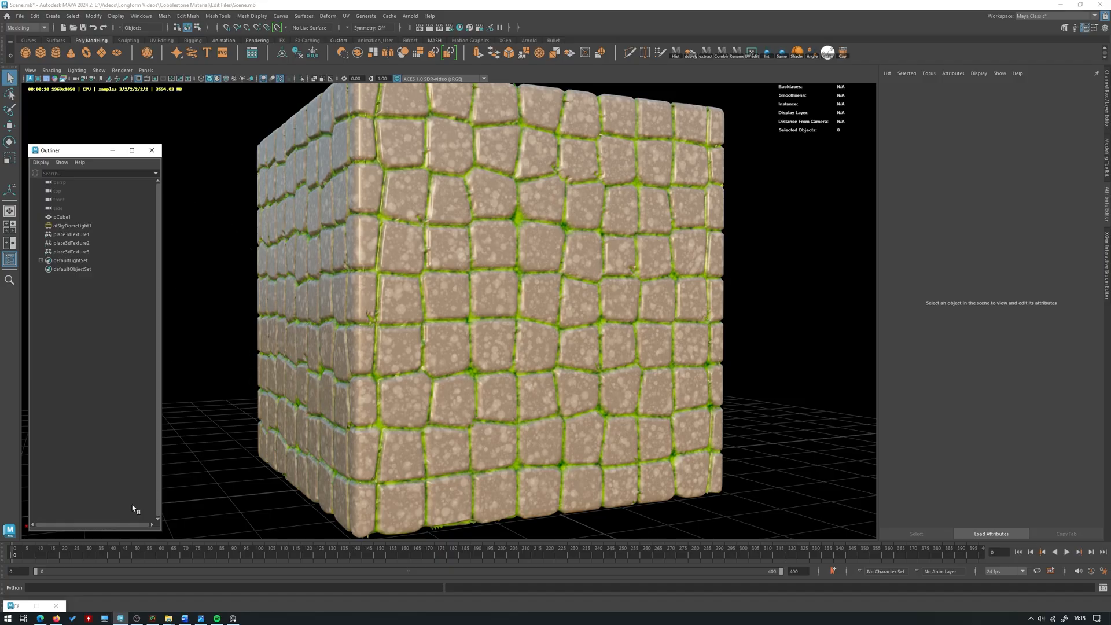
{"action": "left_click", "coordinate": [21, 606]}
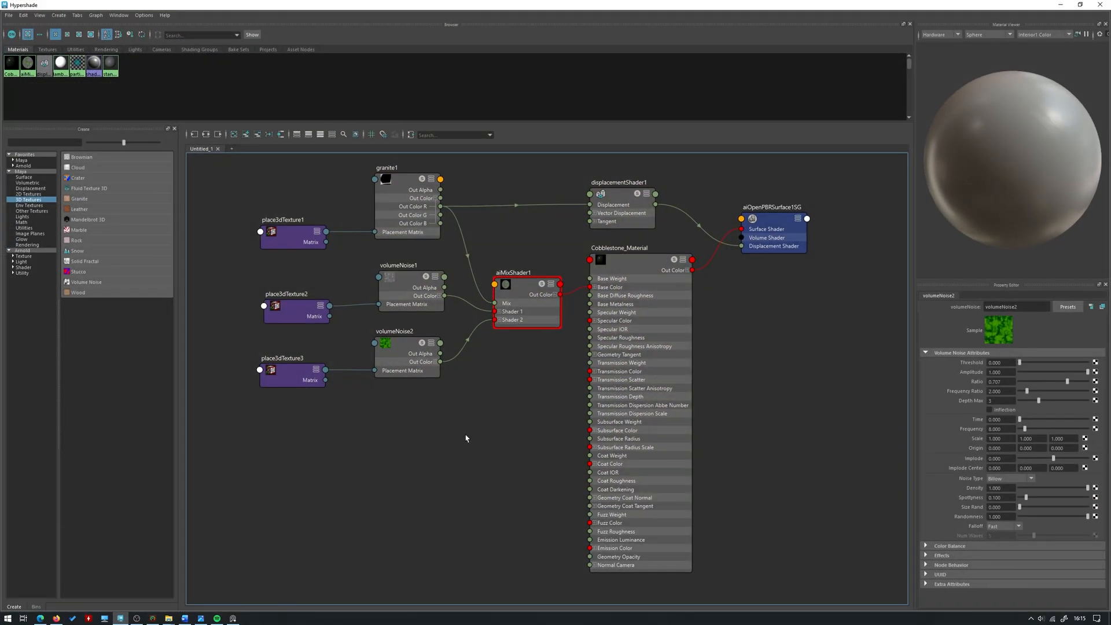
{"action": "key", "text": "Tab"}
{"action": "type", "text": "bump2d"}
{"action": "key", "text": "Return"}
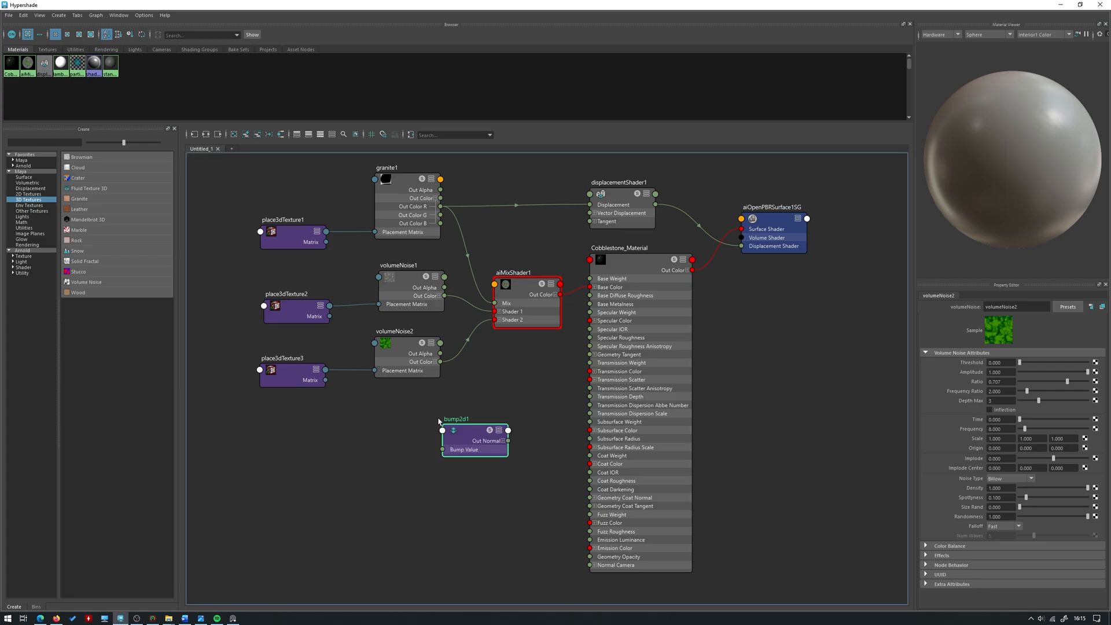
{"action": "left_click_drag", "start_coordinate": [484, 440], "coordinate": [591, 565]}
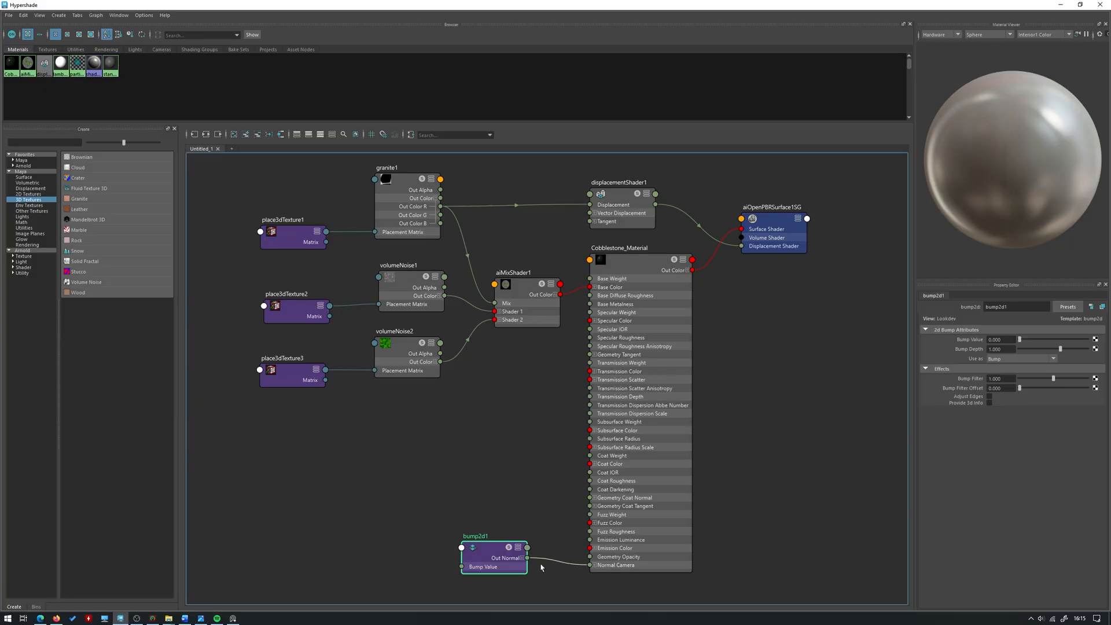
{"action": "left_click", "coordinate": [1068, 4]}
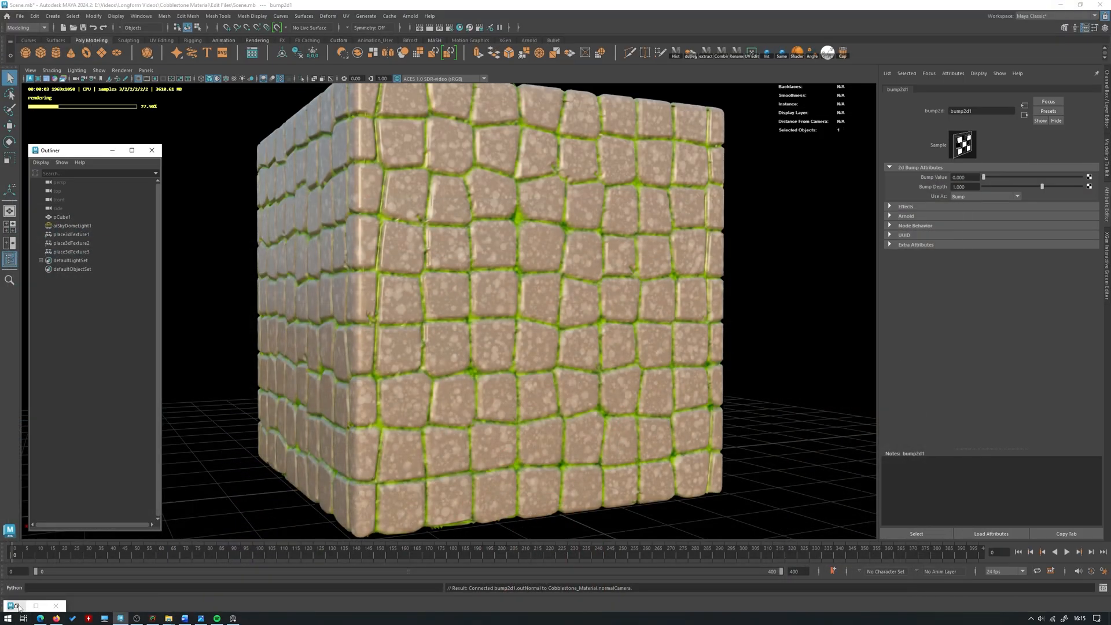
{"action": "left_click", "coordinate": [36, 605]}
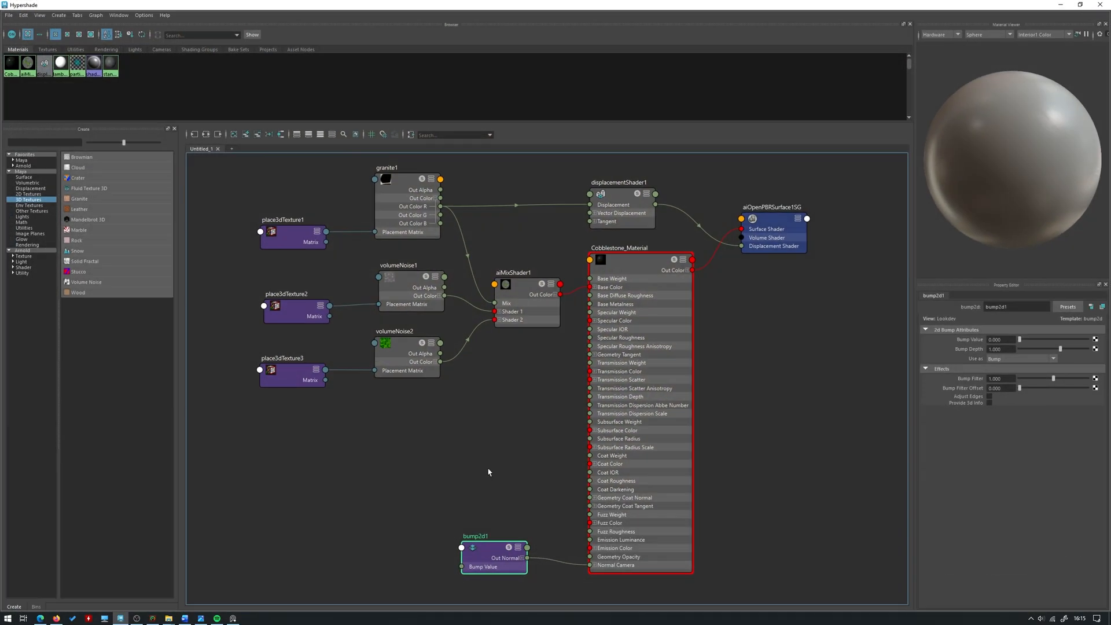
- Duplicate aiMixShader1 and place the copy beside the bump2d1 node
{"action": "left_click", "coordinate": [382, 500]}
{"action": "left_click", "coordinate": [527, 285]}
{"action": "key", "text": "ctrl+d"}
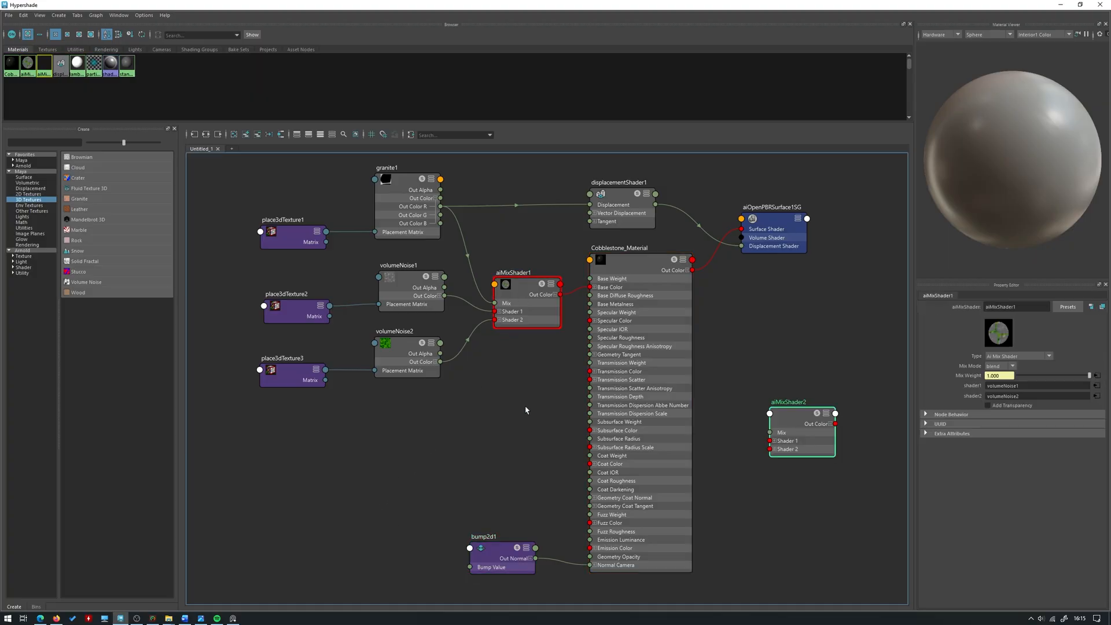
{"action": "left_click_drag", "start_coordinate": [821, 429], "coordinate": [400, 533]}
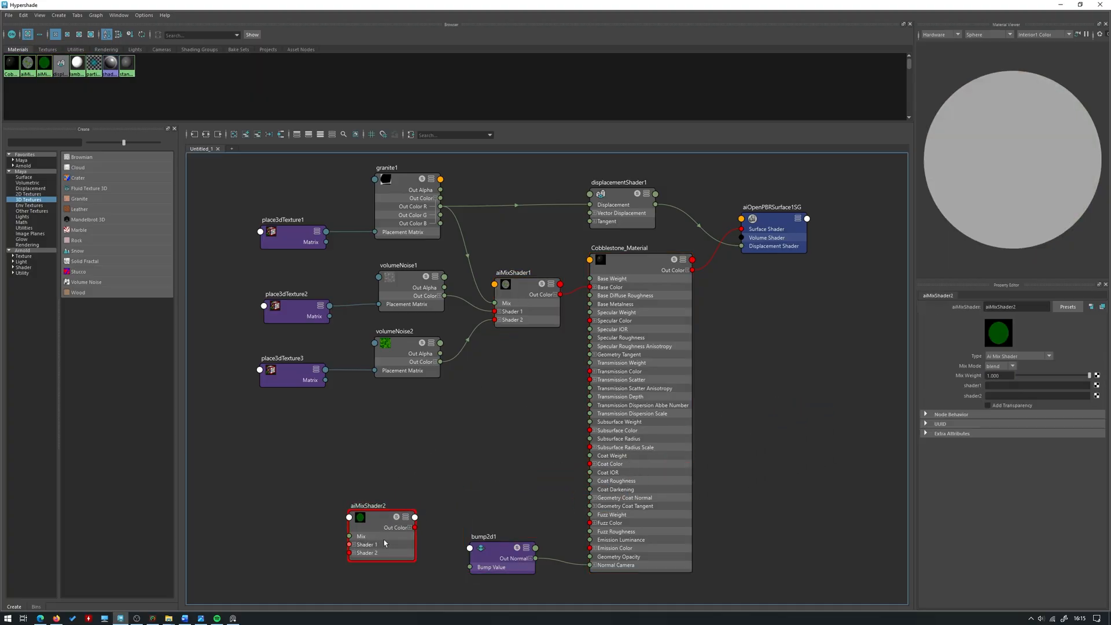
{"action": "left_click", "coordinate": [385, 542]}
- Check the smooth stones on the cube, and connect the Out Color R of aiMixShader2 to the Bump Value of bump2d1
{"action": "left_click", "coordinate": [1061, 5]}
{"action": "scroll", "coordinate": [522, 321], "scroll_direction": "up", "scroll_amount": 6}
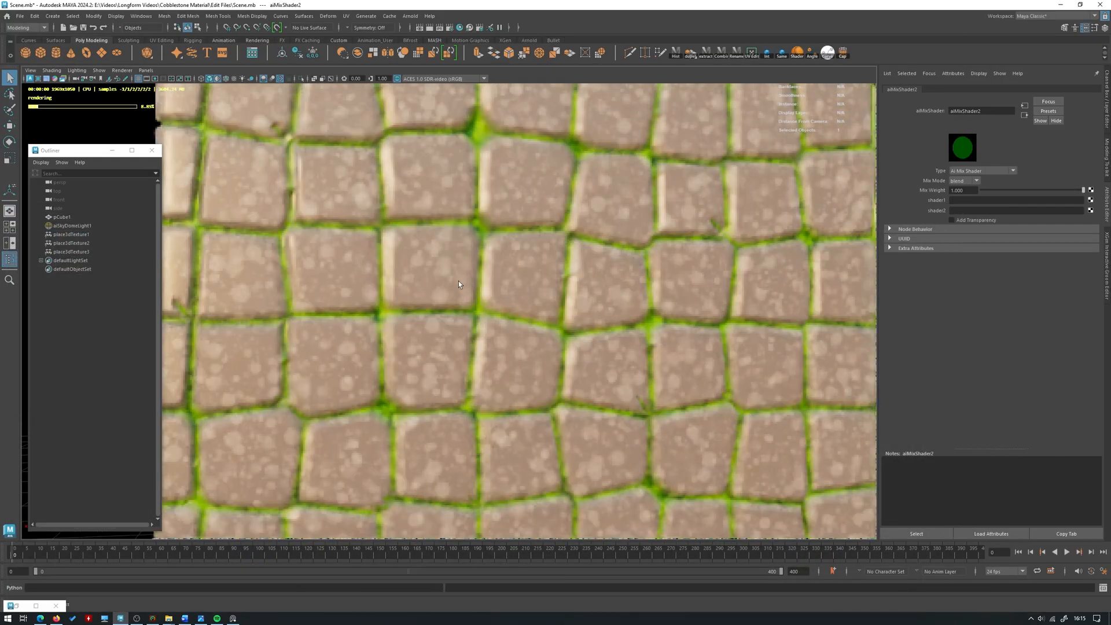
{"action": "scroll", "coordinate": [408, 287], "scroll_direction": "up", "scroll_amount": 3}
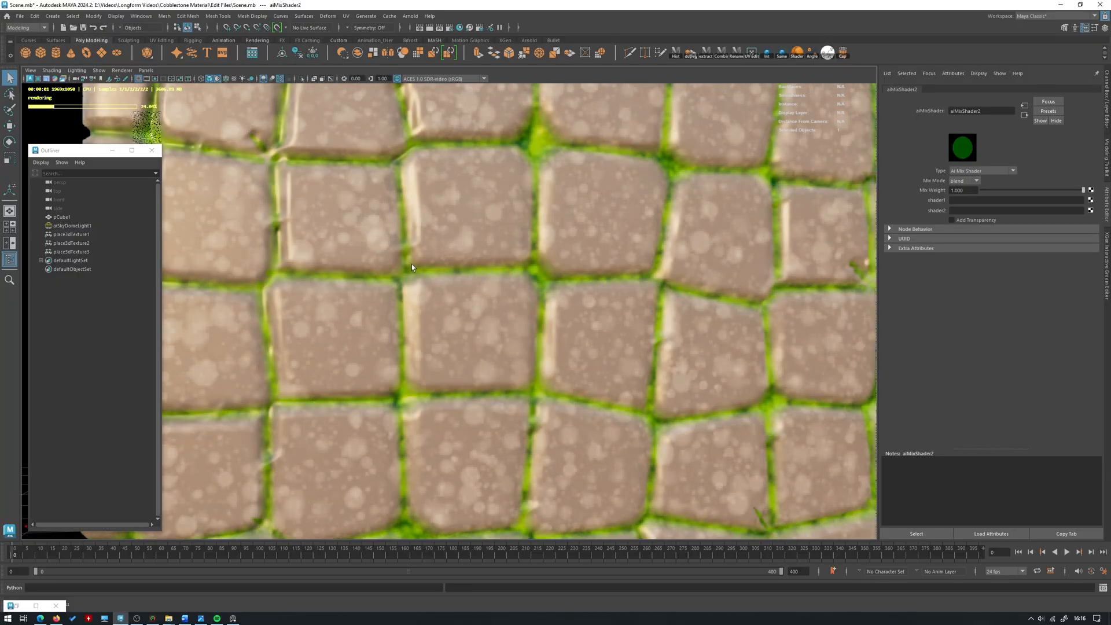
{"action": "scroll", "coordinate": [570, 282], "scroll_direction": "down", "scroll_amount": 3}
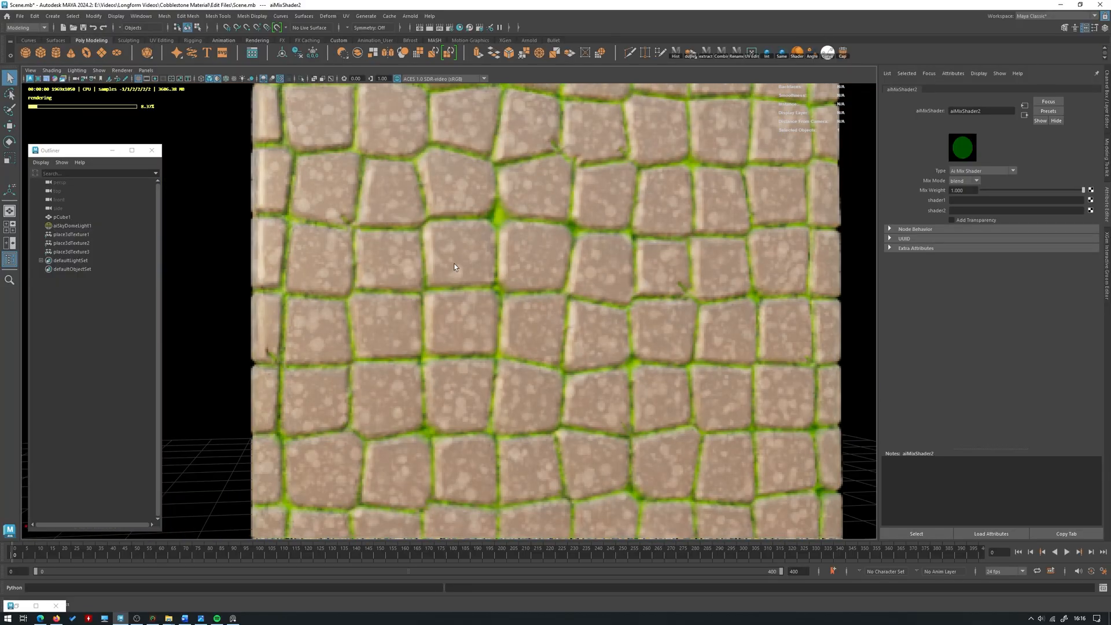
{"action": "left_click_drag", "start_coordinate": [441, 265], "coordinate": [419, 263], "text": "alt"}
{"action": "scroll", "coordinate": [419, 262], "scroll_direction": "down", "scroll_amount": 3}
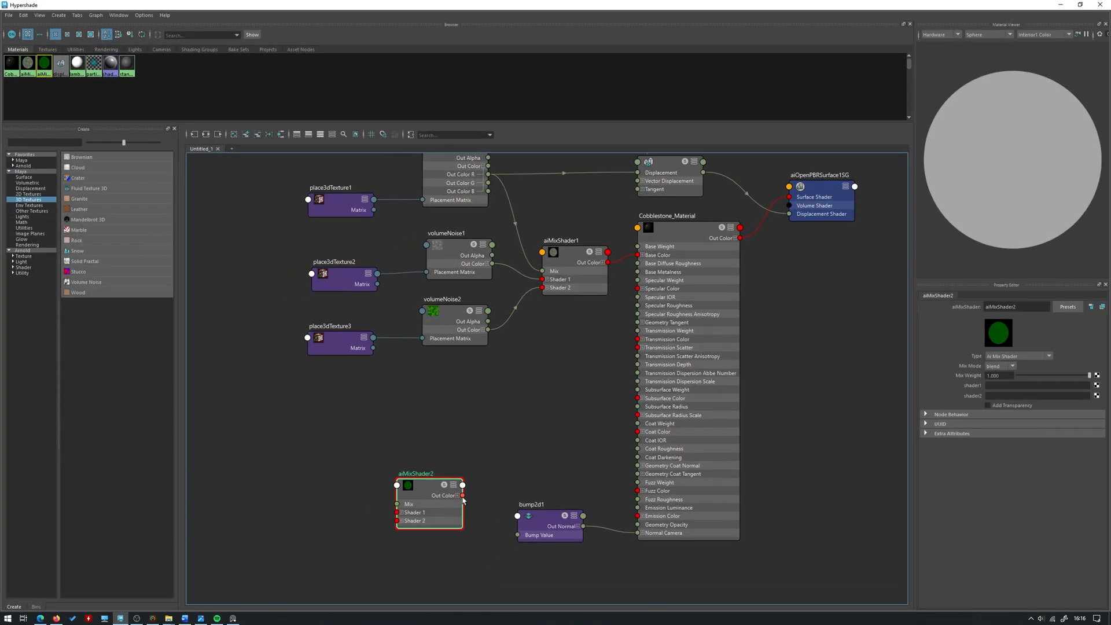
{"action": "left_click_drag", "start_coordinate": [464, 496], "coordinate": [520, 536]}
{"action": "left_click", "coordinate": [458, 497]}
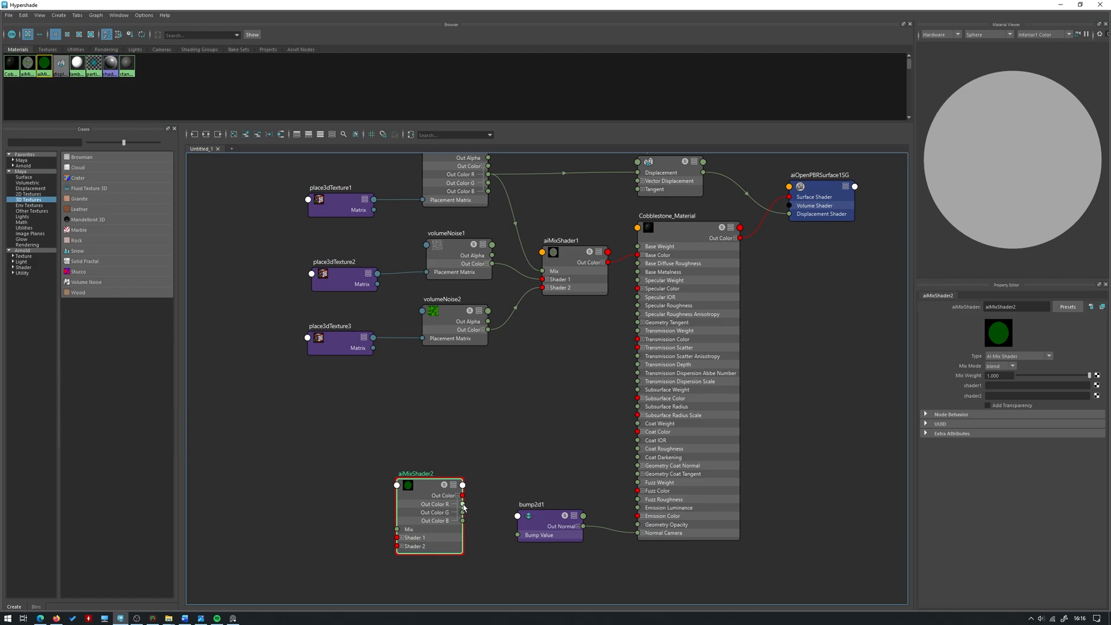
{"action": "left_click_drag", "start_coordinate": [464, 508], "coordinate": [518, 536]}
{"action": "middle_click_drag", "start_coordinate": [469, 418], "coordinate": [500, 460], "text": "alt"}
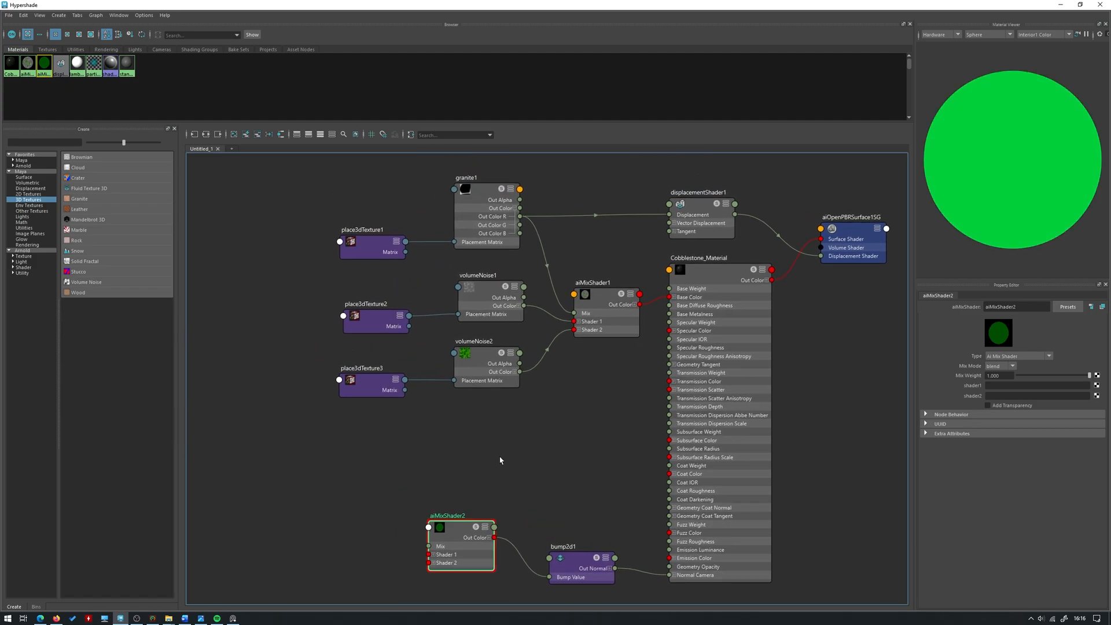
- Connect the Out Color R of granite1 to the Mix input of aiMixShader2 and tidy the placement of the bump nodes
{"action": "left_click_drag", "start_coordinate": [468, 538], "coordinate": [477, 538]}
{"action": "left_click", "coordinate": [504, 208]}
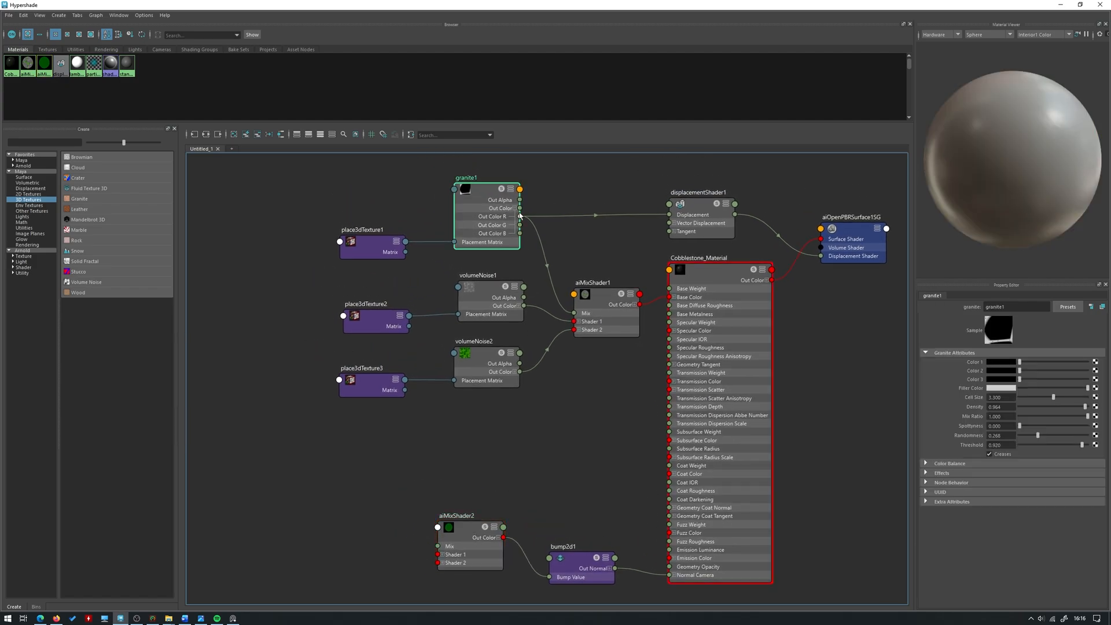
{"action": "left_click_drag", "start_coordinate": [521, 217], "coordinate": [487, 539]}
{"action": "left_click_drag", "start_coordinate": [579, 570], "coordinate": [609, 560]}
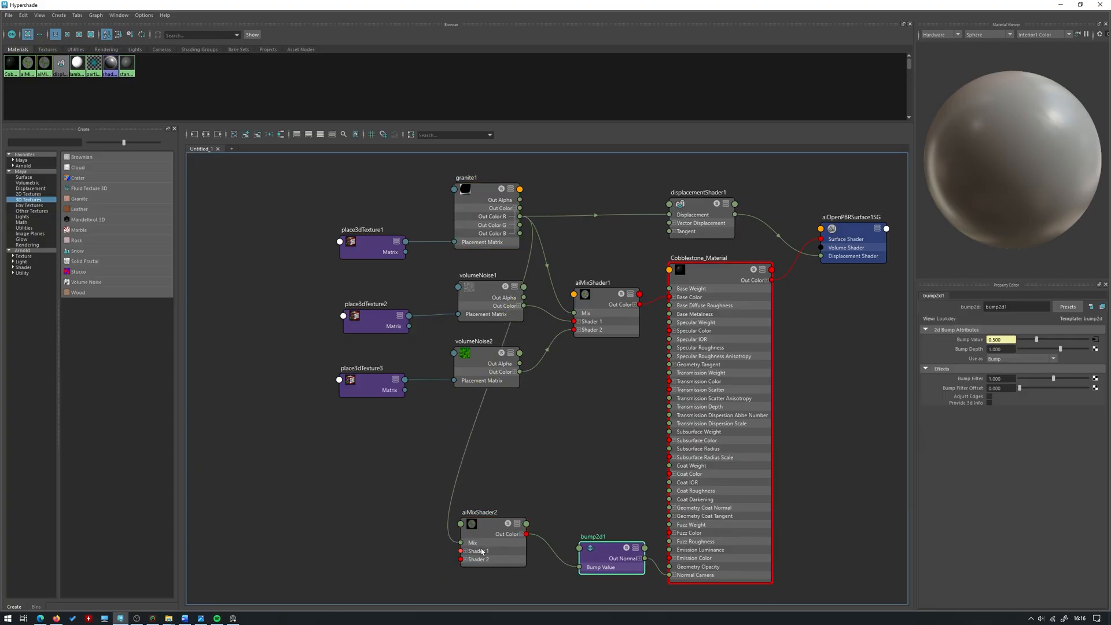
{"action": "left_click_drag", "start_coordinate": [483, 551], "coordinate": [512, 555]}
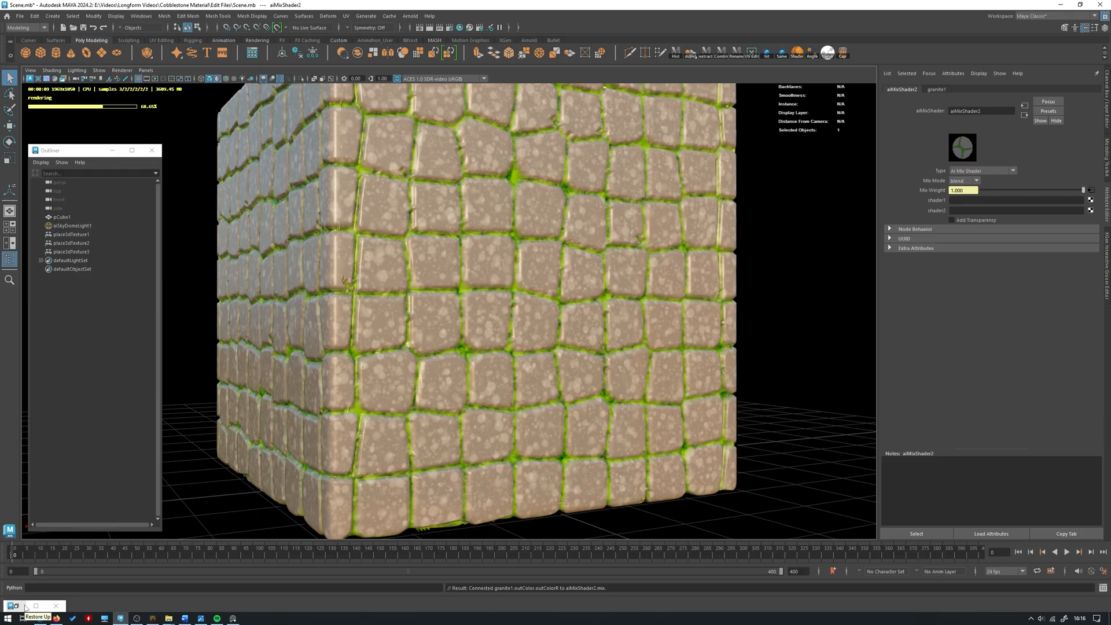
- Add a third Volume Noise texture to the graph near aiMixShader2
{"action": "left_click", "coordinate": [25, 606]}
{"action": "middle_click_drag", "start_coordinate": [345, 460], "coordinate": [366, 446], "text": "alt"}
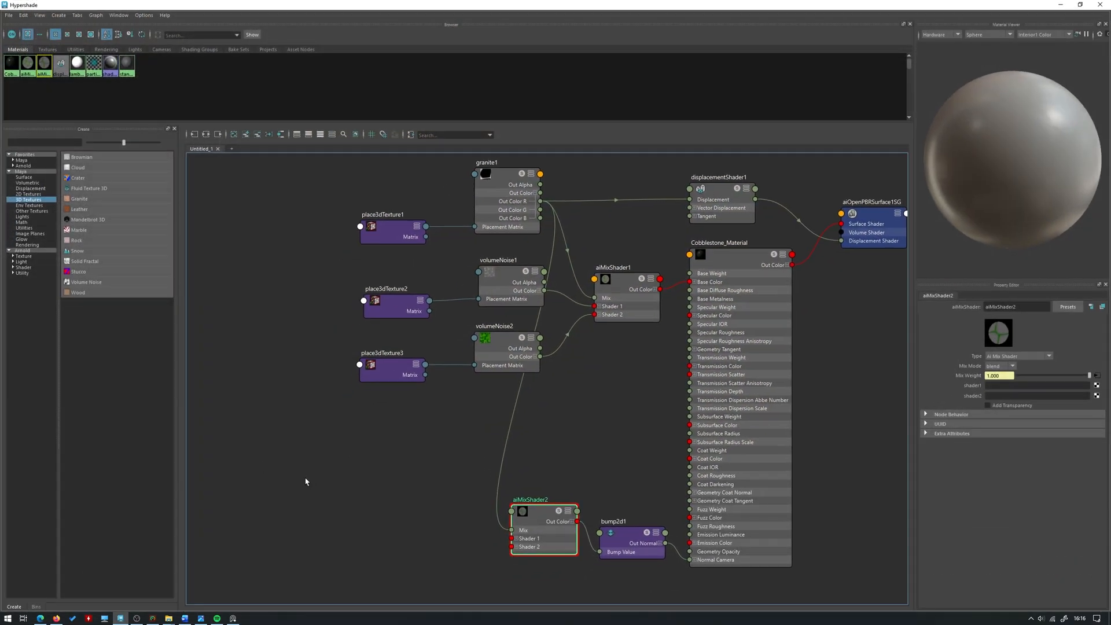
{"action": "left_click", "coordinate": [309, 479]}
{"action": "key", "text": "Tab"}
{"action": "scroll", "coordinate": [323, 485], "scroll_direction": "down", "scroll_amount": 2}
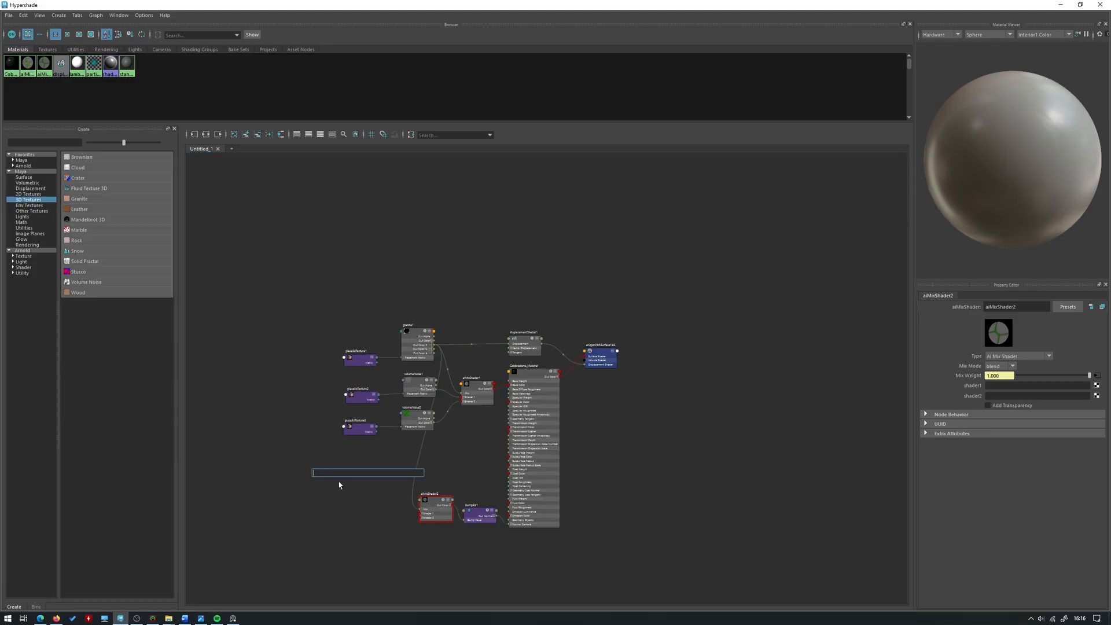
{"action": "left_click", "coordinate": [339, 483]}
{"action": "scroll", "coordinate": [308, 469], "scroll_direction": "up", "scroll_amount": 3}
{"action": "middle_click_drag", "start_coordinate": [302, 473], "coordinate": [281, 422], "text": "alt"}
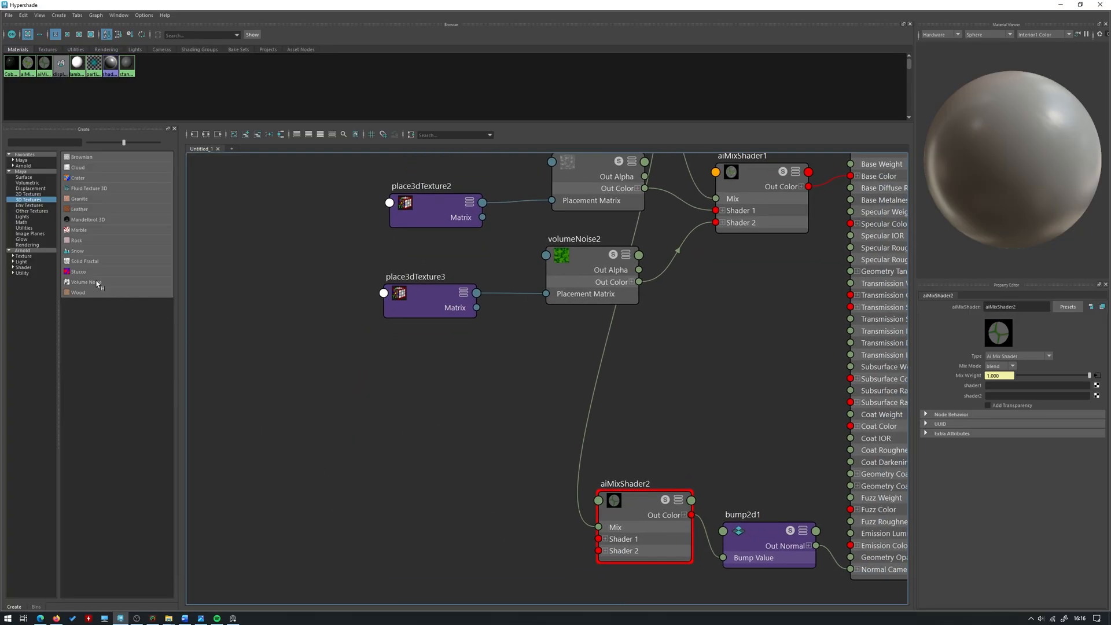
{"action": "left_click", "coordinate": [97, 282]}
- Connect the Out Color of volumeNoise3 to the Shader 1 input of aiMixShader2
{"action": "middle_click_drag", "start_coordinate": [407, 372], "coordinate": [377, 340], "text": "alt"}
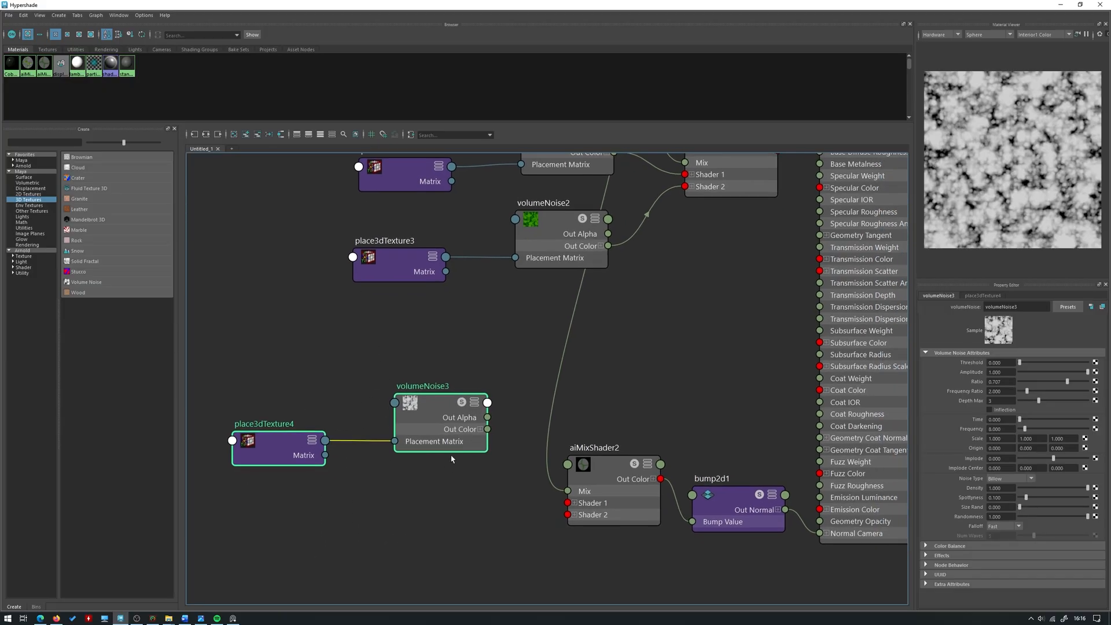
{"action": "left_click", "coordinate": [481, 429]}
{"action": "left_click_drag", "start_coordinate": [487, 441], "coordinate": [572, 508]}
{"action": "left_click_drag", "start_coordinate": [488, 429], "coordinate": [571, 502]}
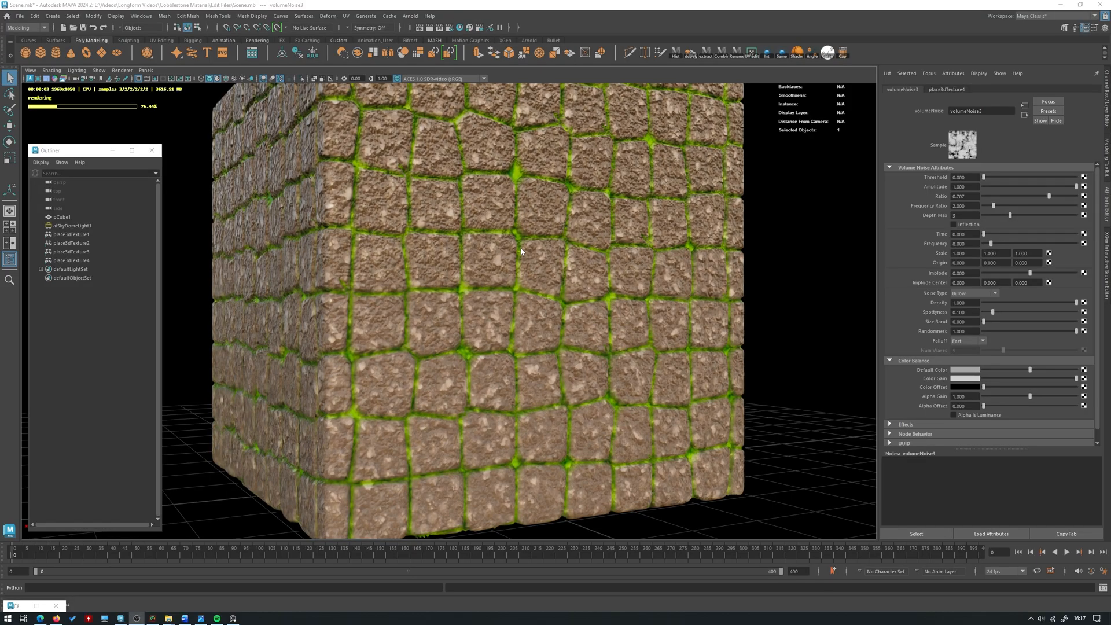
- Examine the bump on the cube's stones and in the mossy gaps up close, and review the bump node connections
{"action": "left_click", "coordinate": [122, 70]}
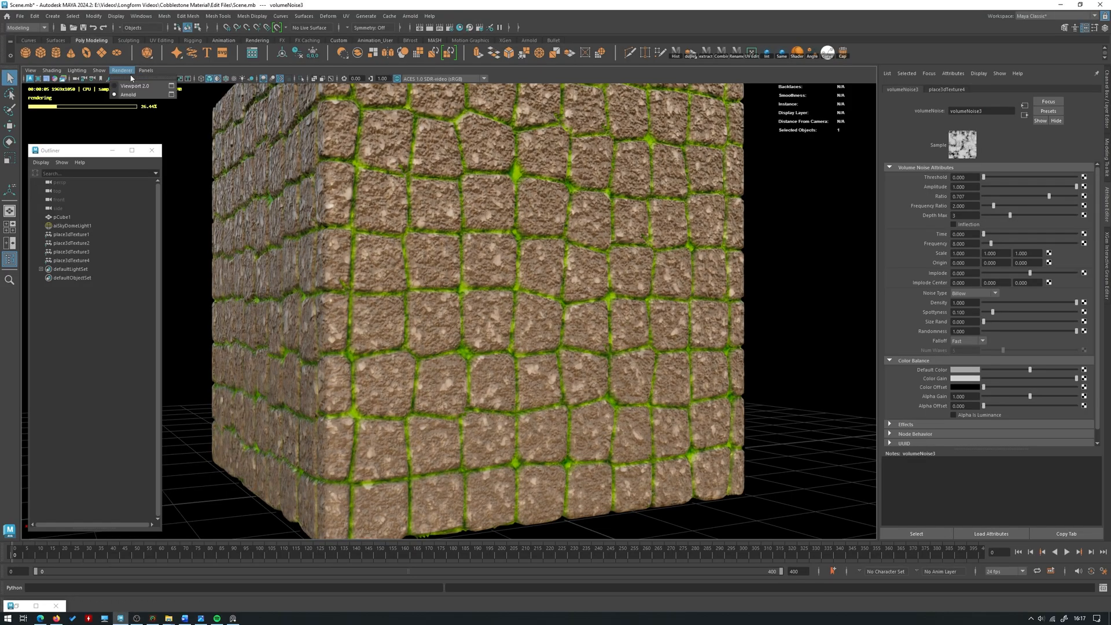
{"action": "left_click", "coordinate": [128, 70]}
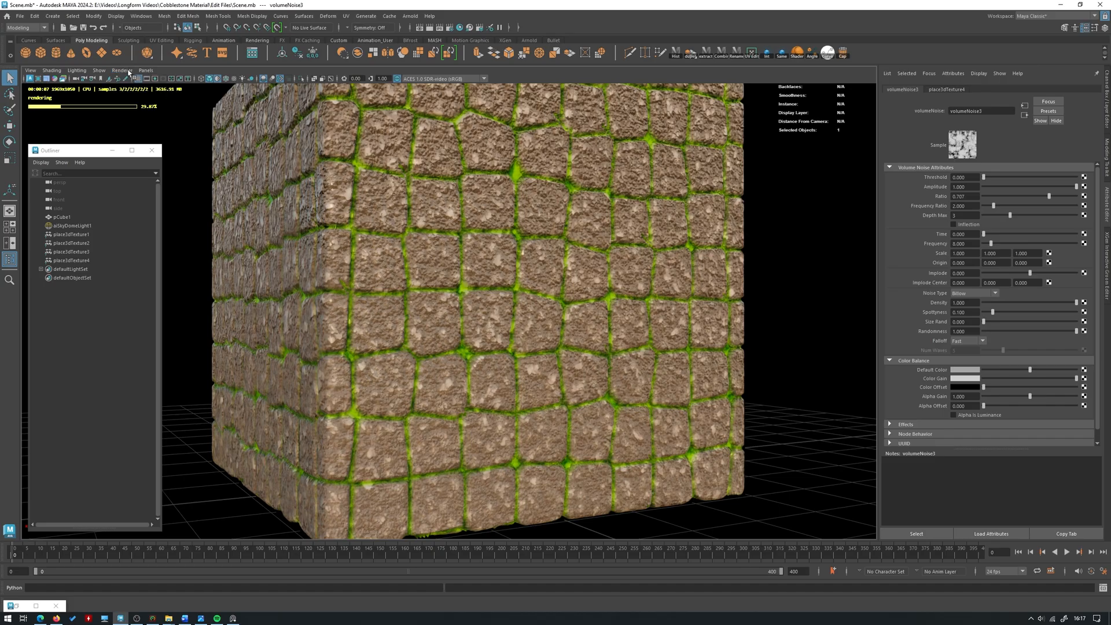
{"action": "left_click", "coordinate": [124, 71]}
{"action": "left_click", "coordinate": [124, 71]}
{"action": "left_click_drag", "start_coordinate": [419, 169], "coordinate": [486, 137], "text": "alt"}
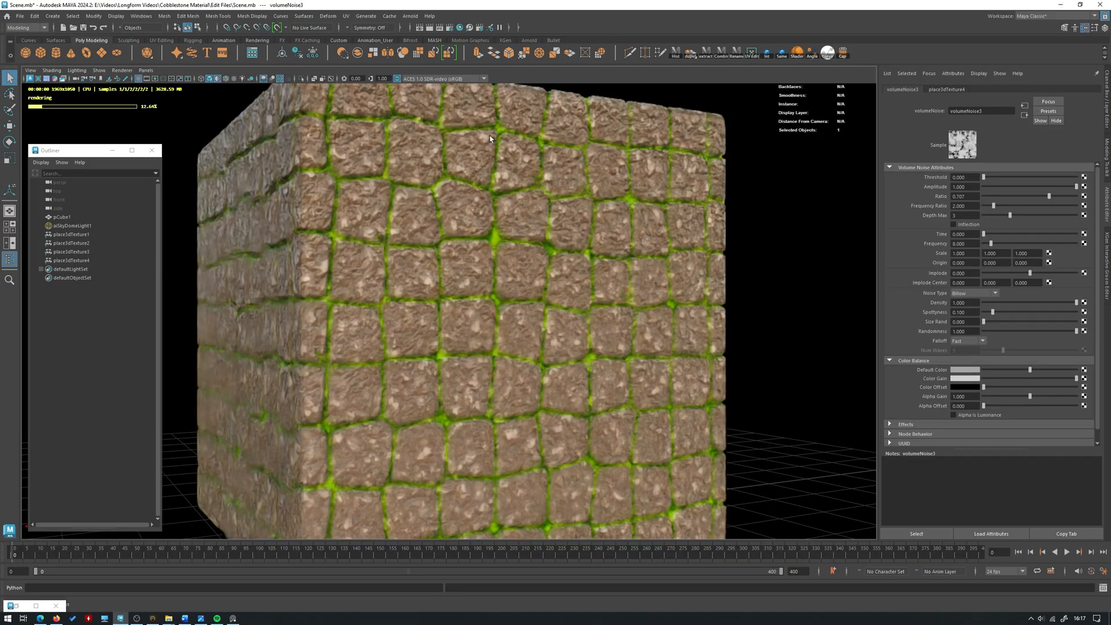
{"action": "scroll", "coordinate": [492, 220], "scroll_direction": "up", "scroll_amount": 8}
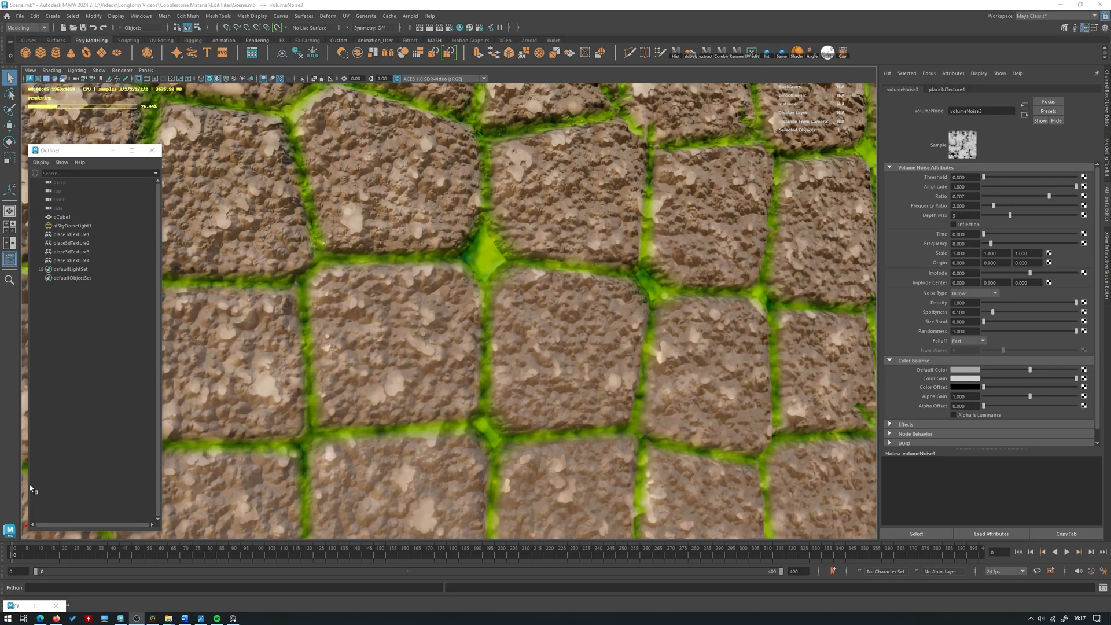
{"action": "left_click", "coordinate": [16, 606]}
{"action": "scroll", "coordinate": [707, 487], "scroll_direction": "down", "scroll_amount": 3}
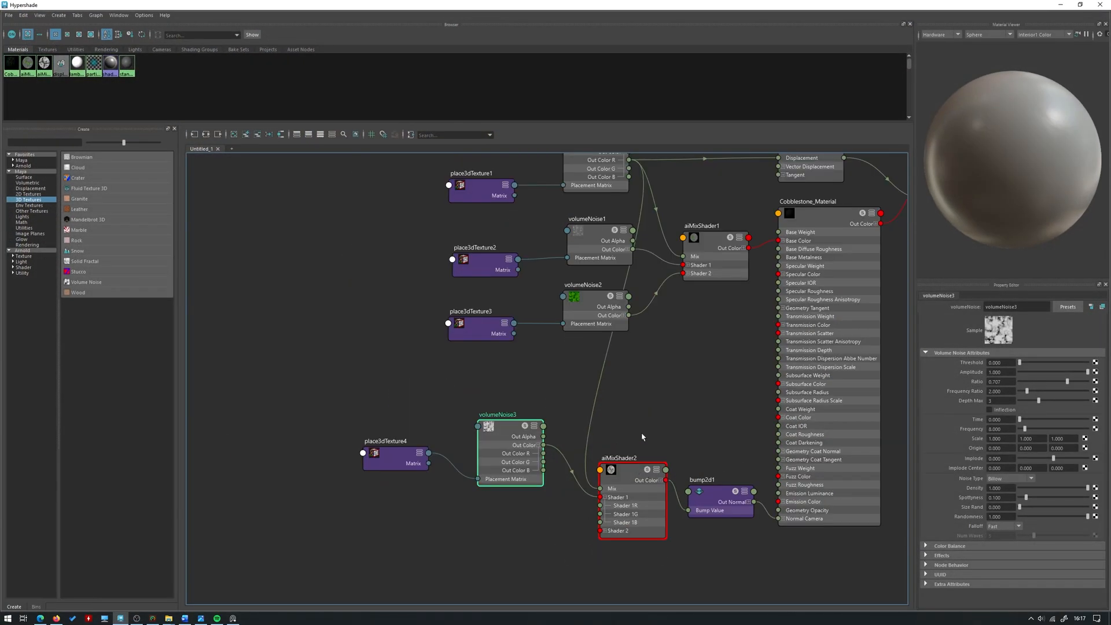
{"action": "left_click", "coordinate": [1061, 5]}
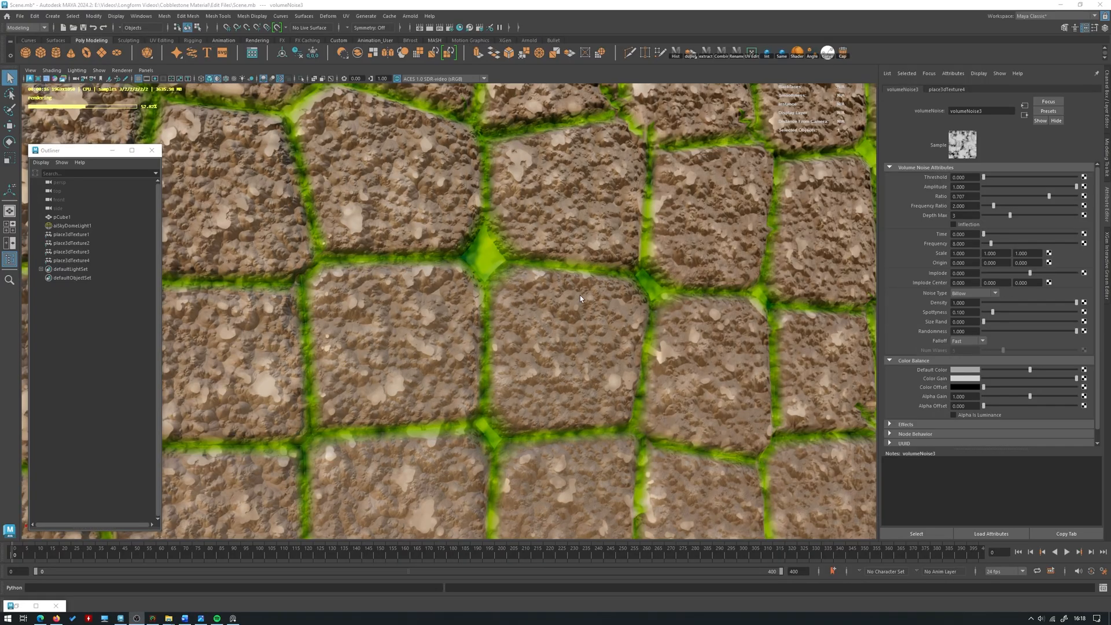
- Set volumeNoise3's Size Rand and Spottyness to 1 and its Density to 0.406, checking the pitted bump on the cube
{"action": "scroll", "coordinate": [581, 298], "scroll_direction": "down", "scroll_amount": 2}
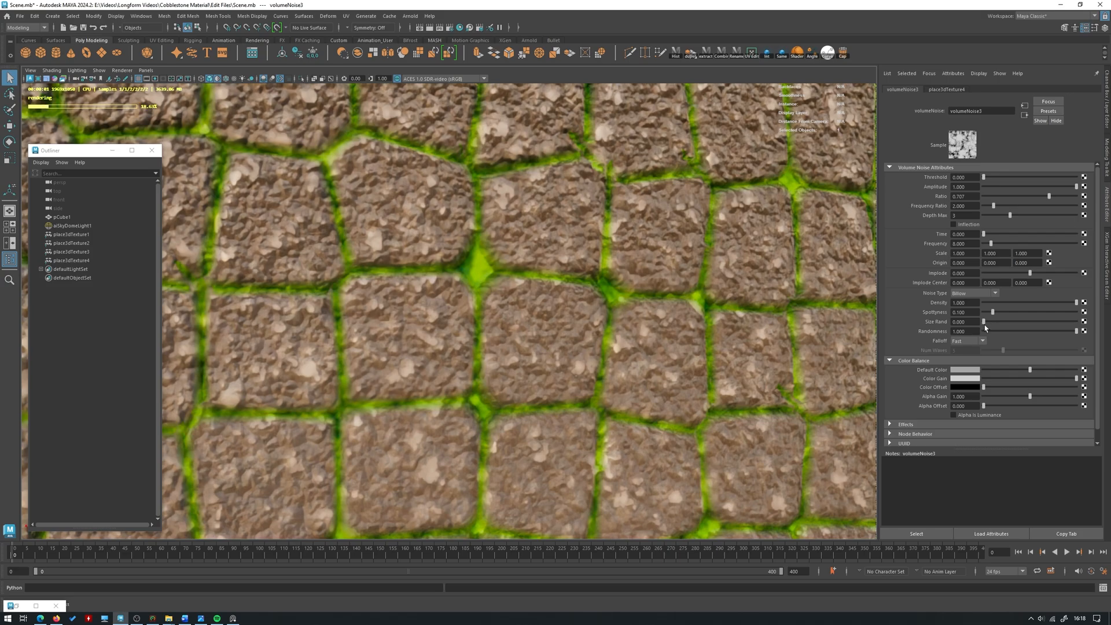
{"action": "left_click_drag", "start_coordinate": [985, 322], "coordinate": [1104, 331]}
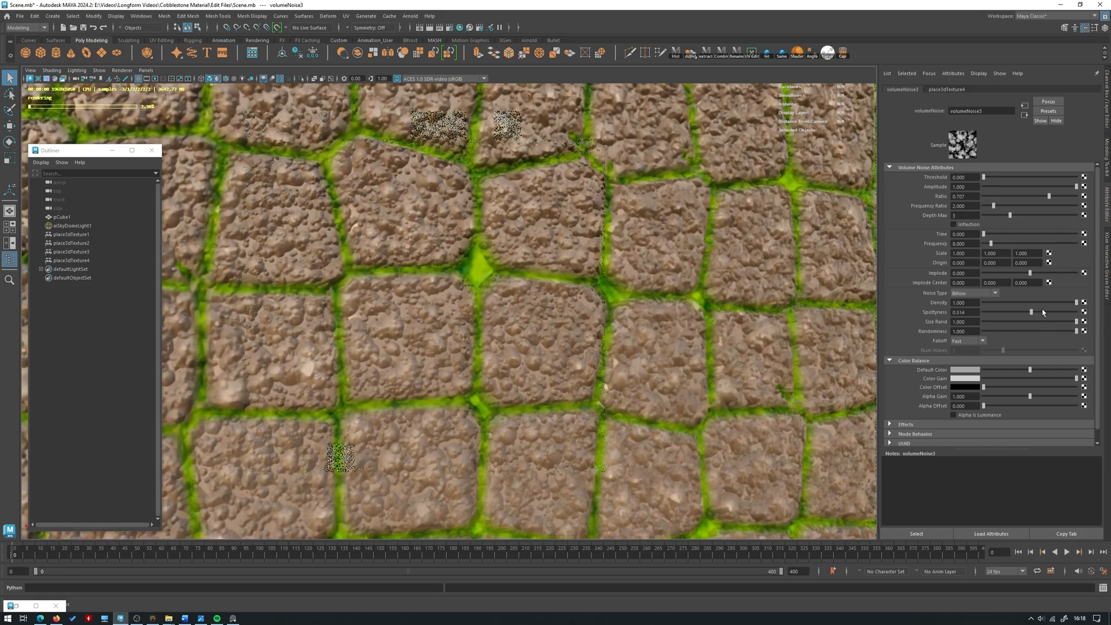
{"action": "mouse_move", "coordinate": [993, 313]}
{"action": "left_mouse_down"}
{"action": "mouse_move", "coordinate": [1104, 316]}
{"action": "mouse_move", "coordinate": [1007, 302]}
{"action": "left_mouse_up"}
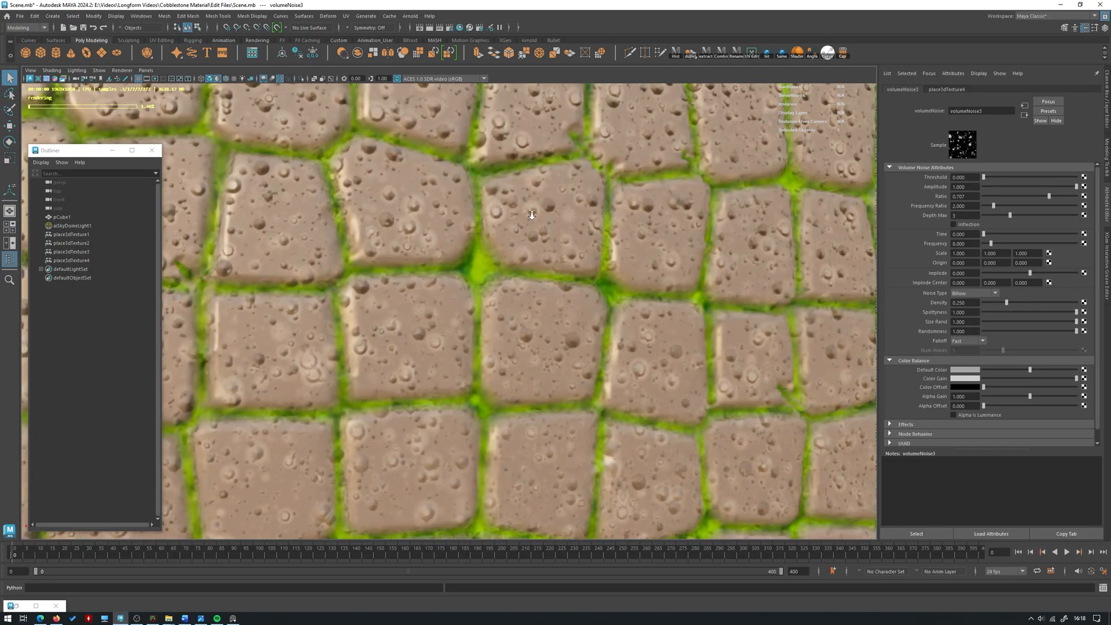
{"action": "scroll", "coordinate": [521, 220], "scroll_direction": "down", "scroll_amount": 5}
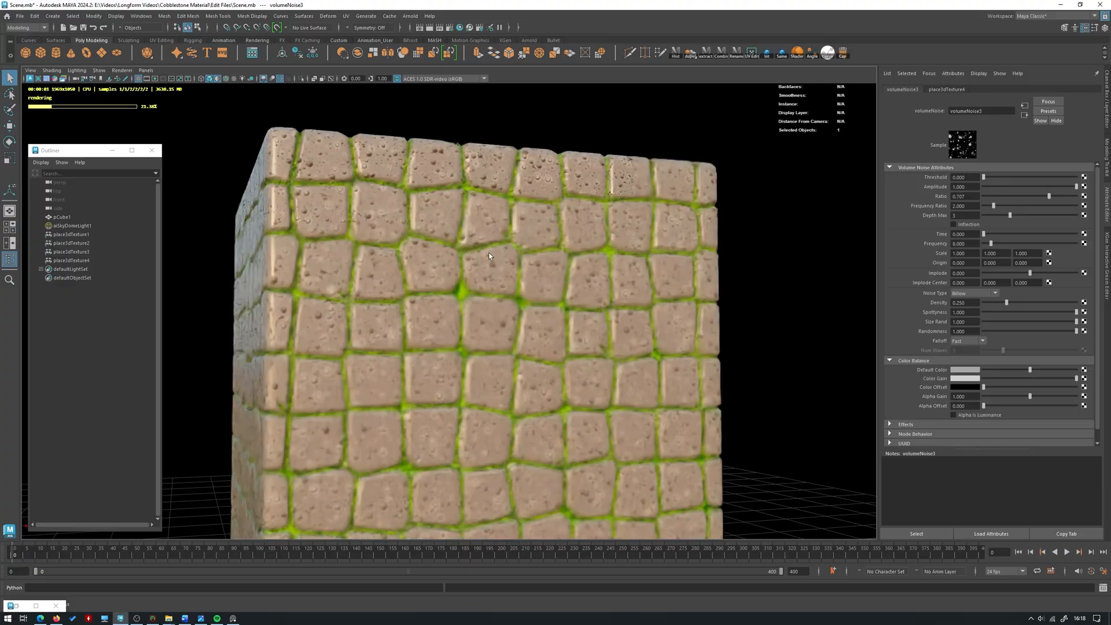
{"action": "left_click_drag", "start_coordinate": [485, 249], "coordinate": [517, 265], "text": "alt"}
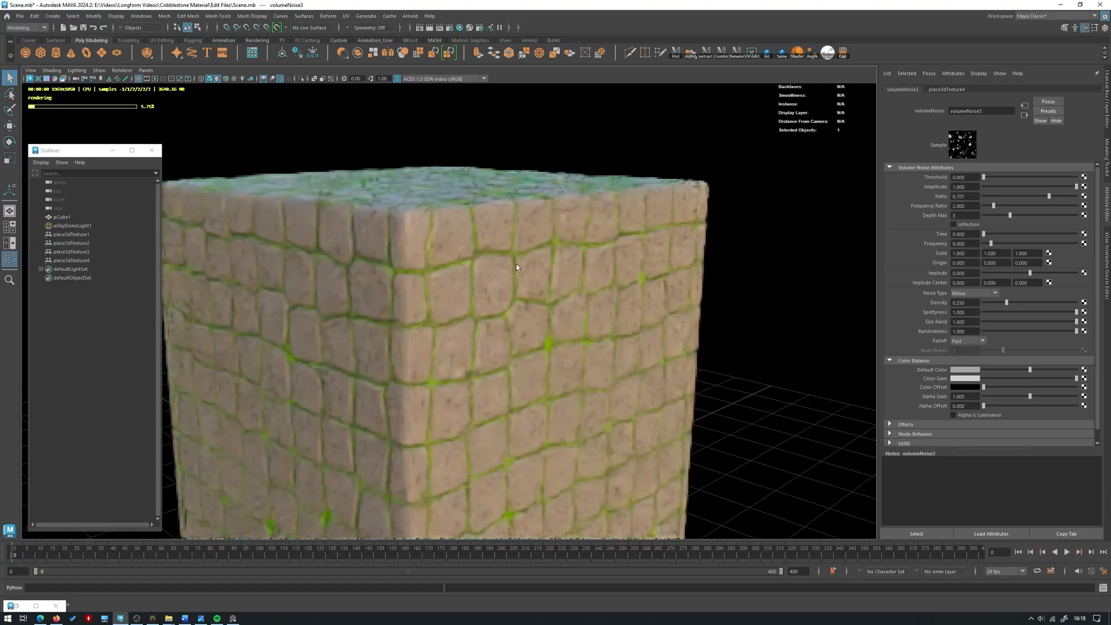
{"action": "right_click_drag", "start_coordinate": [517, 265], "coordinate": [631, 357], "text": "alt"}
{"action": "left_click_drag", "start_coordinate": [631, 356], "coordinate": [618, 352], "text": "alt"}
{"action": "mouse_move", "coordinate": [1007, 303]}
{"action": "left_mouse_down"}
{"action": "mouse_move", "coordinate": [1069, 303]}
{"action": "mouse_move", "coordinate": [1020, 304]}
{"action": "left_mouse_up"}
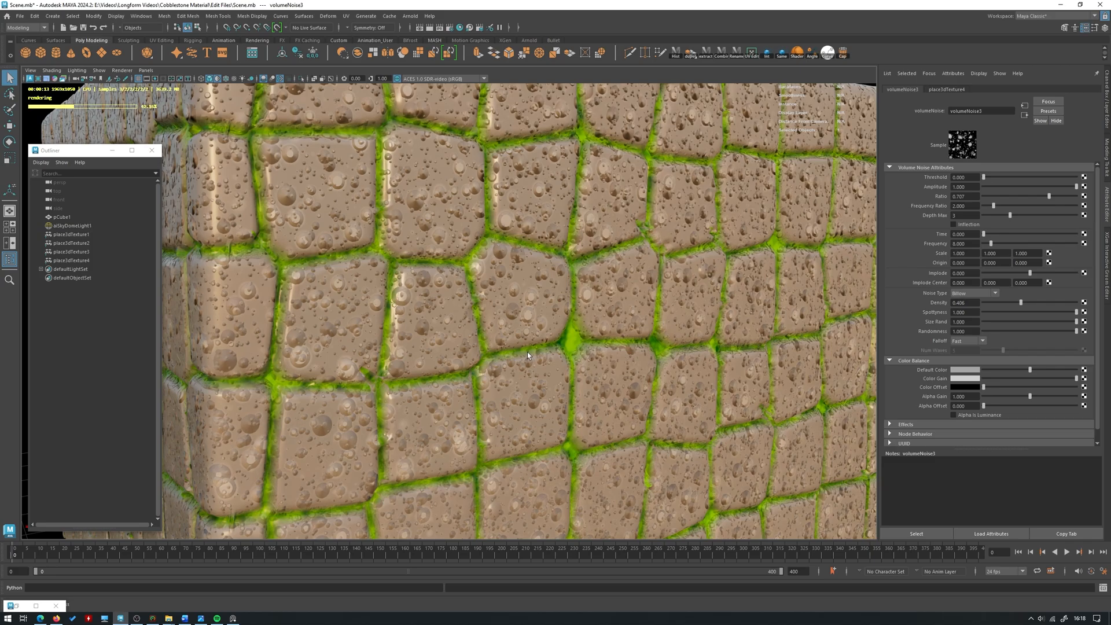
- Add an aiColorCorrect node to the material graph near volumeNoise3
{"action": "left_click", "coordinate": [32, 604]}
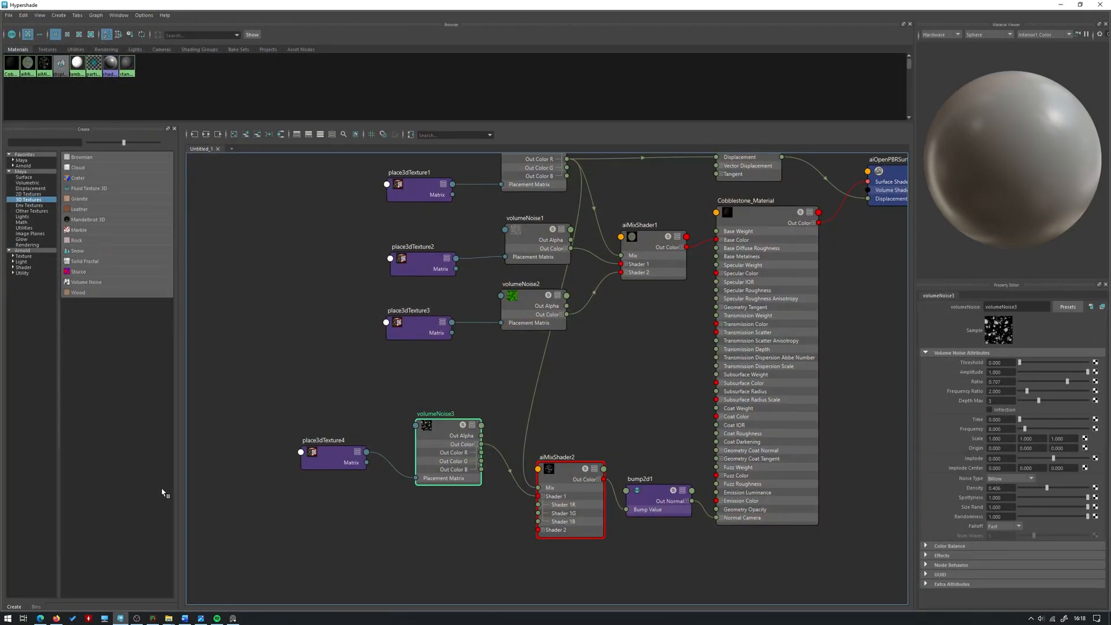
{"action": "left_click", "coordinate": [467, 378]}
{"action": "key", "text": "Tab"}
{"action": "type", "text": "aicolo"}
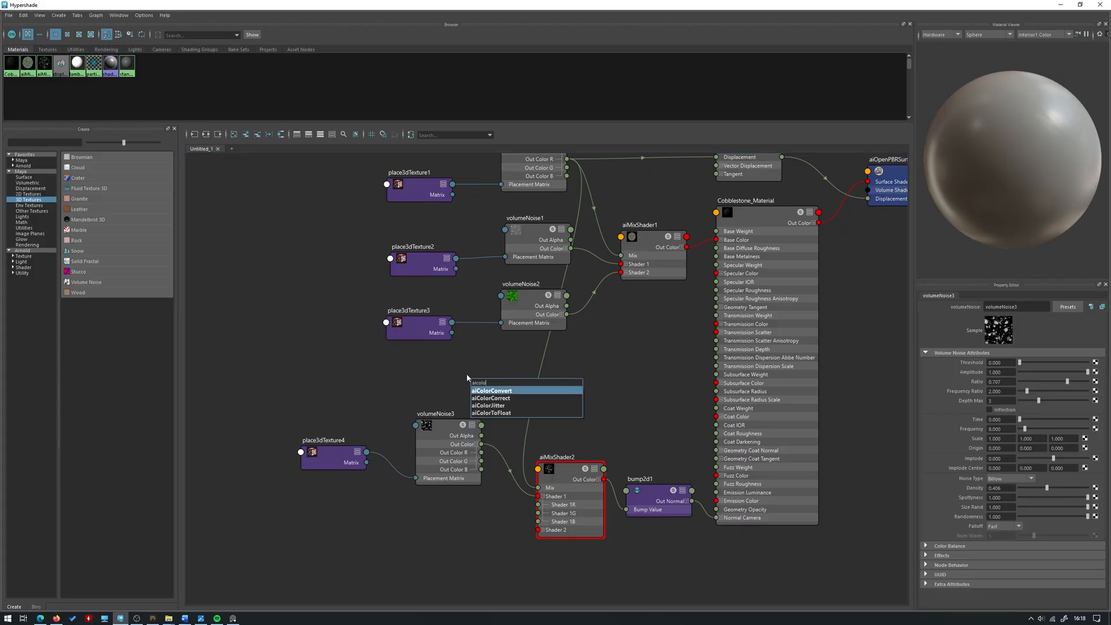
{"action": "key", "text": "Down"}
{"action": "key", "text": "Return"}
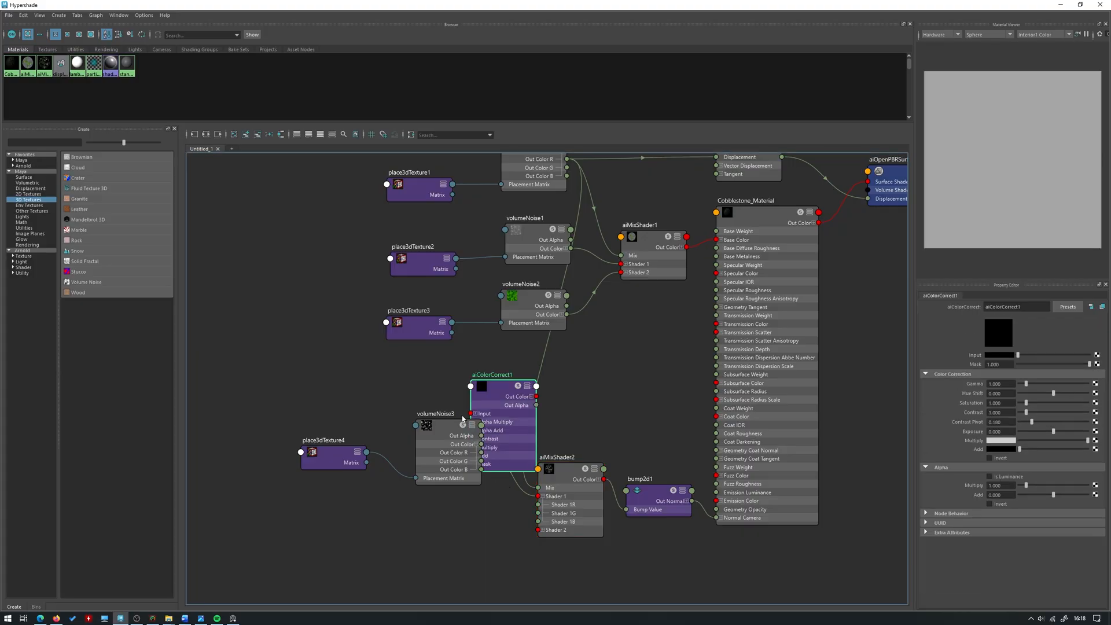
- Space out the volumeNoise3, place3dTexture4 and aiColorCorrect1 nodes and remove the direct link from volumeNoise3 to aiMixShader2
{"action": "left_click_drag", "start_coordinate": [433, 521], "coordinate": [303, 394]}
{"action": "left_click_drag", "start_coordinate": [456, 451], "coordinate": [338, 445]}
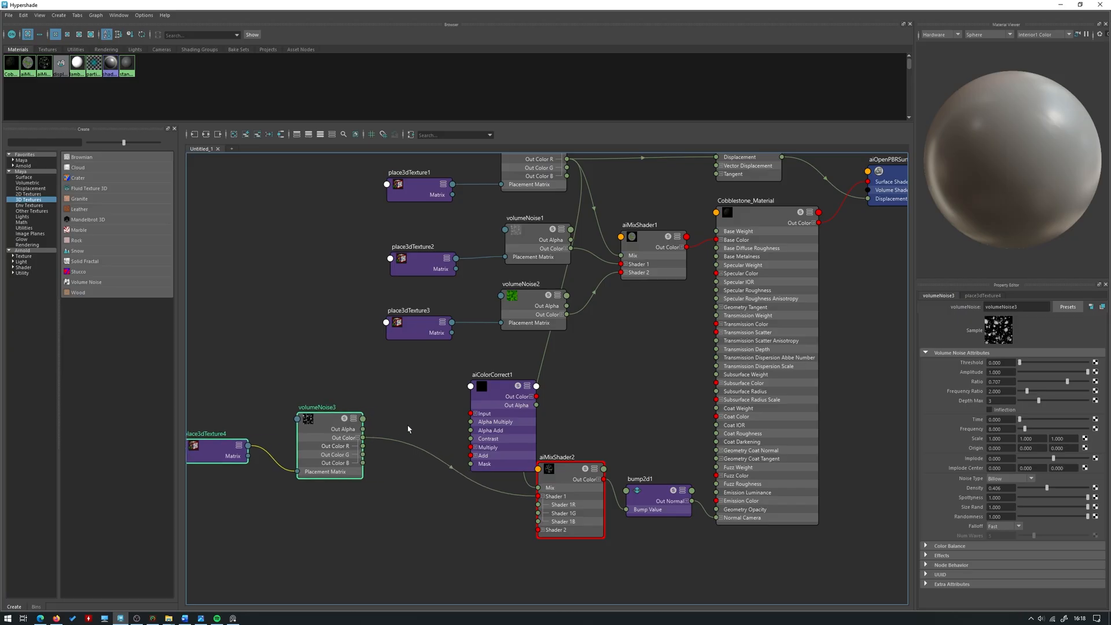
{"action": "left_click_drag", "start_coordinate": [480, 424], "coordinate": [435, 400]}
{"action": "left_click", "coordinate": [454, 470]}
{"action": "key", "text": "Delete"}
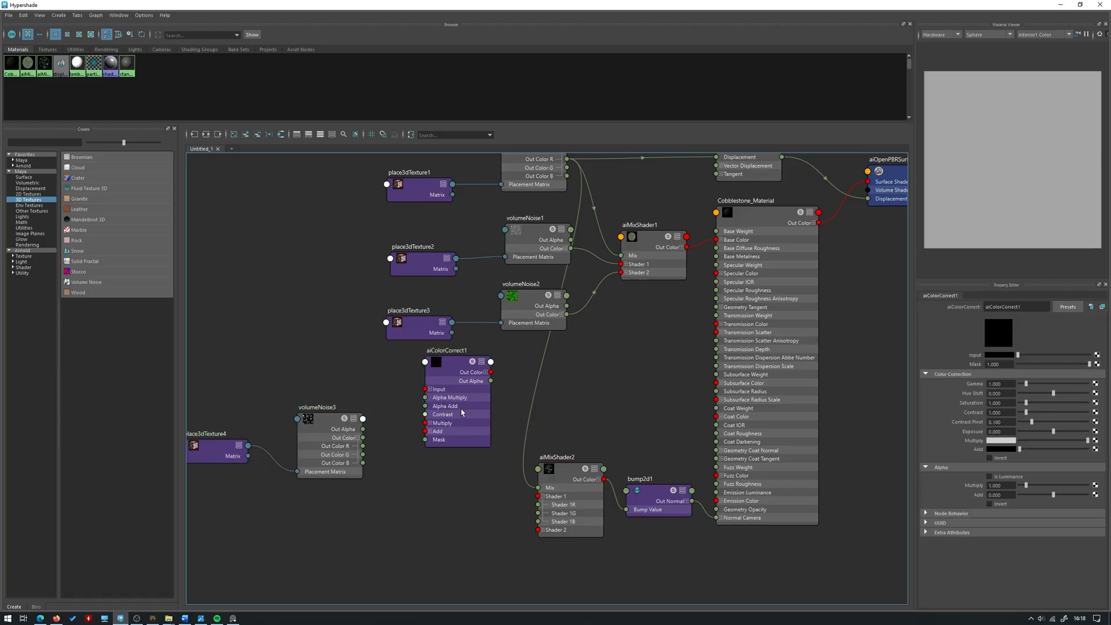
- Route volumeNoise3's Out Color into aiColorCorrect1's Input, and aiColorCorrect1's Out Color into Shader 1 of aiMixShader2
{"action": "left_click", "coordinate": [461, 411]}
{"action": "left_click_drag", "start_coordinate": [363, 438], "coordinate": [436, 453]}
{"action": "left_click", "coordinate": [472, 419]}
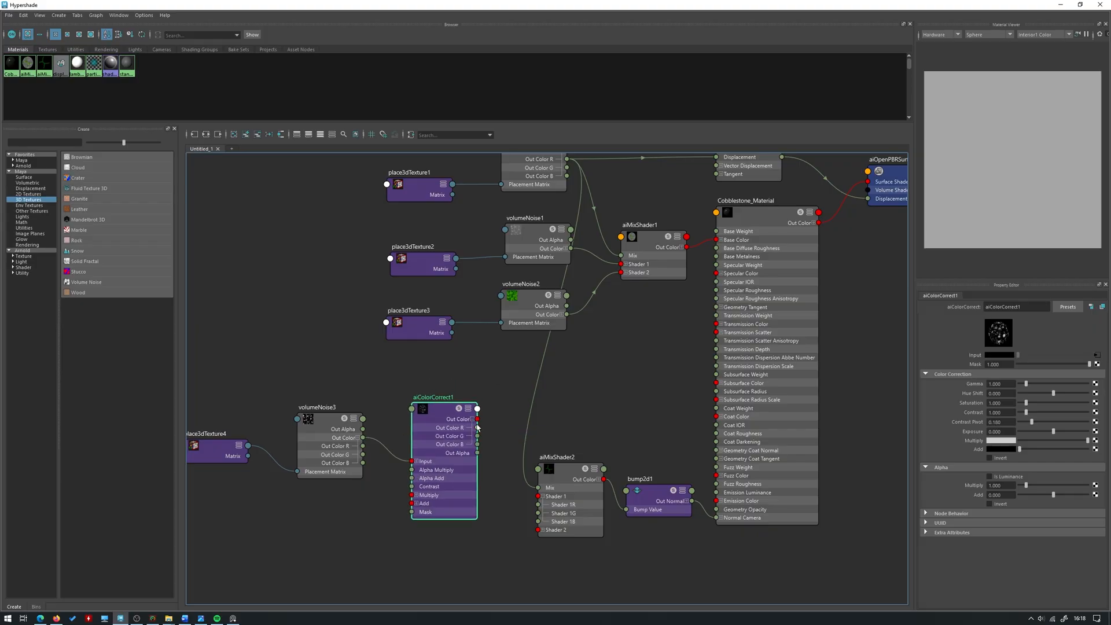
{"action": "left_click_drag", "start_coordinate": [478, 428], "coordinate": [539, 497]}
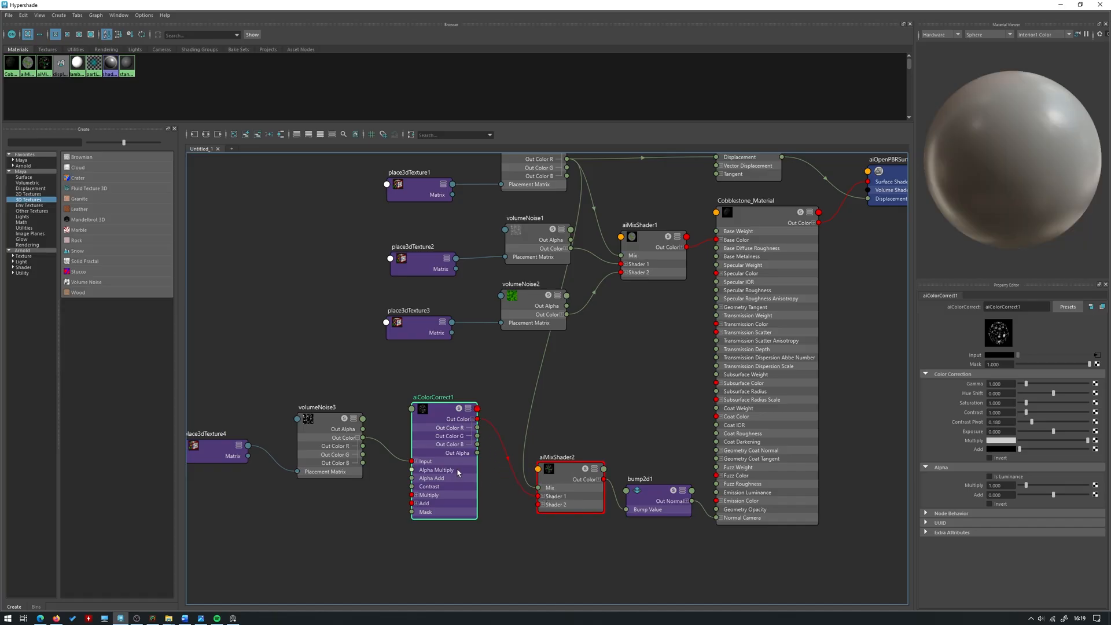
- Enable Invert in aiColorCorrect1's Color Correction settings and check the inverted bump on the stones
{"action": "left_click", "coordinate": [999, 457]}
{"action": "left_click", "coordinate": [1061, 4]}
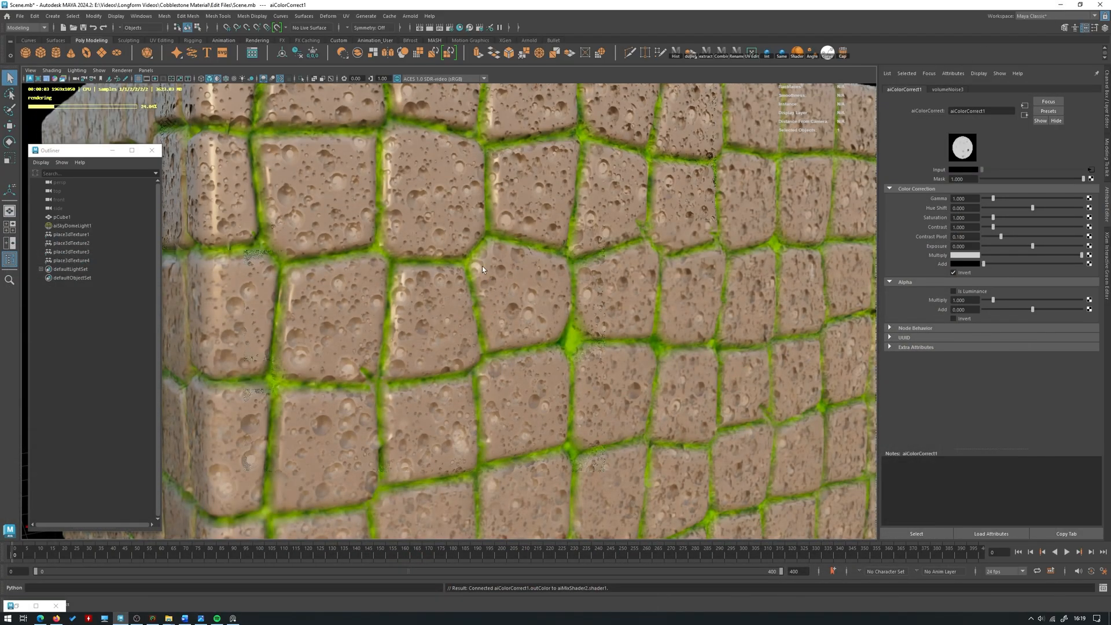
{"action": "left_click", "coordinate": [36, 606]}
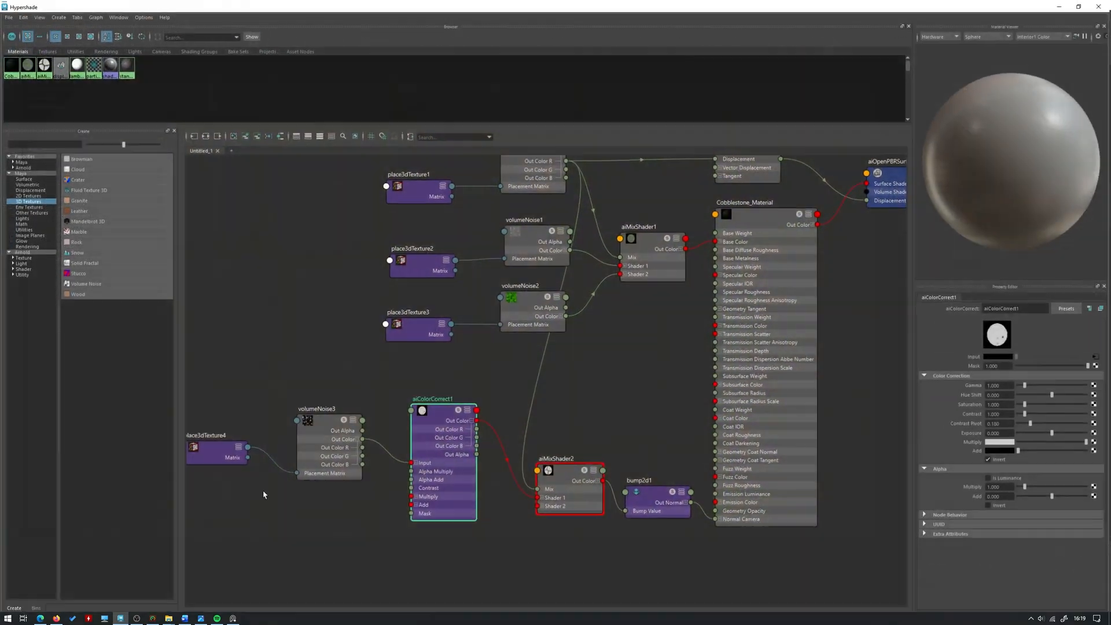
{"action": "left_click", "coordinate": [1061, 5]}
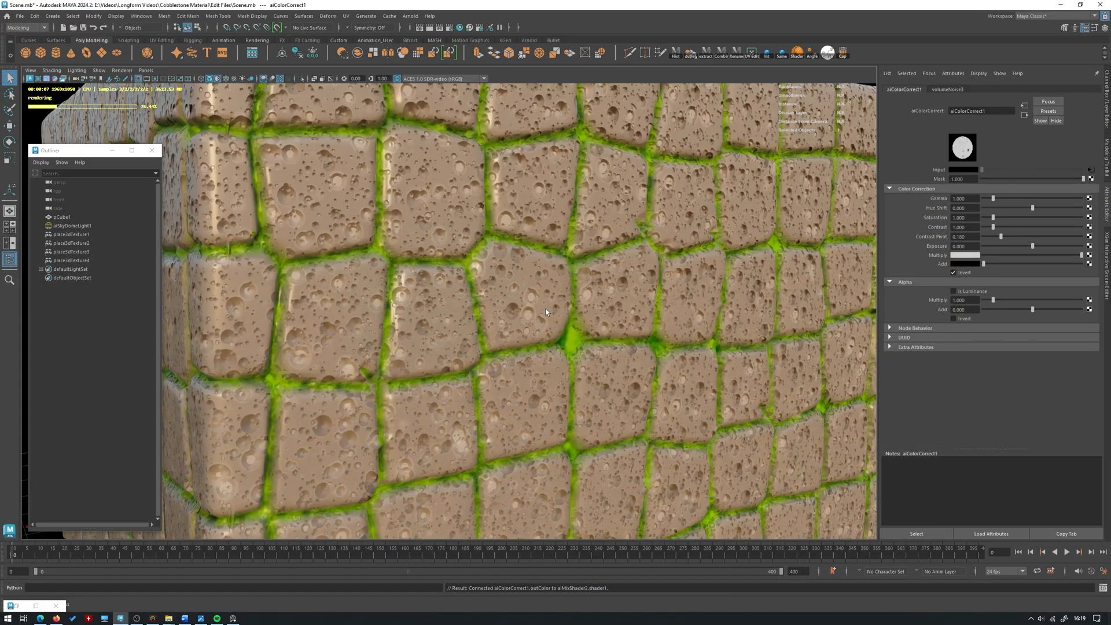
{"action": "left_click_drag", "start_coordinate": [546, 308], "coordinate": [532, 335], "text": "alt"}
{"action": "scroll", "coordinate": [533, 333], "scroll_direction": "up", "scroll_amount": 1}
{"action": "left_click_drag", "start_coordinate": [578, 281], "coordinate": [547, 291], "text": "alt"}
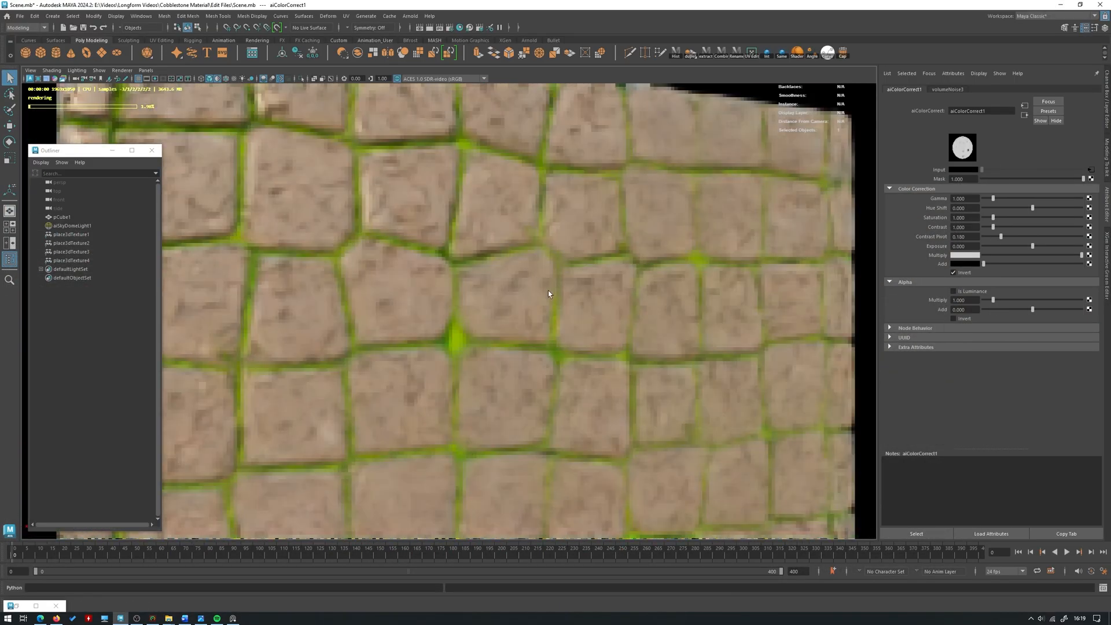
{"action": "scroll", "coordinate": [498, 323], "scroll_direction": "up", "scroll_amount": 2}
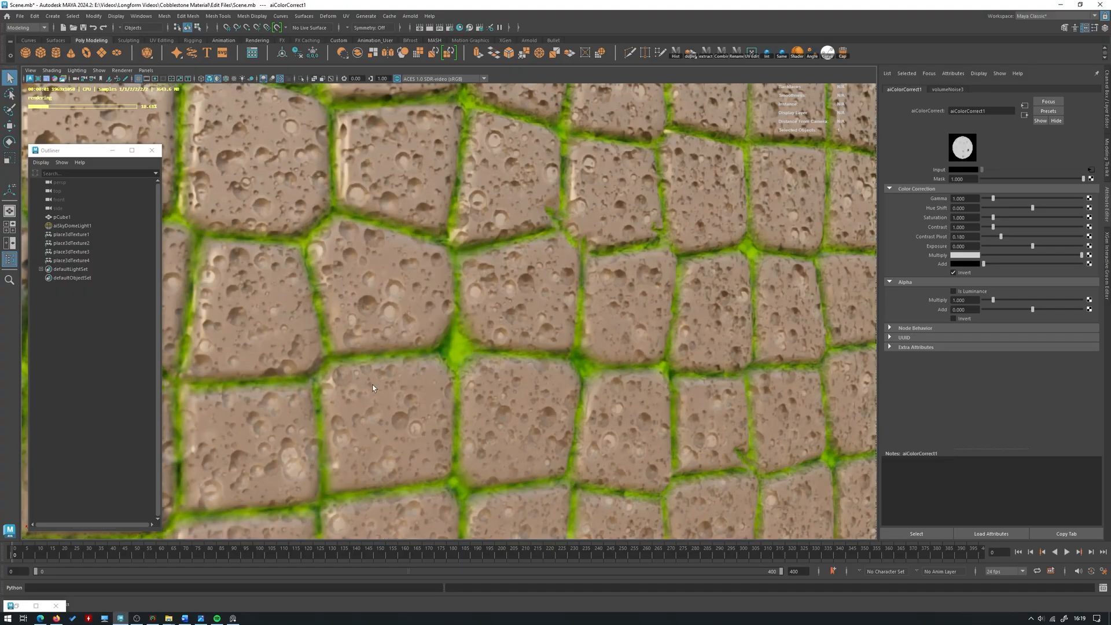
- Lower the Density of volumeNoise3 to 0.115
{"action": "left_click", "coordinate": [25, 609]}
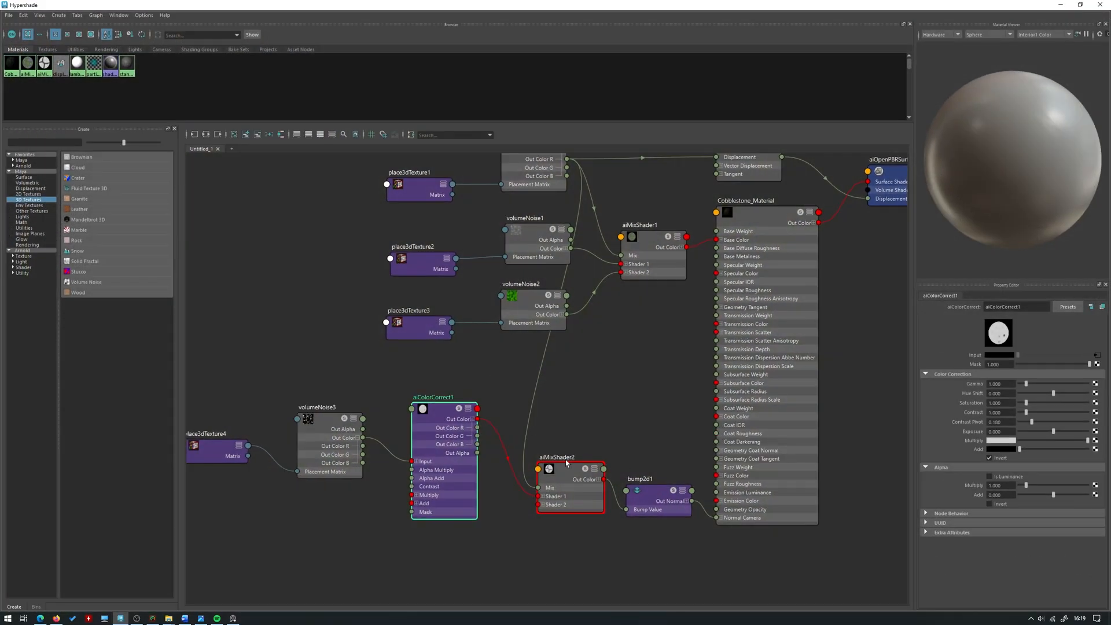
{"action": "left_click", "coordinate": [346, 451]}
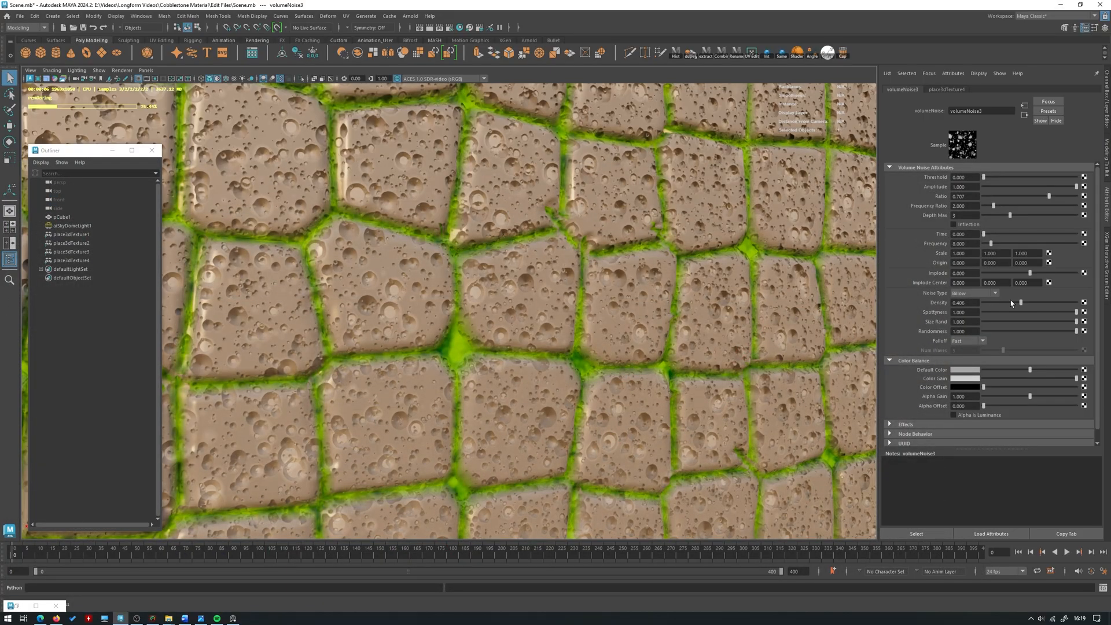
{"action": "left_click_drag", "start_coordinate": [1011, 303], "coordinate": [997, 305]}
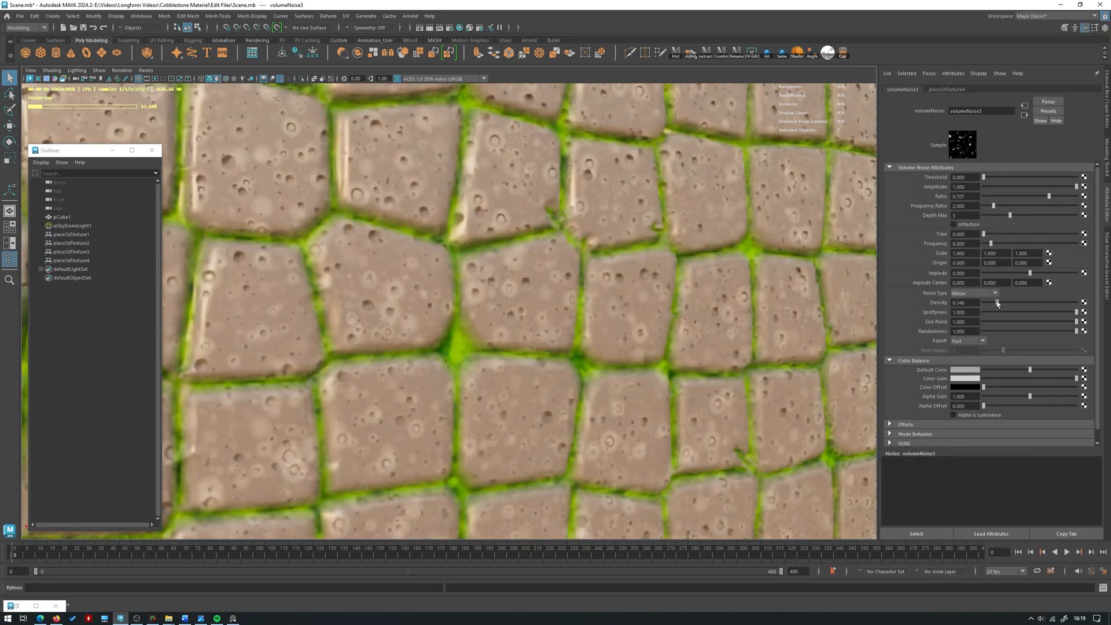
{"action": "left_click_drag", "start_coordinate": [997, 303], "coordinate": [995, 303]}
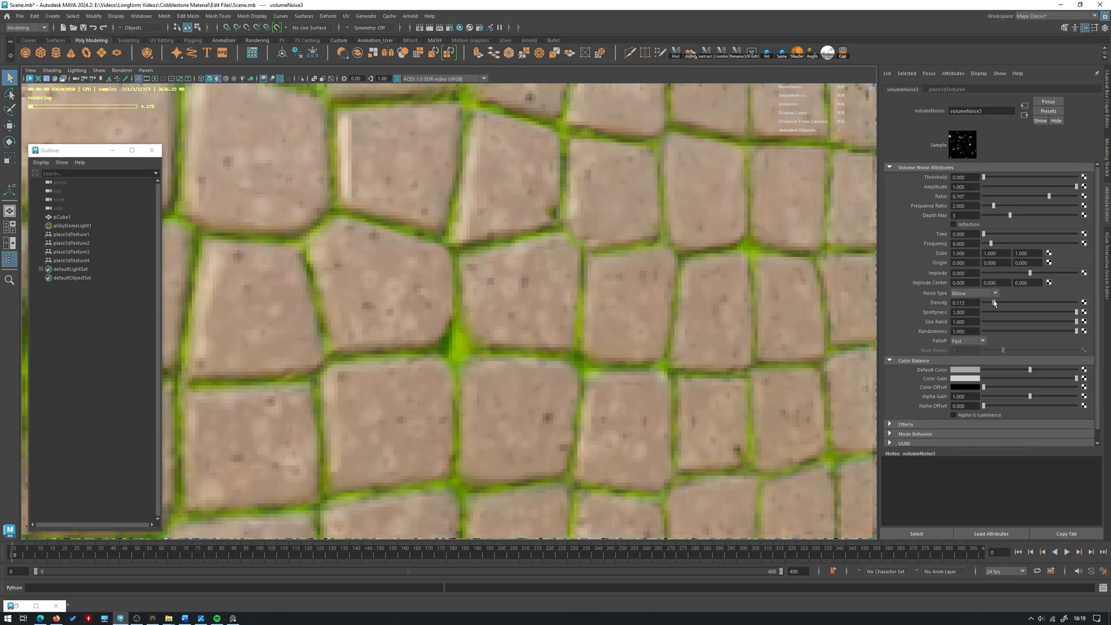
- Try raising volumeNoise3's Frequency to about 46 and undo the change
{"action": "left_click_drag", "start_coordinate": [985, 242], "coordinate": [1029, 243]}
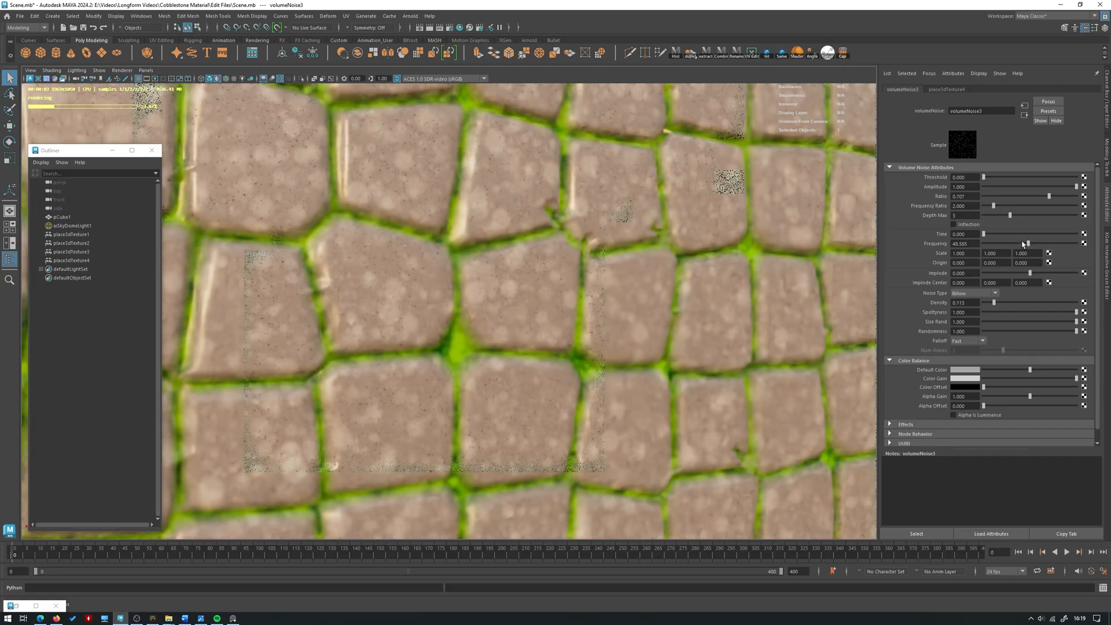
{"action": "key", "text": "ctrl+z"}
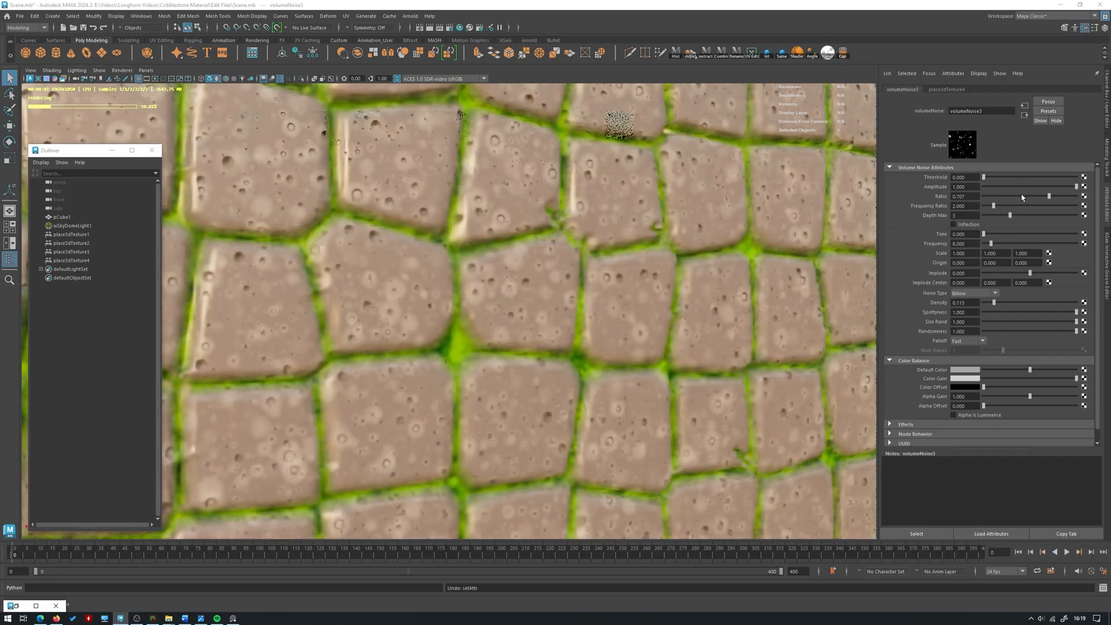
- Set volumeNoise3's Ratio to 1 and check the pits on the cube from afar and up close
{"action": "left_click_drag", "start_coordinate": [1049, 196], "coordinate": [1107, 201]}
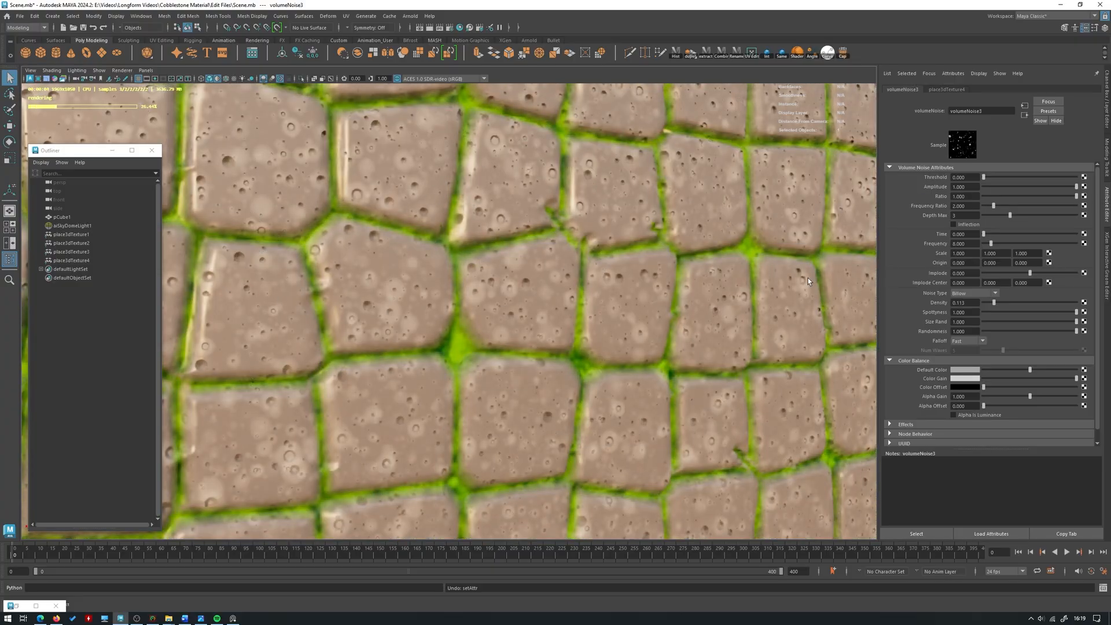
{"action": "scroll", "coordinate": [530, 257], "scroll_direction": "down", "scroll_amount": 5}
{"action": "left_click_drag", "start_coordinate": [459, 324], "coordinate": [480, 328], "text": "alt"}
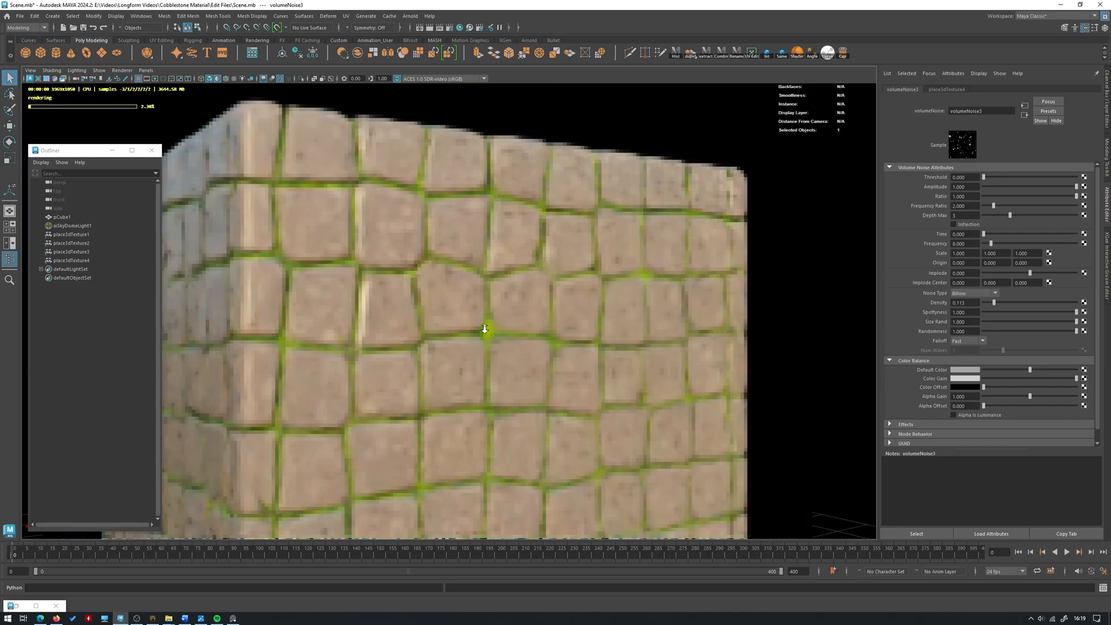
{"action": "scroll", "coordinate": [481, 328], "scroll_direction": "up", "scroll_amount": 4}
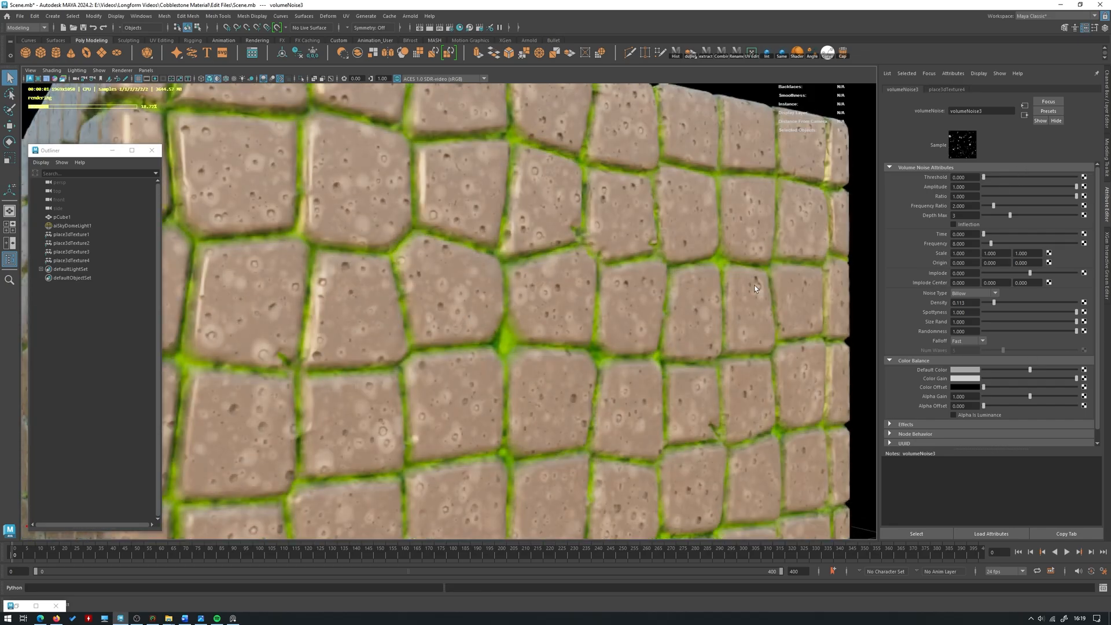
{"action": "scroll", "coordinate": [359, 307], "scroll_direction": "up", "scroll_amount": 3}
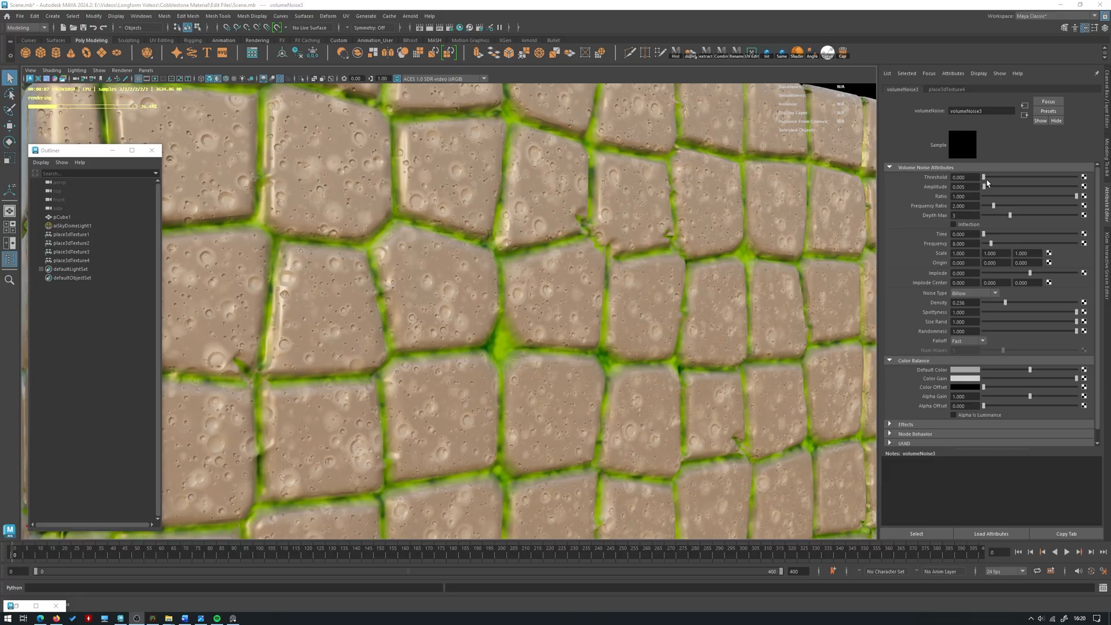
- Set volumeNoise3's Amplitude to 0.003 and its Density to 0.358
{"action": "left_click", "coordinate": [966, 186]}
{"action": "key", "text": "BackSpace"}
{"action": "type", "text": "2"}
{"action": "key", "text": "Return"}
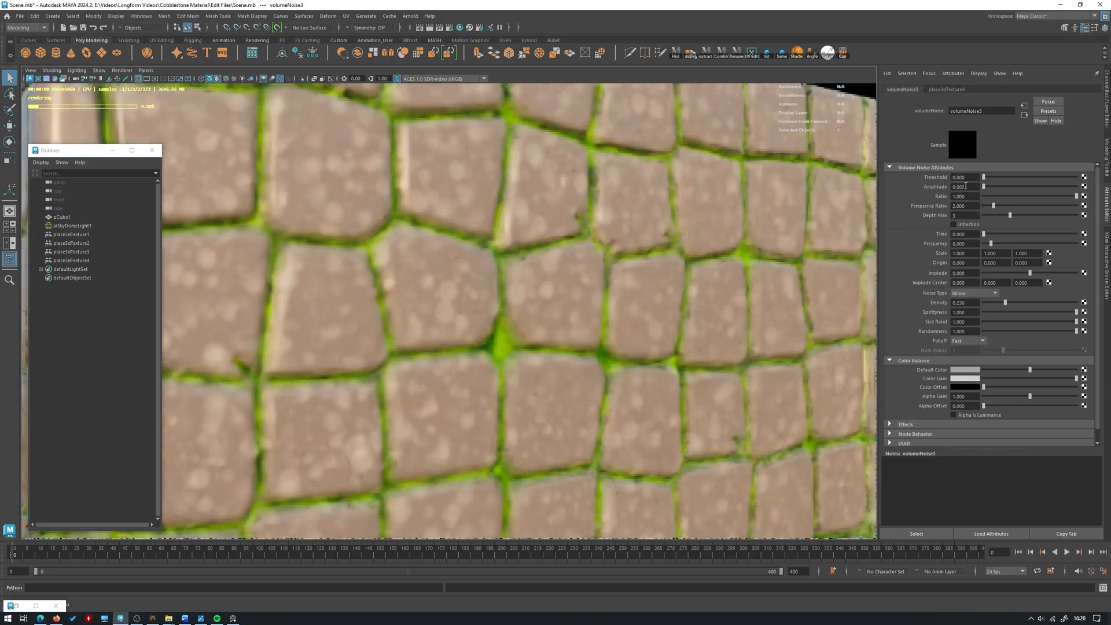
{"action": "left_click", "coordinate": [971, 186]}
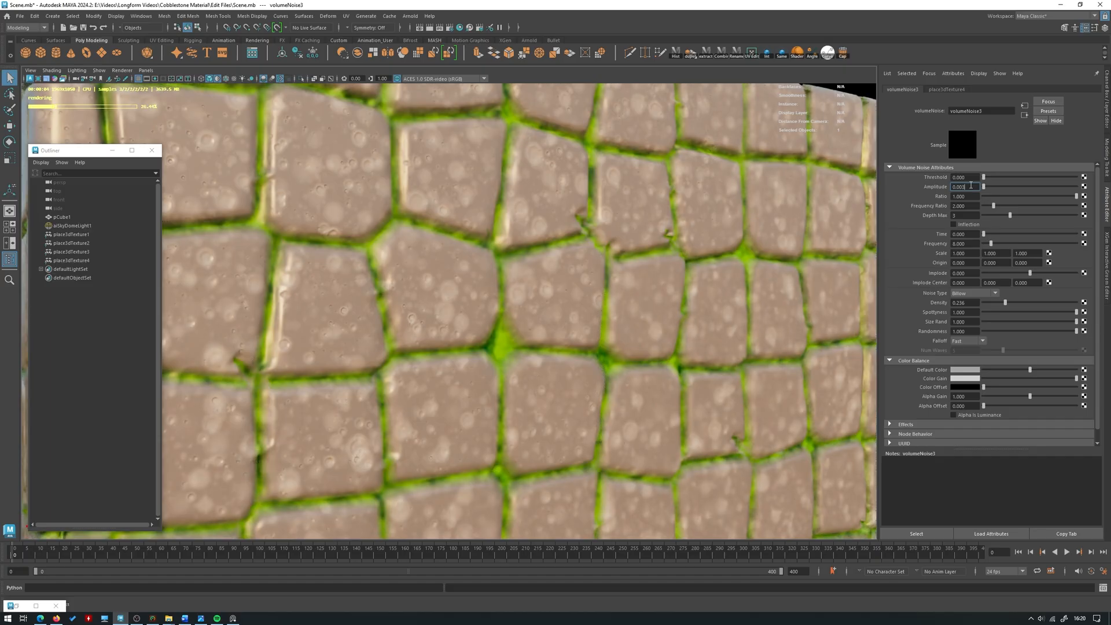
{"action": "key", "text": "Return"}
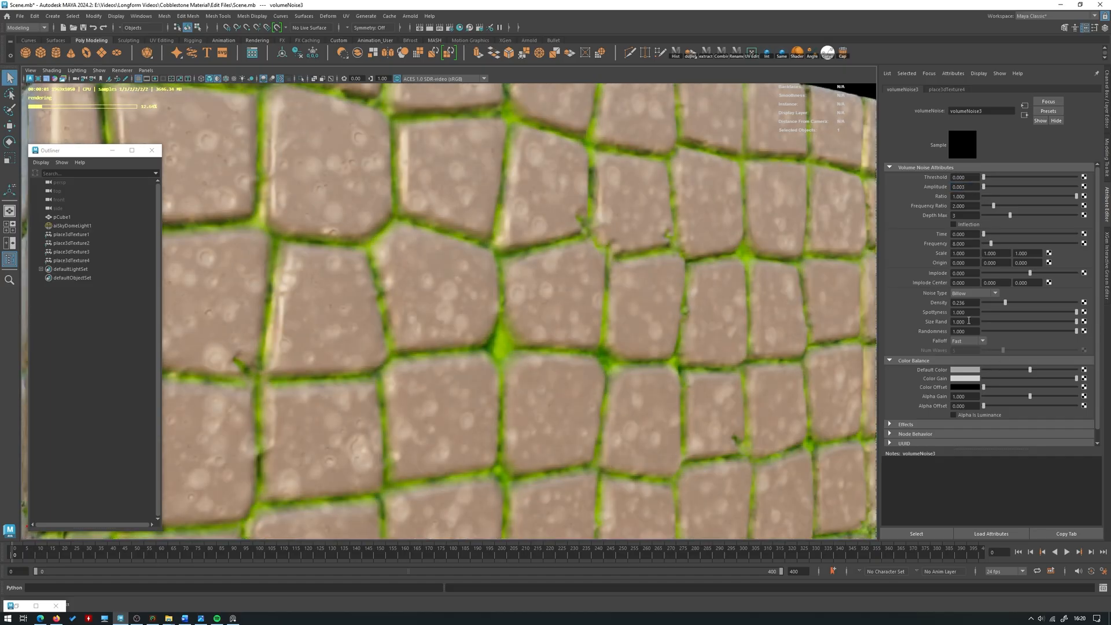
{"action": "left_click_drag", "start_coordinate": [999, 303], "coordinate": [1017, 303]}
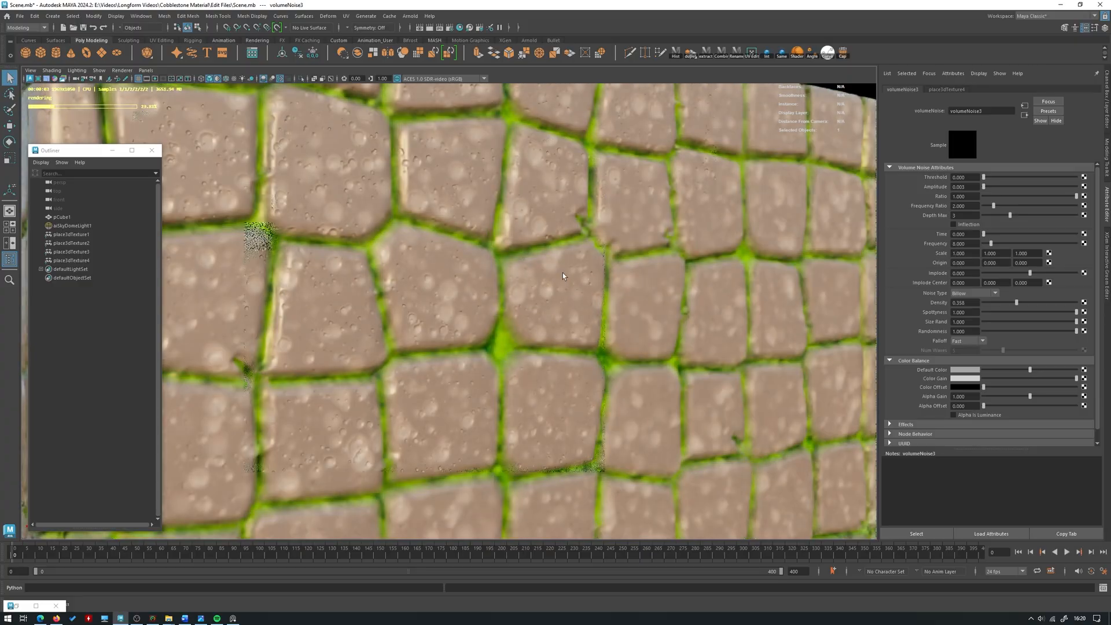
- Review the softened bump on the whole cobblestone cube and bring the bump nodes back into view in the Hypershade
{"action": "right_click_drag", "start_coordinate": [553, 271], "coordinate": [524, 388], "text": "alt"}
{"action": "middle_click_drag", "start_coordinate": [524, 387], "coordinate": [554, 289], "text": "alt"}
{"action": "right_click_drag", "start_coordinate": [554, 290], "coordinate": [625, 275], "text": "alt"}
{"action": "left_click", "coordinate": [705, 233]}
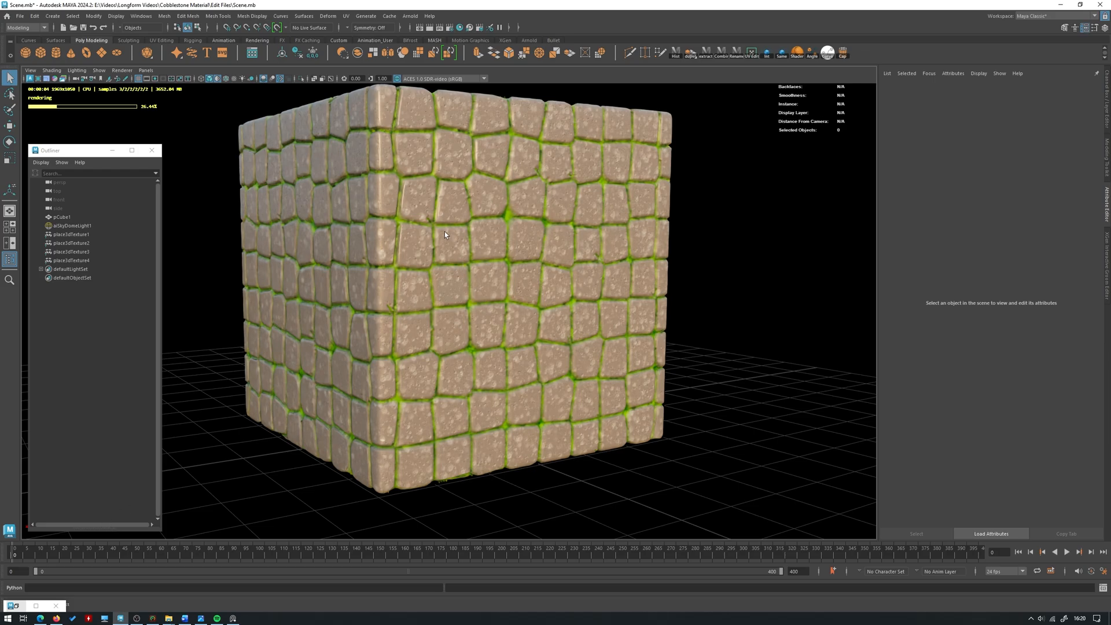
{"action": "left_click", "coordinate": [16, 606]}
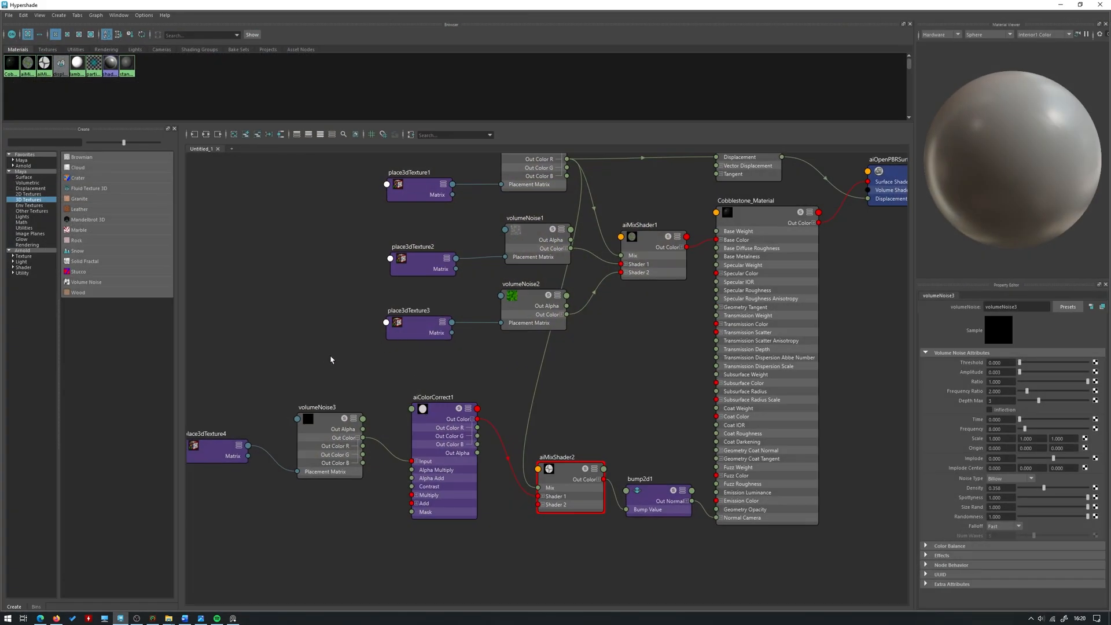
{"action": "middle_click_drag", "start_coordinate": [323, 370], "coordinate": [416, 320], "text": "alt"}
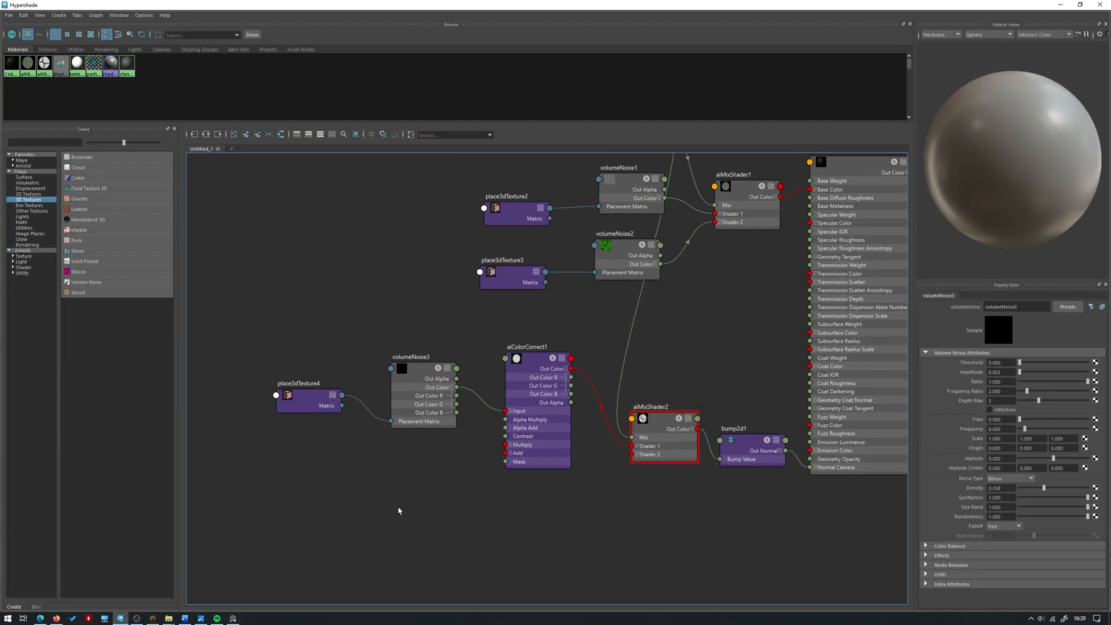
- Create a Brownian 3D texture and place it with its placement node just below volumeNoise3
{"action": "left_click", "coordinate": [453, 388]}
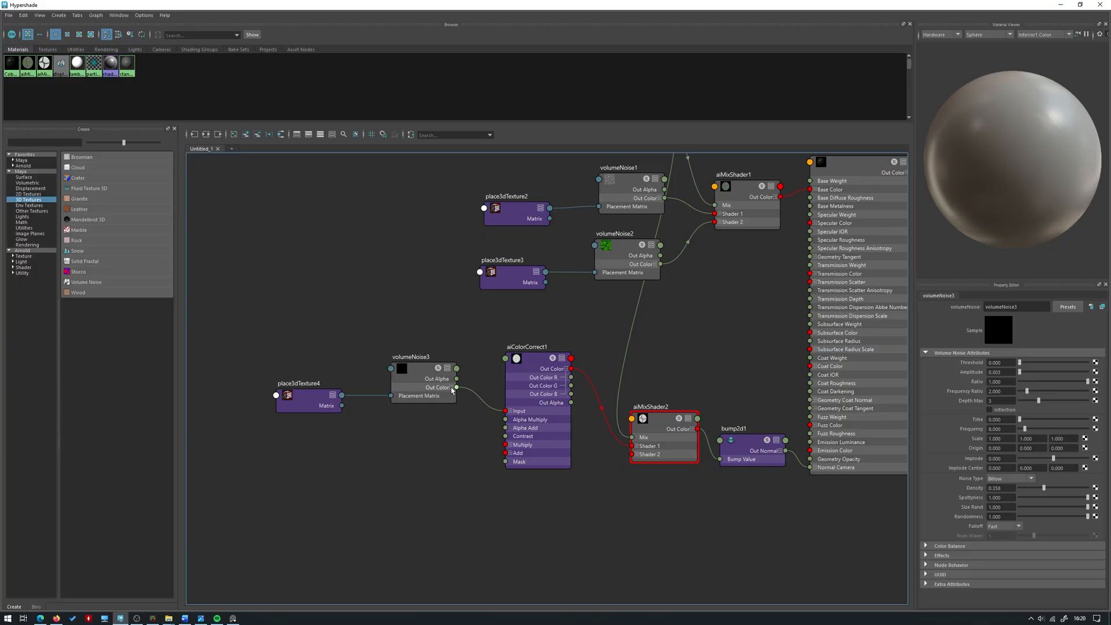
{"action": "left_click", "coordinate": [87, 159]}
{"action": "left_click_drag", "start_coordinate": [687, 570], "coordinate": [463, 506]}
{"action": "left_click_drag", "start_coordinate": [591, 538], "coordinate": [421, 462]}
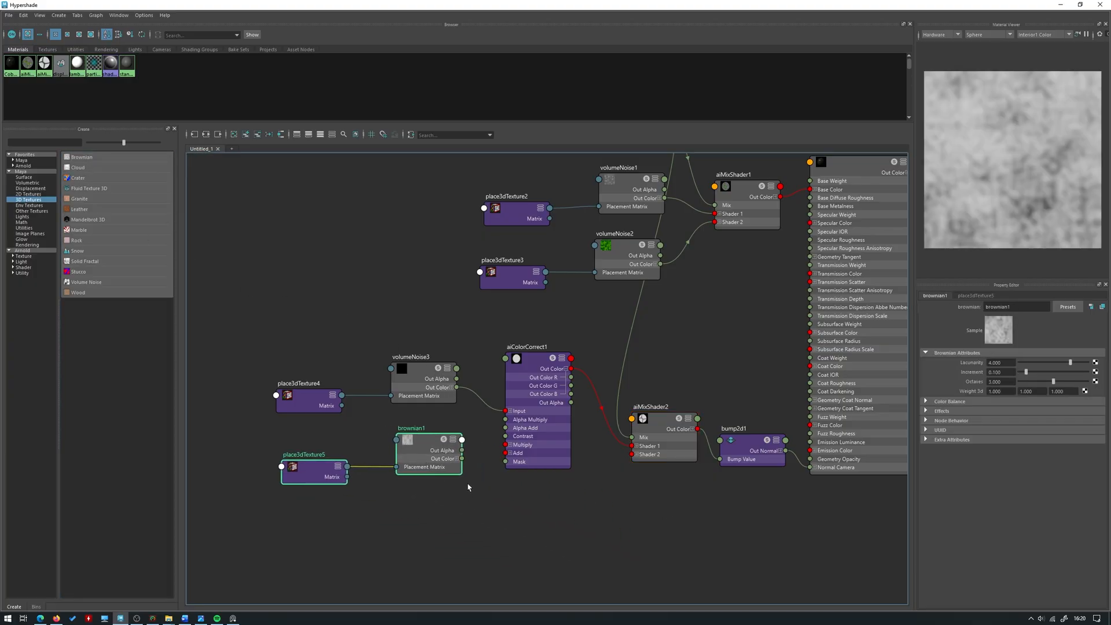
- Connect brownian1's Out Color to the Shader 2 input of aiMixShader2
{"action": "left_click", "coordinate": [566, 368]}
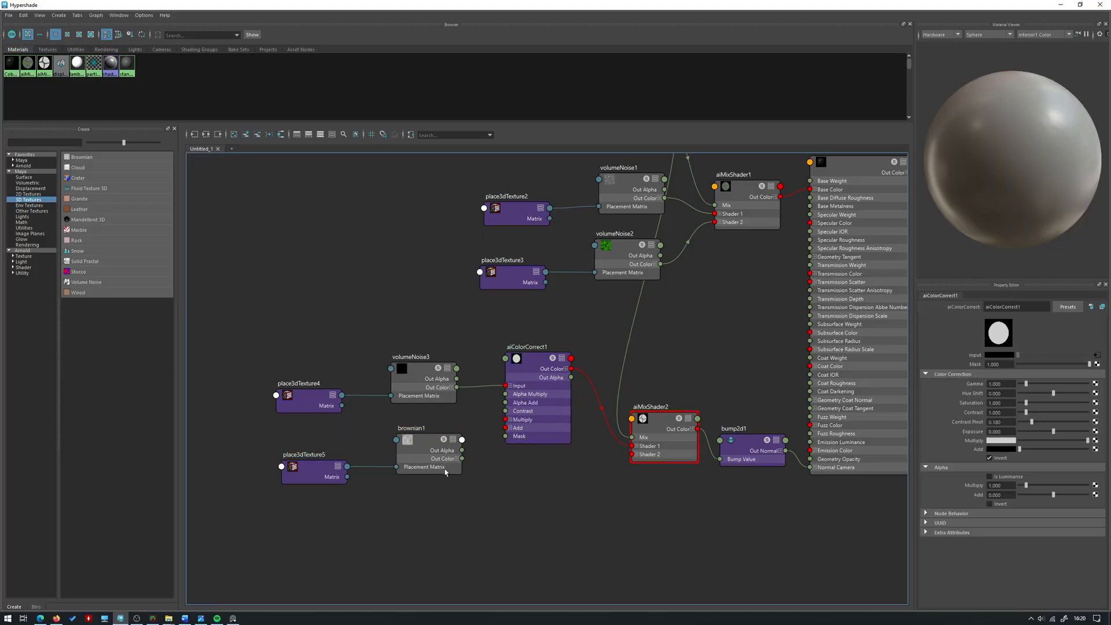
{"action": "left_click", "coordinate": [462, 455]}
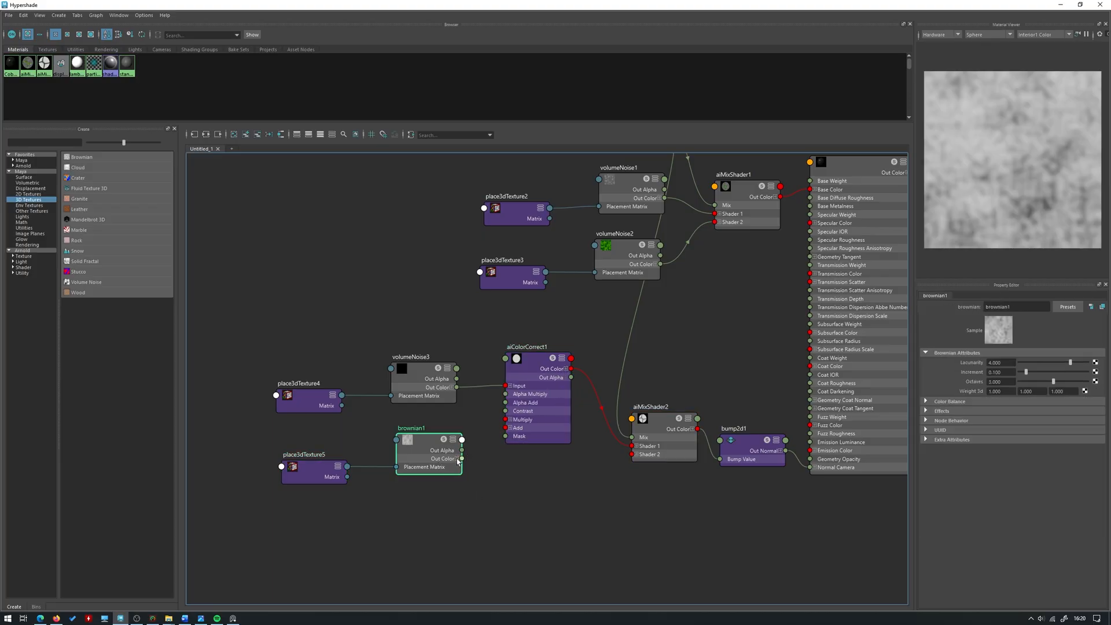
{"action": "left_click", "coordinate": [457, 460]}
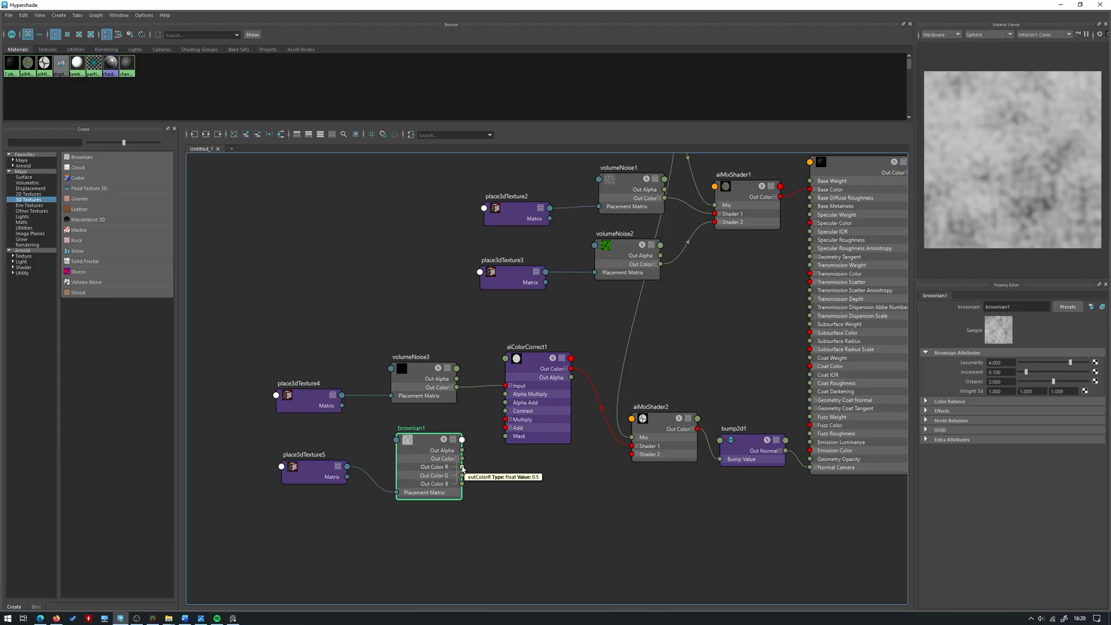
{"action": "left_click_drag", "start_coordinate": [462, 459], "coordinate": [632, 455]}
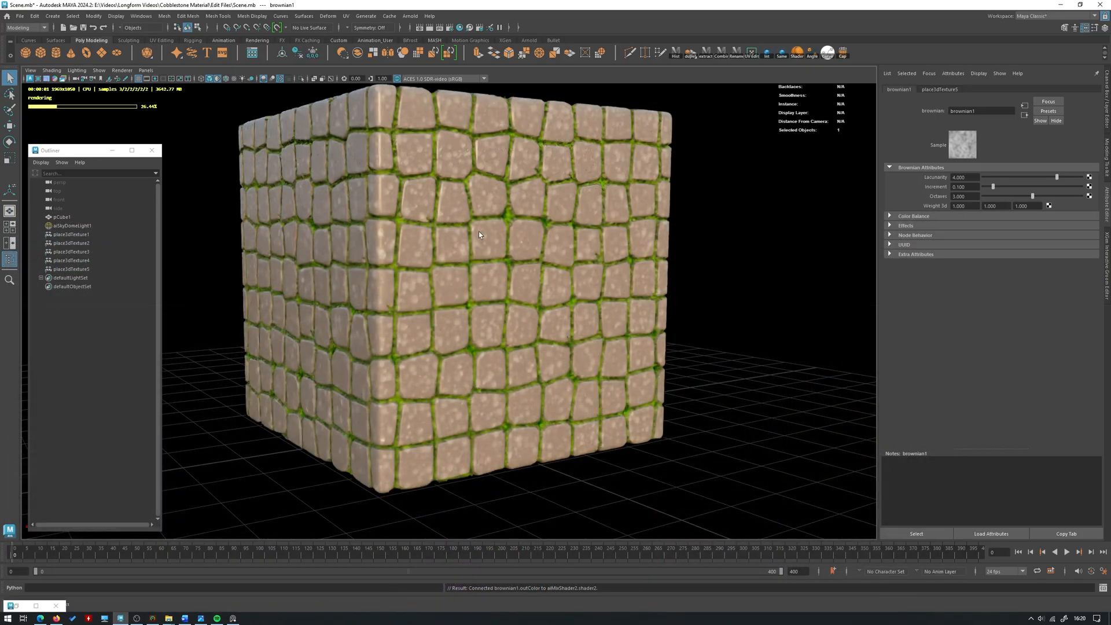
- Inspect the stones and moss joints up close, restarting the Arnold viewport render by switching to Viewport 2.0 and back
{"action": "scroll", "coordinate": [573, 341], "scroll_direction": "up", "scroll_amount": 5}
{"action": "scroll", "coordinate": [573, 340], "scroll_direction": "up", "scroll_amount": 3}
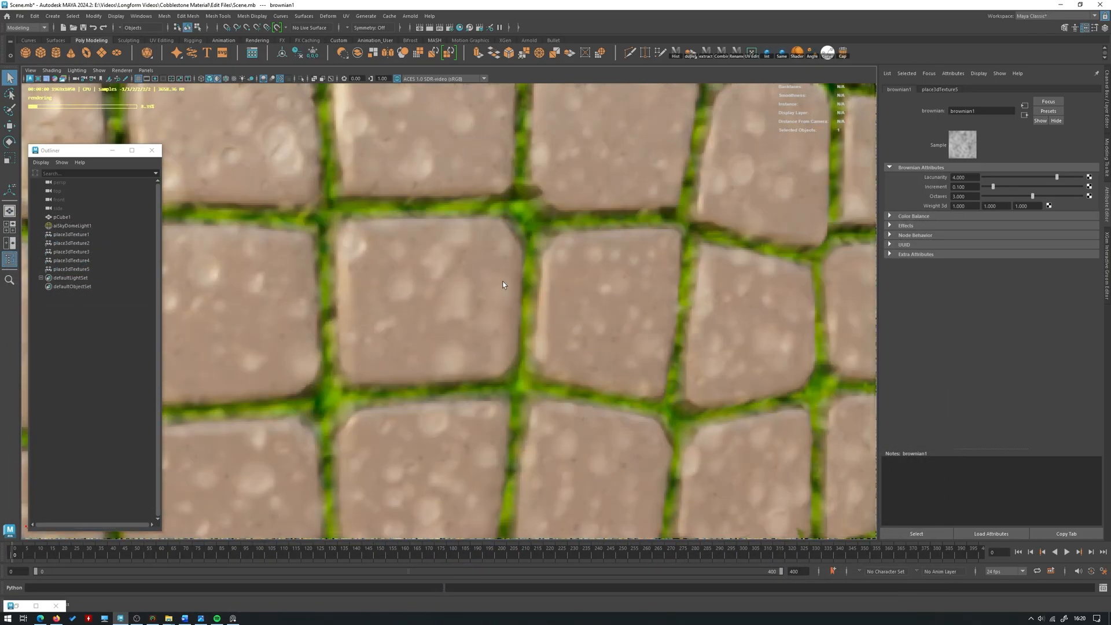
{"action": "left_click", "coordinate": [122, 70]}
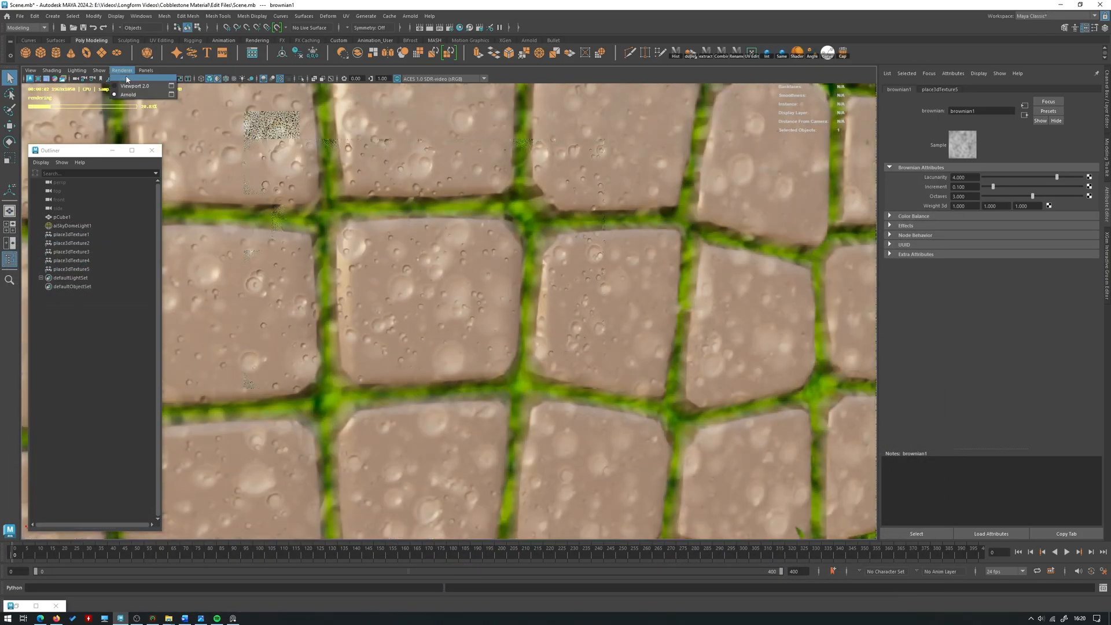
{"action": "left_click", "coordinate": [133, 87]}
{"action": "left_click", "coordinate": [122, 70]}
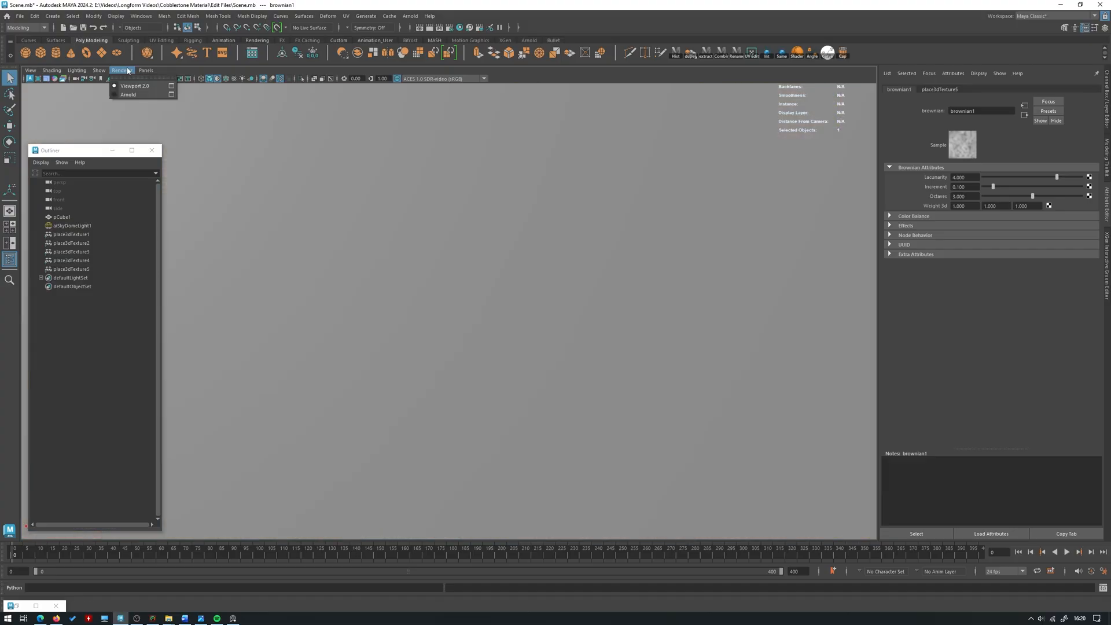
{"action": "left_click", "coordinate": [134, 95]}
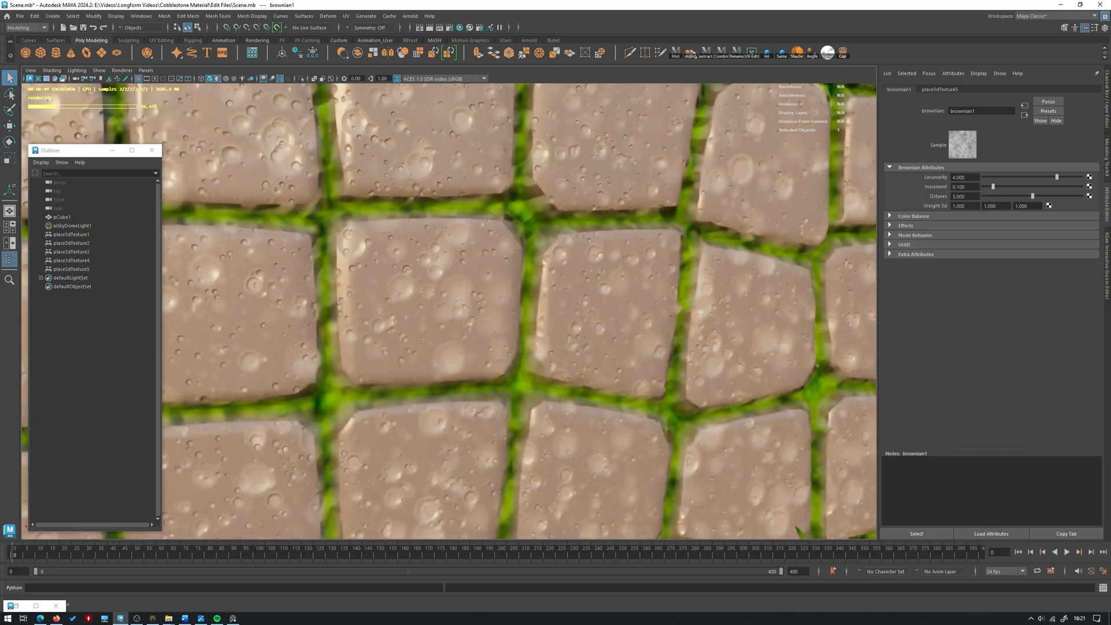
- Set brownian1's Lacunarity to 5 and Octaves to 3.75, and check the moss bump on the whole cube
{"action": "left_click_drag", "start_coordinate": [1057, 176], "coordinate": [1082, 177]}
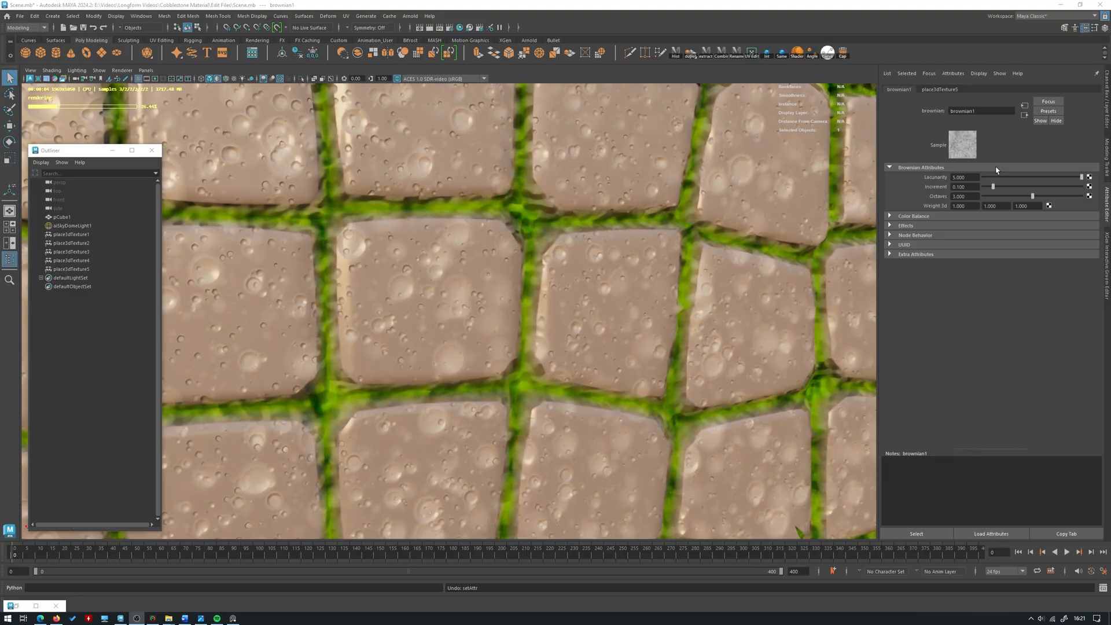
{"action": "left_click_drag", "start_coordinate": [1029, 199], "coordinate": [1052, 197]}
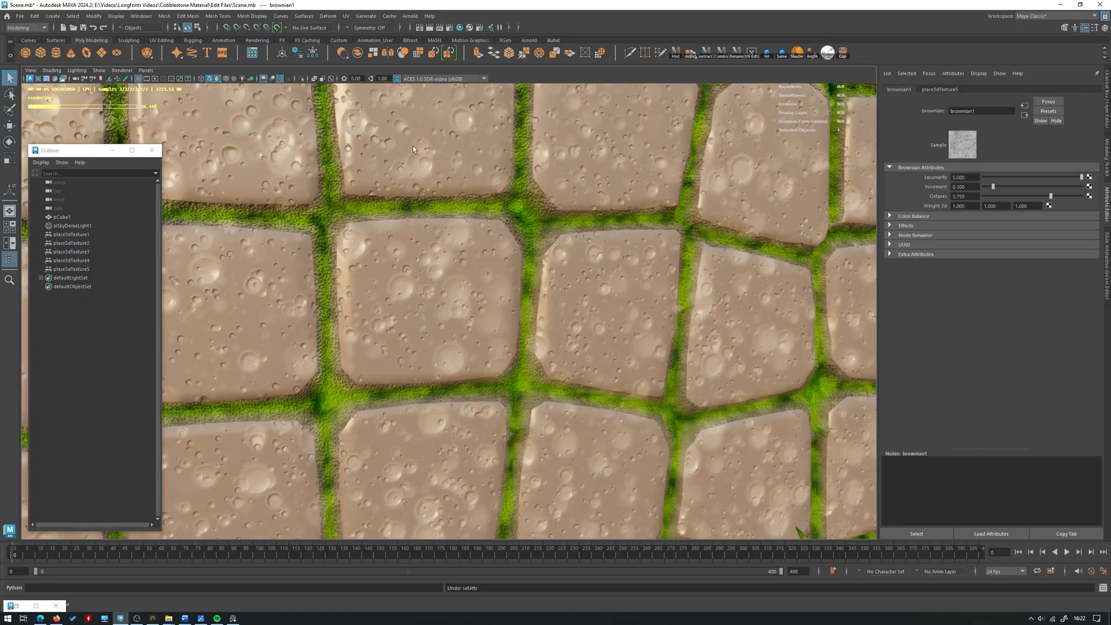
{"action": "right_click_drag", "start_coordinate": [549, 204], "coordinate": [398, 189], "text": "alt"}
{"action": "left_click_drag", "start_coordinate": [398, 190], "coordinate": [446, 193], "text": "alt"}
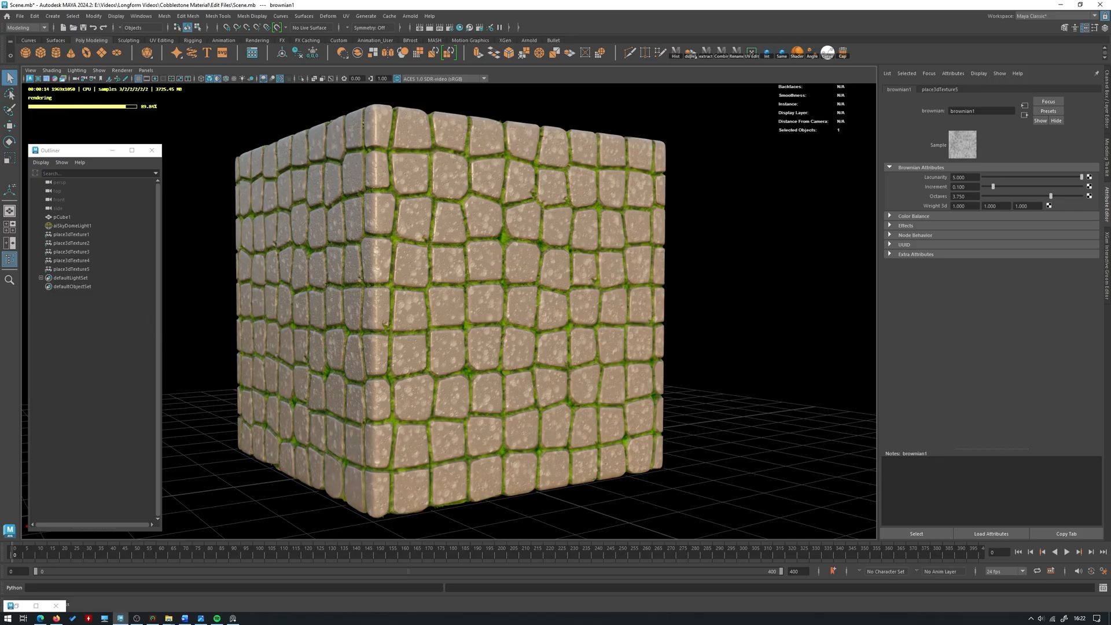
- Regraph the complete shading network in the Hypershade from the aiOpenPBRSurface1SG shading group
{"action": "left_click", "coordinate": [17, 606]}
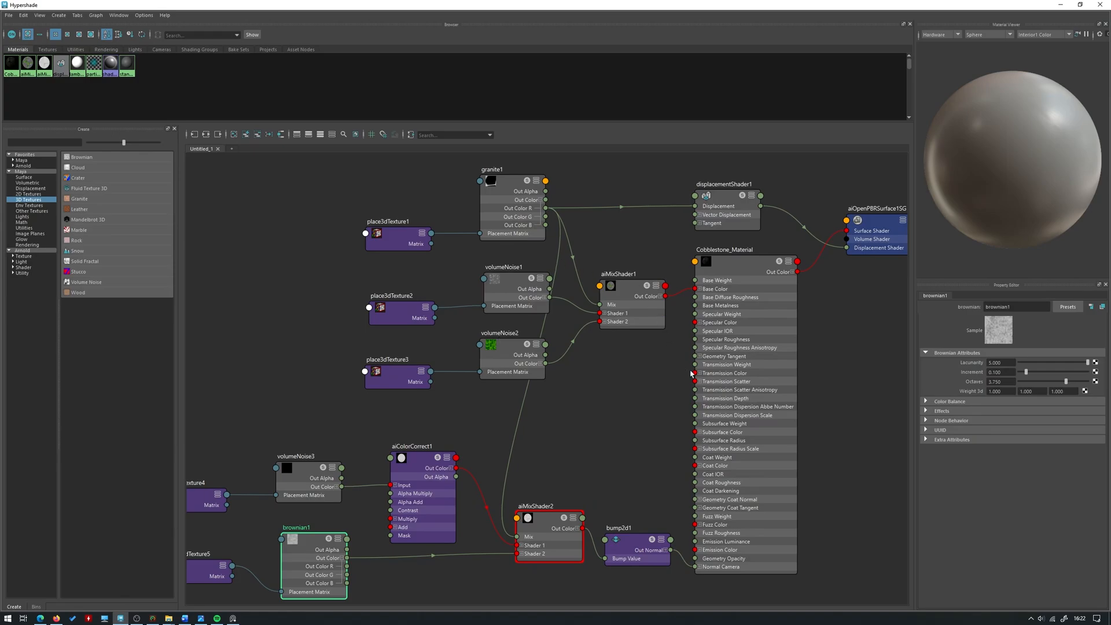
{"action": "scroll", "coordinate": [801, 342], "scroll_direction": "down", "scroll_amount": 3}
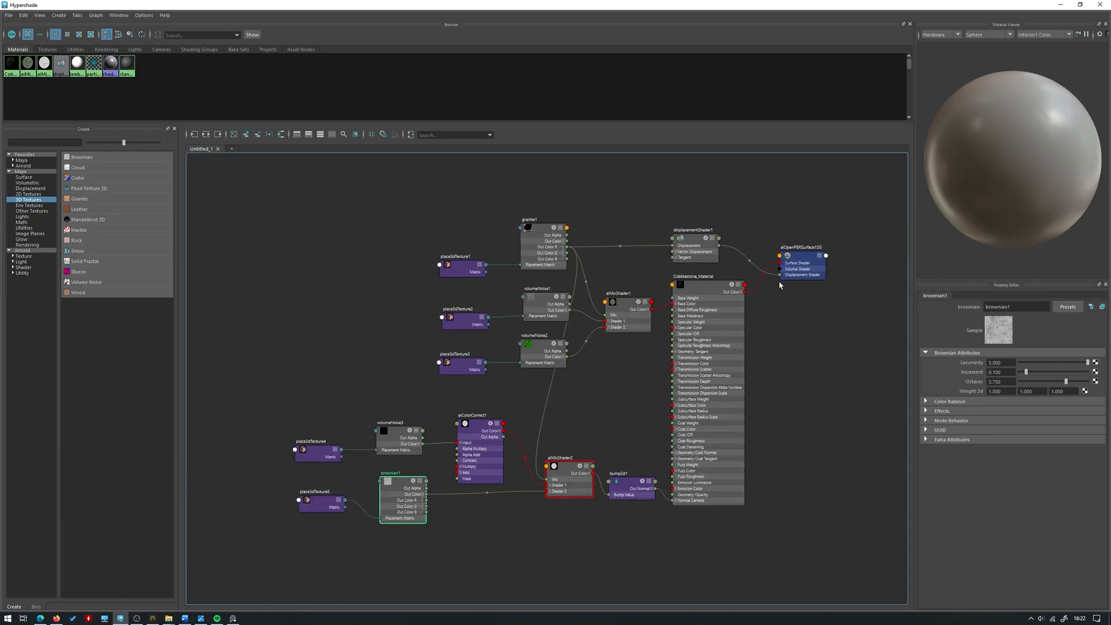
{"action": "left_click", "coordinate": [812, 275]}
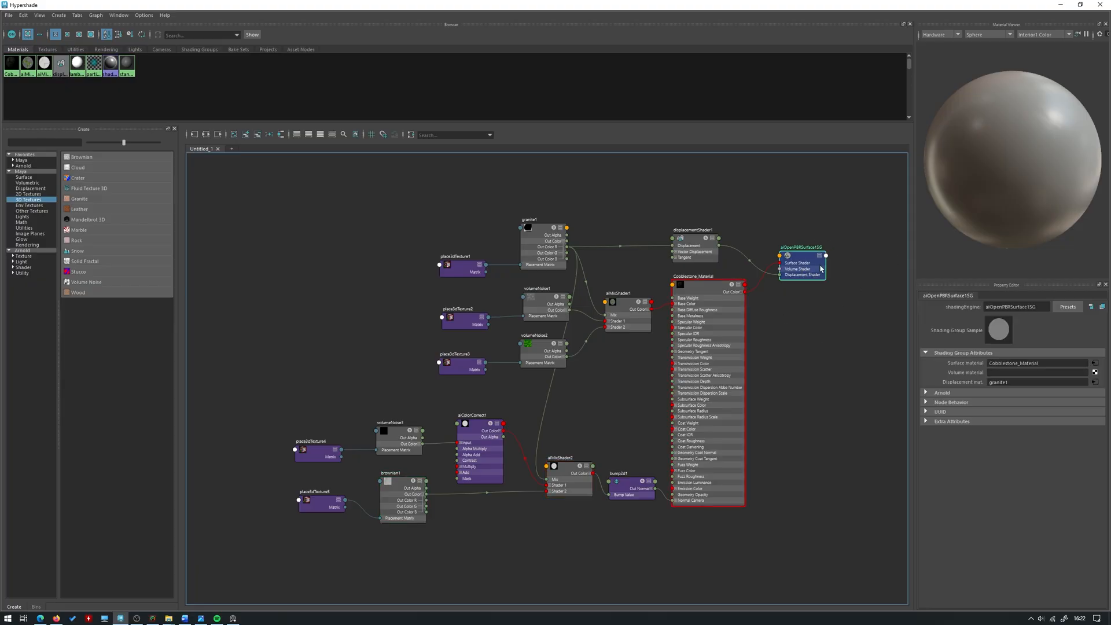
{"action": "left_click", "coordinate": [208, 135]}
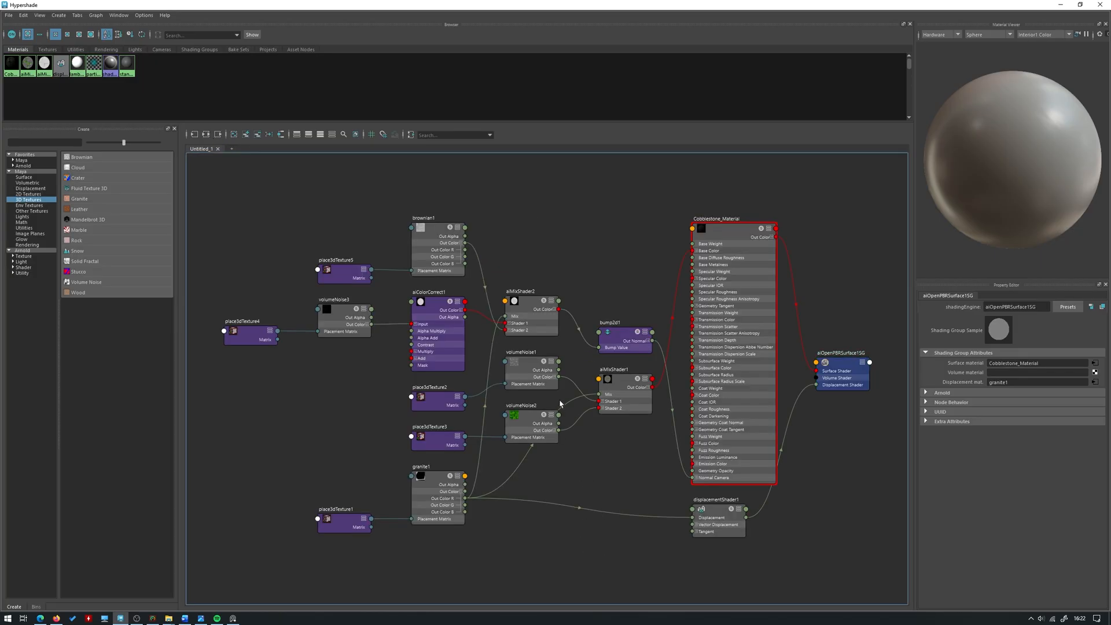
- Expand the granite1 node to its full attribute list so its Creases input is exposed
{"action": "left_click", "coordinate": [420, 507]}
{"action": "middle_click_drag", "start_coordinate": [501, 520], "coordinate": [582, 476], "text": "alt"}
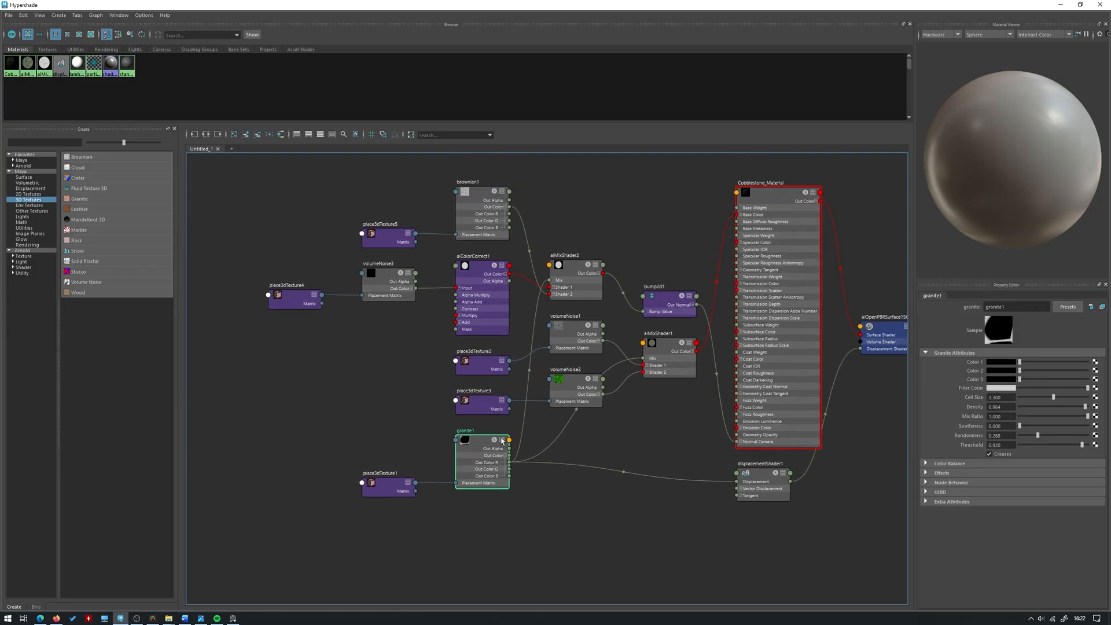
{"action": "scroll", "coordinate": [501, 444], "scroll_direction": "up", "scroll_amount": 5}
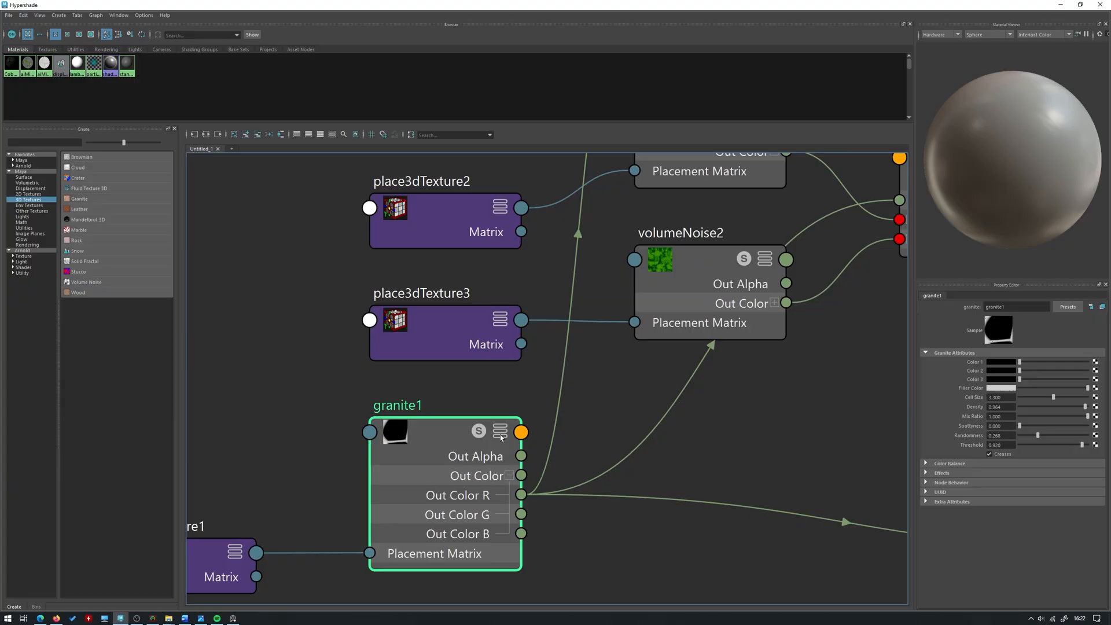
{"action": "left_click", "coordinate": [500, 434]}
{"action": "left_click", "coordinate": [501, 435]}
{"action": "scroll", "coordinate": [580, 418], "scroll_direction": "down", "scroll_amount": 3}
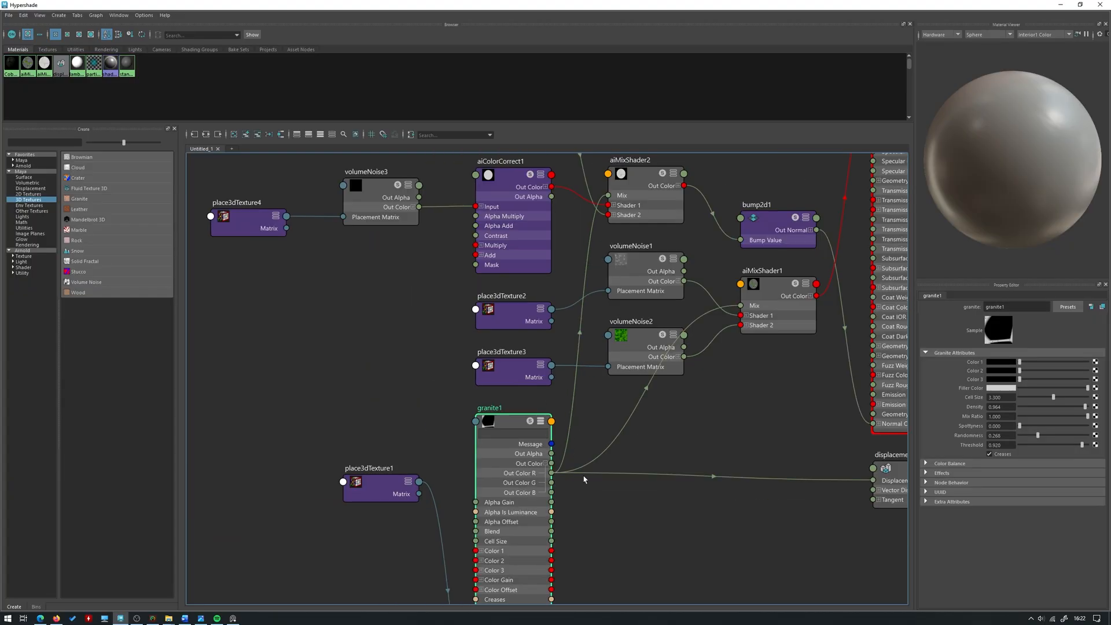
{"action": "middle_click_drag", "start_coordinate": [593, 516], "coordinate": [634, 371], "text": "alt"}
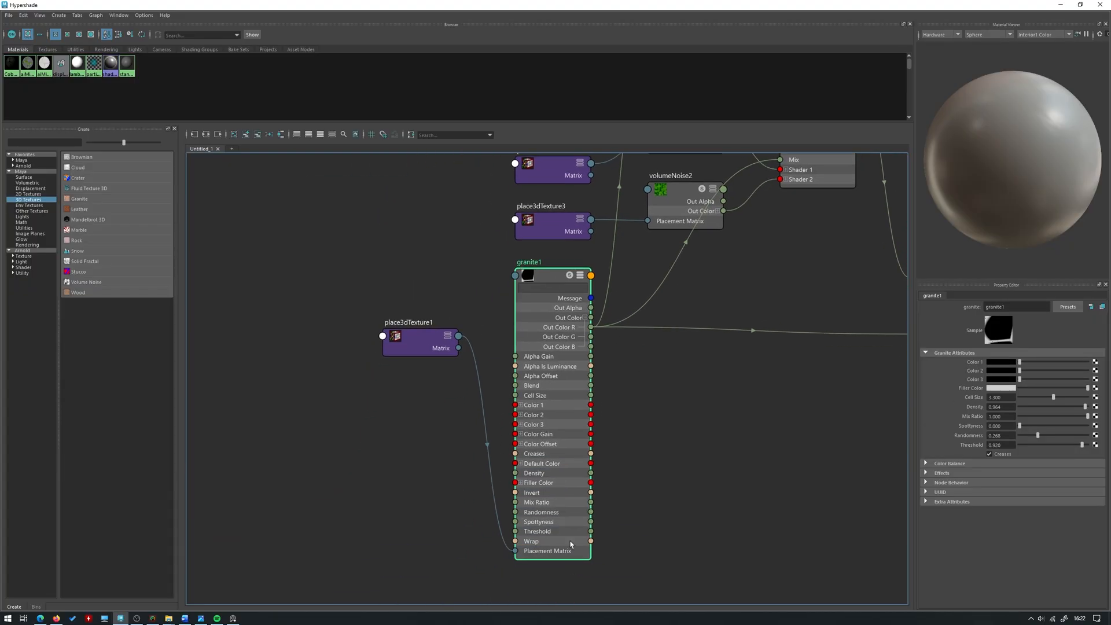
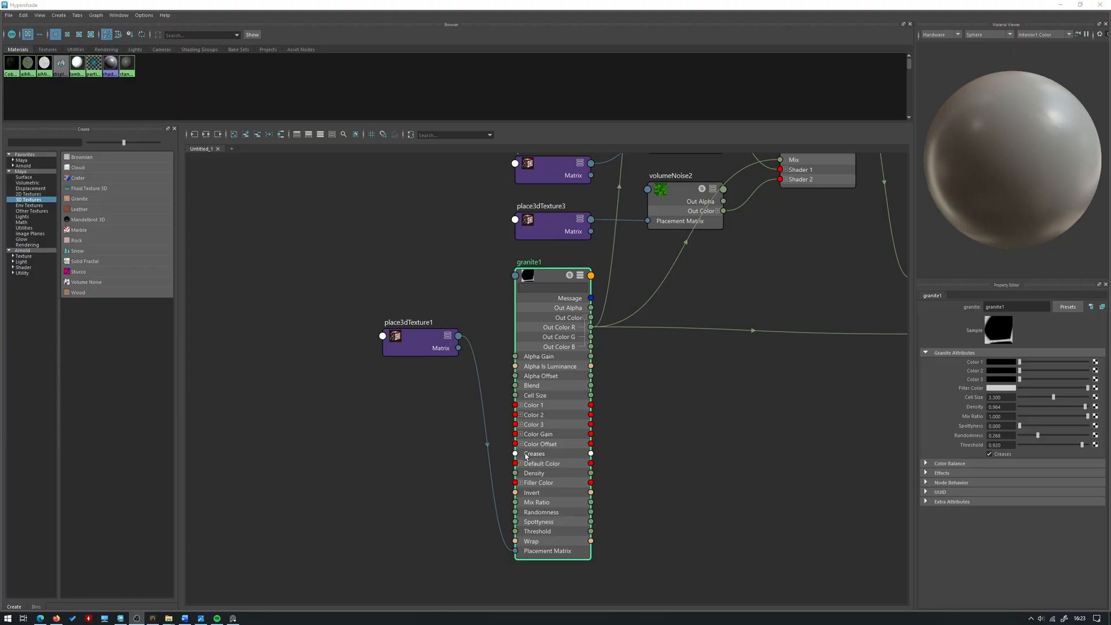
- Review the stone edges on the rendered cube and look over the node network around granite1
{"action": "left_click", "coordinate": [1060, 4]}
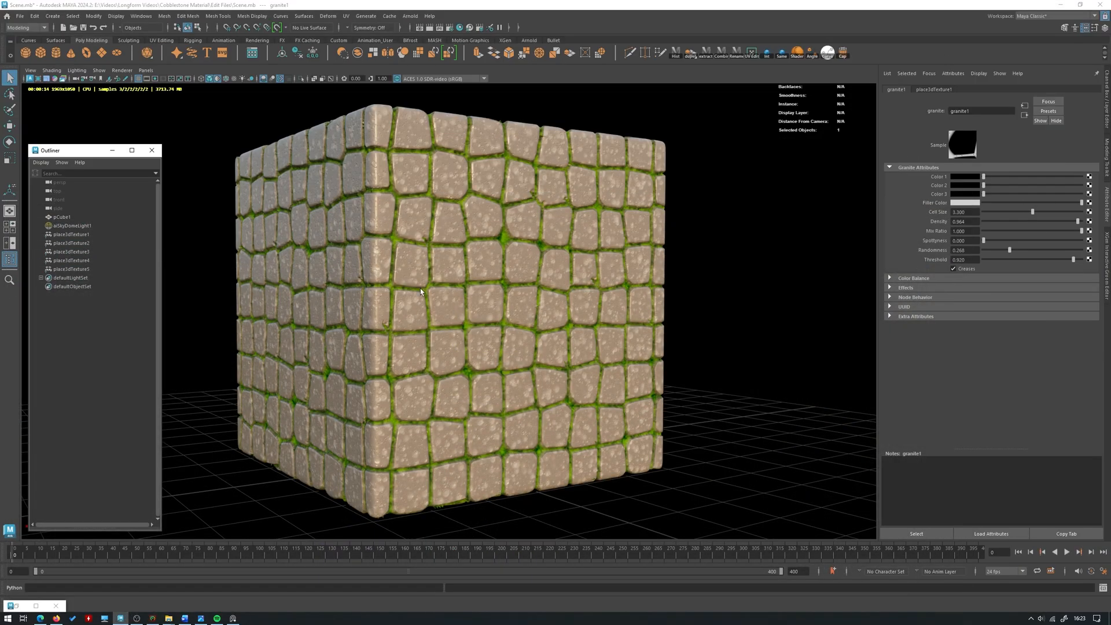
{"action": "double_click", "coordinate": [20, 606]}
{"action": "scroll", "coordinate": [441, 400], "scroll_direction": "down", "scroll_amount": 2}
{"action": "middle_click_drag", "start_coordinate": [608, 406], "coordinate": [504, 433], "text": "alt"}
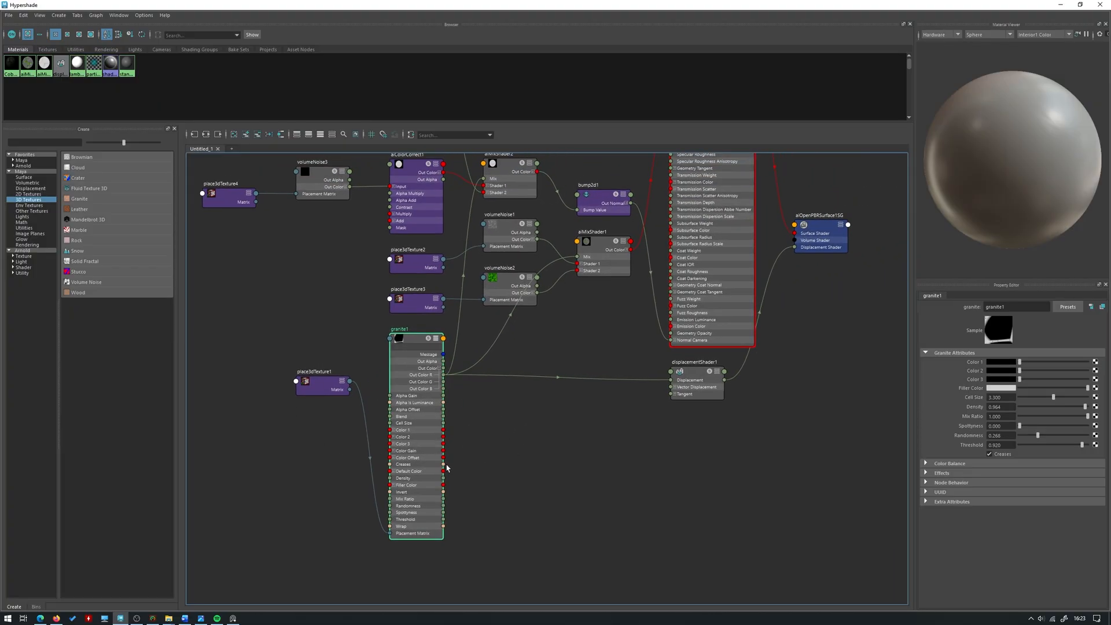
{"action": "middle_click_drag", "start_coordinate": [410, 412], "coordinate": [374, 501], "text": "alt"}
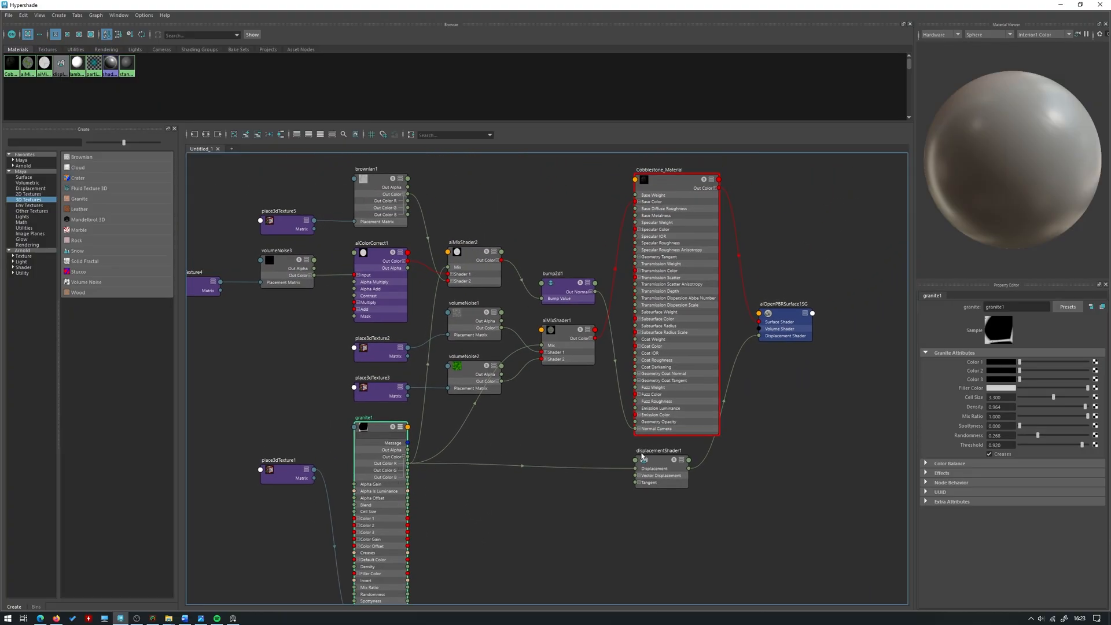
{"action": "middle_click_drag", "start_coordinate": [546, 433], "coordinate": [636, 340], "text": "alt"}
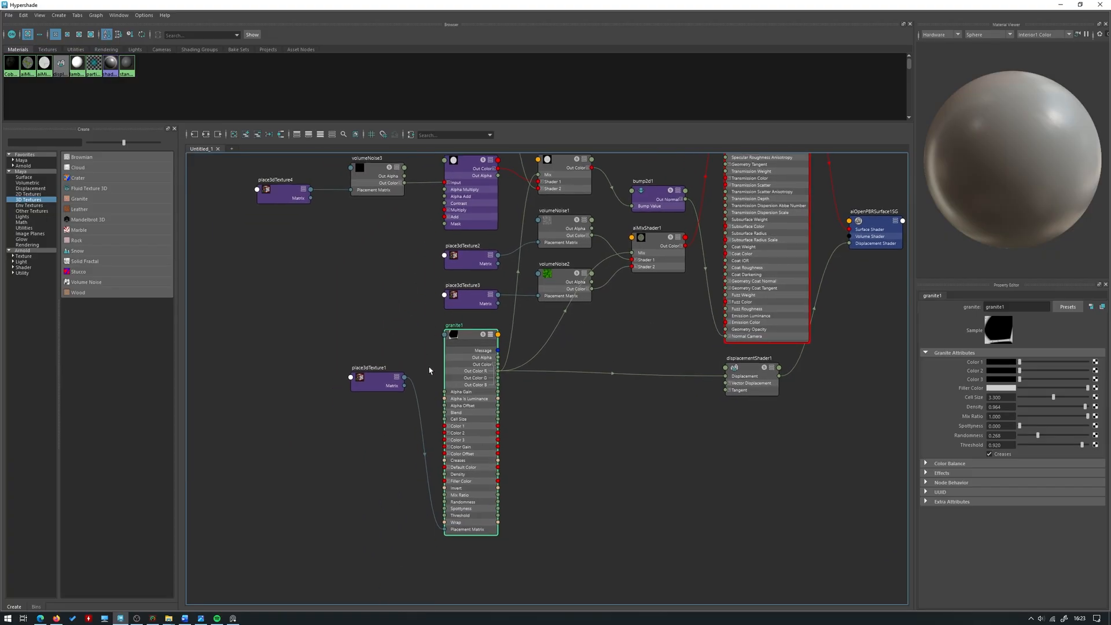
{"action": "left_click", "coordinate": [383, 445]}
{"action": "key", "text": "Tab"}
{"action": "type", "text": "aifr"}
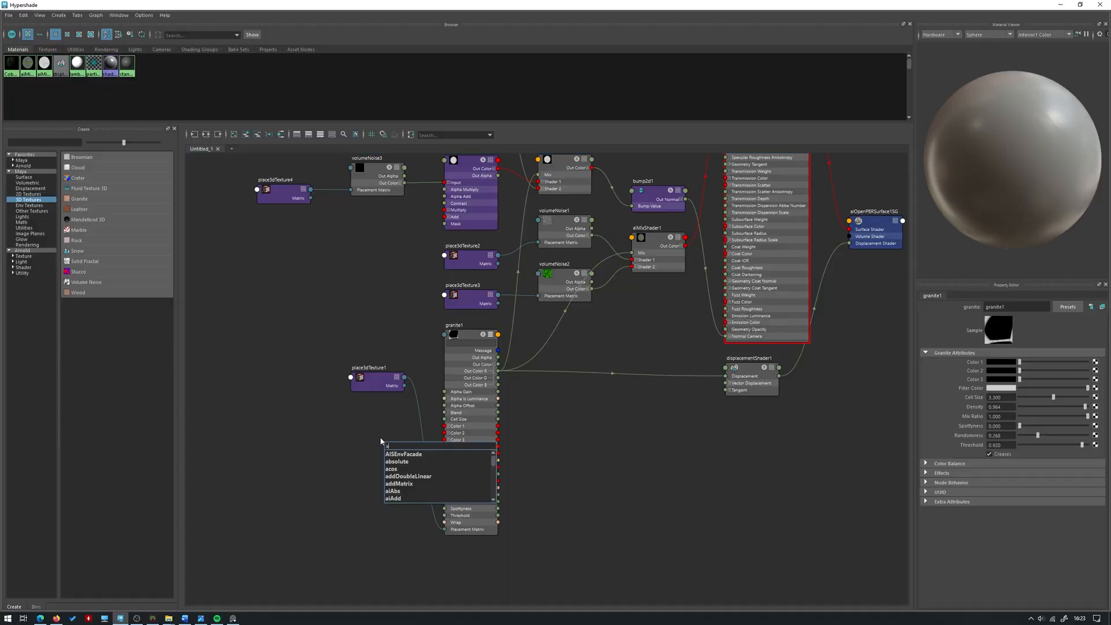
{"action": "key", "text": "BackSpace"}
{"action": "key", "text": "BackSpace"}
{"action": "key", "text": "BackSpace"}
{"action": "key", "text": "BackSpace"}
{"action": "left_click", "coordinate": [385, 429]}
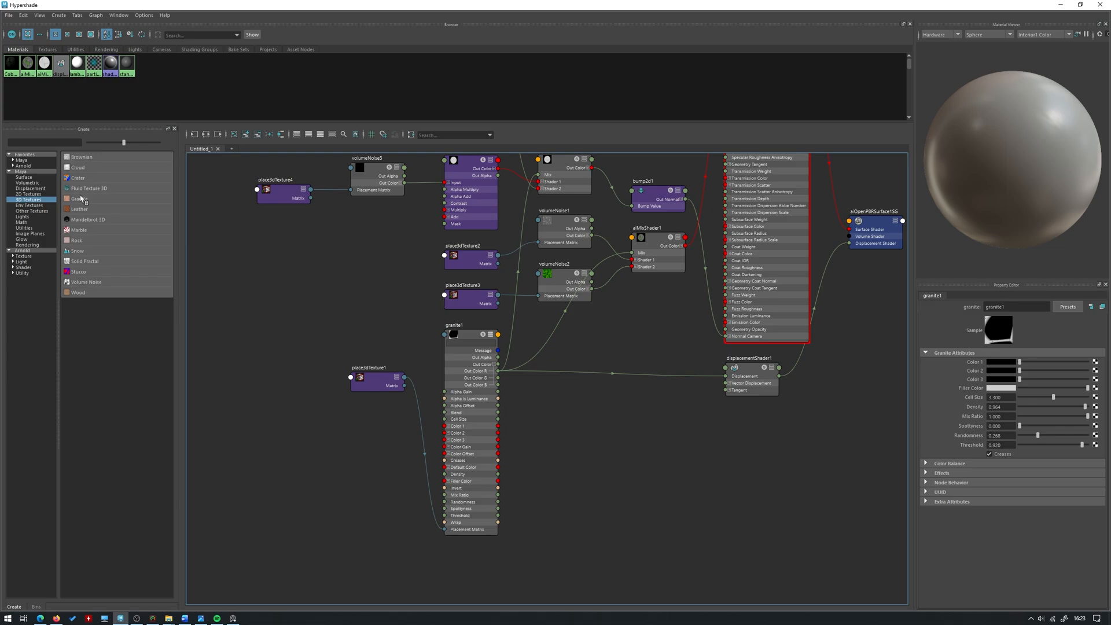
- Create a Solid Fractal texture beside granite1 and connect its Out Color R to granite1's Creases
{"action": "left_click", "coordinate": [85, 261]}
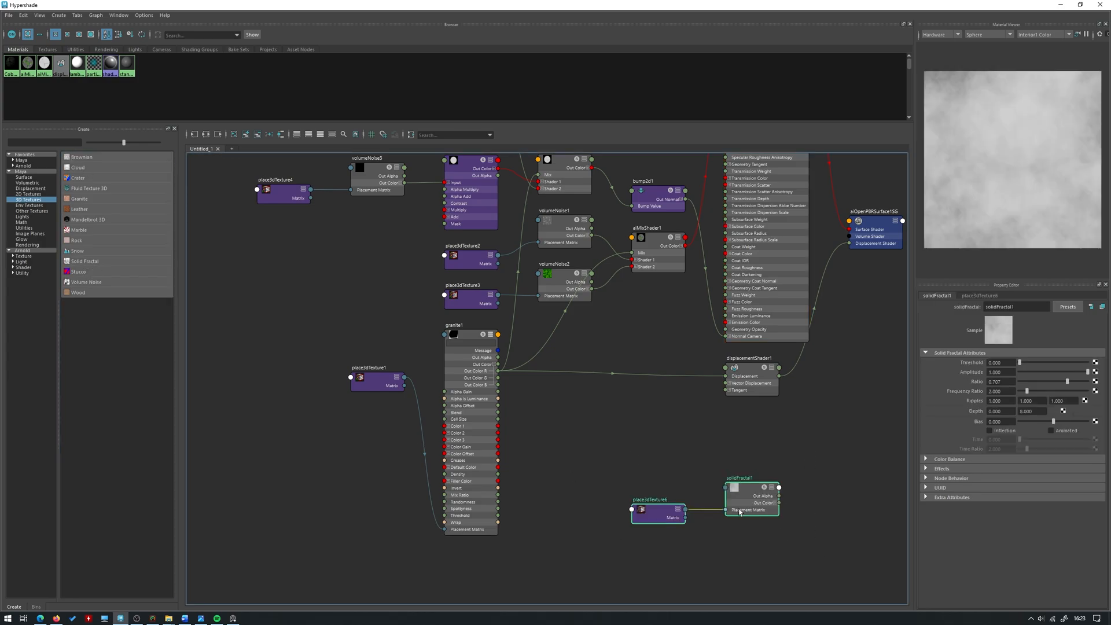
{"action": "left_click_drag", "start_coordinate": [746, 501], "coordinate": [403, 458]}
{"action": "left_click", "coordinate": [377, 486]}
{"action": "scroll", "coordinate": [379, 486], "scroll_direction": "up", "scroll_amount": 3}
{"action": "left_click", "coordinate": [411, 442]}
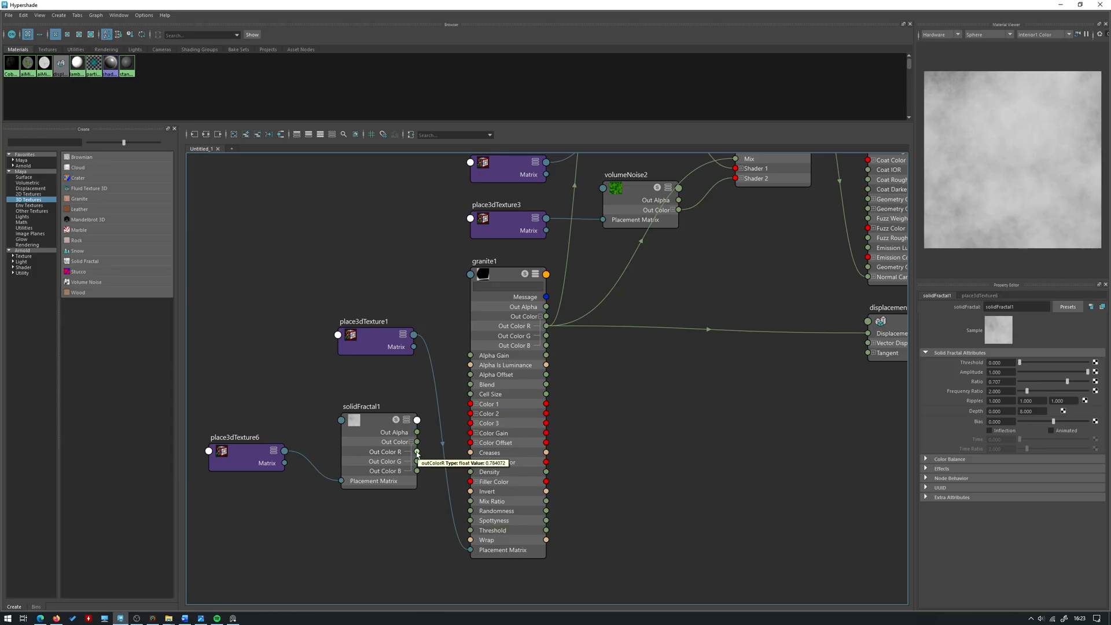
{"action": "left_click_drag", "start_coordinate": [417, 452], "coordinate": [470, 453]}
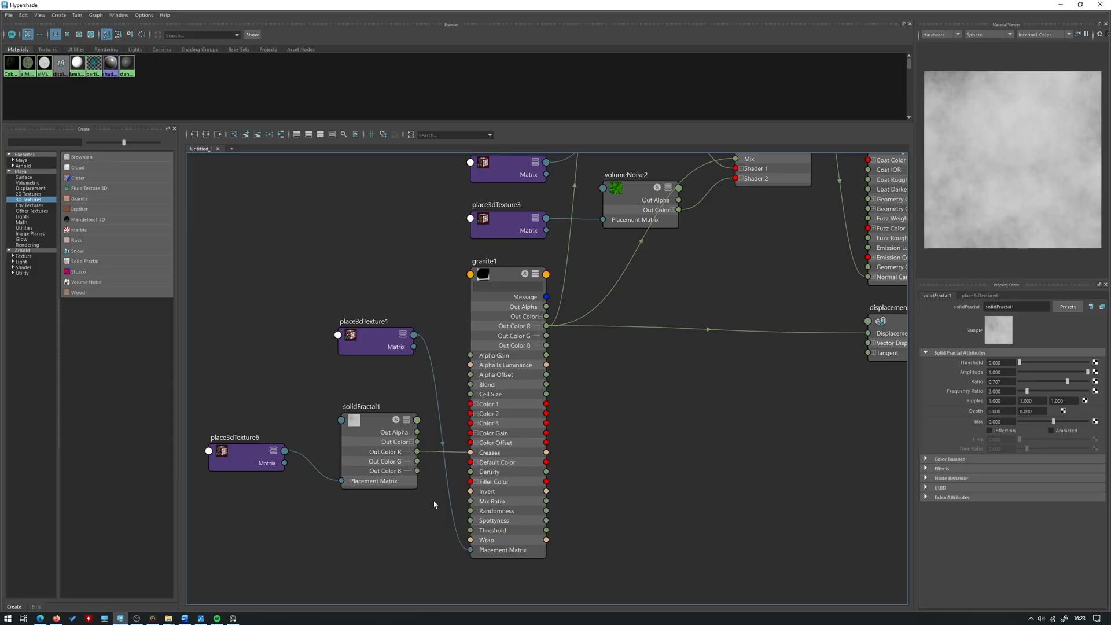
- Set solidFractal1's Ratio to 1 while viewing the stone edges up close on the cube
{"action": "left_click", "coordinate": [379, 470]}
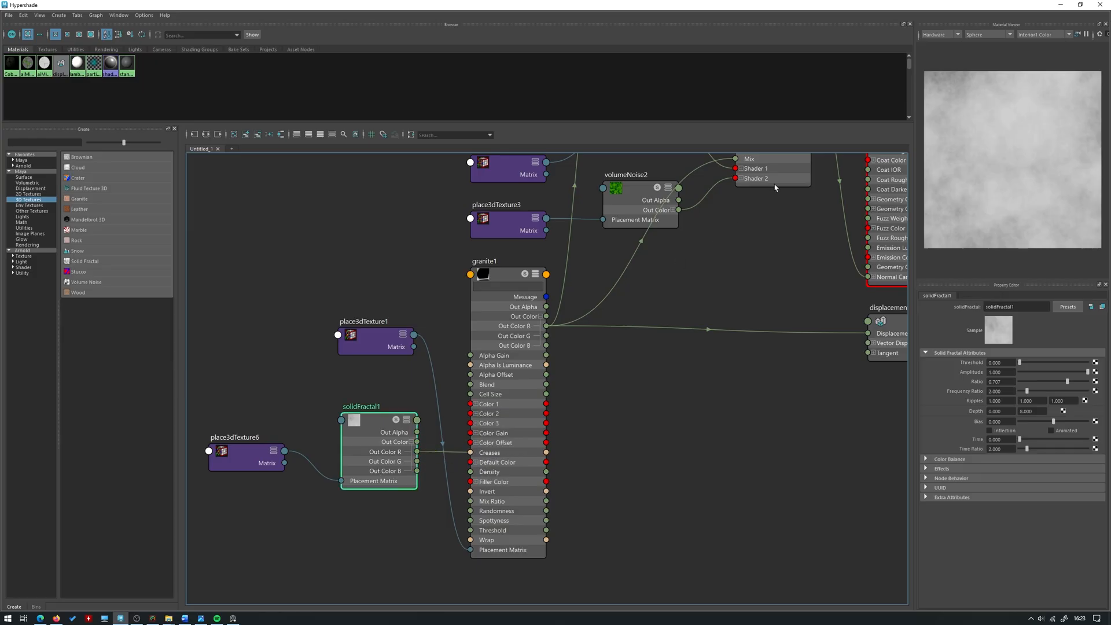
{"action": "left_click", "coordinate": [1061, 4]}
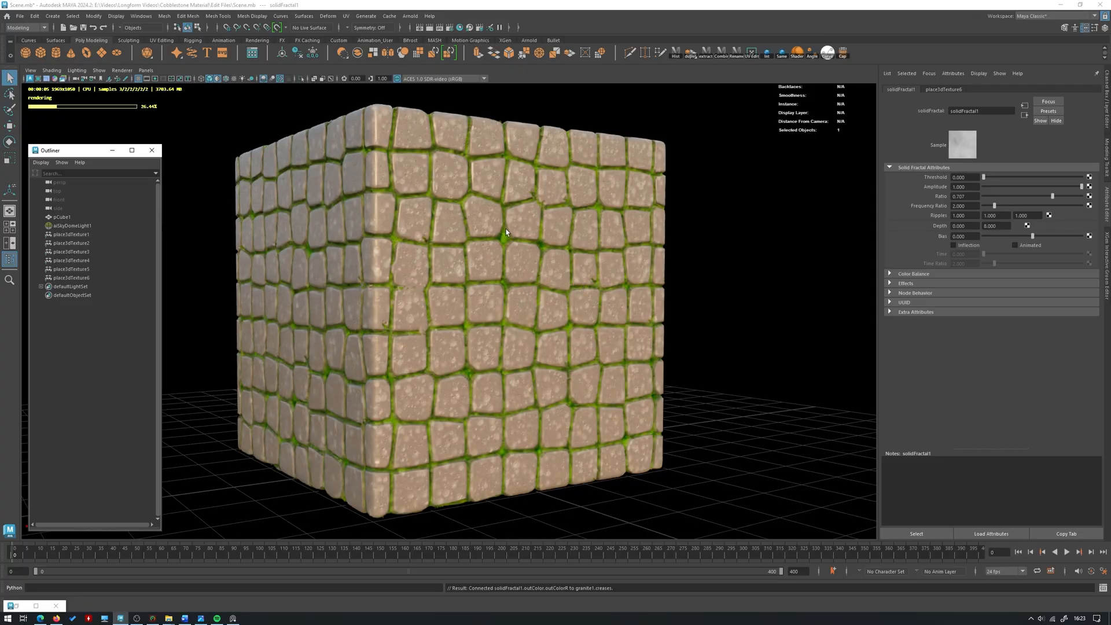
{"action": "right_click_drag", "start_coordinate": [506, 232], "coordinate": [575, 295], "text": "alt"}
{"action": "left_click_drag", "start_coordinate": [671, 364], "coordinate": [630, 385], "text": "alt"}
{"action": "right_click_drag", "start_coordinate": [630, 384], "coordinate": [659, 405], "text": "alt"}
{"action": "middle_click_drag", "start_coordinate": [304, 303], "coordinate": [381, 308], "text": "alt"}
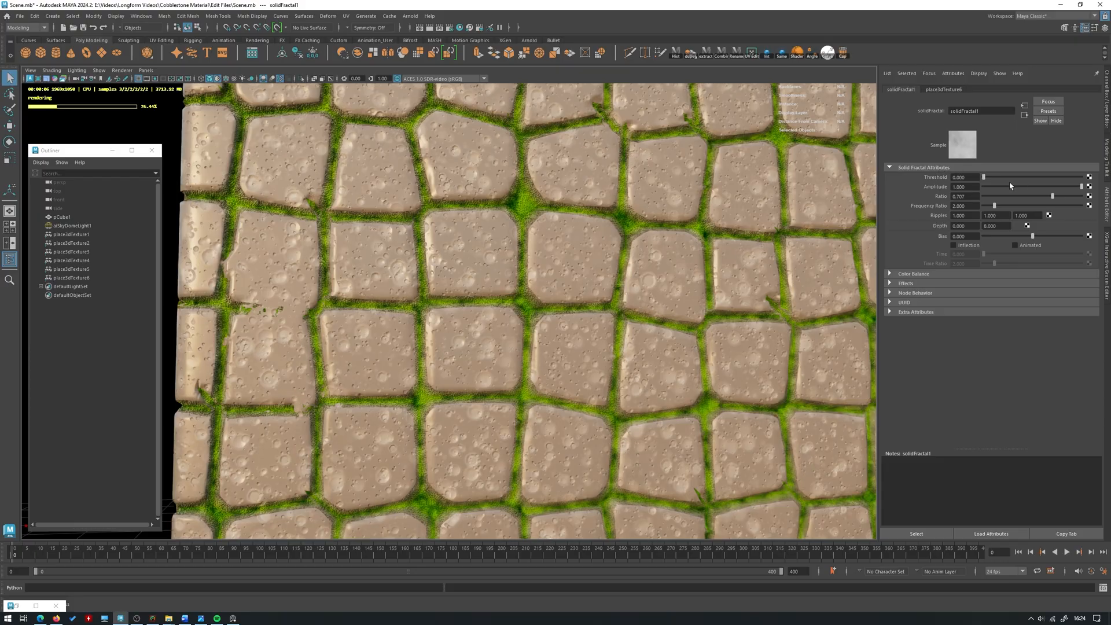
{"action": "left_click_drag", "start_coordinate": [1053, 196], "coordinate": [1085, 196]}
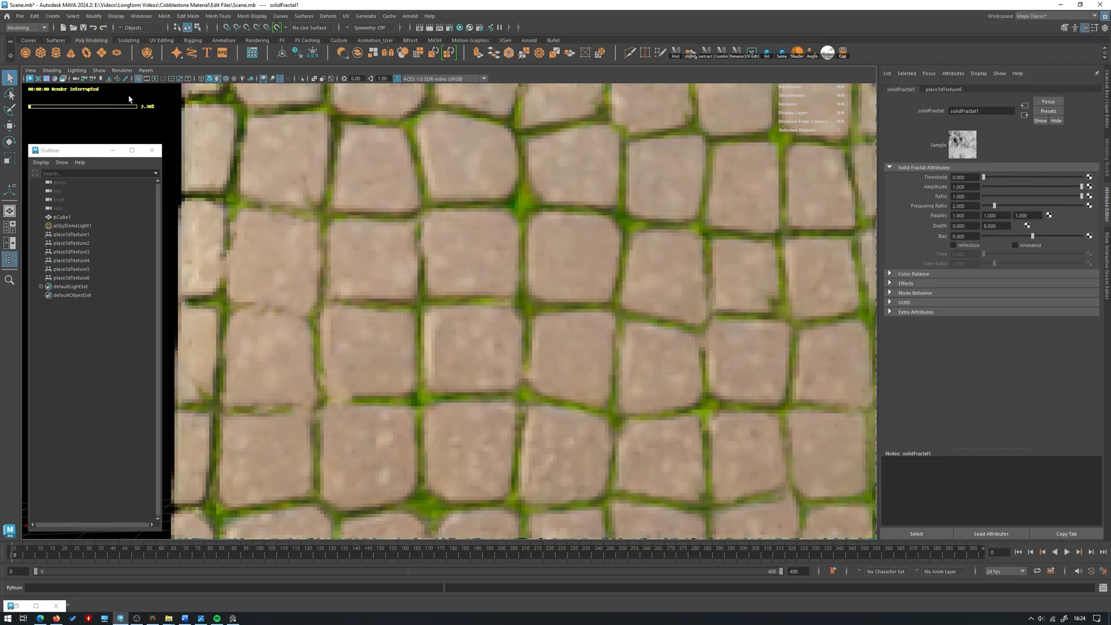
- Refresh the Arnold viewport render and examine the fractal-creased stone edges up close and across the whole cube
{"action": "left_click", "coordinate": [122, 70]}
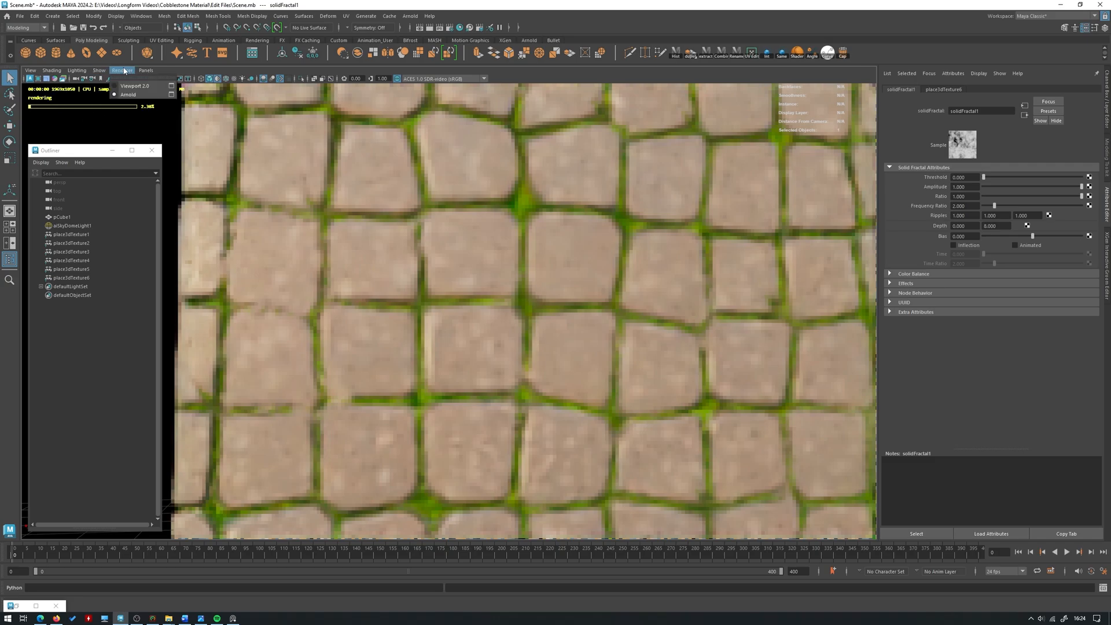
{"action": "left_click", "coordinate": [134, 86]}
{"action": "left_click", "coordinate": [121, 70]}
{"action": "left_click", "coordinate": [138, 97]}
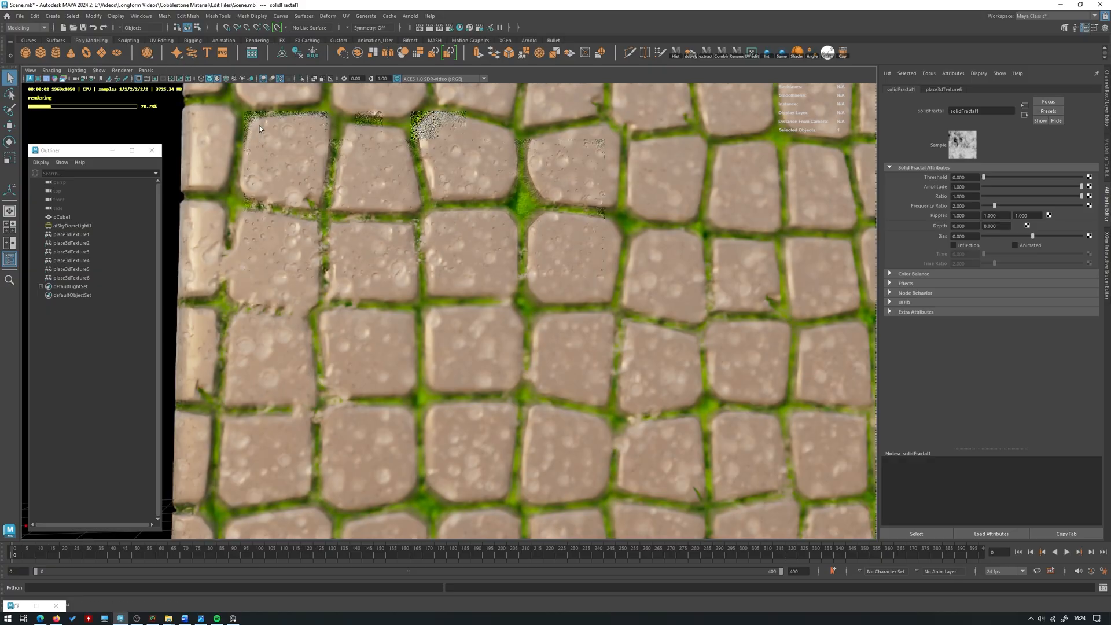
{"action": "left_click", "coordinate": [123, 71]}
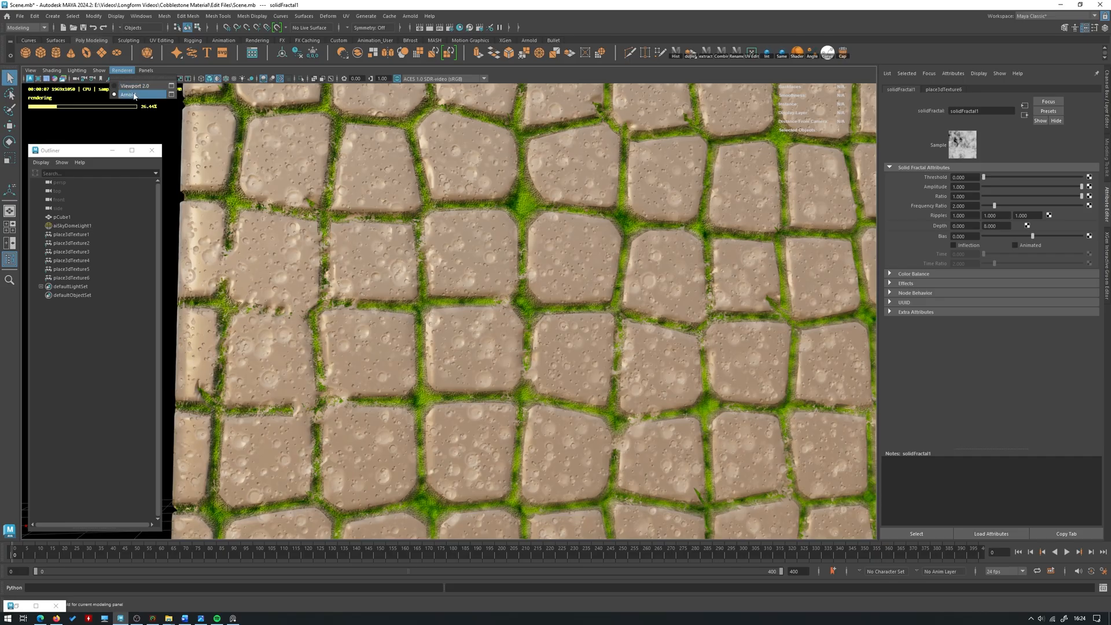
{"action": "left_click", "coordinate": [337, 112]}
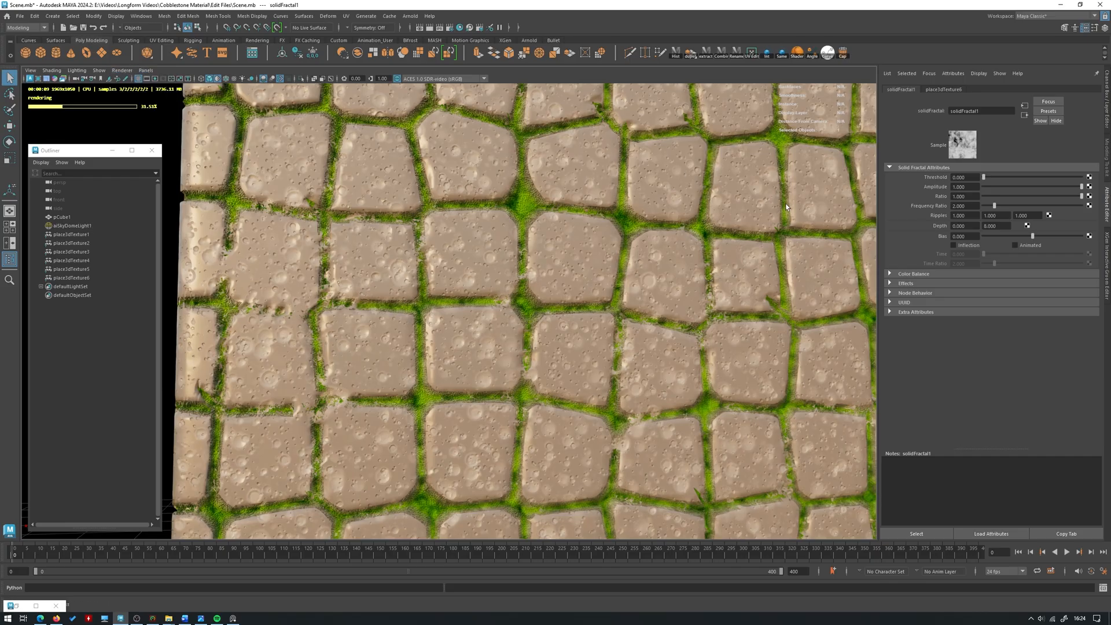
{"action": "right_click_drag", "start_coordinate": [615, 197], "coordinate": [525, 166], "text": "alt"}
{"action": "left_click_drag", "start_coordinate": [591, 232], "coordinate": [601, 223], "text": "alt"}
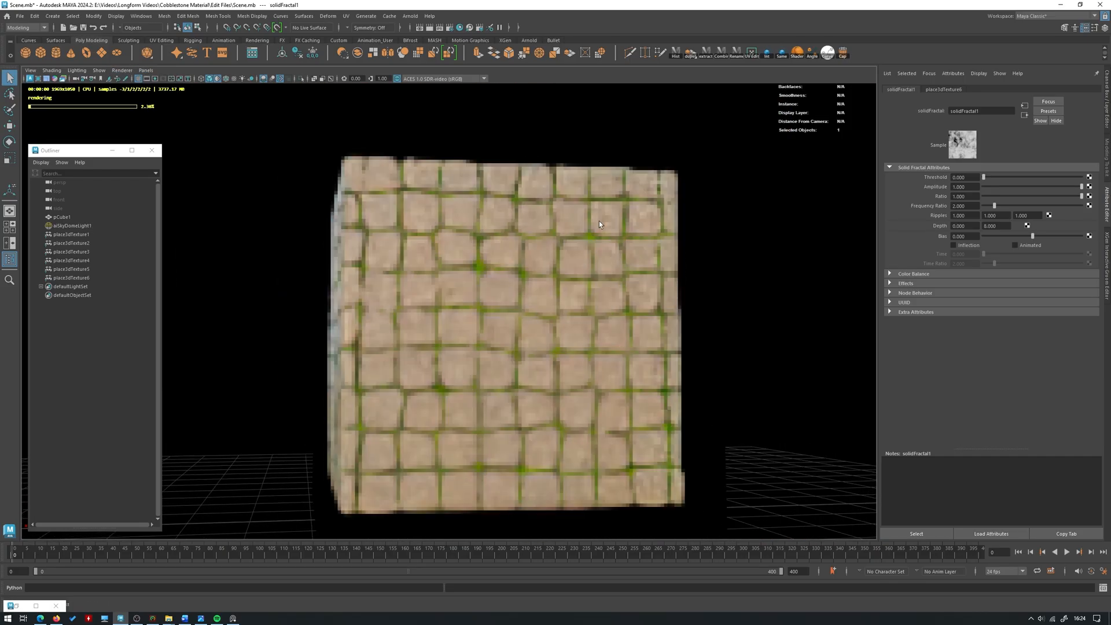
{"action": "right_click_drag", "start_coordinate": [576, 229], "coordinate": [604, 231], "text": "alt"}
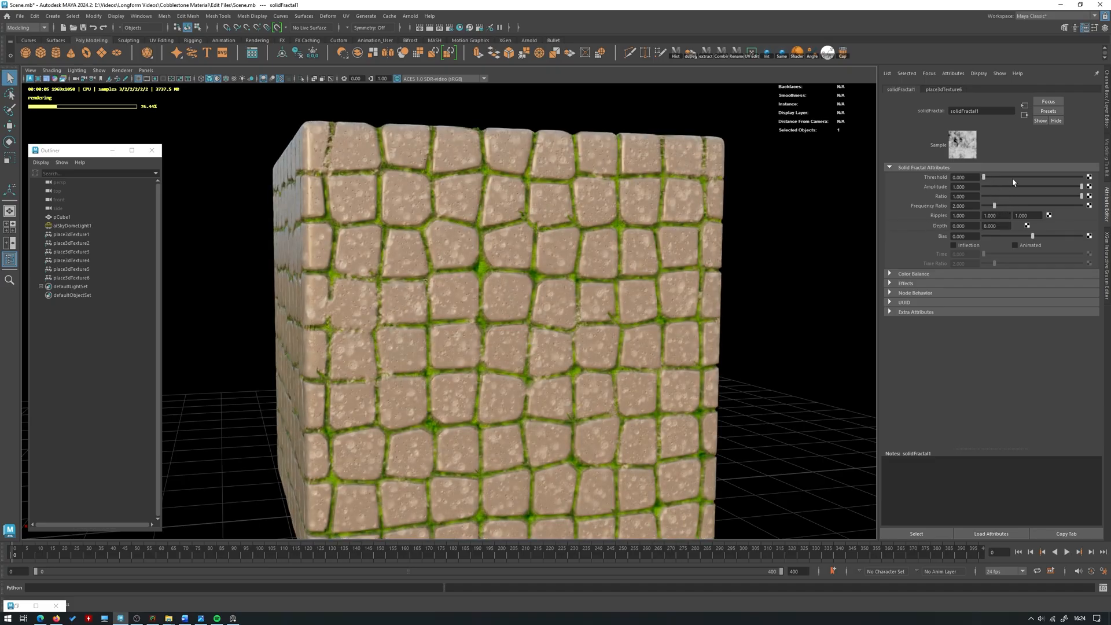
- Set solidFractal1's Threshold to 1 and restart the Arnold viewport render of the cube
{"action": "left_click", "coordinate": [1068, 178]}
{"action": "left_click_drag", "start_coordinate": [1068, 178], "coordinate": [1107, 180]}
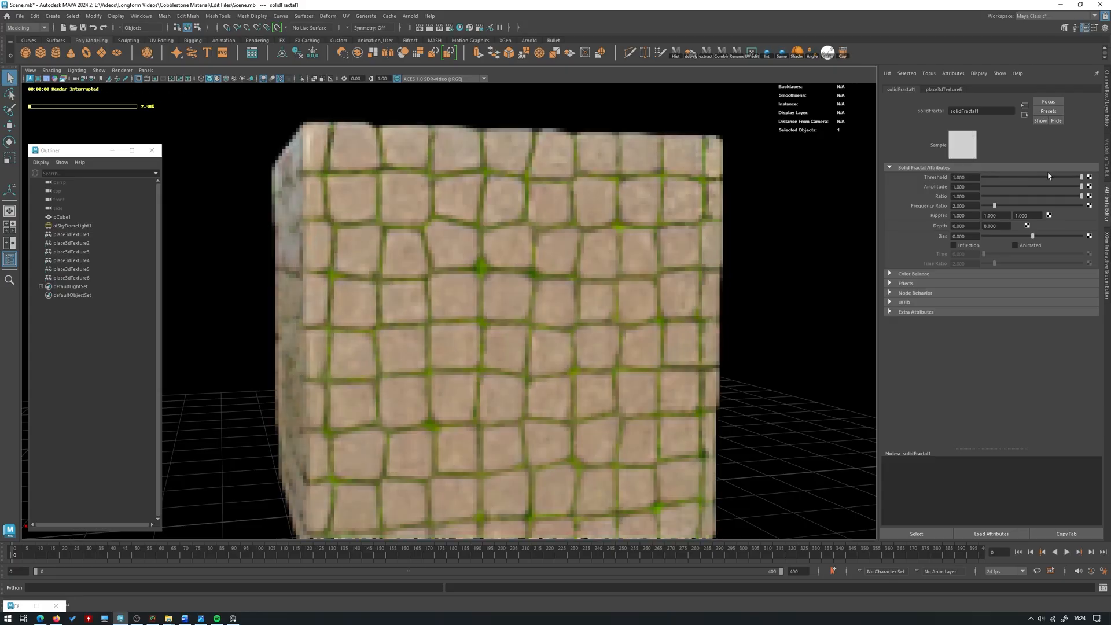
{"action": "left_click", "coordinate": [122, 70]}
{"action": "left_click", "coordinate": [134, 86]}
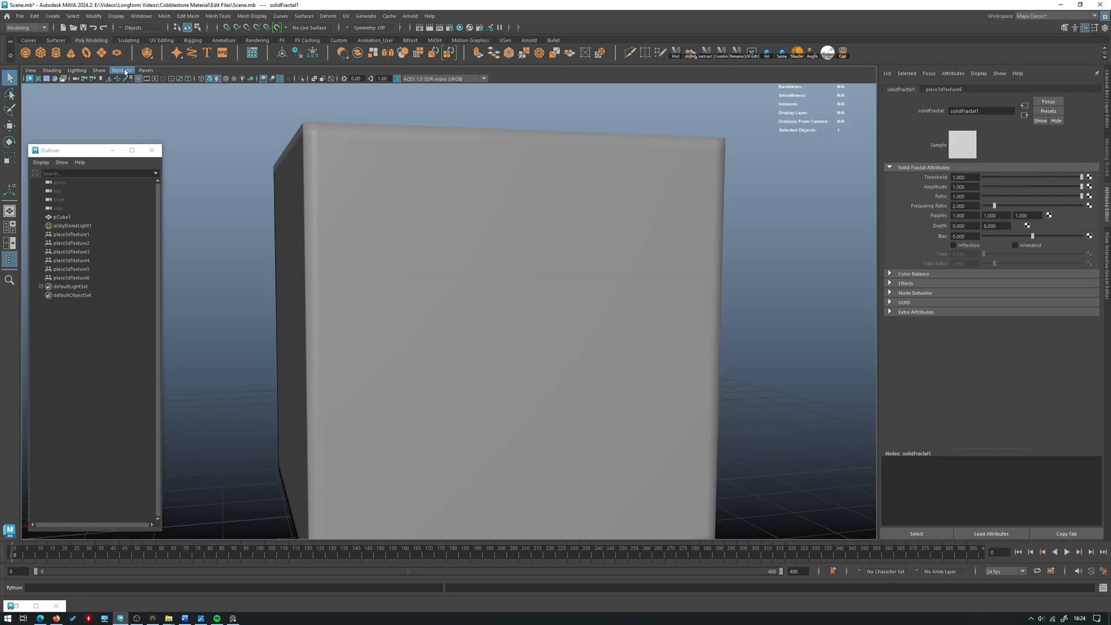
{"action": "left_click", "coordinate": [122, 70]}
{"action": "left_click", "coordinate": [127, 94]}
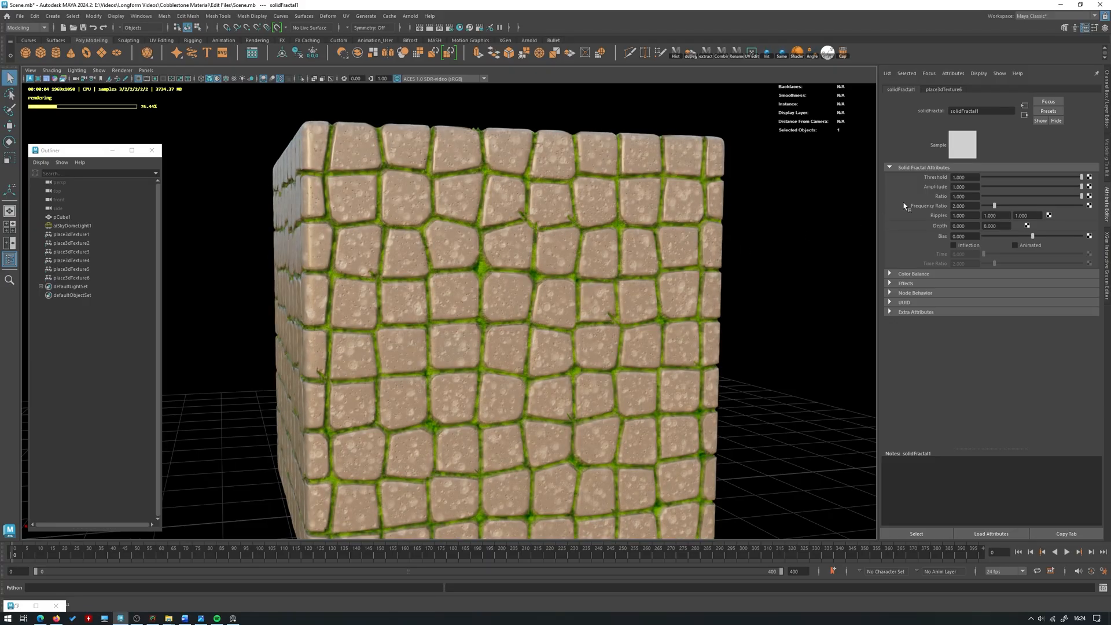
- Try a much higher Frequency Ratio on solidFractal1, revert it, set it to 1.804, and refresh the Arnold render
{"action": "left_click_drag", "start_coordinate": [995, 206], "coordinate": [1094, 207]}
{"action": "key", "text": "ctrl+z"}
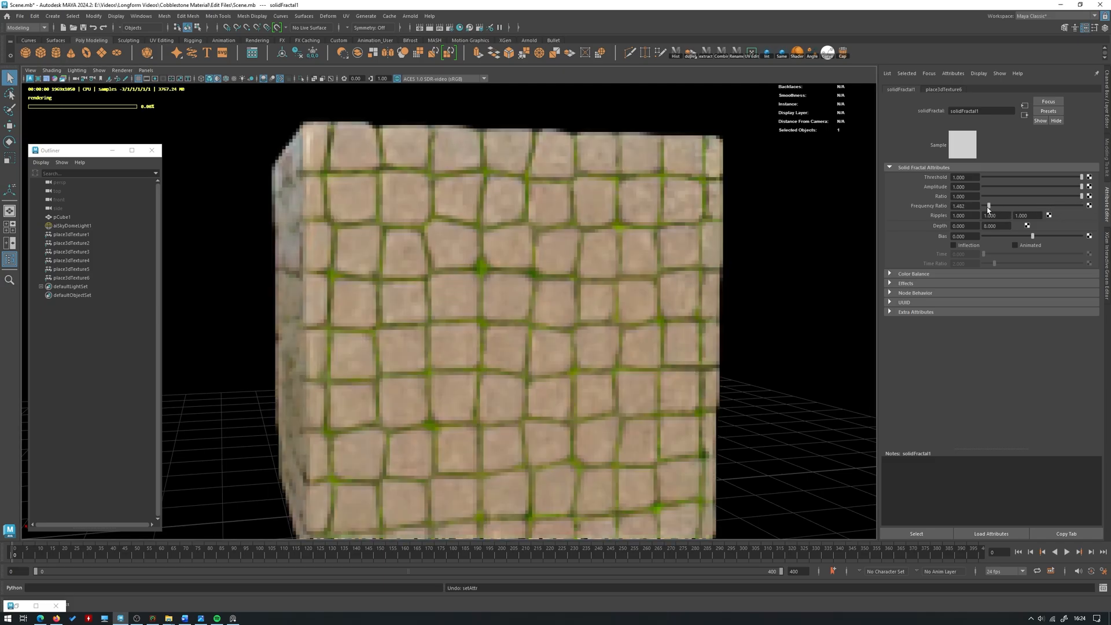
{"action": "left_click_drag", "start_coordinate": [995, 206], "coordinate": [994, 206]}
{"action": "left_click", "coordinate": [122, 70]}
{"action": "left_click", "coordinate": [134, 94]}
{"action": "left_click", "coordinate": [122, 71]}
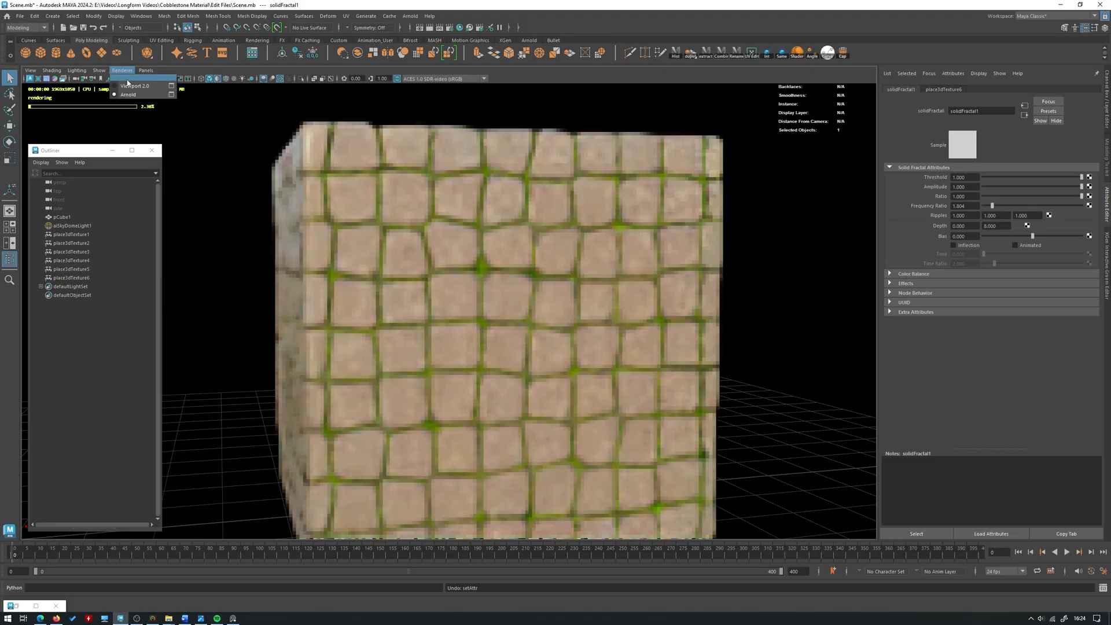
{"action": "left_click", "coordinate": [131, 85]}
{"action": "left_click", "coordinate": [123, 71]}
{"action": "left_click", "coordinate": [135, 95]}
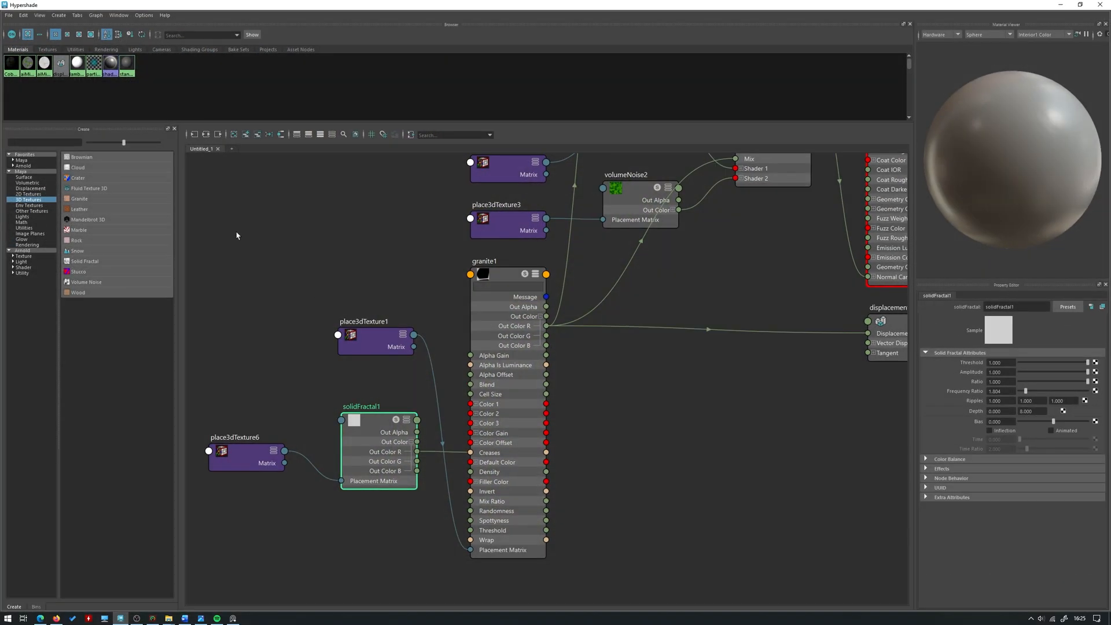
- Create a second Solid Fractal texture and place it with its placement node below solidFractal1
{"action": "left_click", "coordinate": [84, 261]}
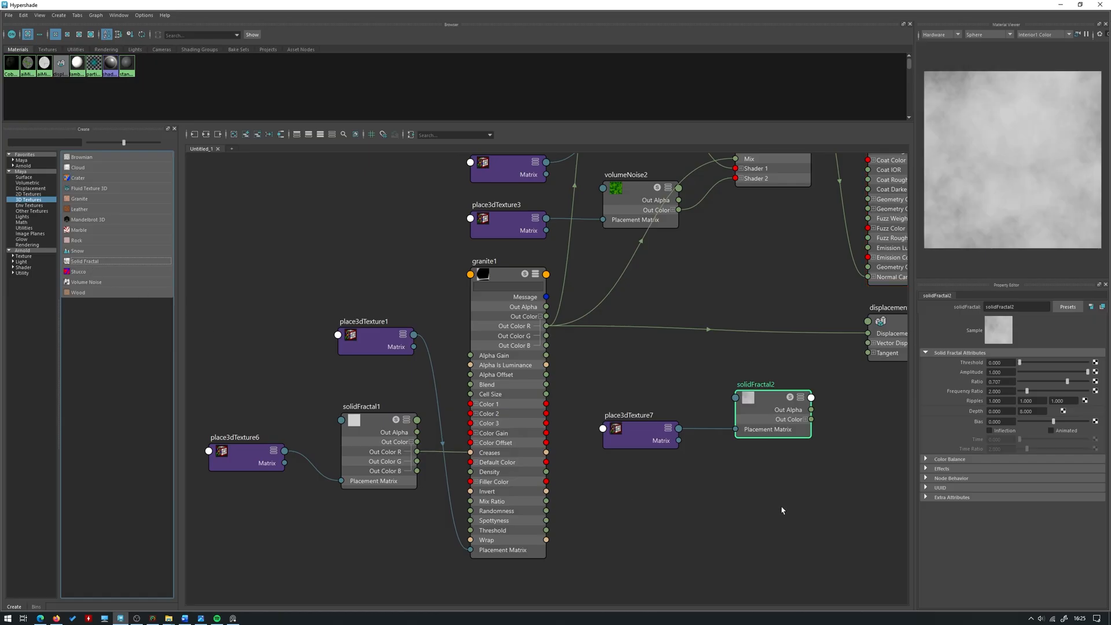
{"action": "left_click_drag", "start_coordinate": [782, 510], "coordinate": [600, 377]}
{"action": "left_click_drag", "start_coordinate": [637, 433], "coordinate": [277, 589]}
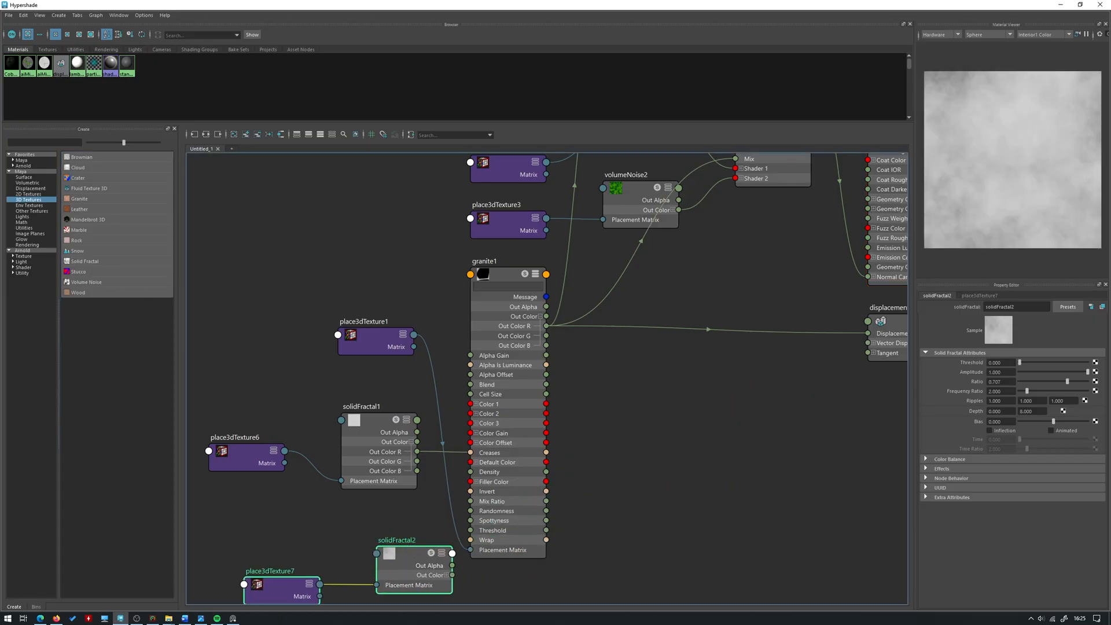
{"action": "middle_click_drag", "start_coordinate": [431, 509], "coordinate": [465, 467], "text": "alt"}
{"action": "left_click_drag", "start_coordinate": [451, 577], "coordinate": [310, 498]}
{"action": "left_click_drag", "start_coordinate": [424, 517], "coordinate": [346, 505]}
- Expand solidFractal2's outputs, connect its Out Color to granite1's Filler Color, and return to the rendered cube
{"action": "left_click", "coordinate": [435, 505]}
{"action": "left_click", "coordinate": [401, 523]}
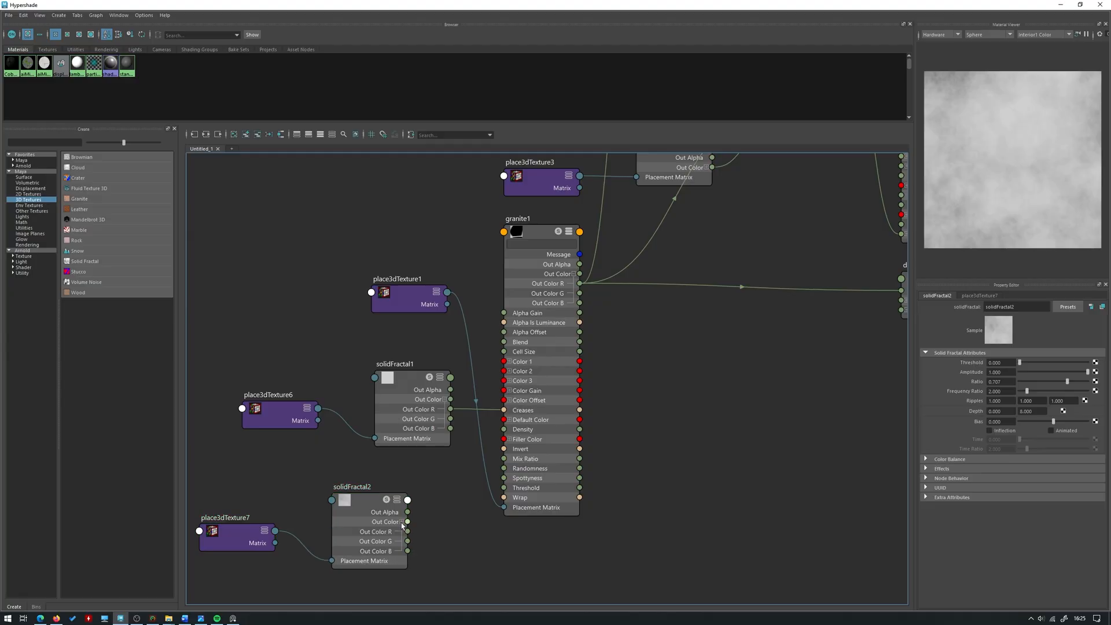
{"action": "left_click_drag", "start_coordinate": [408, 532], "coordinate": [504, 439]}
{"action": "left_click", "coordinate": [368, 519]}
{"action": "left_click", "coordinate": [1061, 5]}
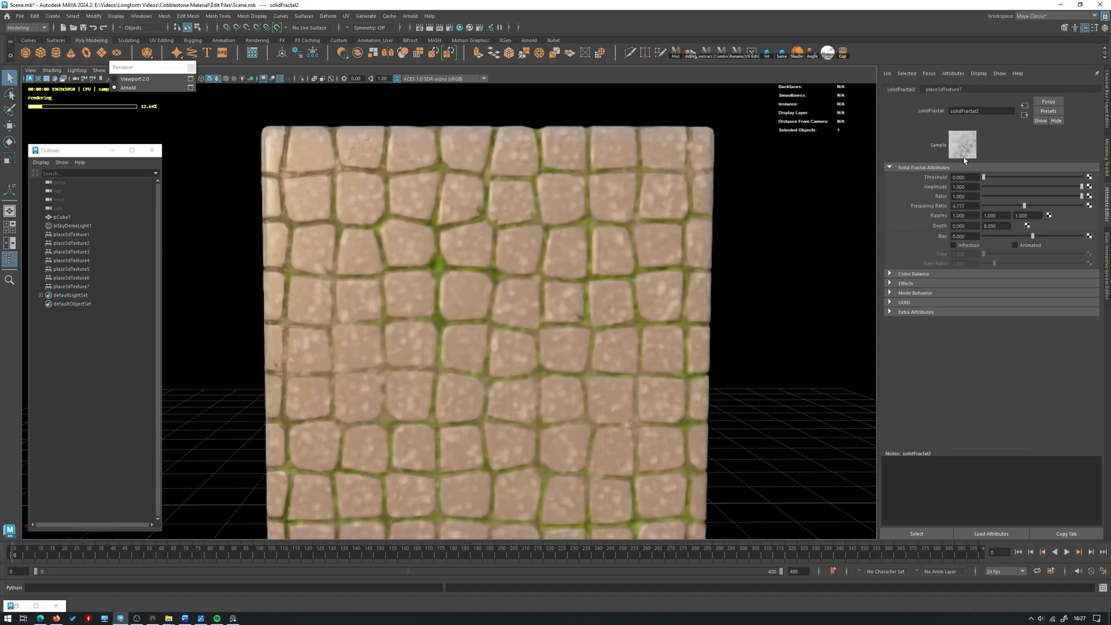
- Create a Marble texture and place it with its placement node above solidFractal1 in the node network
{"action": "scroll", "coordinate": [400, 278], "scroll_direction": "up", "scroll_amount": 5}
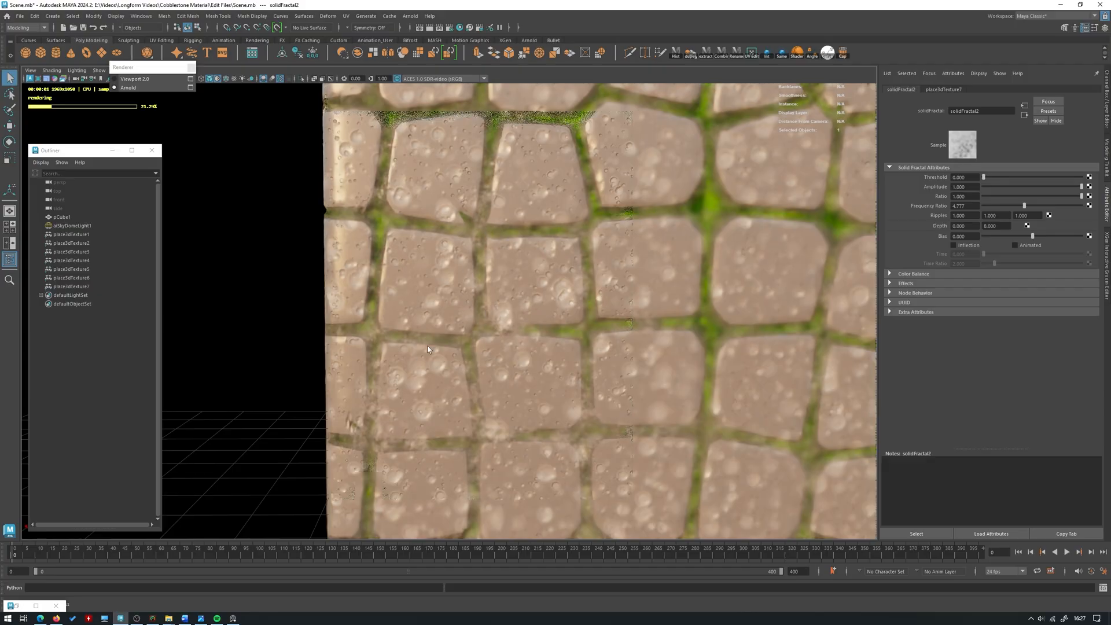
{"action": "scroll", "coordinate": [540, 284], "scroll_direction": "down", "scroll_amount": 8}
{"action": "left_click_drag", "start_coordinate": [303, 253], "coordinate": [353, 242], "text": "alt"}
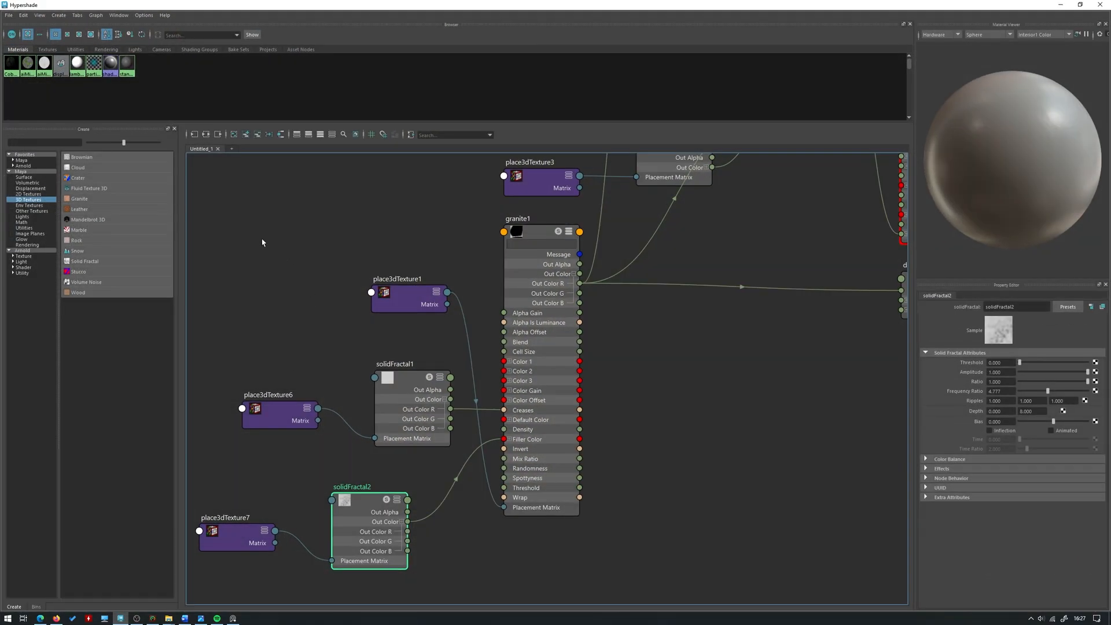
{"action": "middle_click_drag", "start_coordinate": [262, 242], "coordinate": [309, 238], "text": "alt"}
{"action": "left_click", "coordinate": [92, 230]}
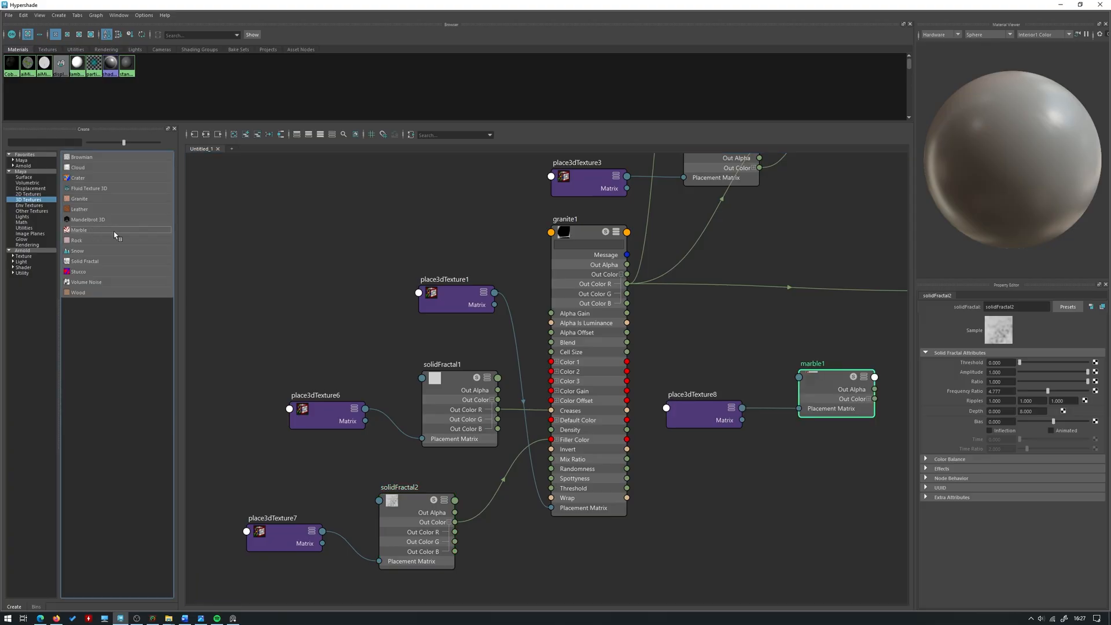
{"action": "left_click_drag", "start_coordinate": [858, 456], "coordinate": [738, 356]}
{"action": "left_click_drag", "start_coordinate": [819, 389], "coordinate": [323, 255]}
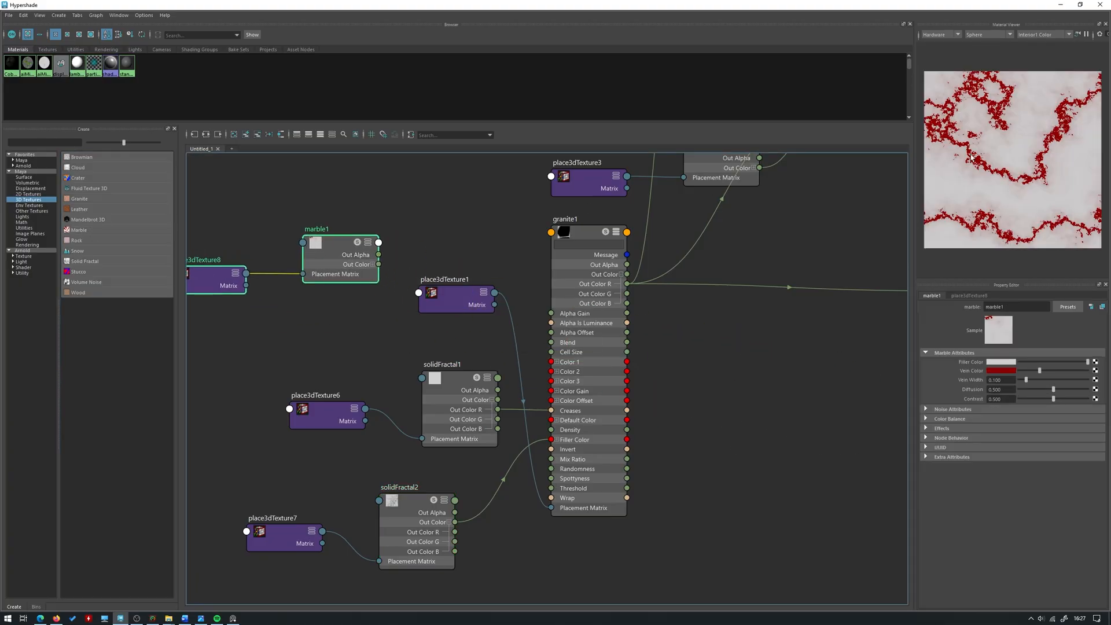
{"action": "middle_click_drag", "start_coordinate": [206, 201], "coordinate": [362, 231], "text": "alt"}
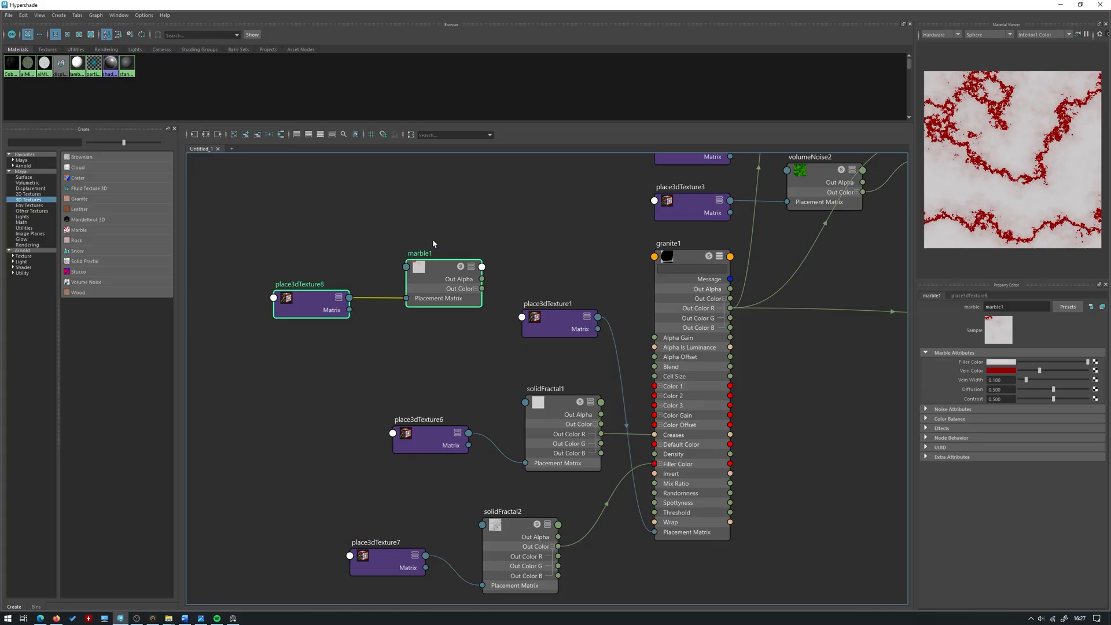
- Connect marble1's Out Color R to granite1's Spottyness and restart the Arnold viewport render
{"action": "left_click", "coordinate": [474, 293]}
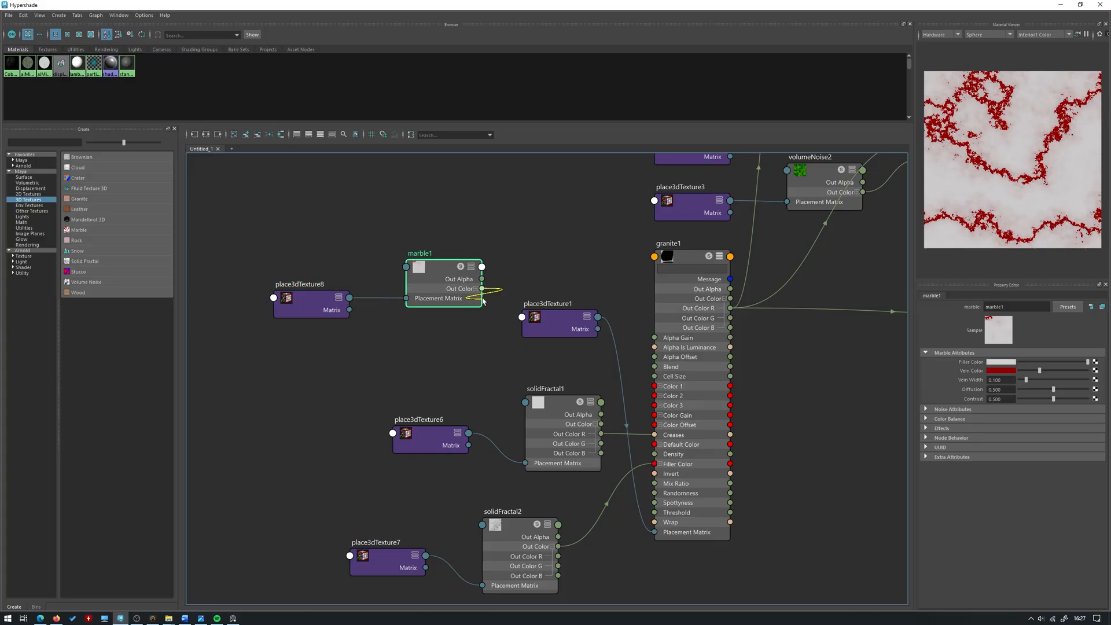
{"action": "left_click", "coordinate": [476, 289]}
{"action": "mouse_move", "coordinate": [481, 300]}
{"action": "left_mouse_down"}
{"action": "mouse_move", "coordinate": [701, 509]}
{"action": "mouse_move", "coordinate": [656, 501]}
{"action": "left_mouse_up"}
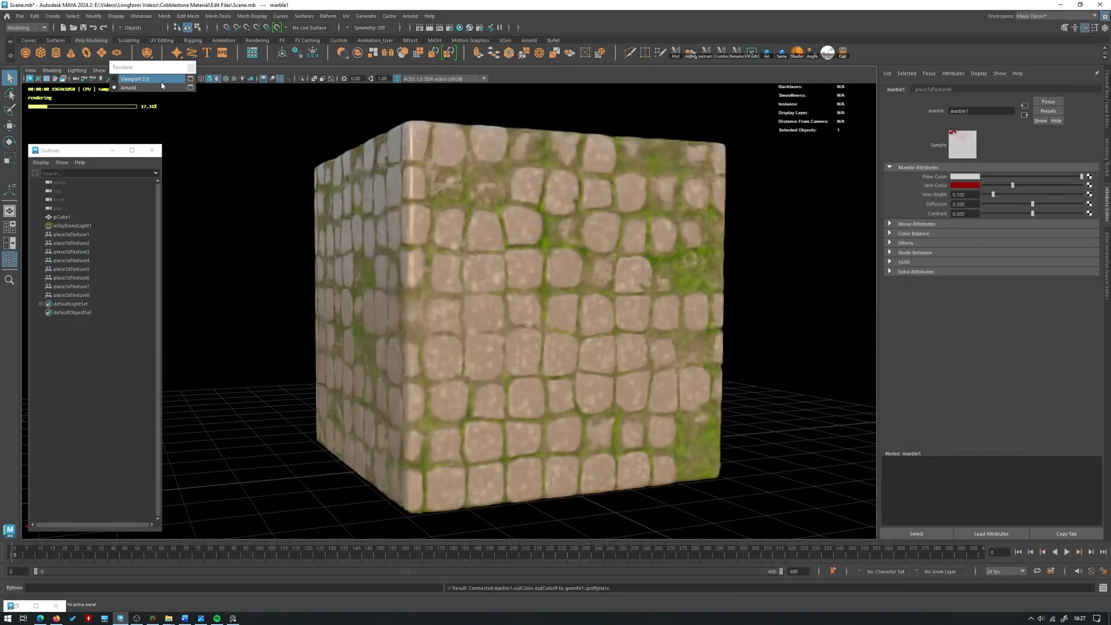
{"action": "left_click", "coordinate": [161, 82]}
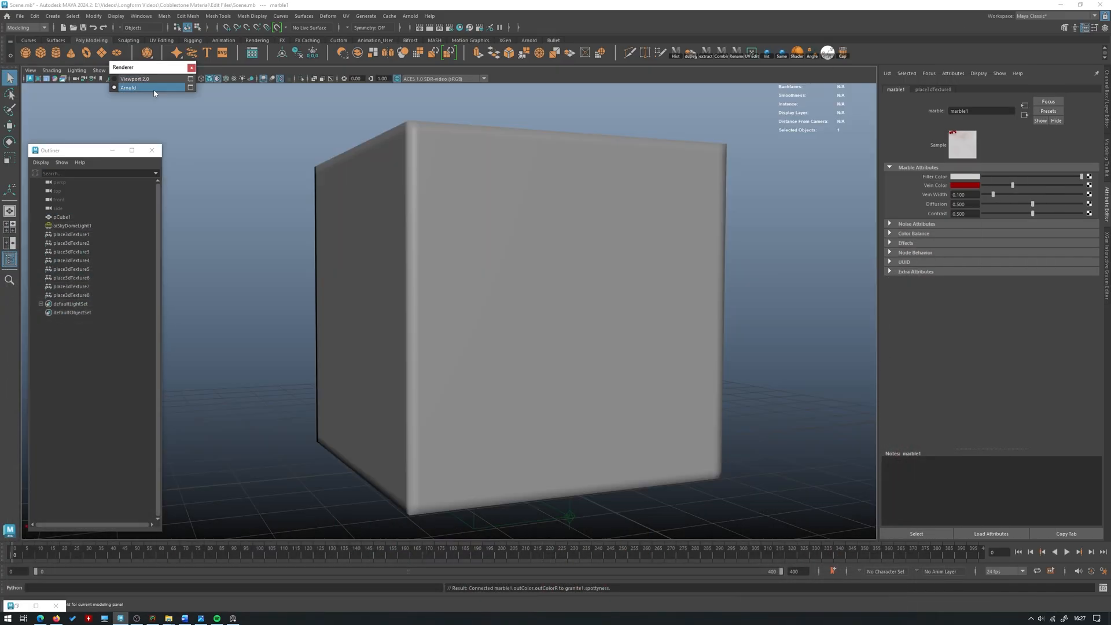
{"action": "left_click", "coordinate": [153, 88]}
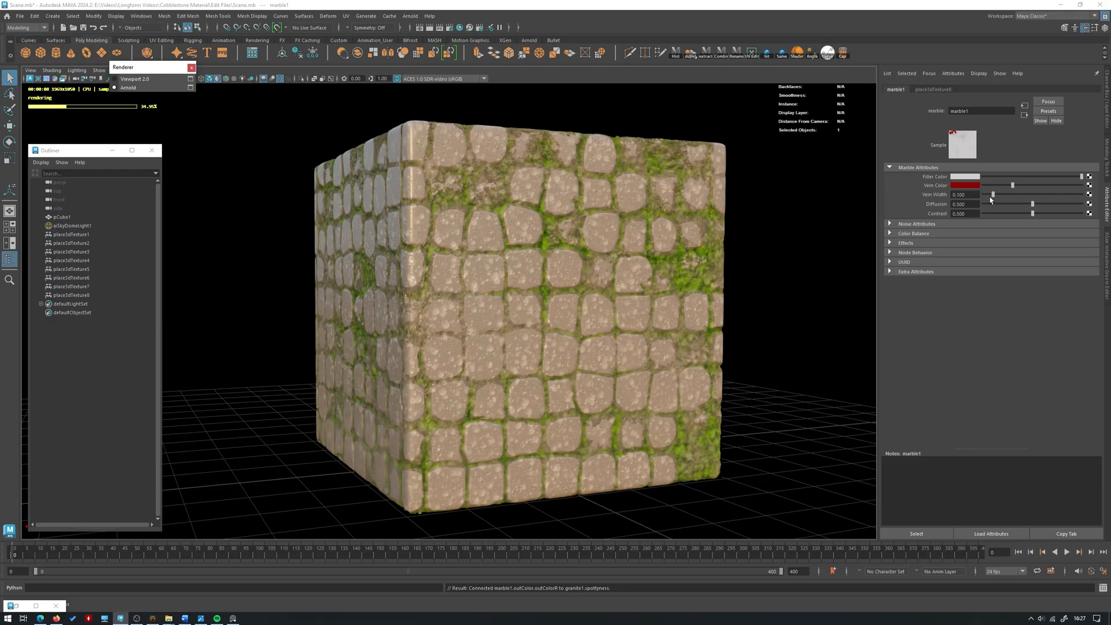
- Try a Vein Width of 0.844 on marble1, settle on 0.571, and refresh the Arnold render
{"action": "left_click_drag", "start_coordinate": [993, 195], "coordinate": [1066, 194]}
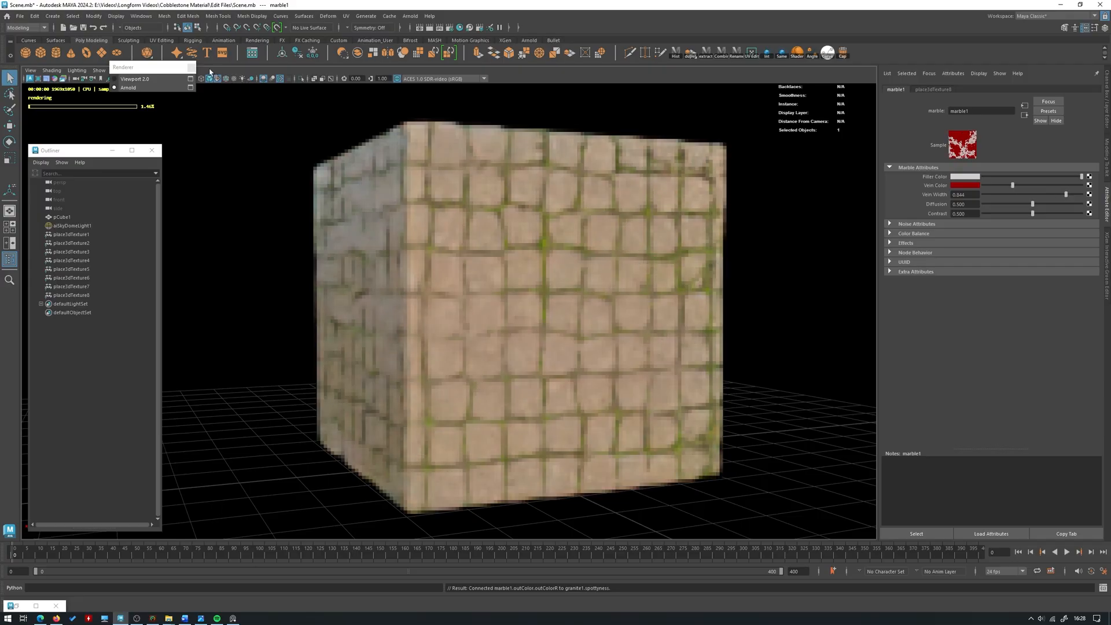
{"action": "left_click", "coordinate": [134, 79]}
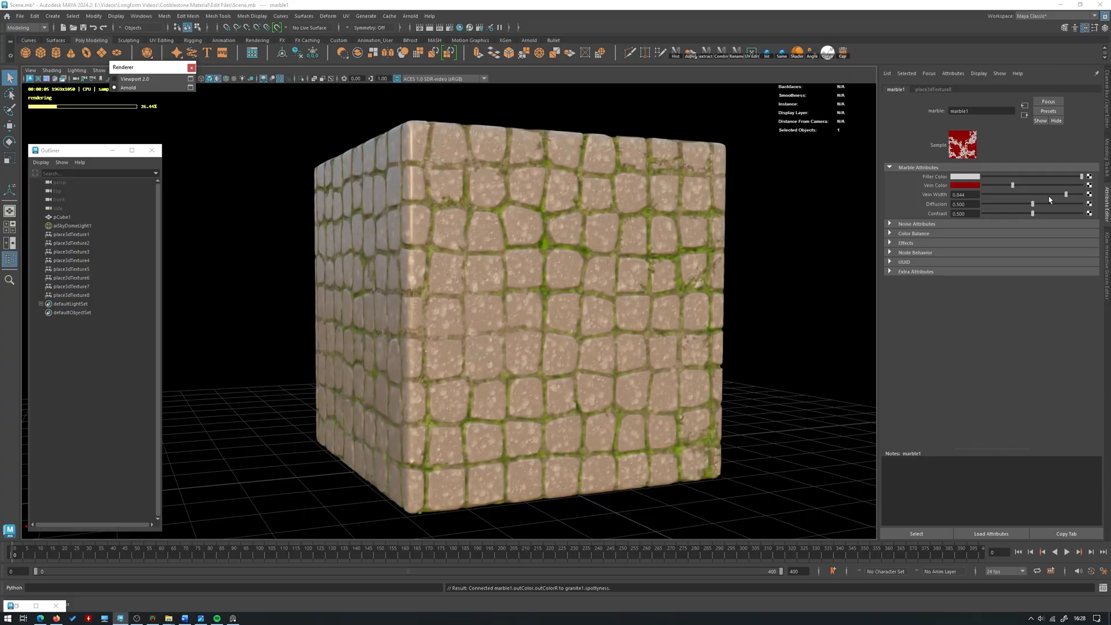
{"action": "left_click_drag", "start_coordinate": [1051, 199], "coordinate": [1040, 198]}
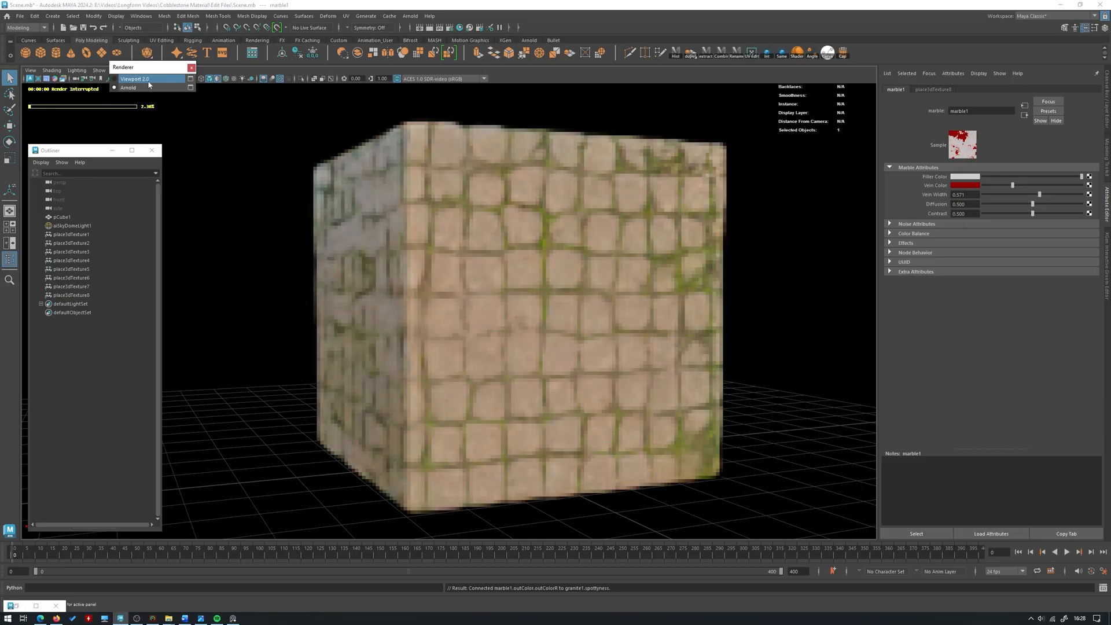
{"action": "left_click", "coordinate": [149, 85]}
{"action": "left_click", "coordinate": [129, 87]}
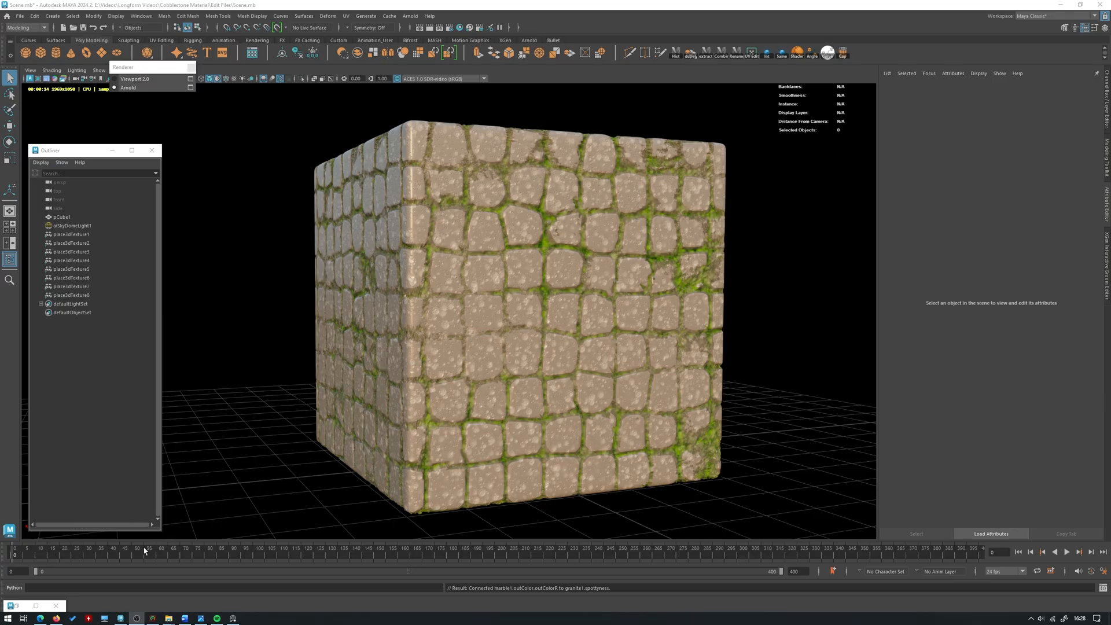
- Look over the complete Cobblestone_Material node network and bring up granite1's attributes beside the rendered cube
{"action": "left_click", "coordinate": [16, 606]}
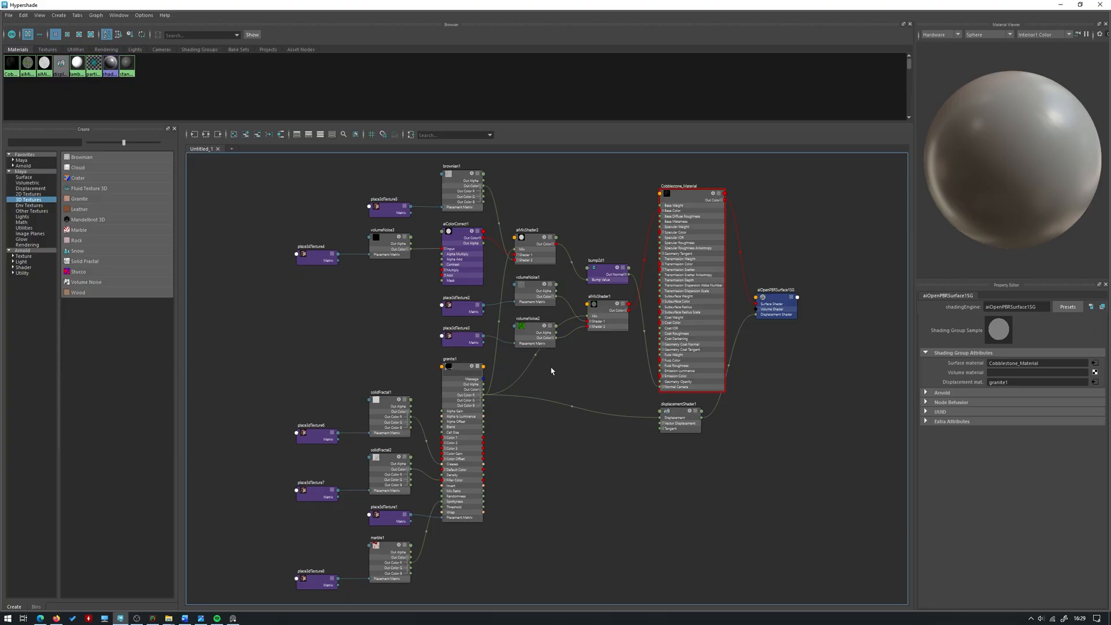
{"action": "scroll", "coordinate": [429, 463], "scroll_direction": "up", "scroll_amount": 3}
{"action": "middle_click_drag", "start_coordinate": [384, 342], "coordinate": [417, 286], "text": "alt"}
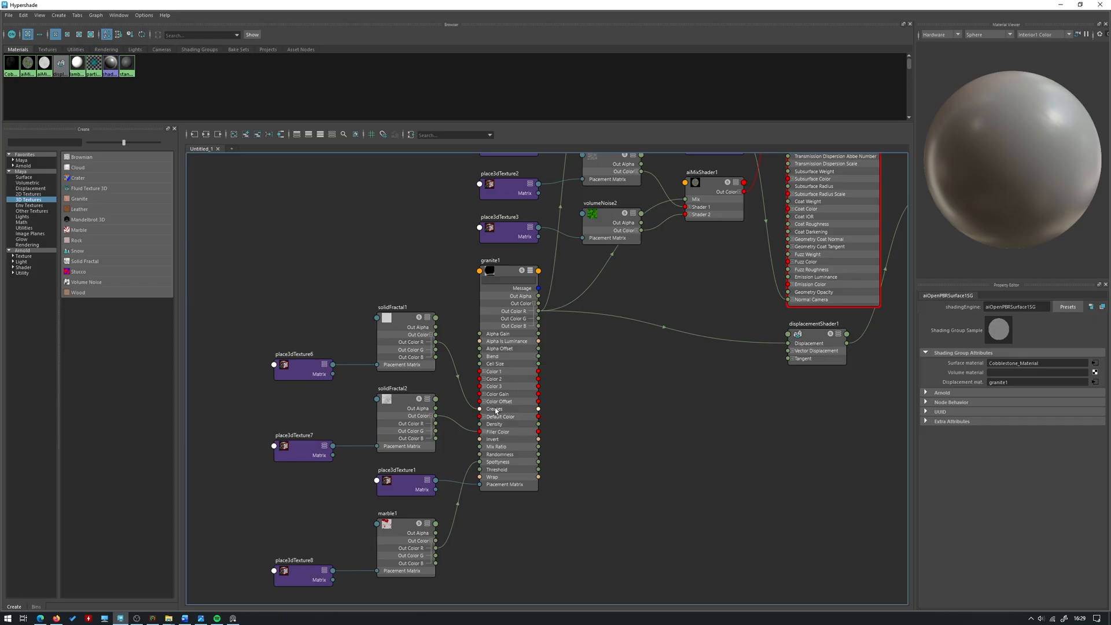
{"action": "middle_click_drag", "start_coordinate": [627, 395], "coordinate": [434, 535], "text": "alt"}
{"action": "scroll", "coordinate": [487, 432], "scroll_direction": "down", "scroll_amount": 3}
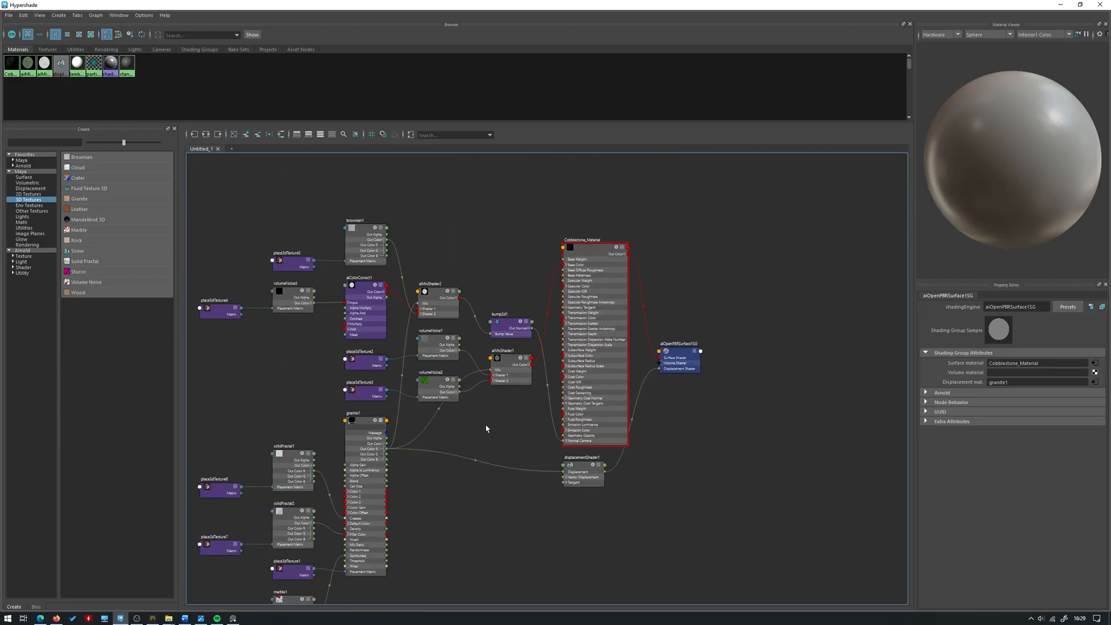
{"action": "middle_click_drag", "start_coordinate": [465, 466], "coordinate": [523, 447], "text": "alt"}
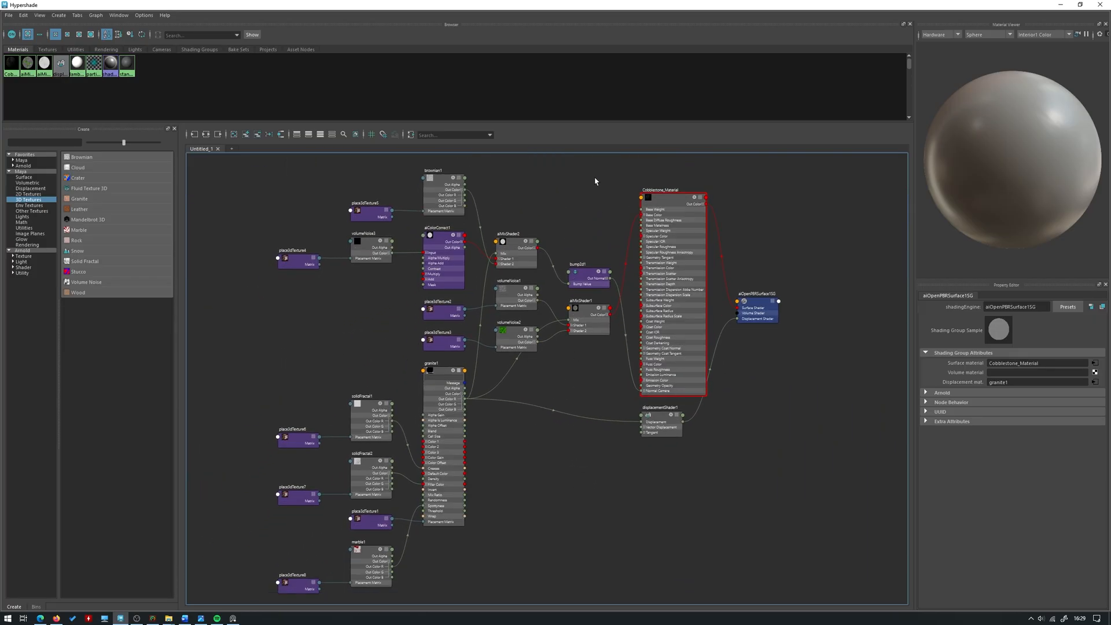
{"action": "scroll", "coordinate": [516, 238], "scroll_direction": "up", "scroll_amount": 3}
{"action": "scroll", "coordinate": [352, 361], "scroll_direction": "up", "scroll_amount": 2}
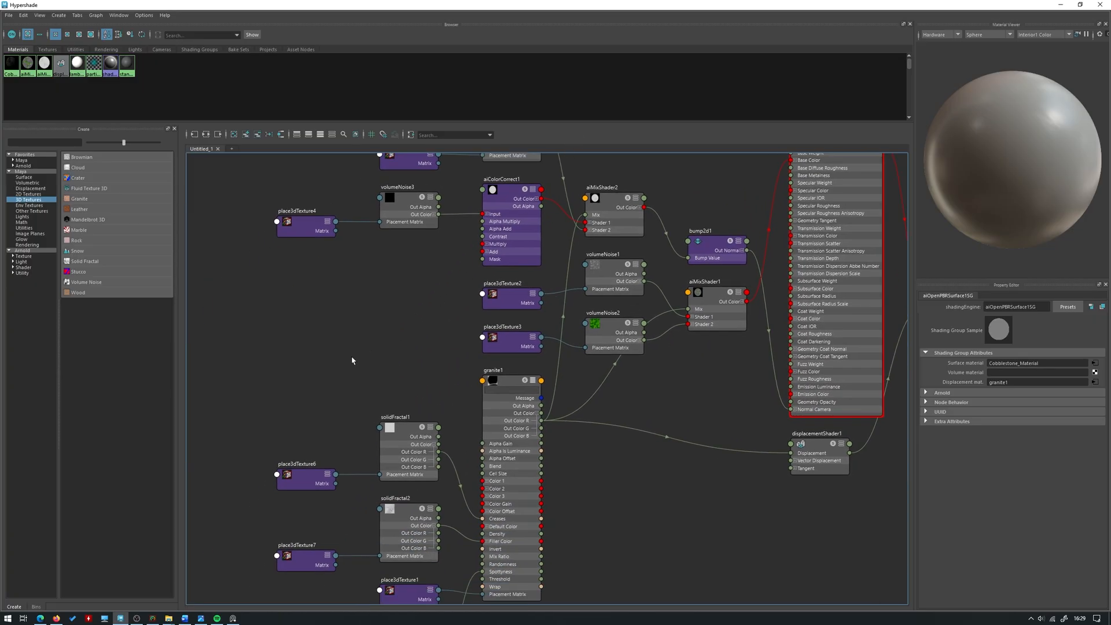
{"action": "left_click", "coordinate": [508, 387]}
{"action": "left_click", "coordinate": [1061, 5]}
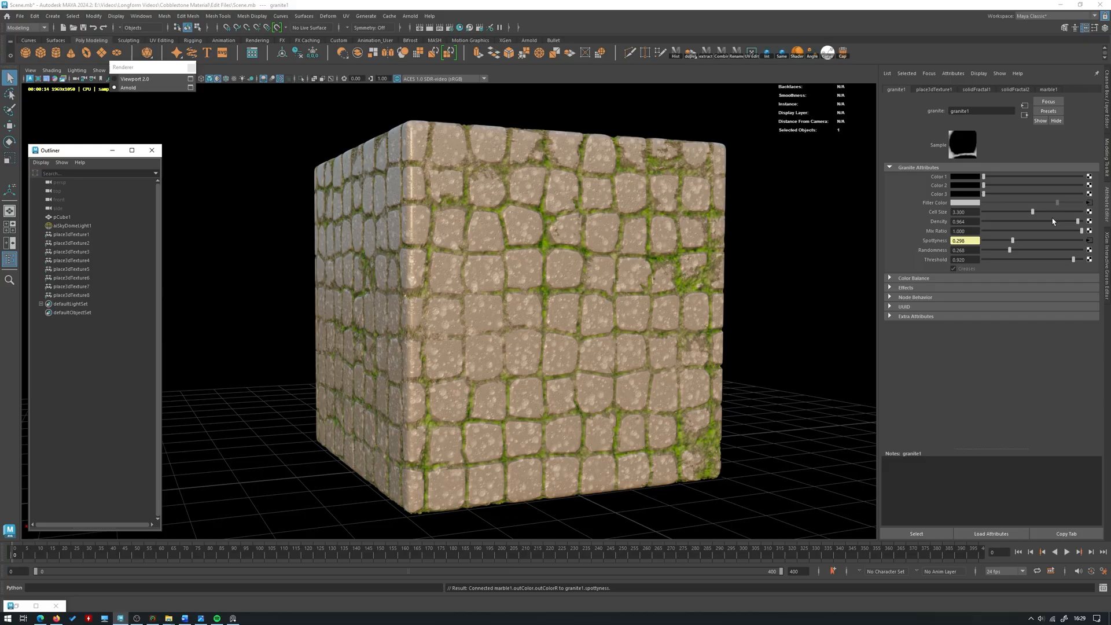
- Try a Density of 0.321 on granite1, undo it, and restart the Arnold viewport render
{"action": "left_click_drag", "start_coordinate": [1056, 222], "coordinate": [1026, 225]}
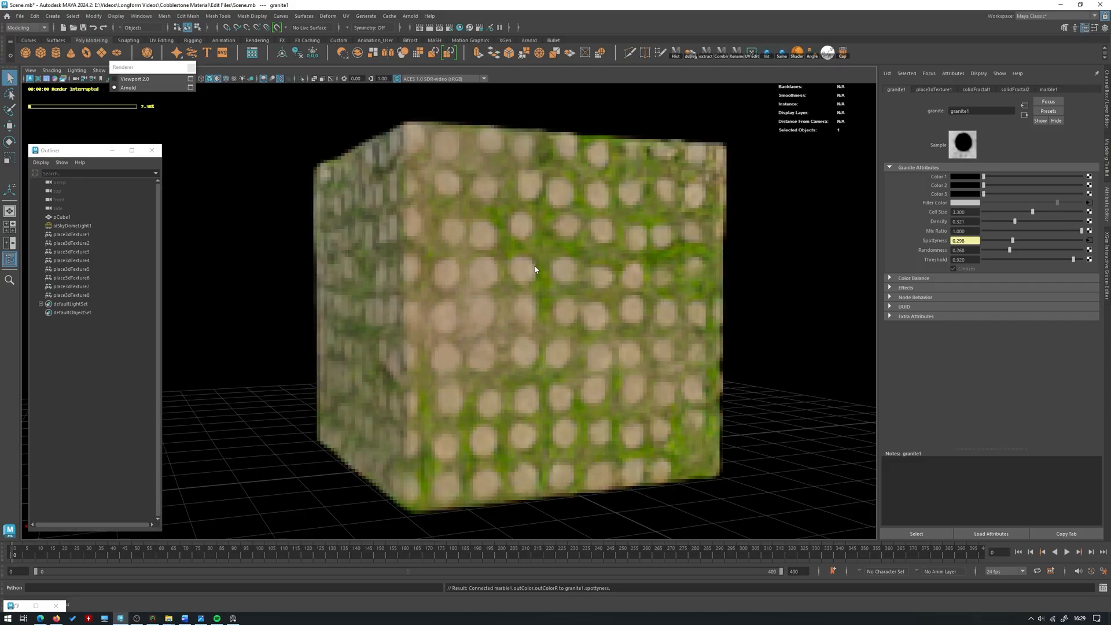
{"action": "key", "text": "ctrl+z"}
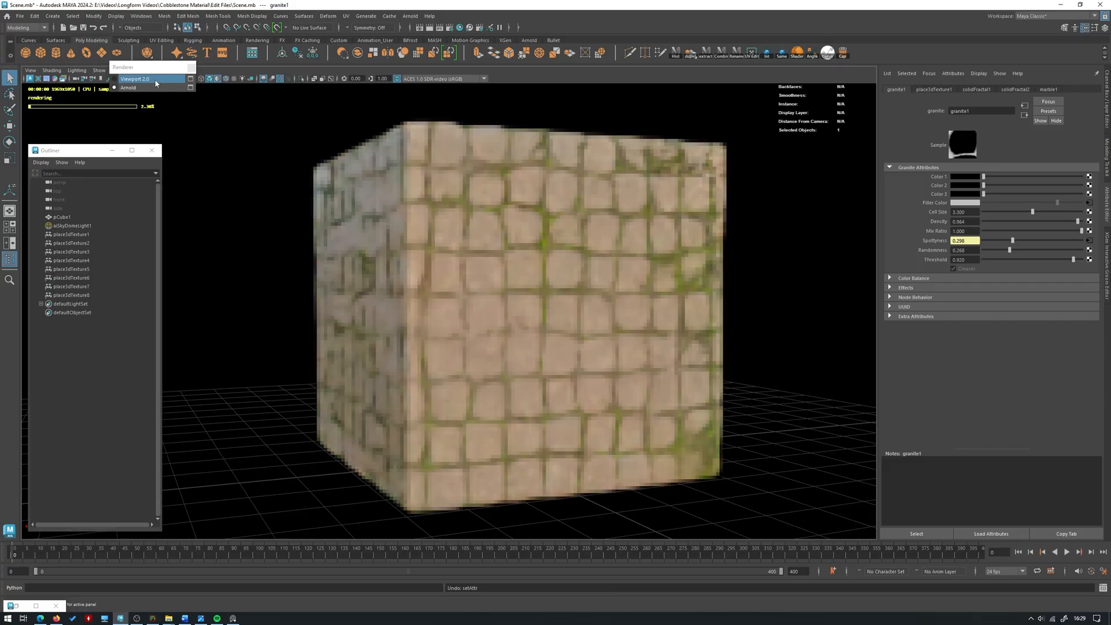
{"action": "left_click", "coordinate": [136, 79]}
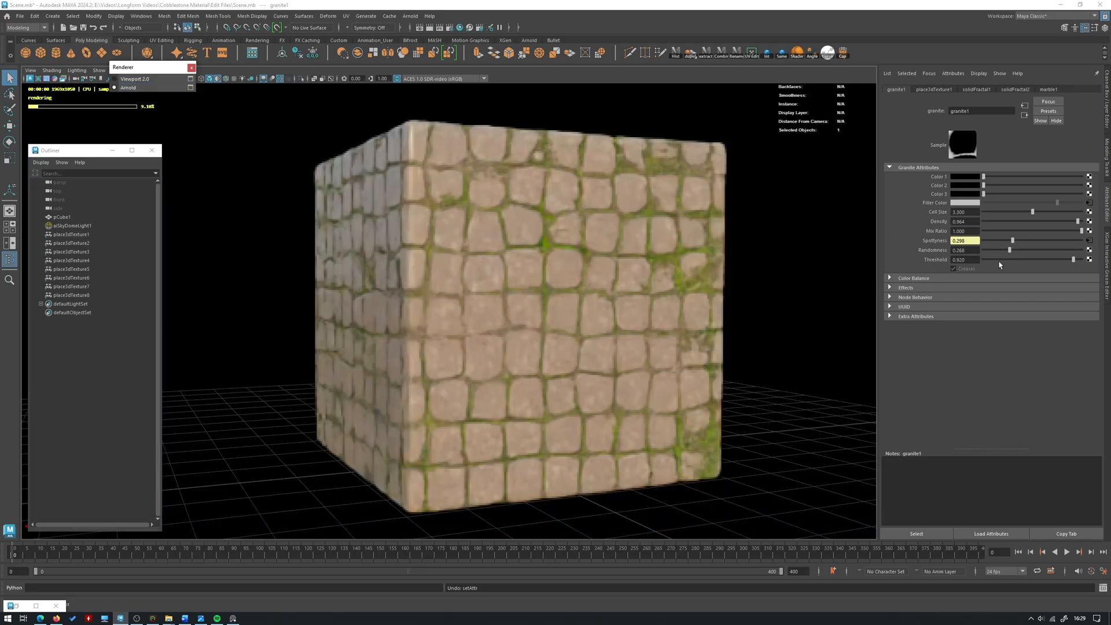
- Try granite1's Randomness at 1.000 and 0.000, settle on 0.254, and refresh the Arnold render
{"action": "left_click_drag", "start_coordinate": [1010, 250], "coordinate": [1083, 251]}
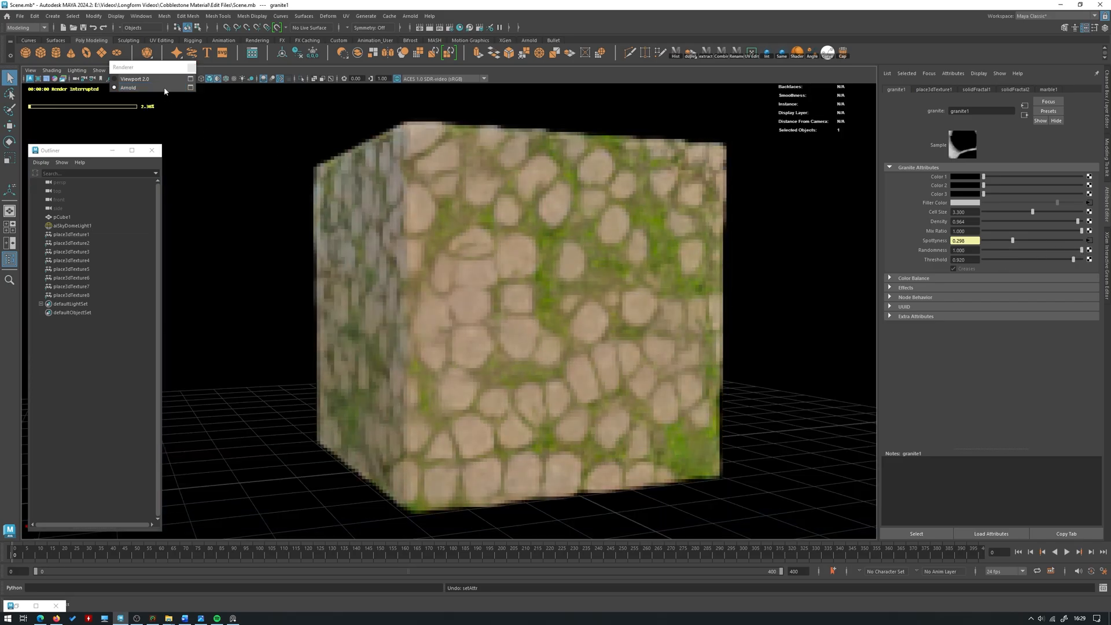
{"action": "left_click", "coordinate": [129, 88]}
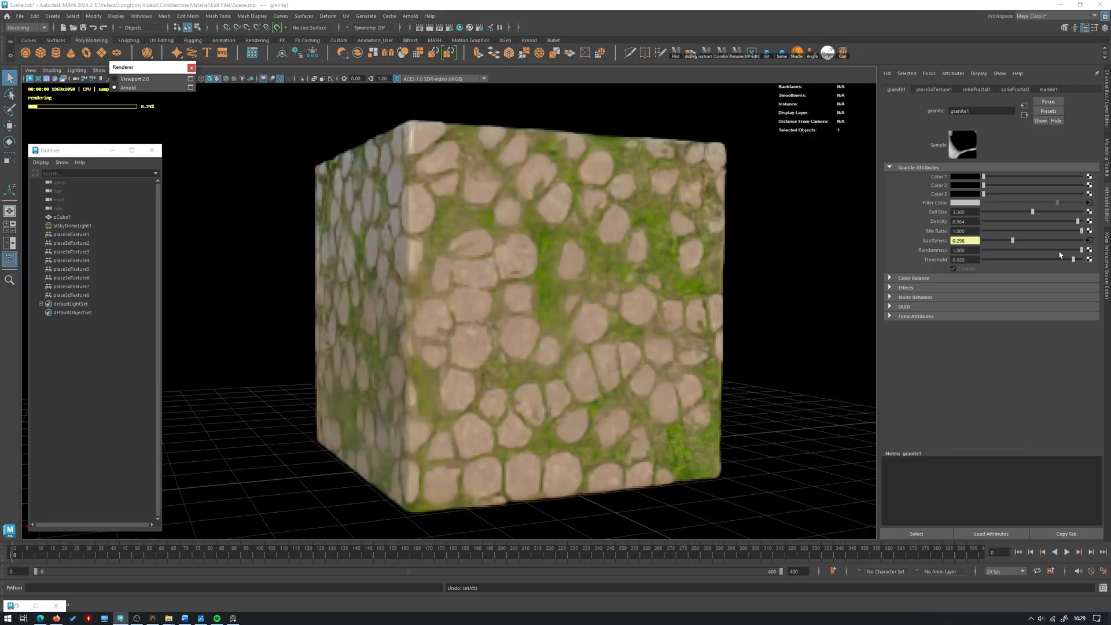
{"action": "left_click_drag", "start_coordinate": [1068, 250], "coordinate": [983, 250]}
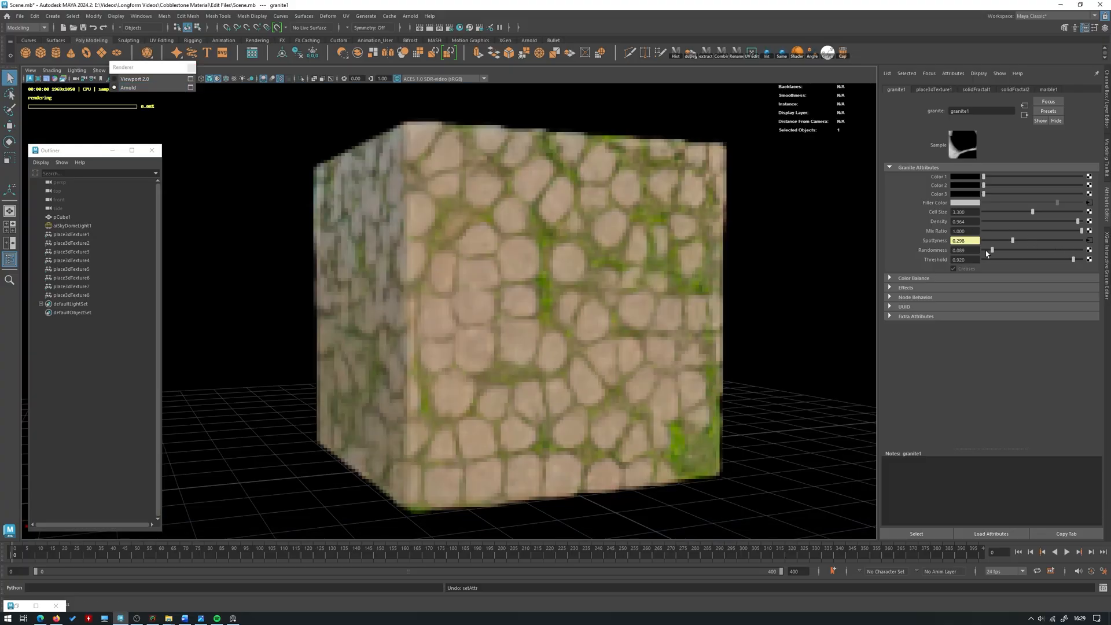
{"action": "left_click", "coordinate": [148, 88]}
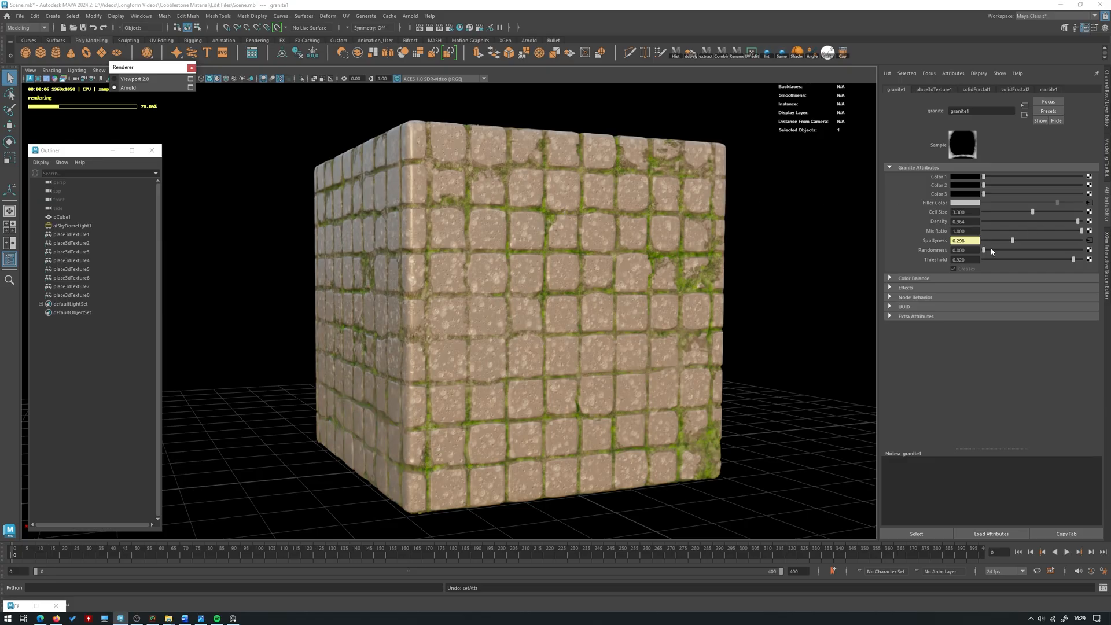
{"action": "mouse_move", "coordinate": [992, 251]}
{"action": "left_mouse_down"}
{"action": "mouse_move", "coordinate": [1041, 242]}
{"action": "mouse_move", "coordinate": [998, 241]}
{"action": "mouse_move", "coordinate": [1009, 238]}
{"action": "left_mouse_up"}
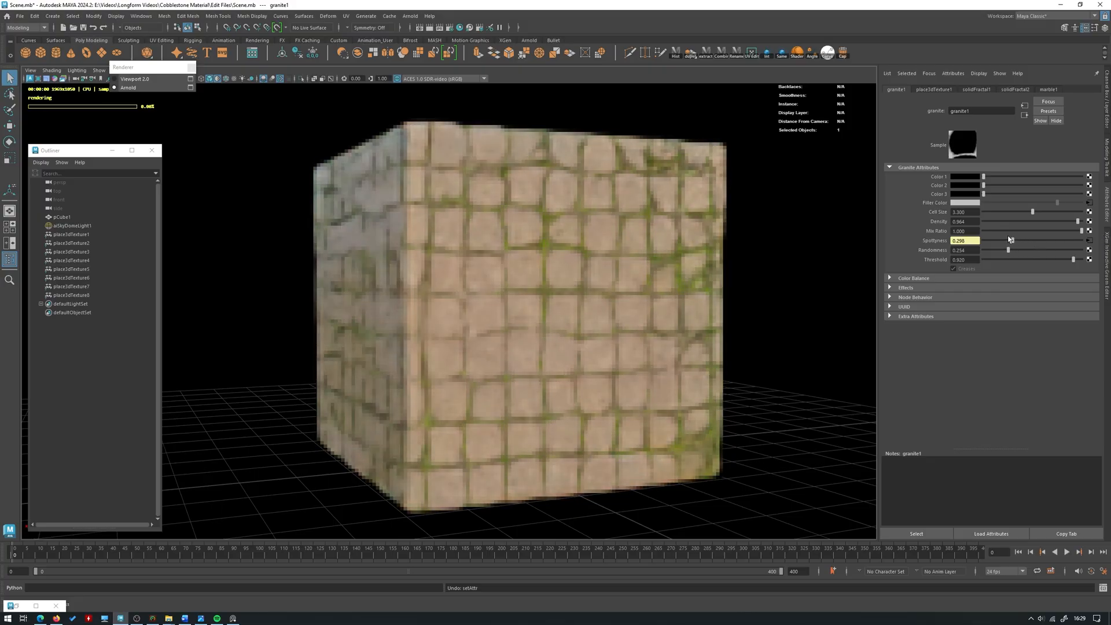
{"action": "left_click", "coordinate": [166, 83]}
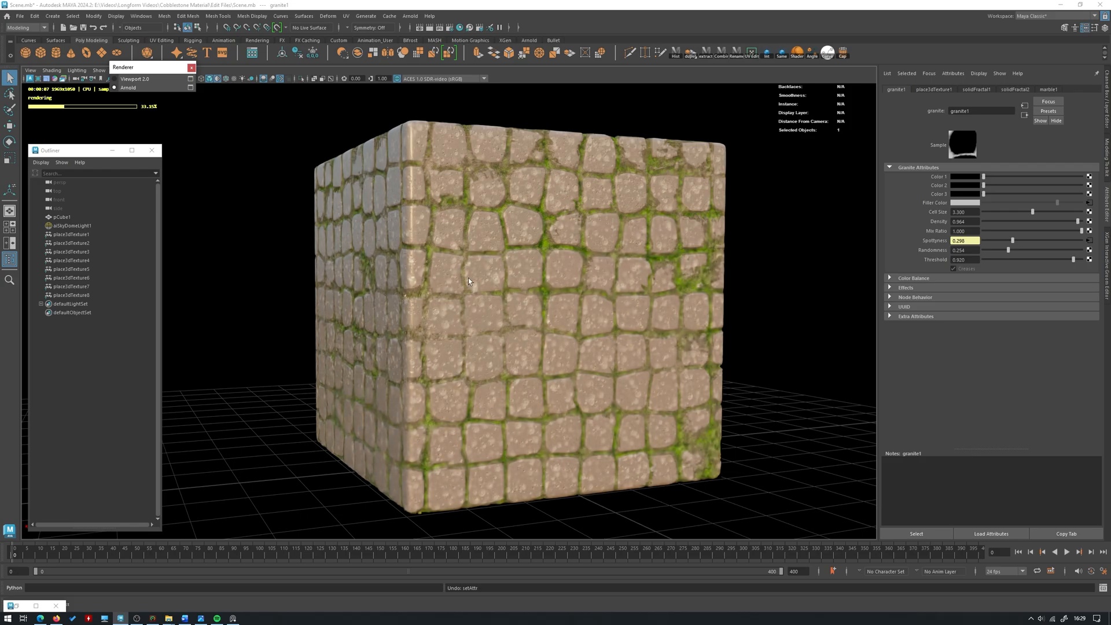
- Create a polygon cylinder, scale it up to nearly the cube's size, and place it beside the cube
{"action": "left_click_drag", "start_coordinate": [469, 280], "coordinate": [431, 209], "text": "alt"}
{"action": "right_click_drag", "start_coordinate": [432, 209], "coordinate": [367, 206], "text": "shift"}
{"action": "left_click_drag", "start_coordinate": [463, 319], "coordinate": [467, 301], "text": "alt"}
{"action": "key", "text": "r"}
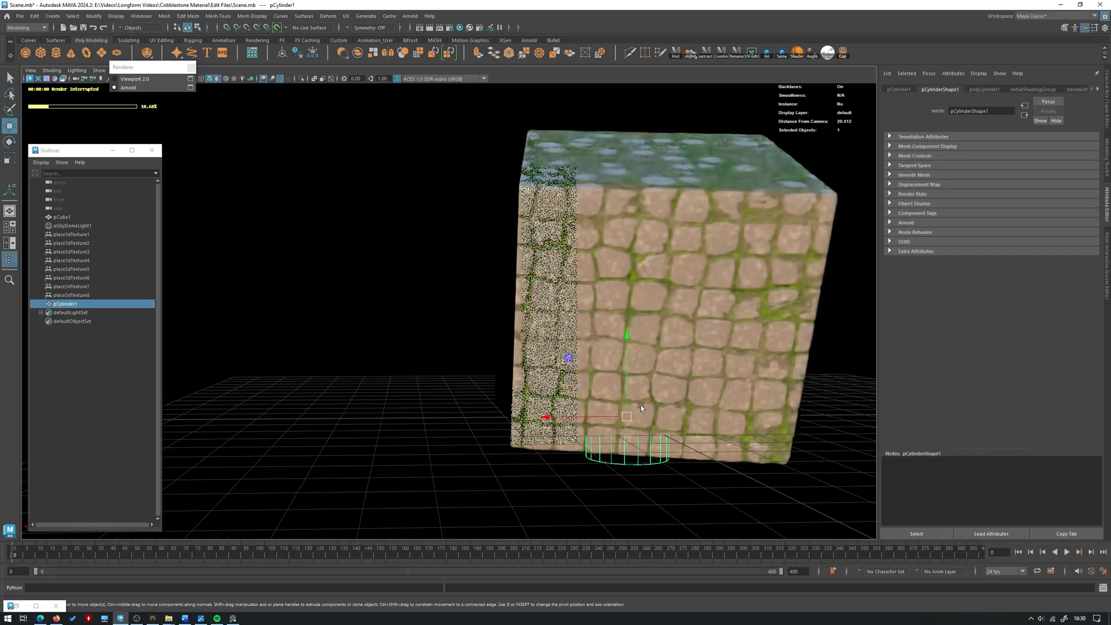
{"action": "left_click_drag", "start_coordinate": [626, 415], "coordinate": [706, 422]}
{"action": "key", "text": "w"}
{"action": "left_click_drag", "start_coordinate": [567, 360], "coordinate": [269, 228]}
- Insert seven evenly spaced horizontal edge loops around the cylinder with Multi-Cut, working in the Viewport 2.0 display
{"action": "right_click_drag", "start_coordinate": [380, 240], "coordinate": [327, 244], "text": "shift"}
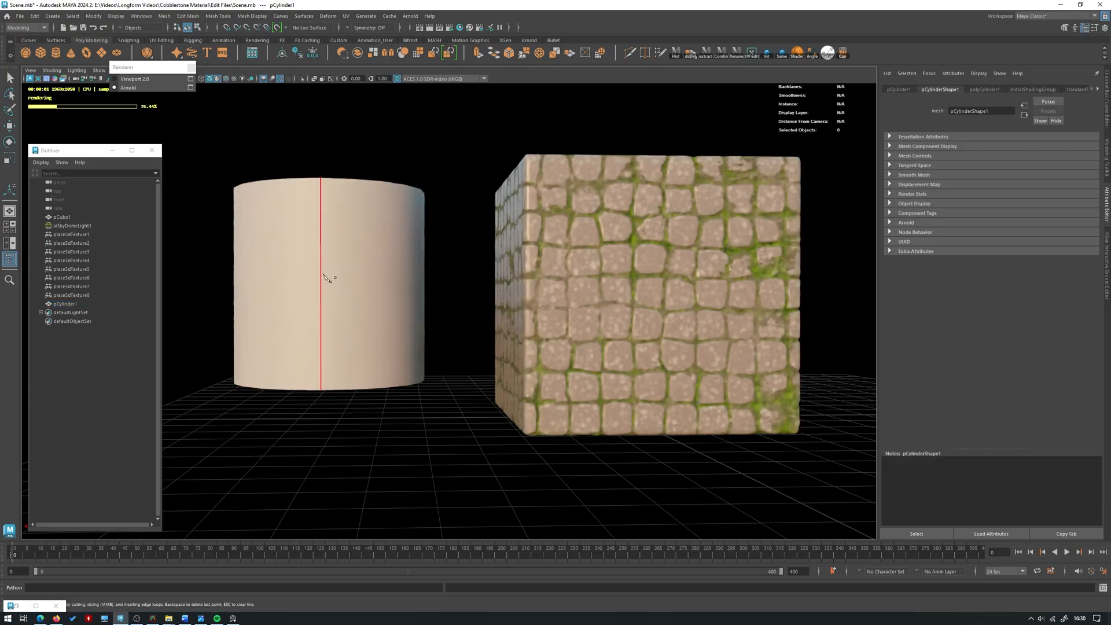
{"action": "left_click", "coordinate": [136, 80]}
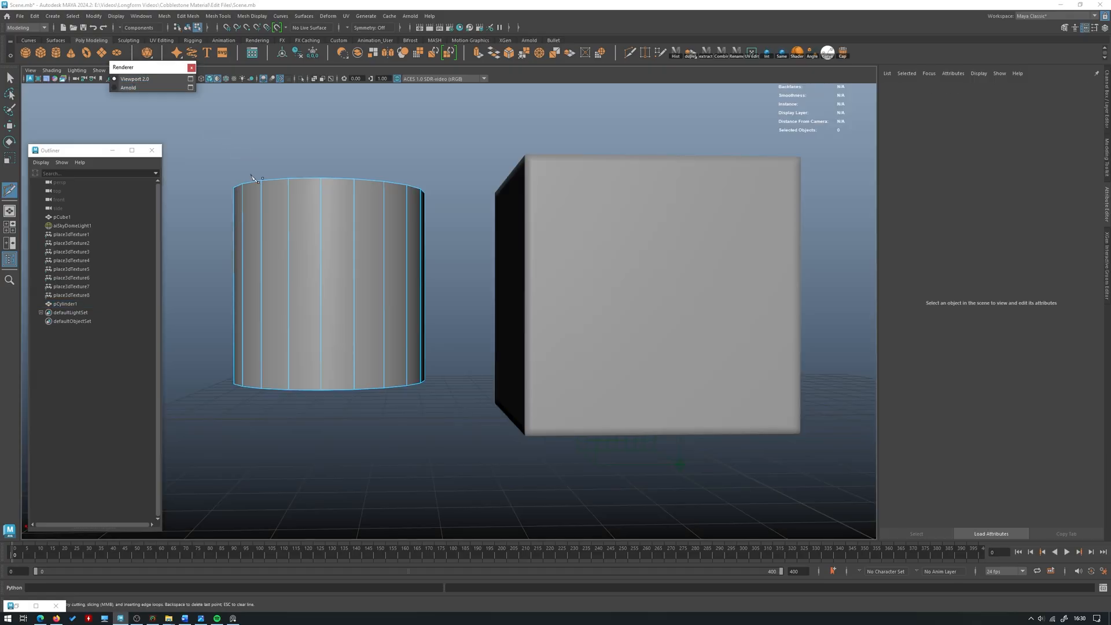
{"action": "middle_click_drag", "start_coordinate": [321, 249], "coordinate": [400, 273], "text": "alt"}
{"action": "middle_click", "coordinate": [409, 299], "text": "ctrl"}
{"action": "middle_click", "coordinate": [408, 261], "text": "ctrl"}
{"action": "middle_click", "coordinate": [408, 345], "text": "ctrl"}
{"action": "middle_click", "coordinate": [409, 324], "text": "ctrl"}
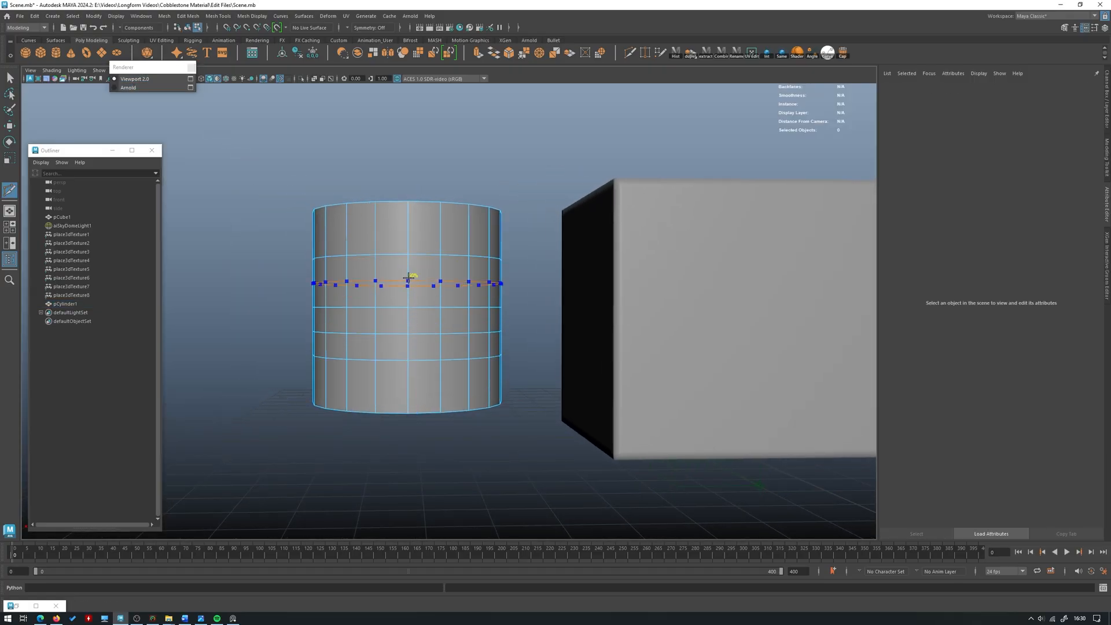
{"action": "middle_click", "coordinate": [407, 278], "text": "ctrl"}
{"action": "middle_click", "coordinate": [407, 232], "text": "ctrl"}
{"action": "middle_click", "coordinate": [402, 358], "text": "ctrl"}
{"action": "key", "text": "ctrl+z"}
{"action": "key", "text": "w"}
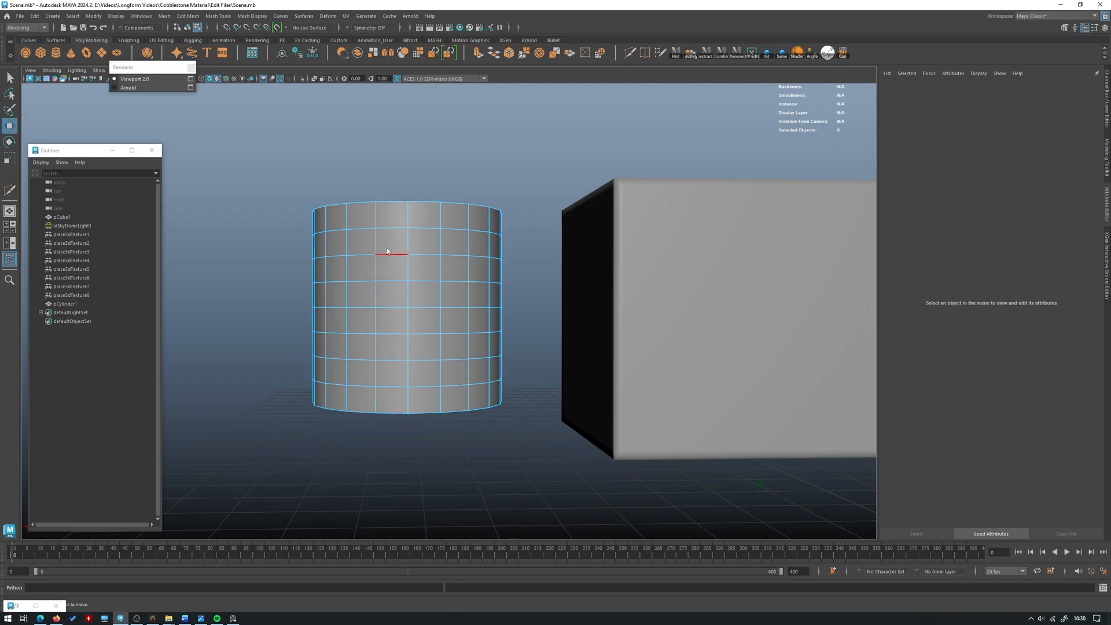
- Set the cylinder's Arnold subdivision type to catclark with 5 iterations
{"action": "left_click", "coordinate": [350, 248]}
{"action": "left_click", "coordinate": [907, 222]}
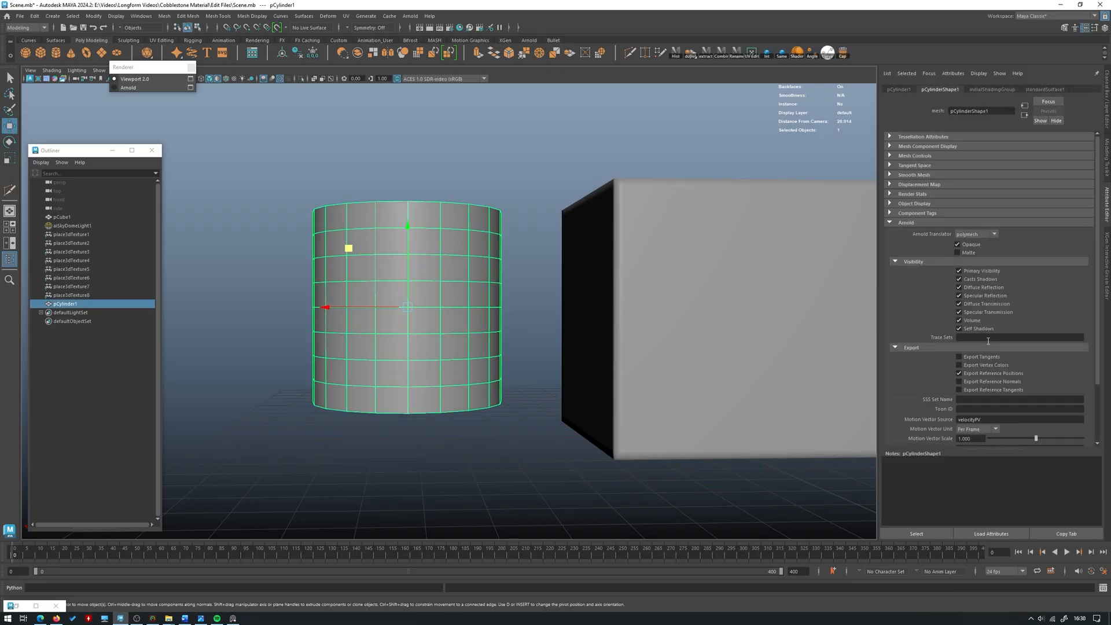
{"action": "scroll", "coordinate": [915, 226], "scroll_direction": "down", "scroll_amount": 3}
{"action": "left_click", "coordinate": [939, 386]}
{"action": "left_click", "coordinate": [974, 398]}
{"action": "left_click", "coordinate": [974, 416]}
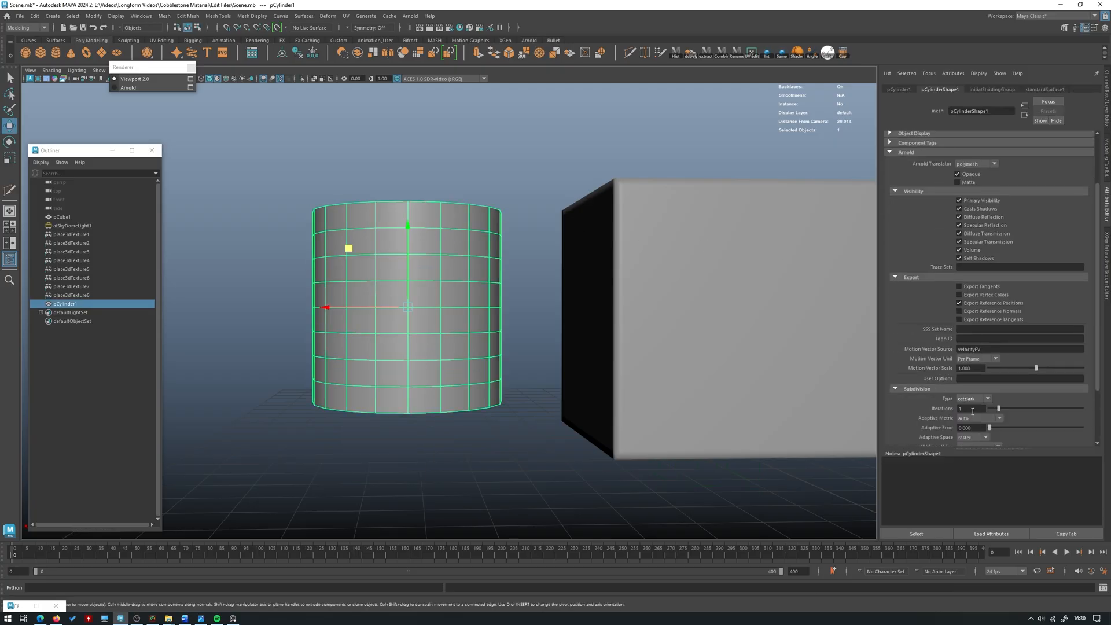
- Assign the existing cobblestone material to the cylinder and render it together with the cube in the Arnold viewport
{"action": "right_click_drag", "start_coordinate": [462, 236], "coordinate": [470, 479]}
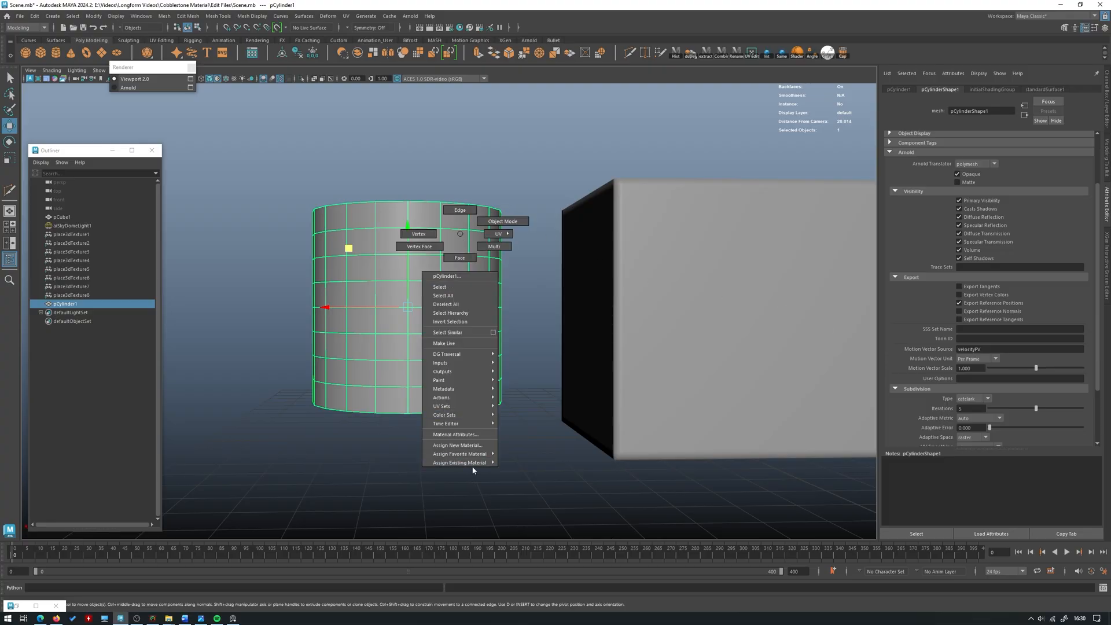
{"action": "mouse_move", "coordinate": [473, 463]}
{"action": "left_click", "coordinate": [530, 492]}
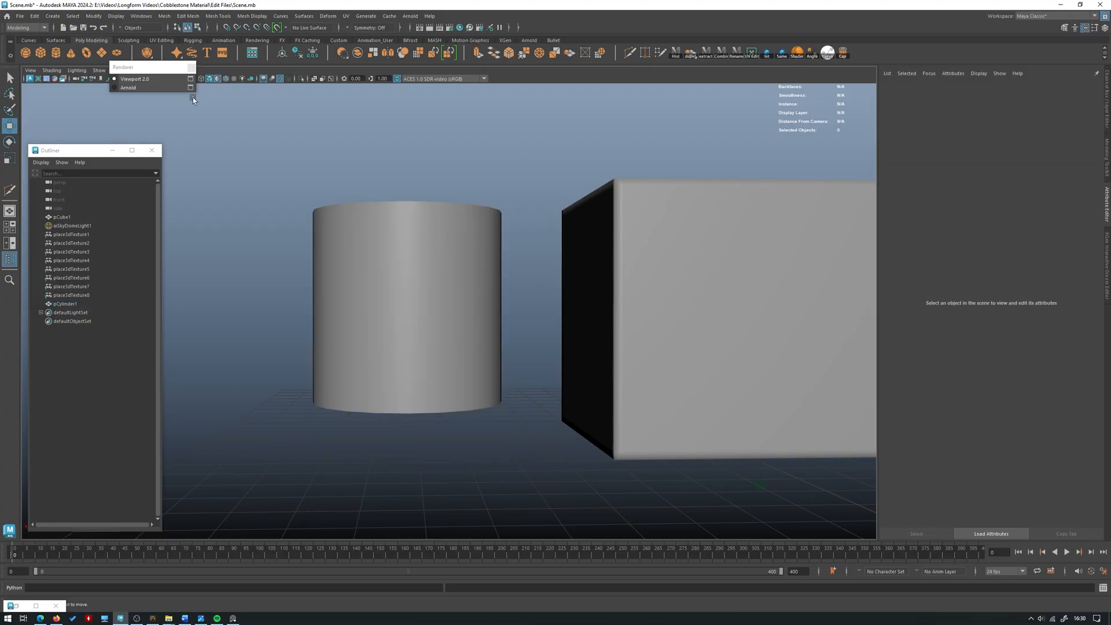
{"action": "left_click", "coordinate": [132, 87]}
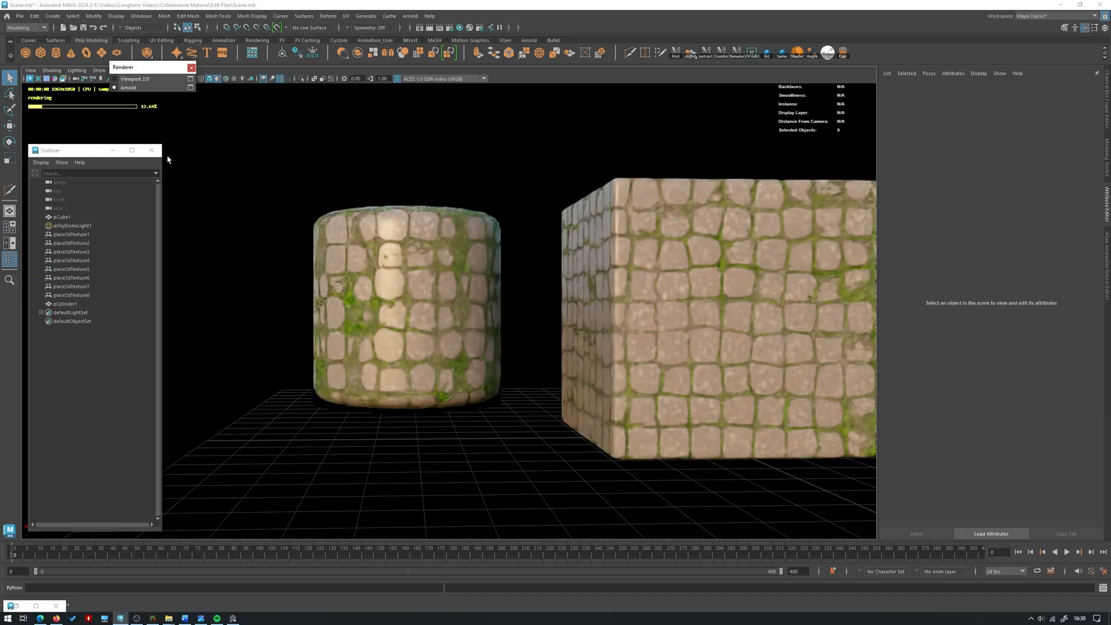
{"action": "left_click_drag", "start_coordinate": [407, 197], "coordinate": [473, 175], "text": "alt"}
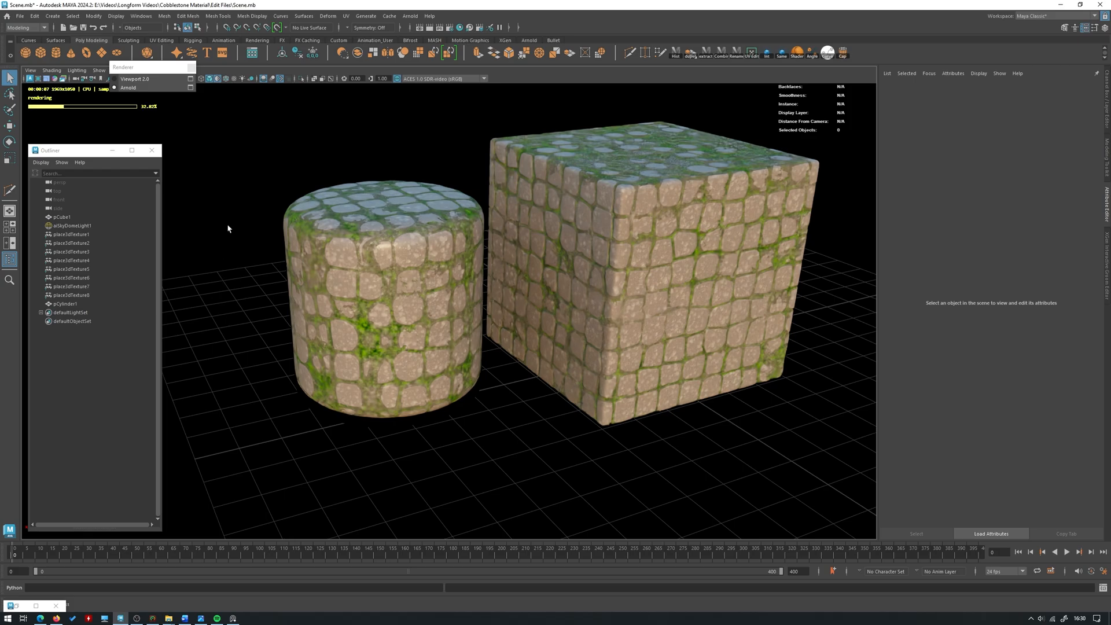
{"action": "left_click_drag", "start_coordinate": [297, 135], "coordinate": [355, 164], "text": "alt"}
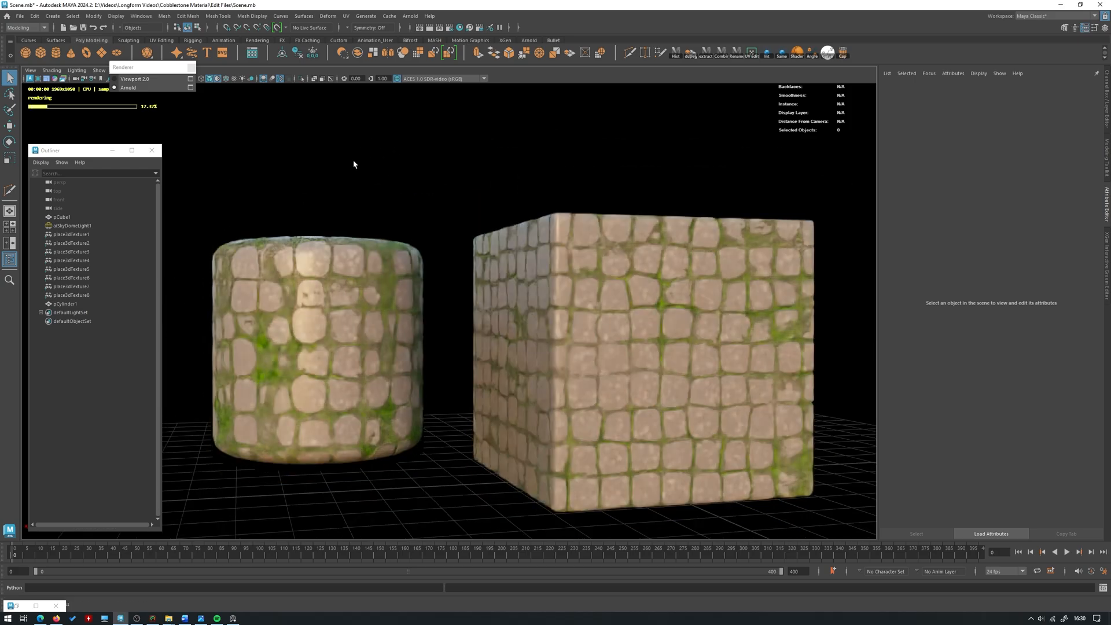